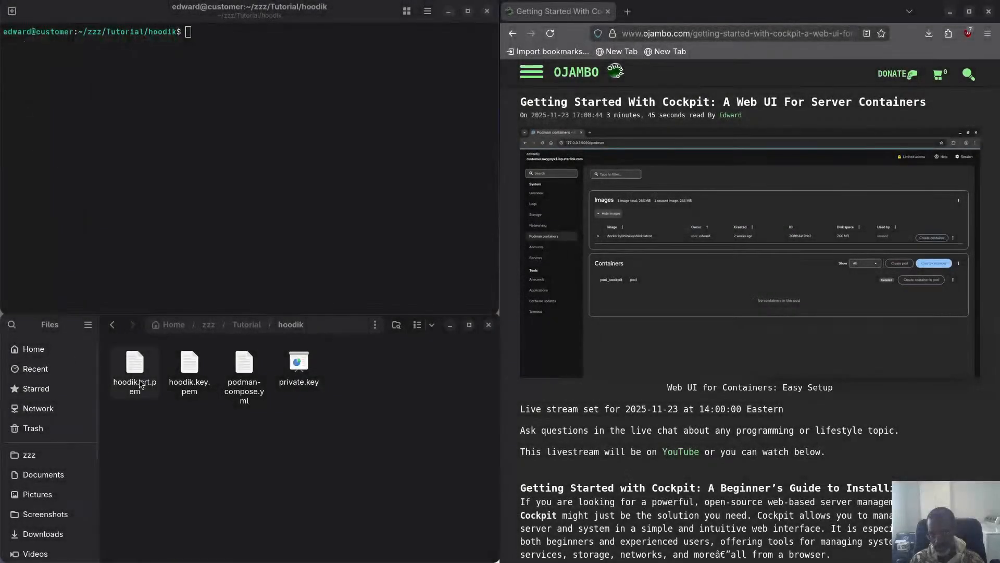
# Step: Read the Cockpit article's introduction, feature list and instructions for installing it on Fedora with Podman
pyautogui.scroll(-3, 836, 472)
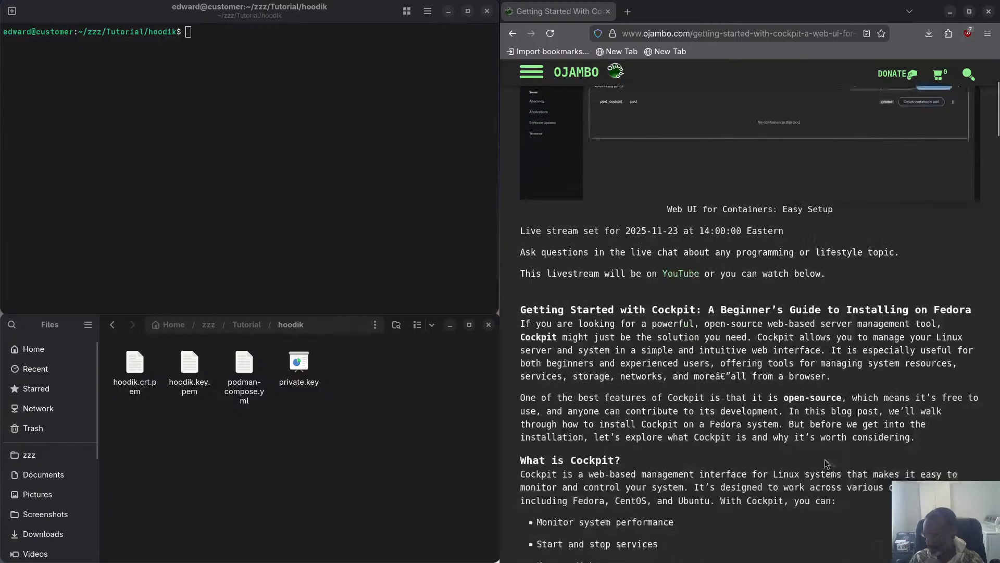
pyautogui.scroll(-1, 788, 440)
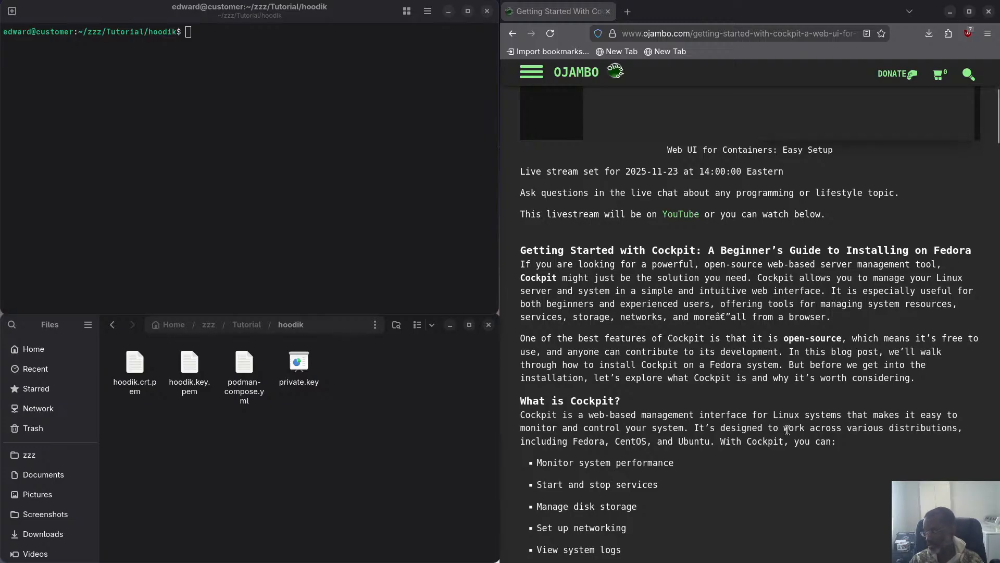
pyautogui.scroll(-3, 703, 412)
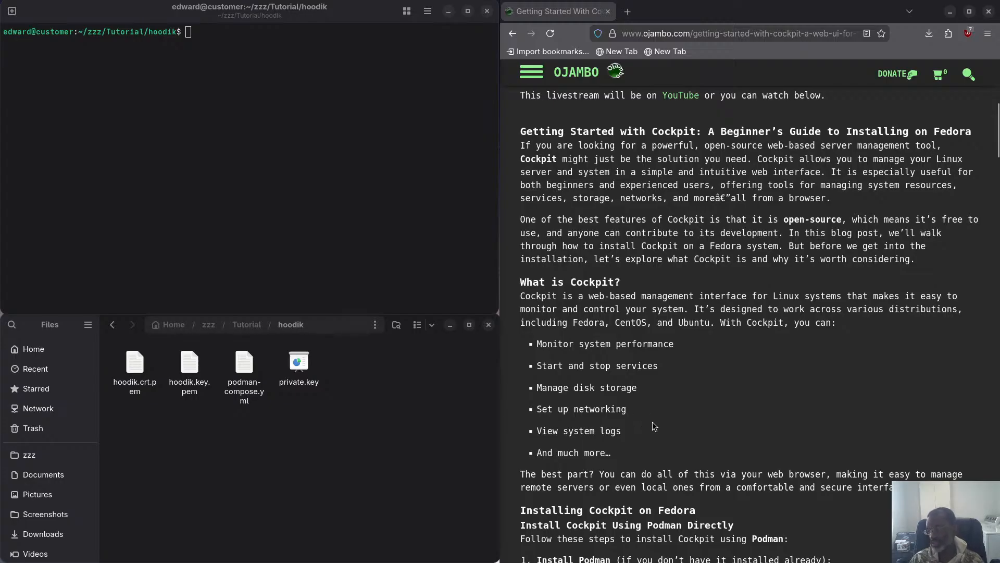
pyautogui.scroll(-2, 653, 421)
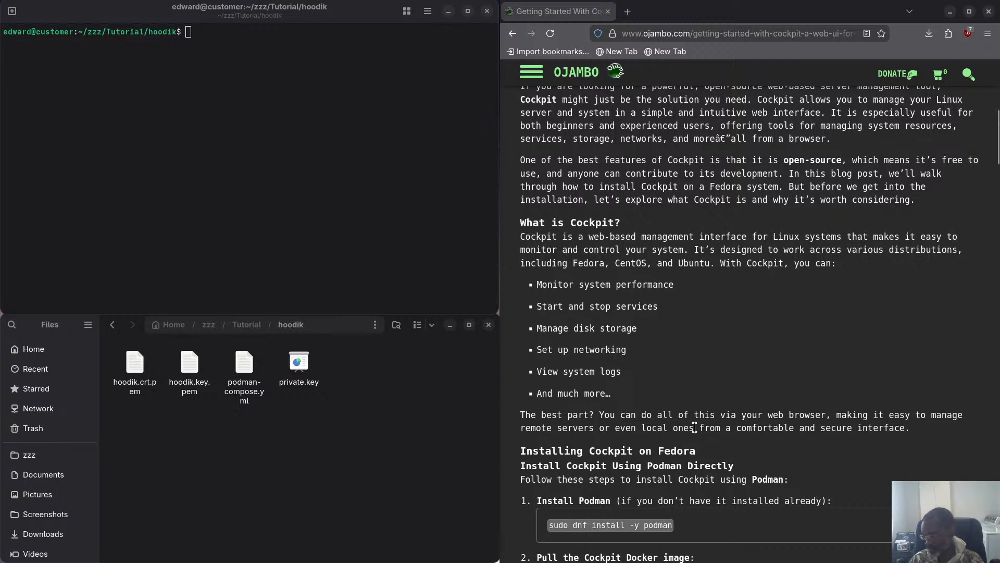
pyautogui.scroll(-3, 677, 438)
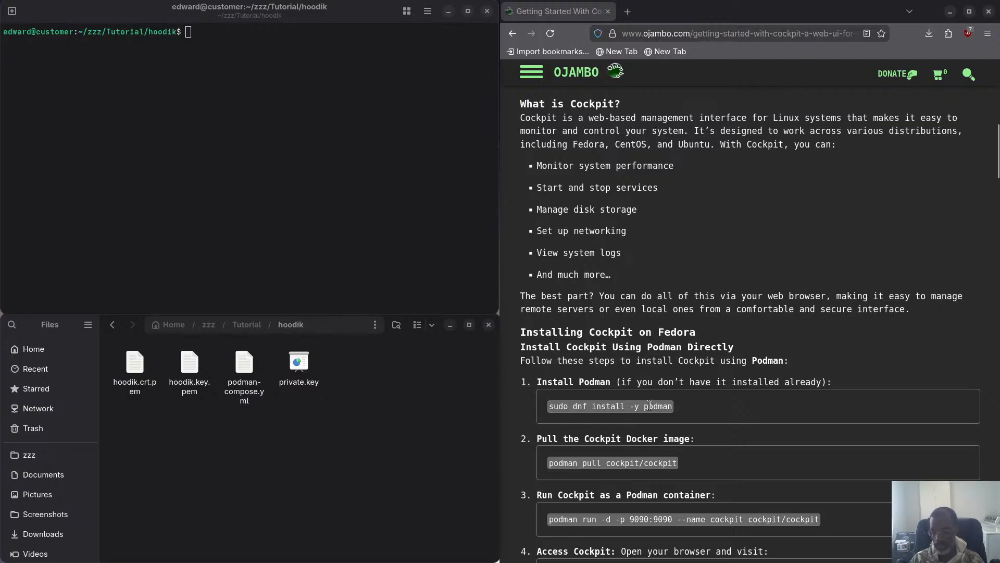
pyautogui.scroll(-2, 644, 427)
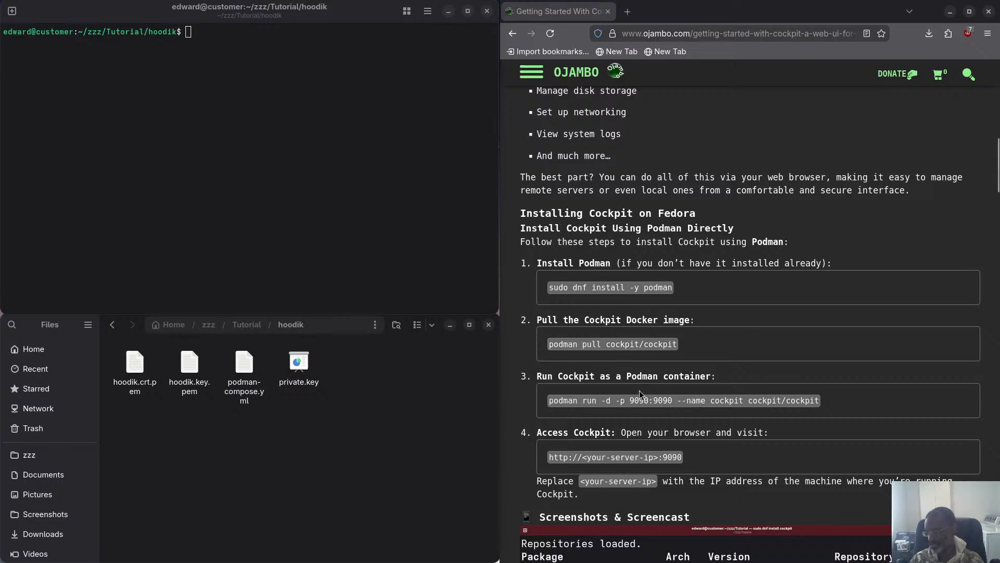
pyautogui.scroll(-2, 674, 409)
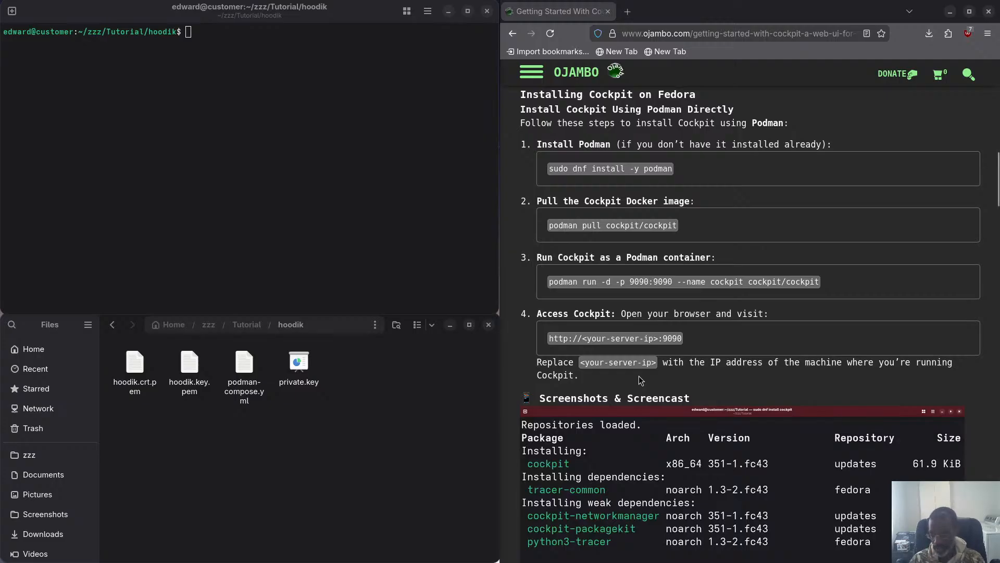
pyautogui.scroll(-2, 648, 380)
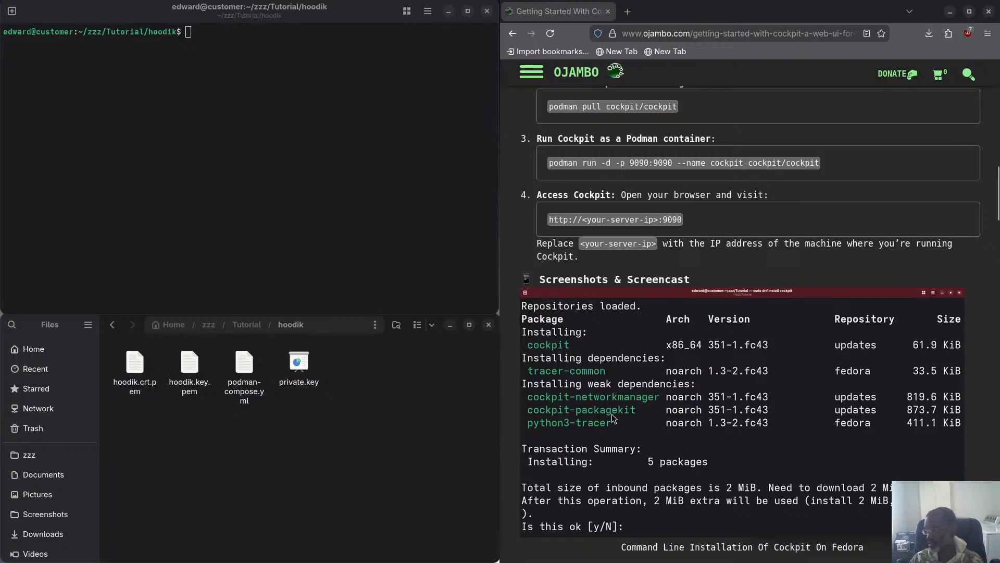
# Step: Examine the article's screenshots of the Cockpit installation, service start, login, dashboard, Podman application and containers page
pyautogui.scroll(-2, 612, 414)
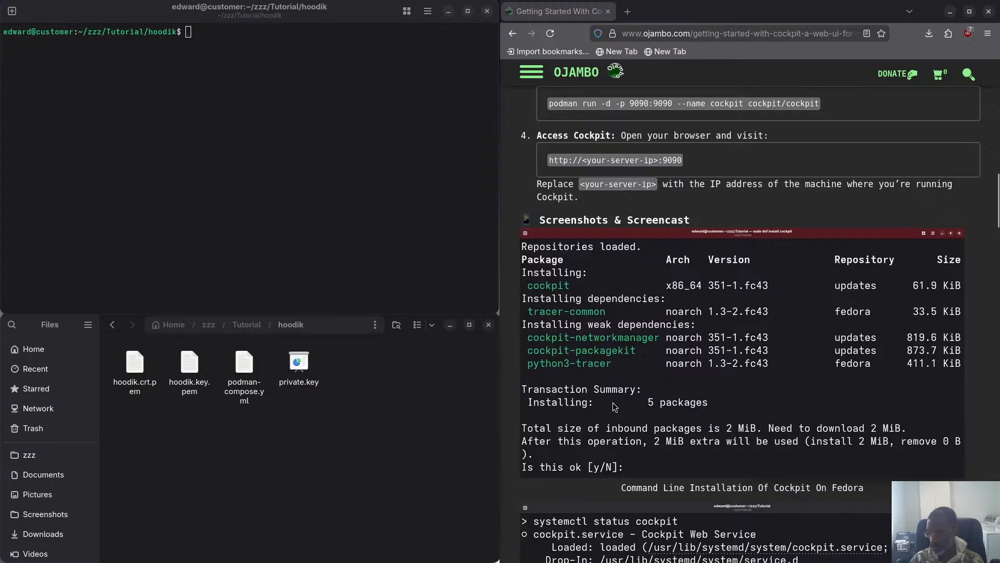
pyautogui.scroll(-4, 614, 402)
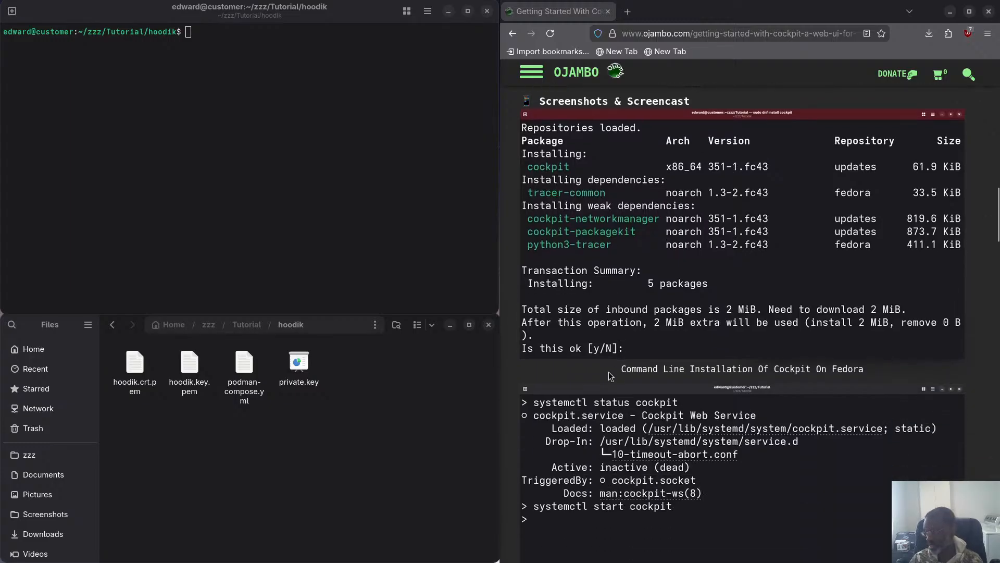
pyautogui.scroll(-4, 611, 375)
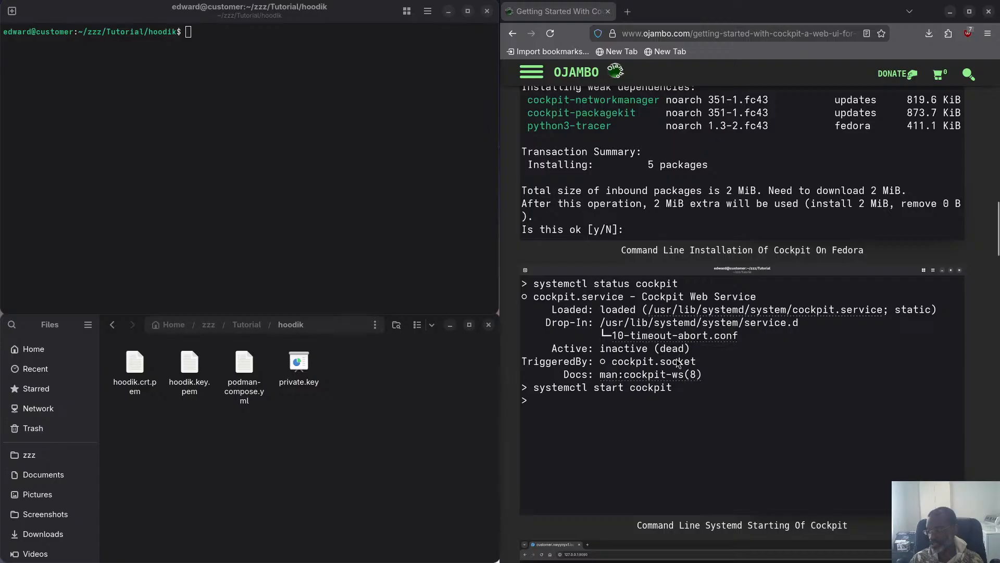
pyautogui.scroll(-5, 670, 351)
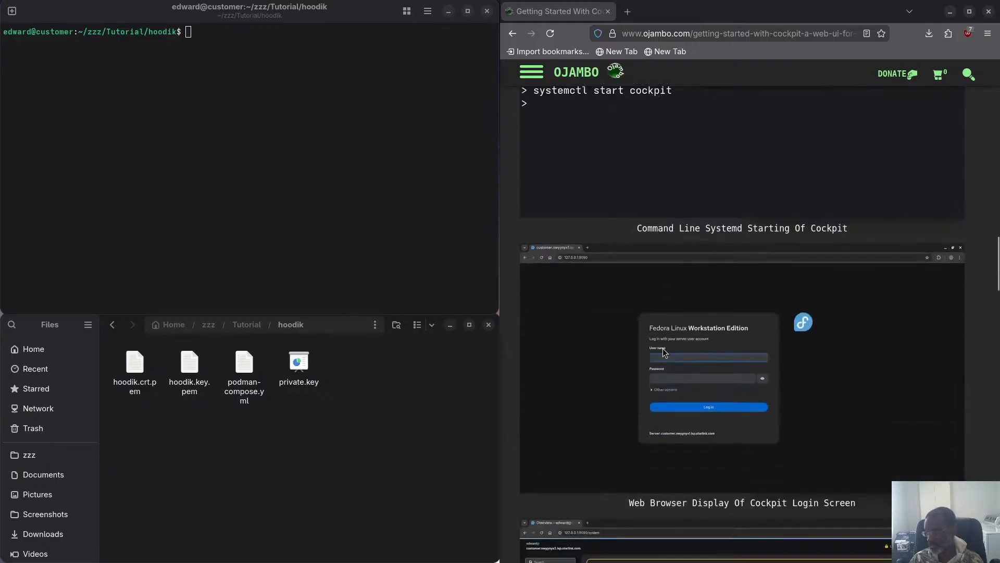
pyautogui.scroll(-2, 664, 352)
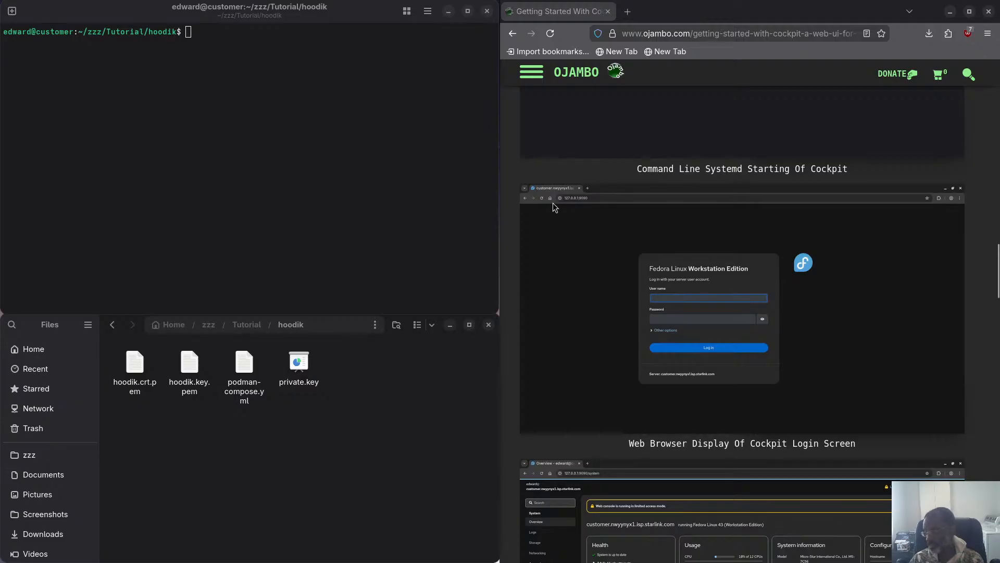
pyautogui.scroll(-2, 635, 266)
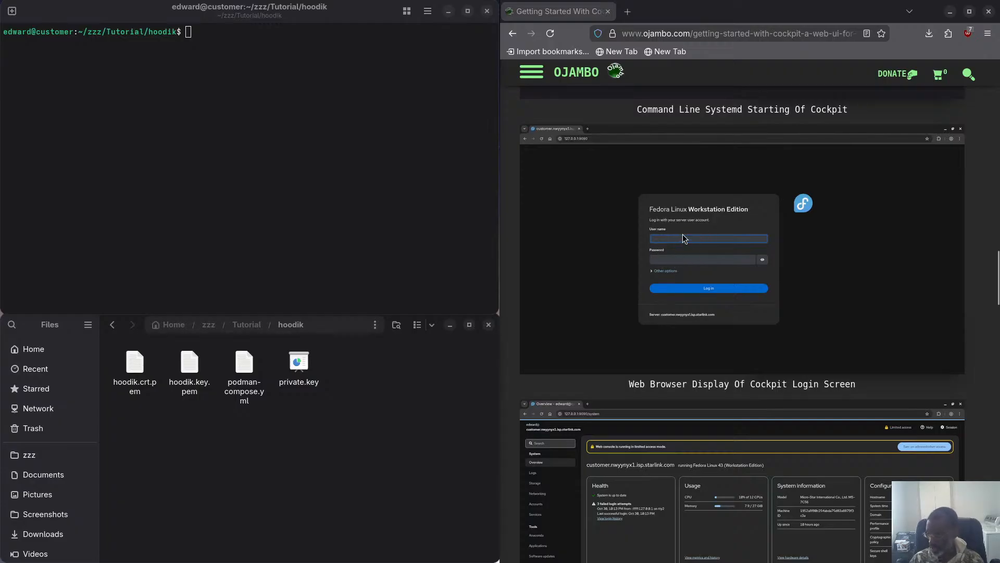
pyautogui.scroll(-2, 669, 266)
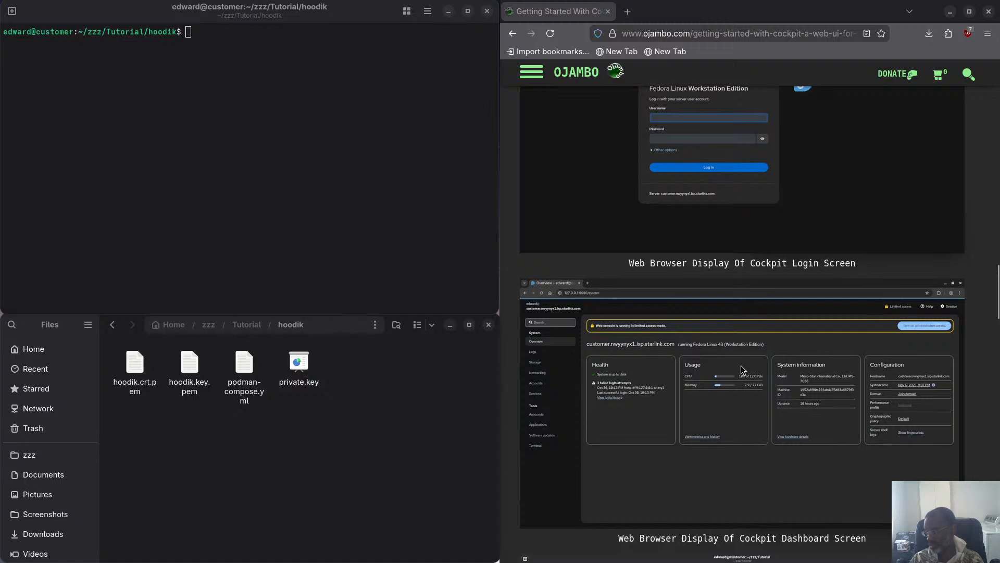
pyautogui.scroll(-3, 743, 373)
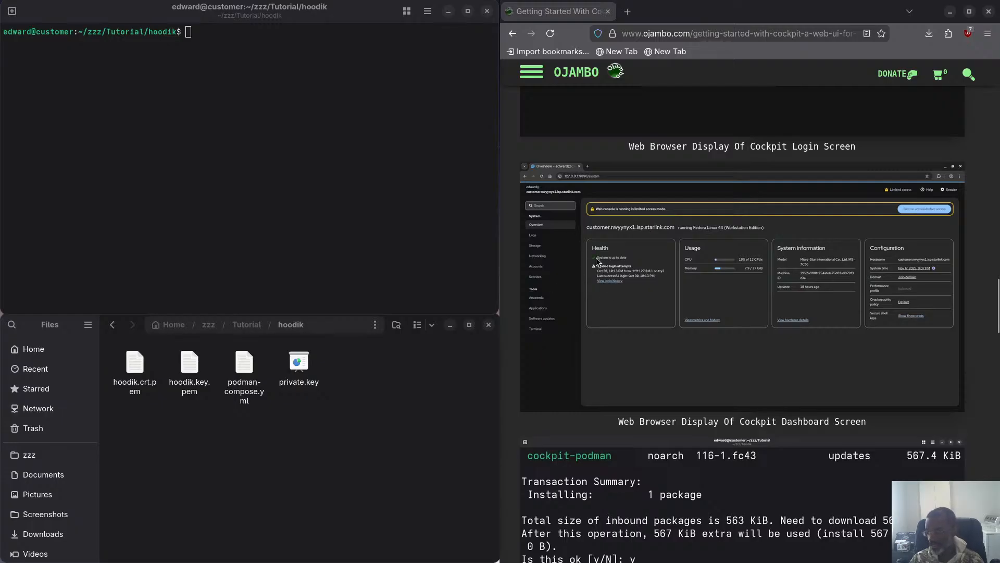
pyautogui.scroll(-2, 649, 290)
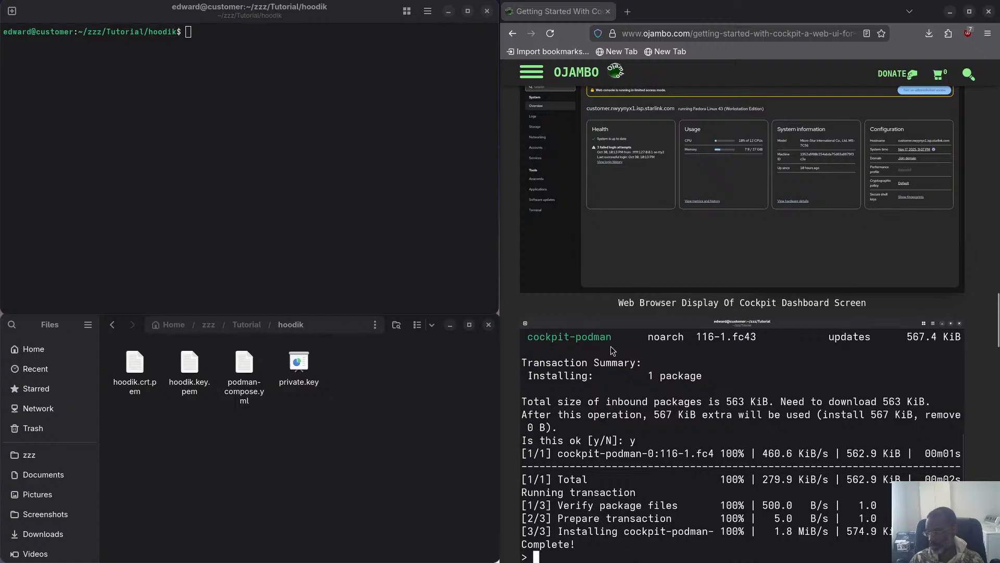
pyautogui.scroll(-6, 623, 364)
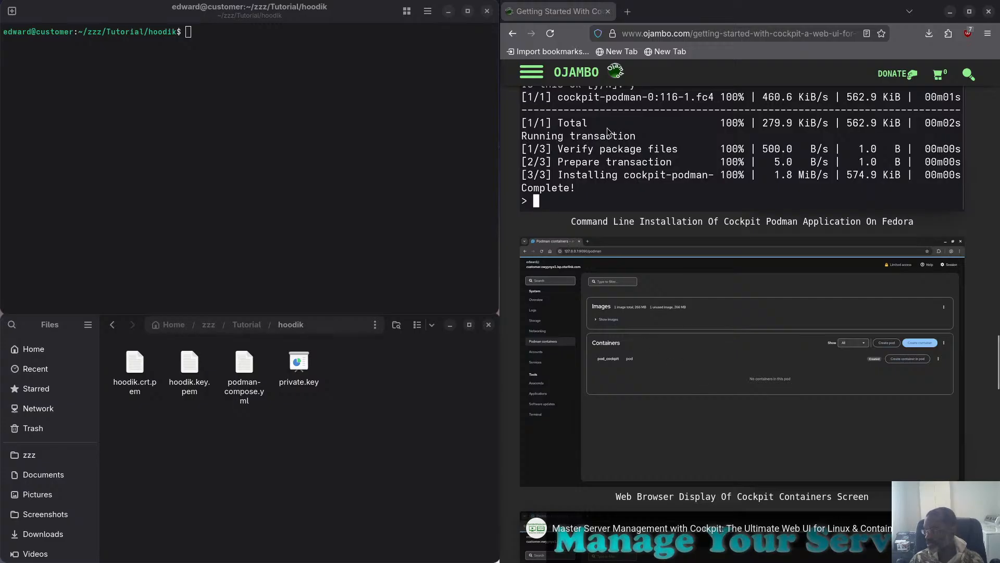
# Step: Open the Ojambo home page in a separate tab, view its posts and return to the Cockpit article
pyautogui.middleClick(580, 78)
pyautogui.click(660, 11)
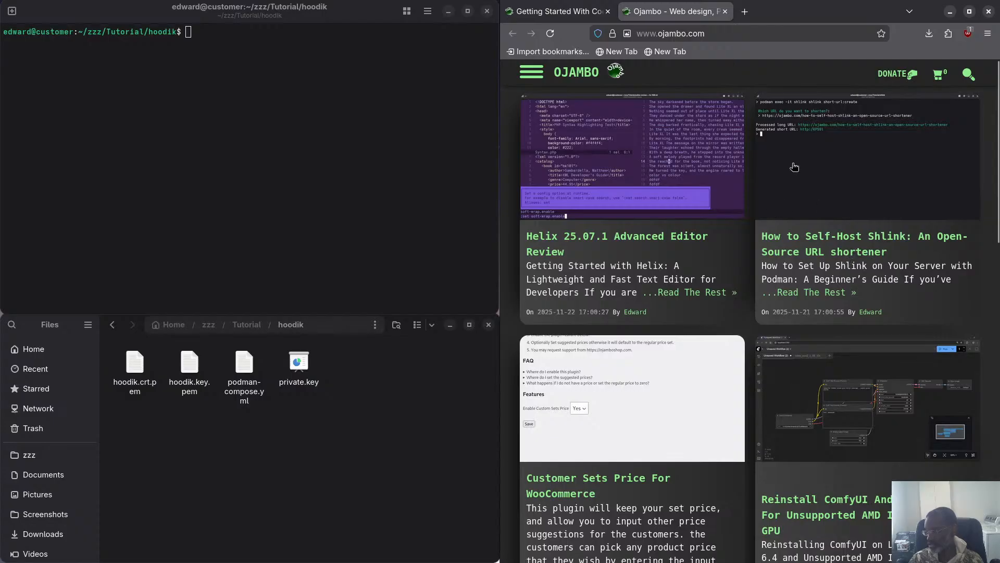
pyautogui.click(580, 19)
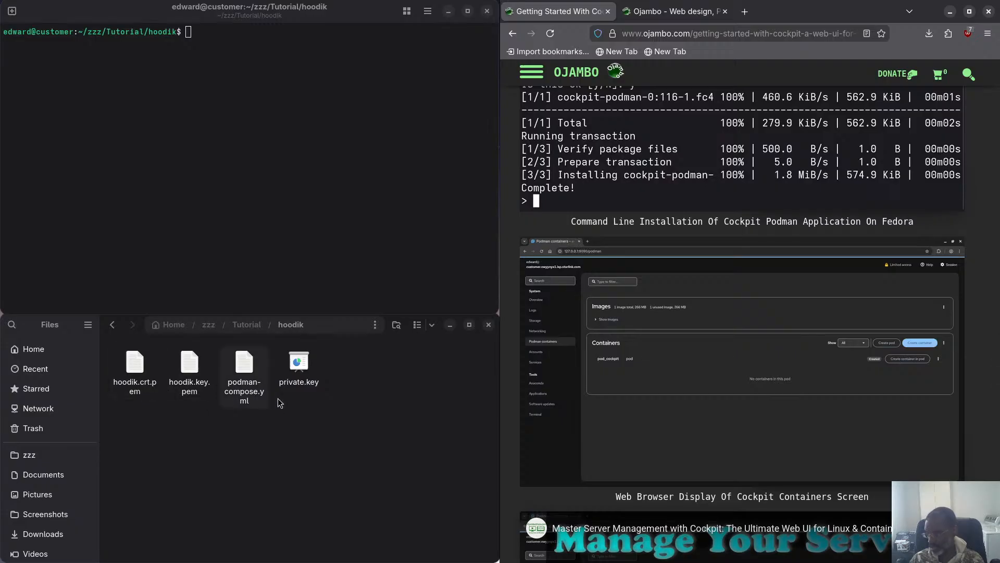
# Step: Briefly play the article's embedded Cockpit installation and setup screencast and pause it
pyautogui.scroll(-2, 677, 346)
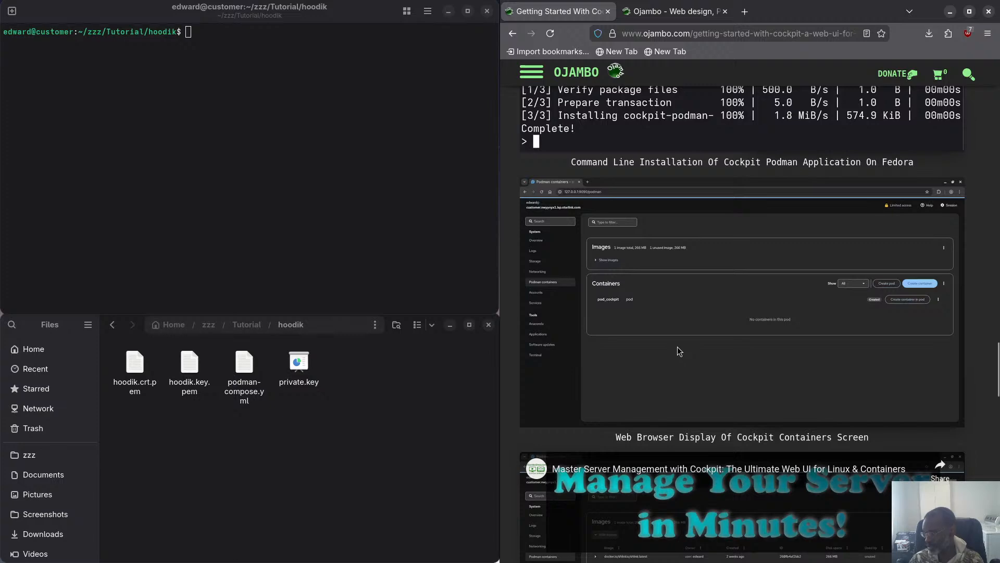
pyautogui.scroll(-2, 665, 334)
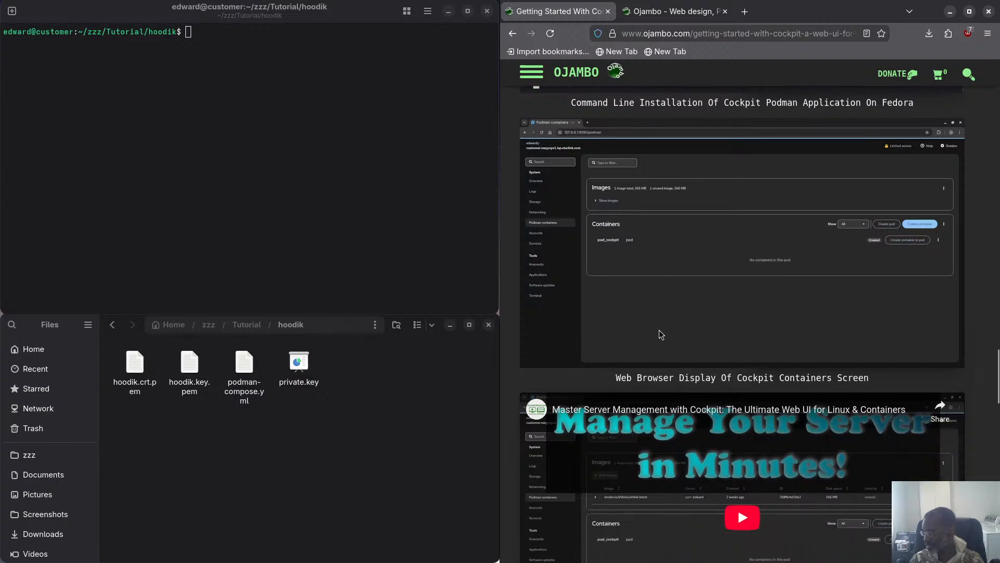
pyautogui.scroll(-6, 662, 336)
pyautogui.scroll(-4, 781, 286)
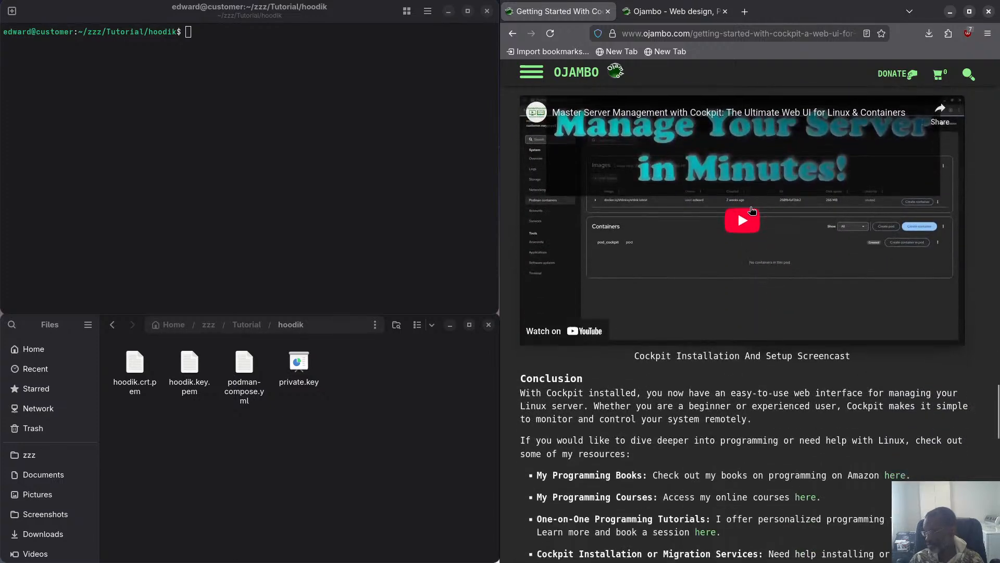
pyautogui.click(744, 224)
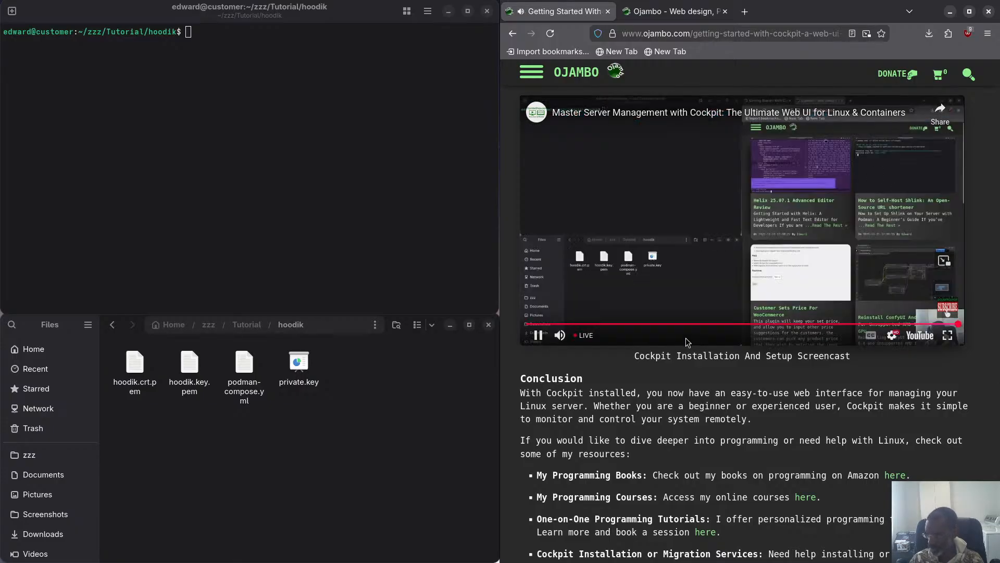
pyautogui.click(539, 335)
# Step: Read the article's conclusion and its list of recommended resources
pyautogui.scroll(-1, 682, 389)
pyautogui.scroll(-7, 680, 388)
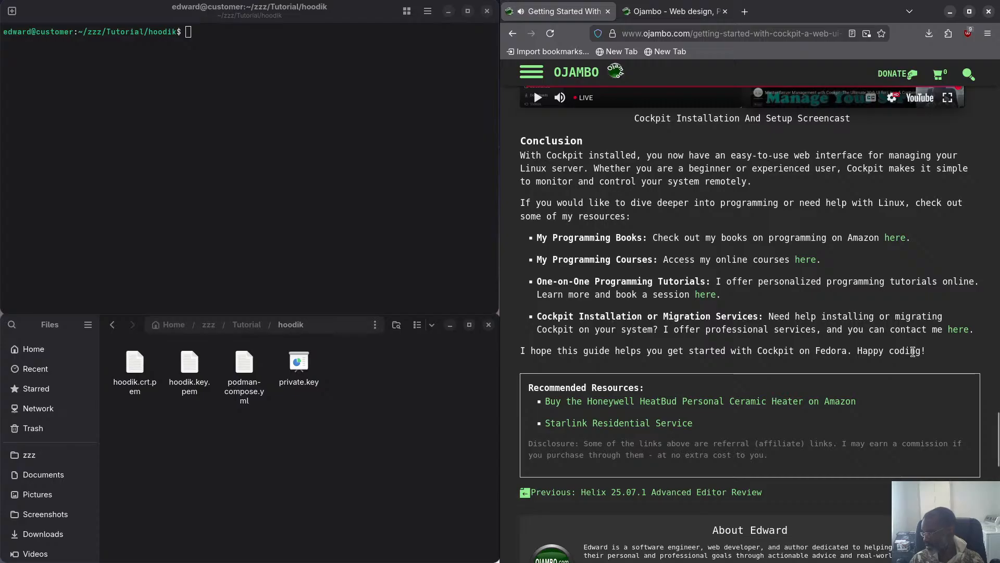
pyautogui.scroll(-1, 998, 450)
pyautogui.scroll(-1, 998, 449)
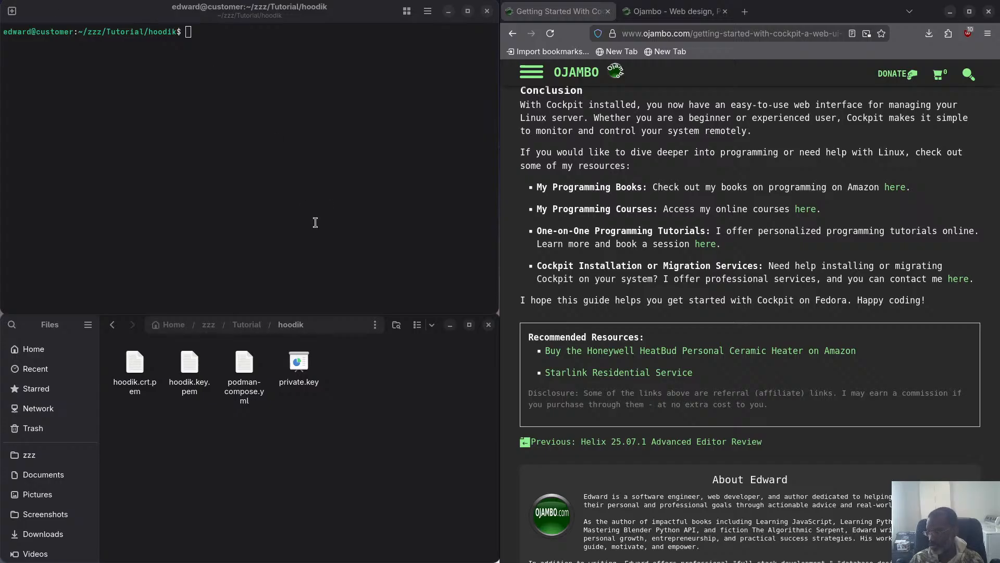
# Step: Enlarge the terminal's text by five zoom levels
pyautogui.click(201, 126)
pyautogui.hotkey('ctrl', '+')
pyautogui.hotkey('ctrl', '+')
pyautogui.hotkey('ctrl', '+')
pyautogui.hotkey('ctrl', '+')
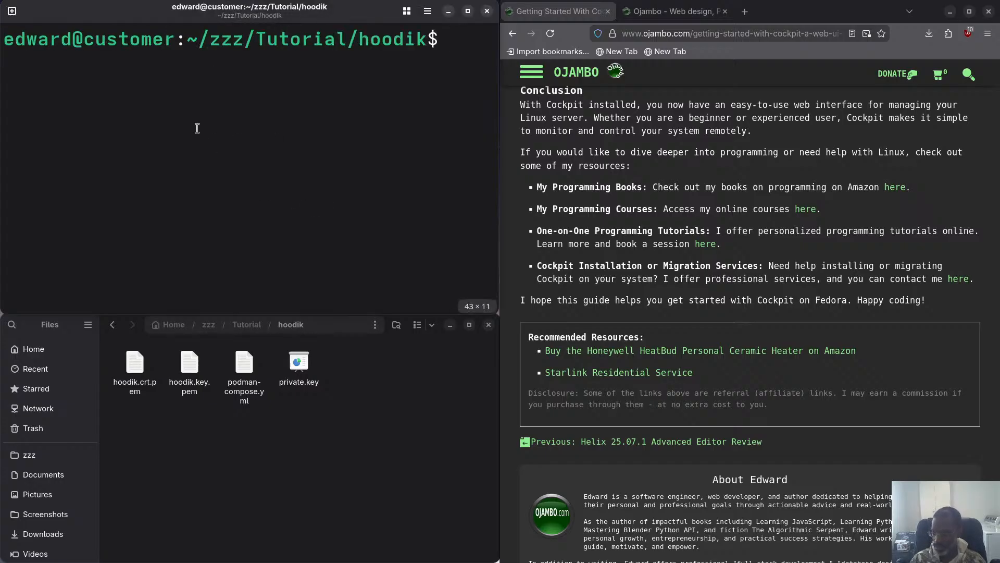
pyautogui.hotkey('ctrl', '+')
# Step: Shorten the terminal prompt and clear the screen by running clean-cli && clear
pyautogui.write('clean-cli')
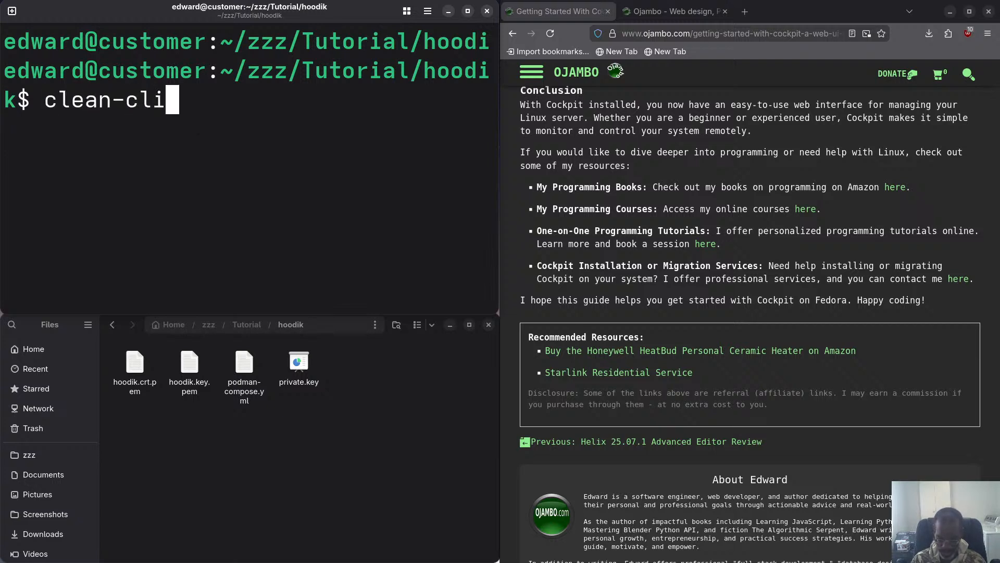
pyautogui.write(' && clke')
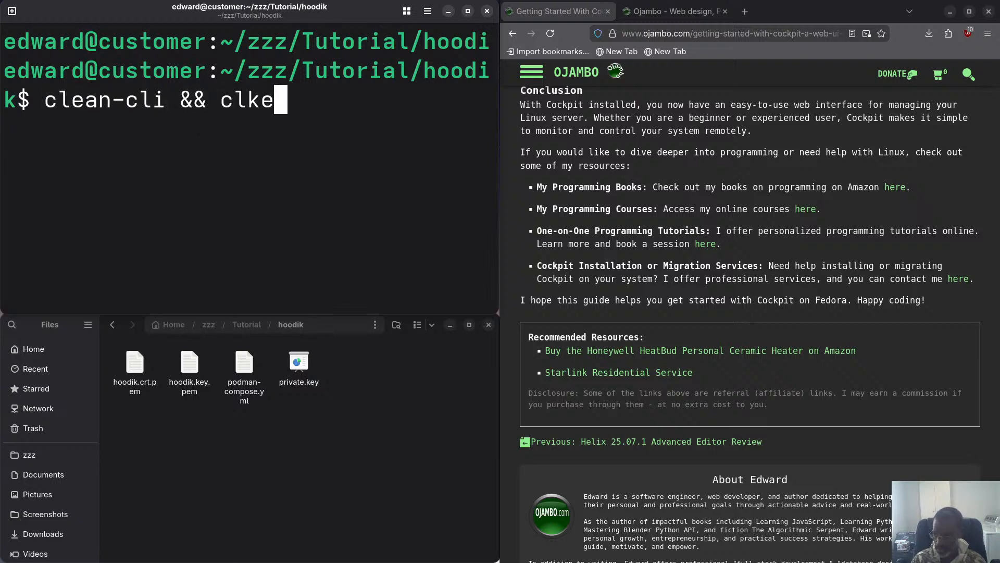
pyautogui.press('BackSpace')
pyautogui.press('BackSpace')
pyautogui.write('ear')
pyautogui.press('Return')
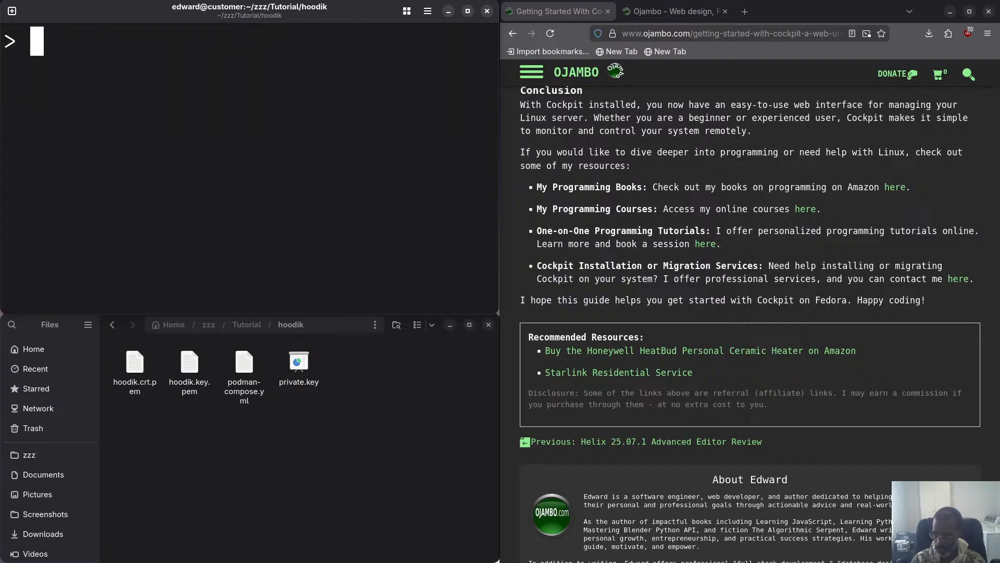
# Step: Request installation of Cockpit with Podman support by running sudo dnf install cockpit podman cockpit-podman, and authenticate with the account password
pyautogui.write('sudo')
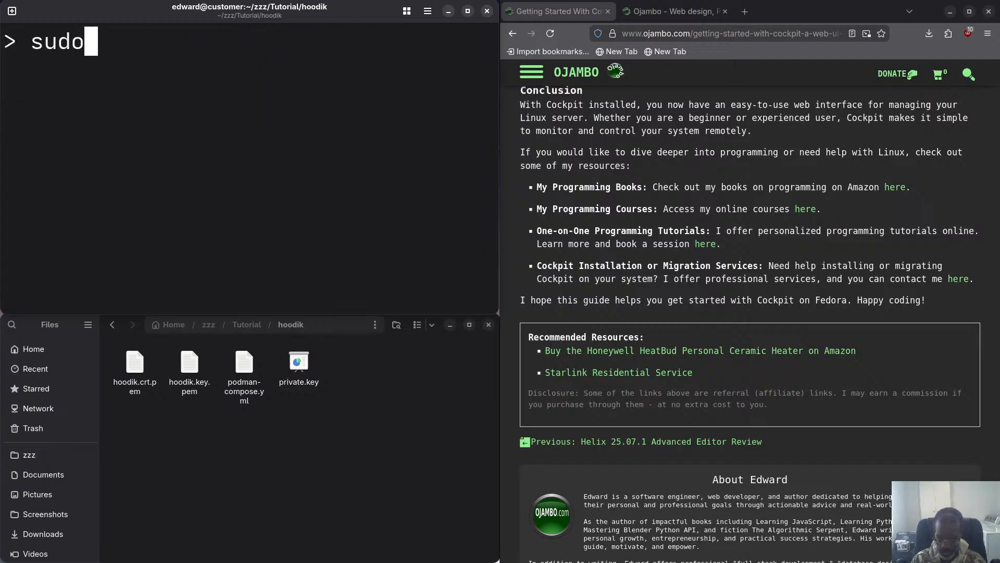
pyautogui.write(' dnf ins')
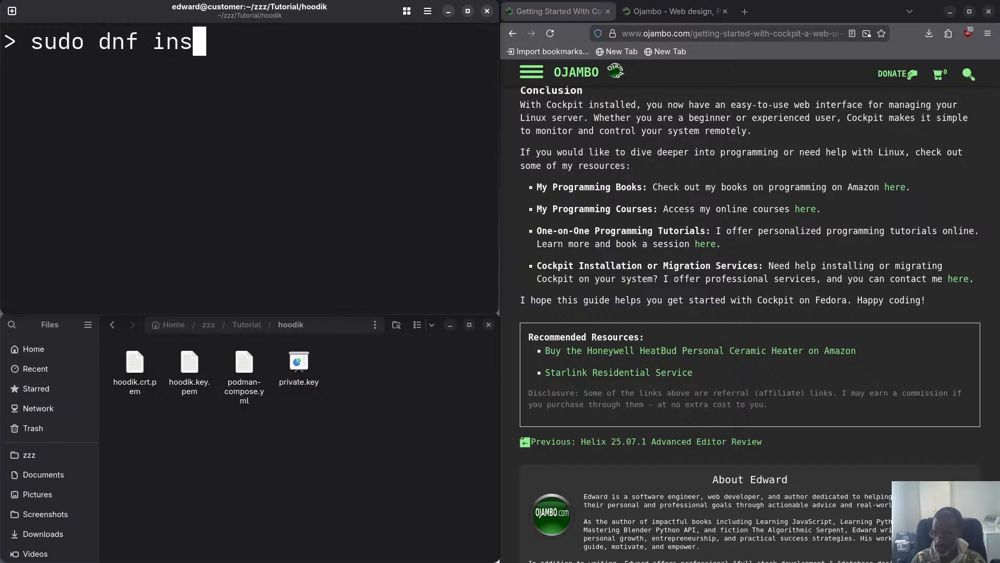
pyautogui.write('tall cock')
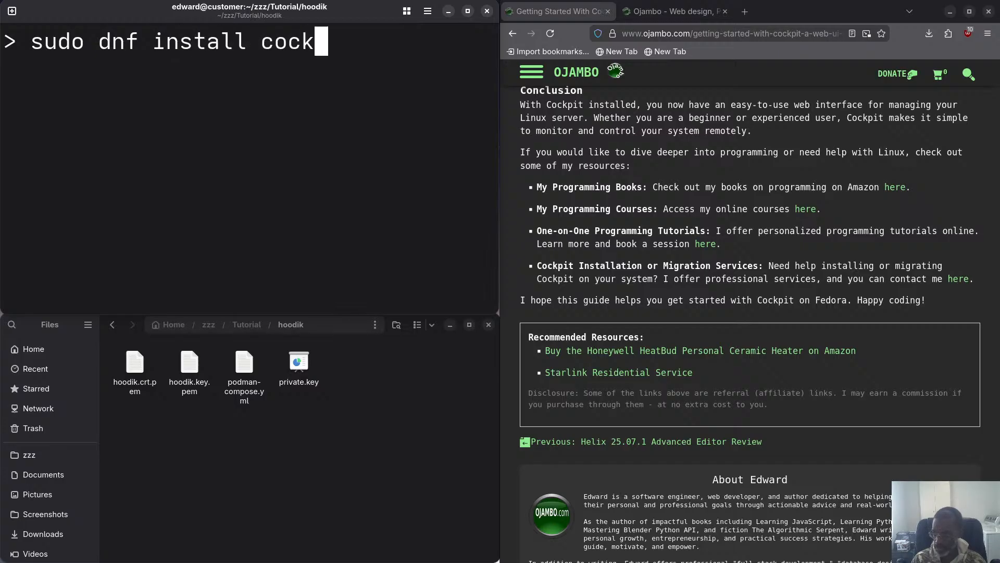
pyautogui.write('pit ')
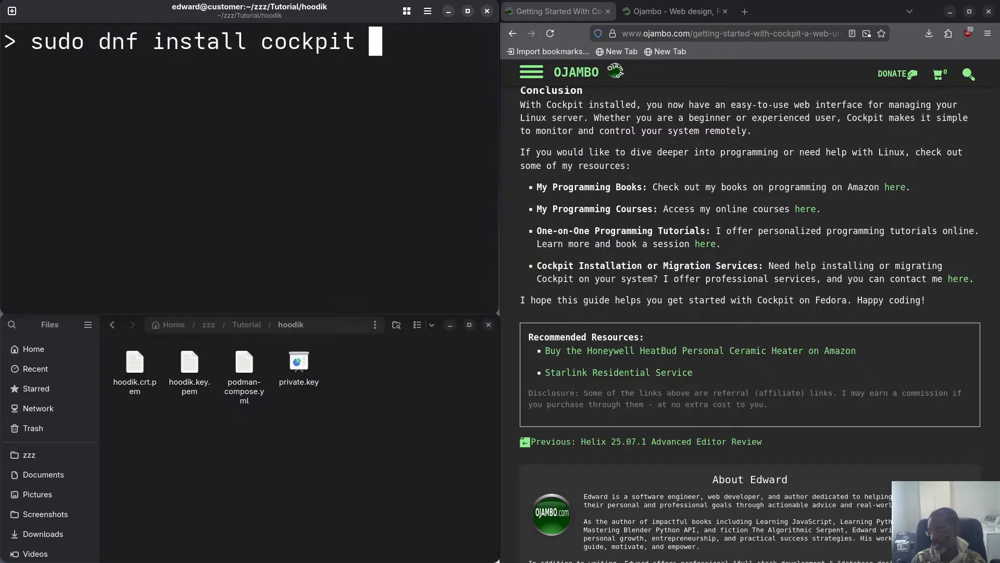
pyautogui.write('pod')
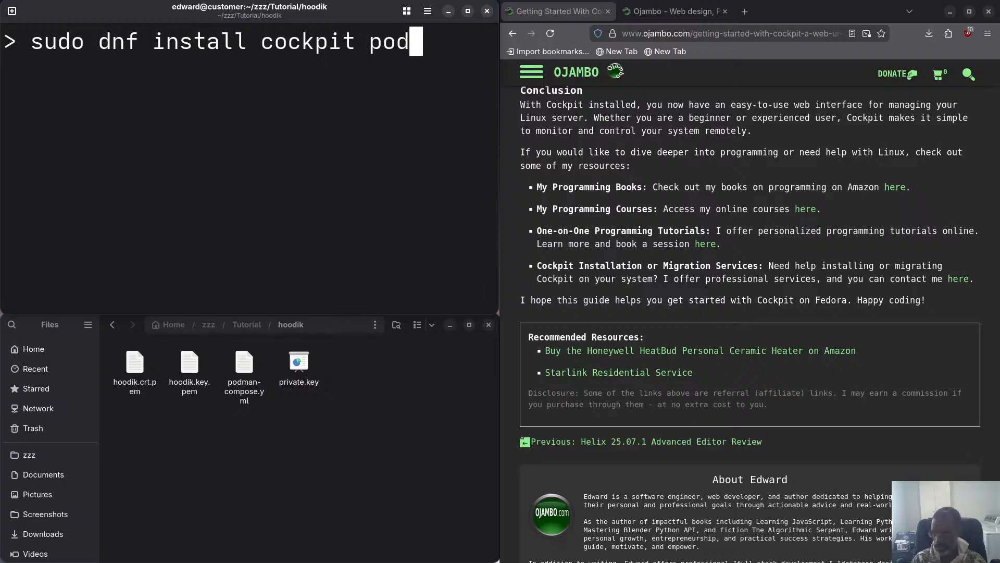
pyautogui.write('man cock')
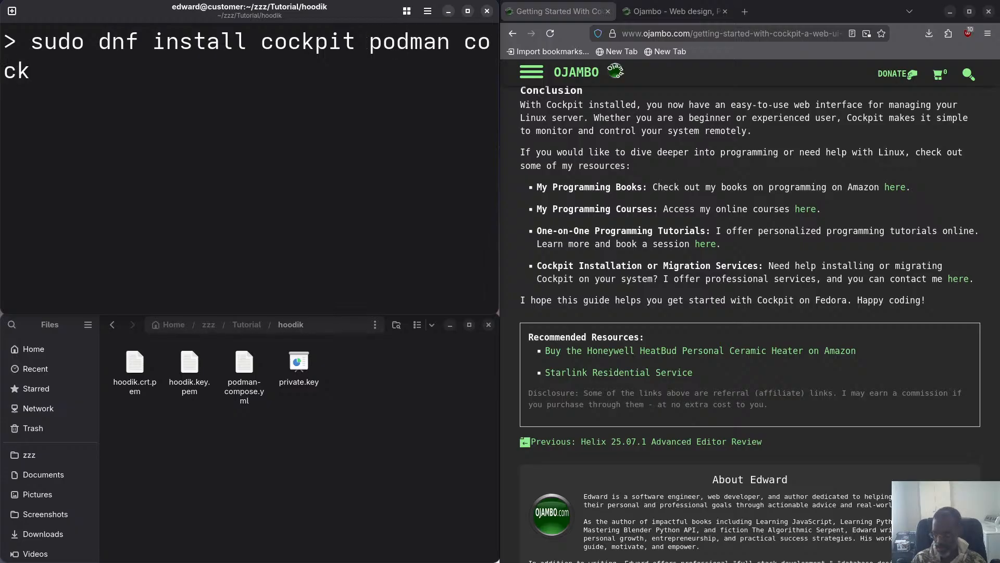
pyautogui.write('pit')
pyautogui.write('-podman')
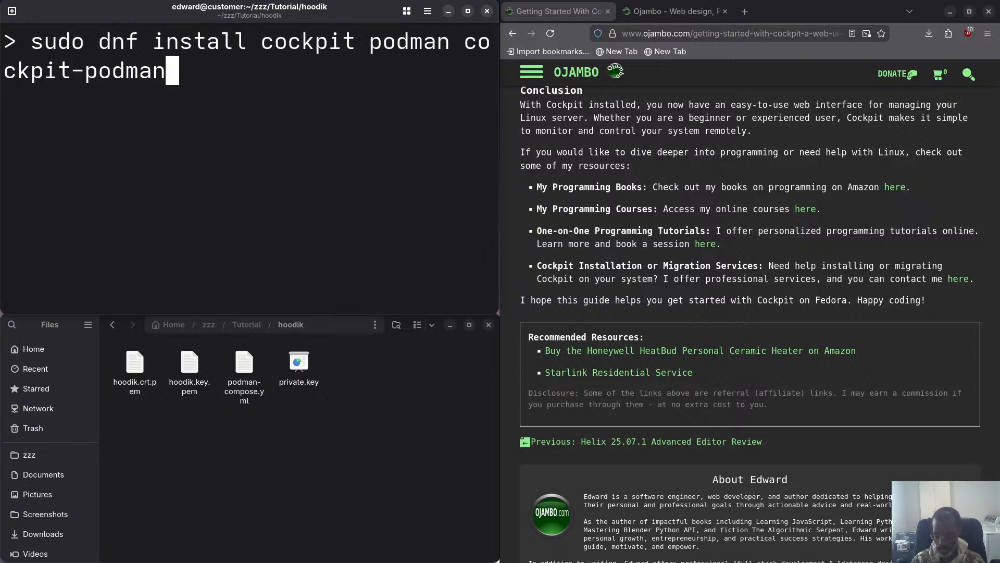
pyautogui.press('Return')
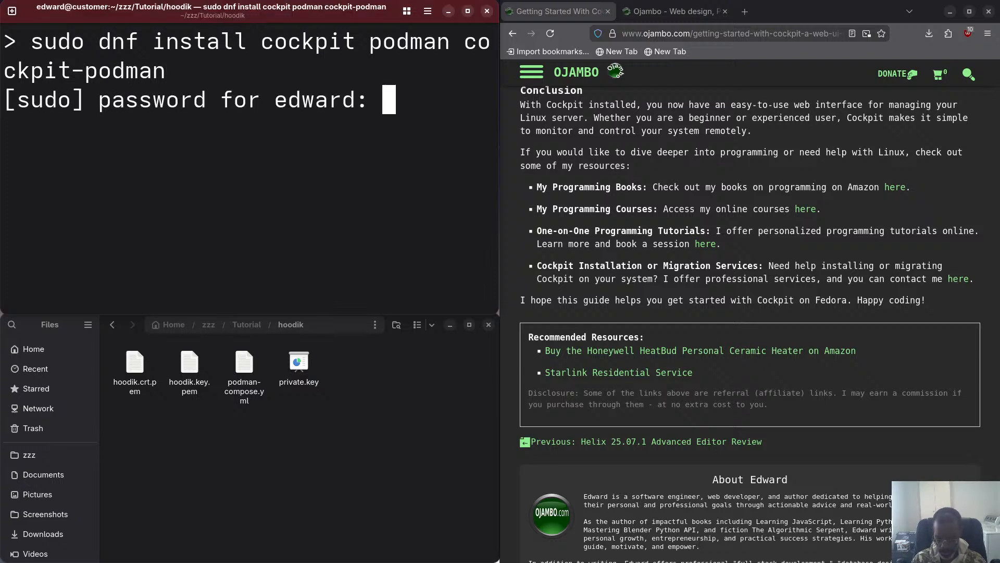
pyautogui.press('Return')
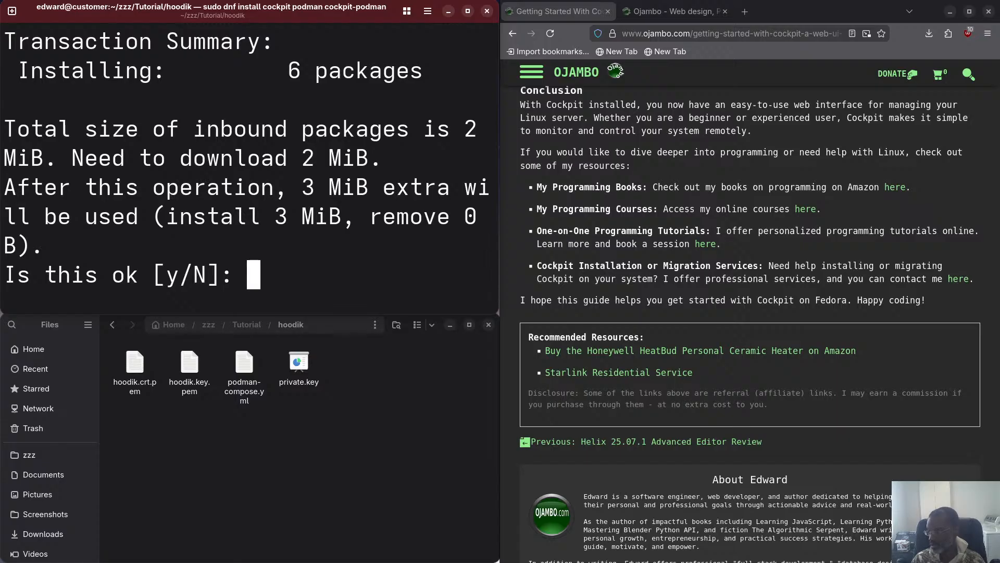
# Step: Reduce the terminal's text size and review the packages and dependencies listed in the installation transaction
pyautogui.scroll(2, 201, 92)
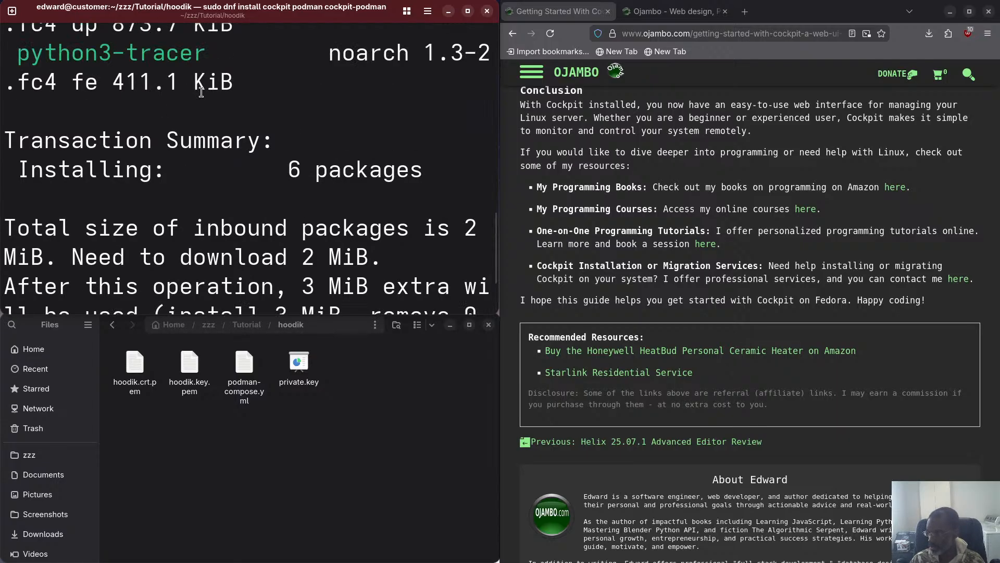
pyautogui.scroll(3, 201, 92)
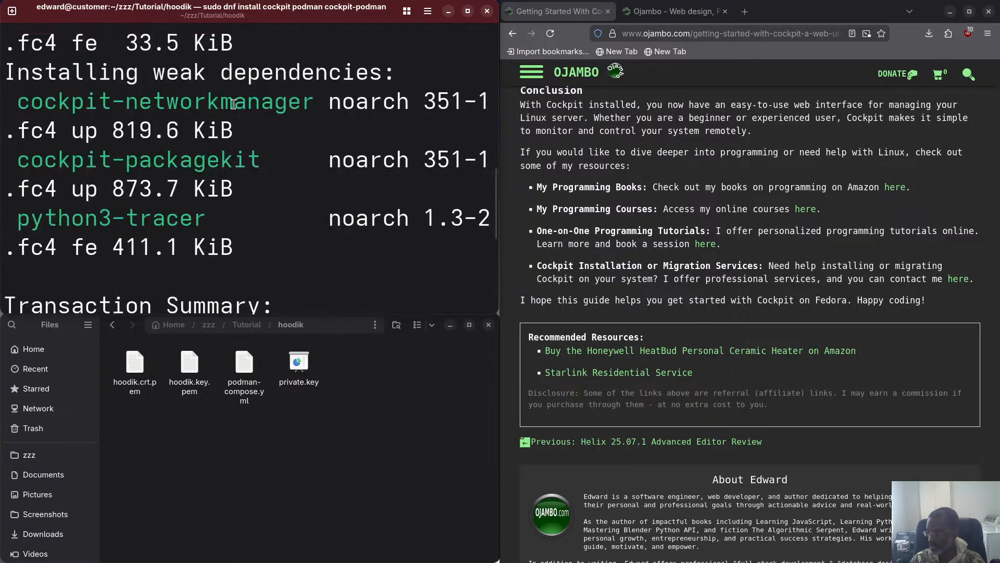
pyautogui.hotkey('ctrl', '-')
pyautogui.hotkey('ctrl', '-')
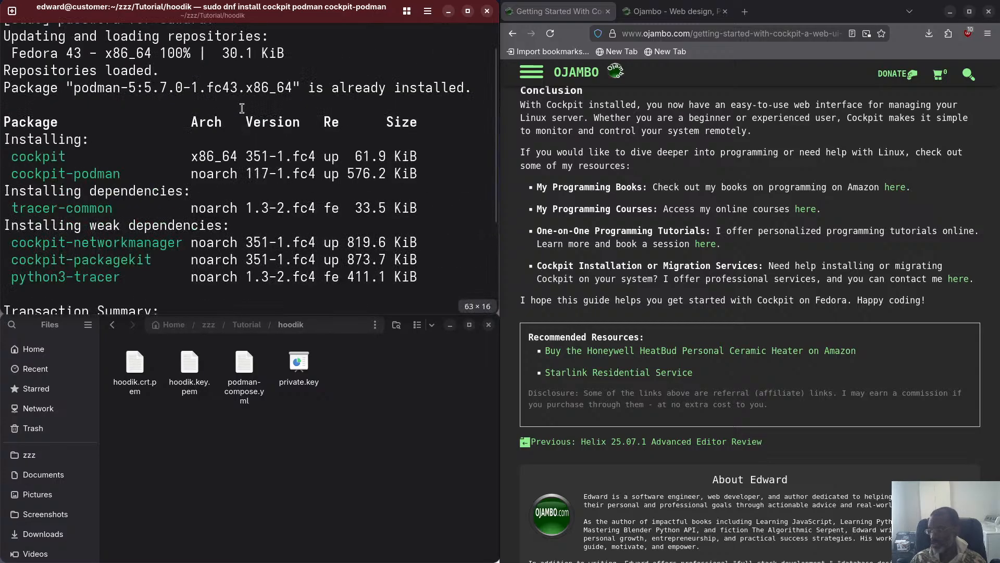
pyautogui.scroll(-5, 242, 109)
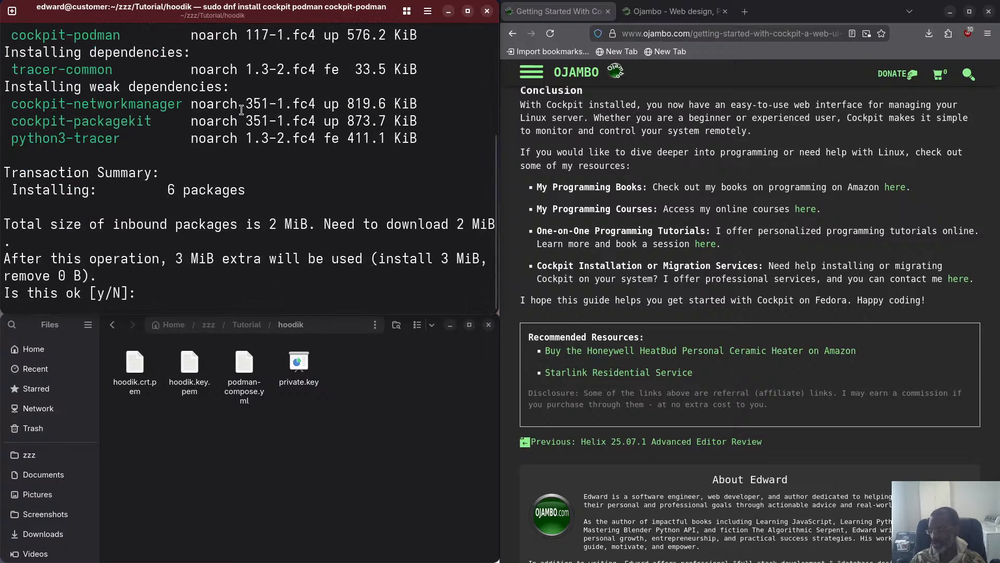
pyautogui.scroll(5, 89, 99)
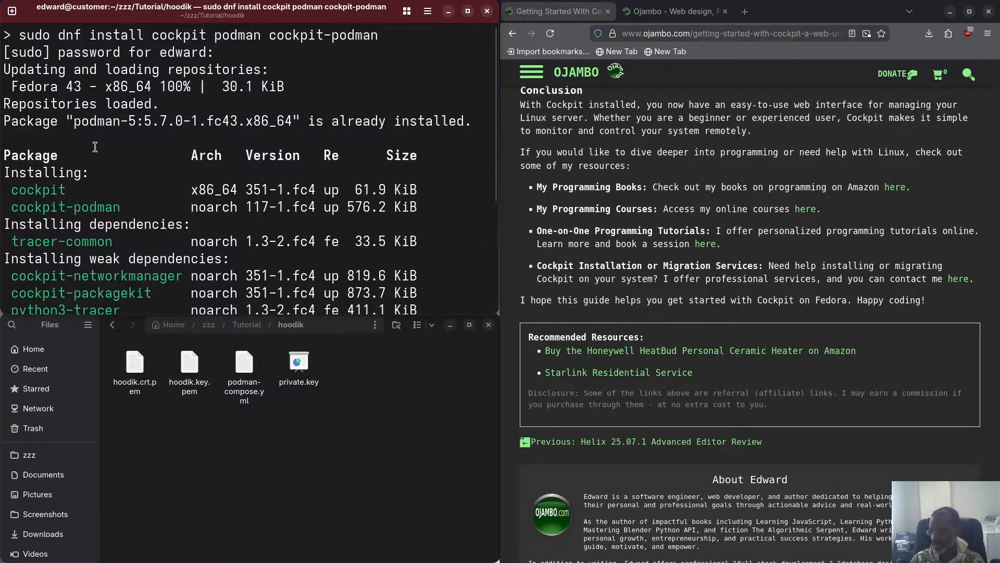
pyautogui.scroll(-5, 94, 156)
pyautogui.scroll(5, 92, 167)
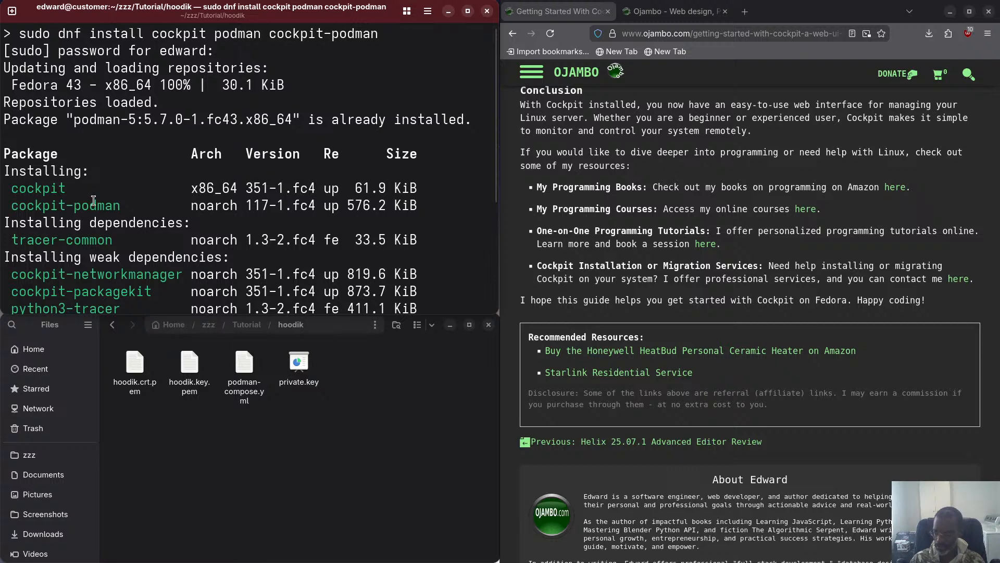
pyautogui.scroll(-5, 94, 201)
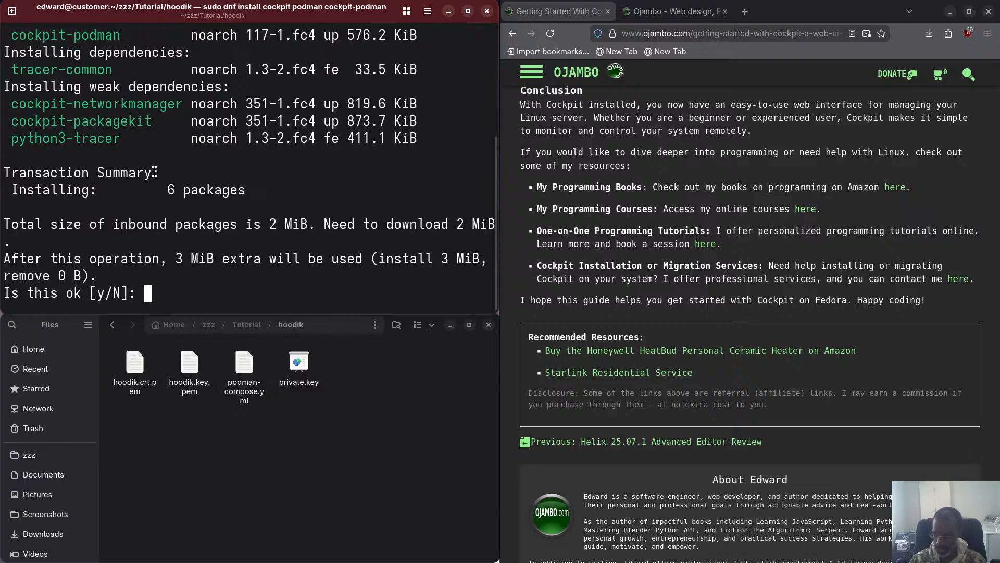
# Step: Confirm the package installation by answering y, and clear the terminal screen once it completes
pyautogui.write('y')
pyautogui.press('Return')
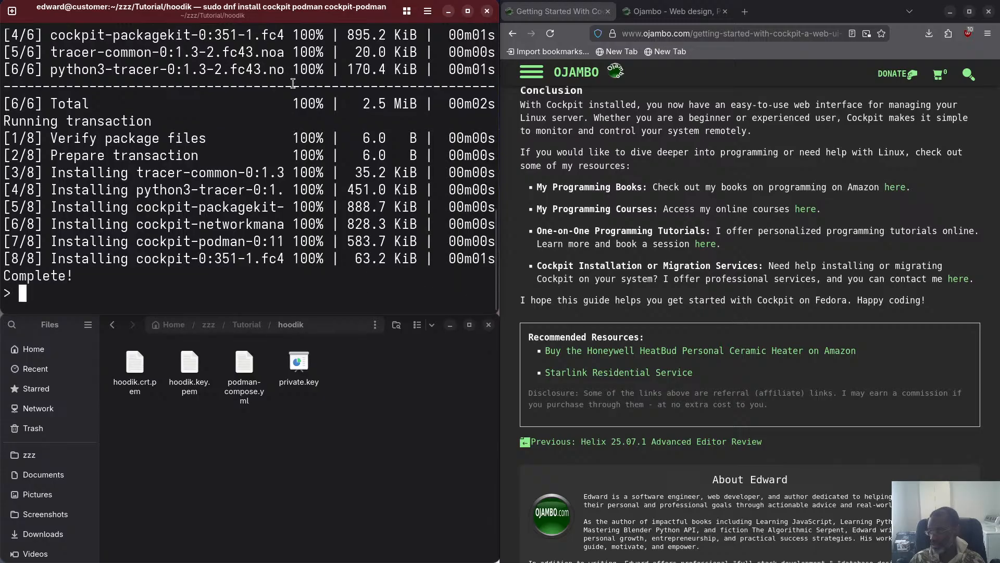
pyautogui.scroll(5, 293, 83)
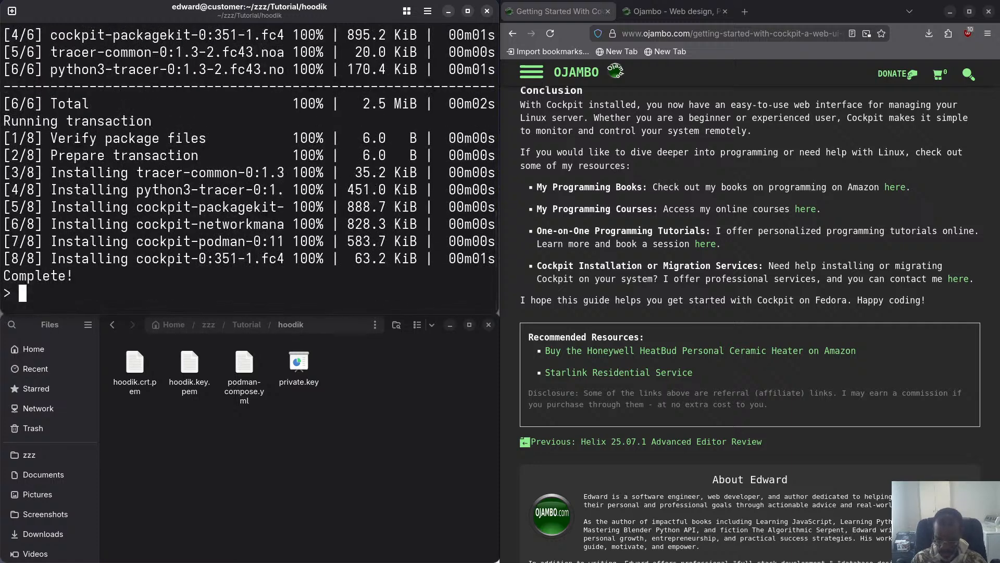
pyautogui.write('clea')
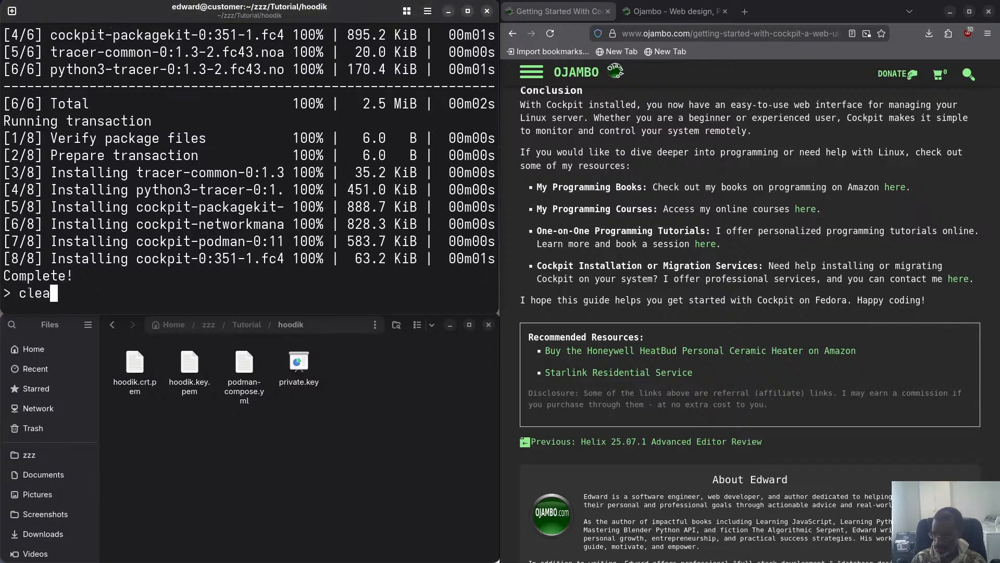
pyautogui.write('r')
pyautogui.press('Return')
# Step: Try to look up the Cockpit service by running systemctl list cockpit
pyautogui.write('systemc')
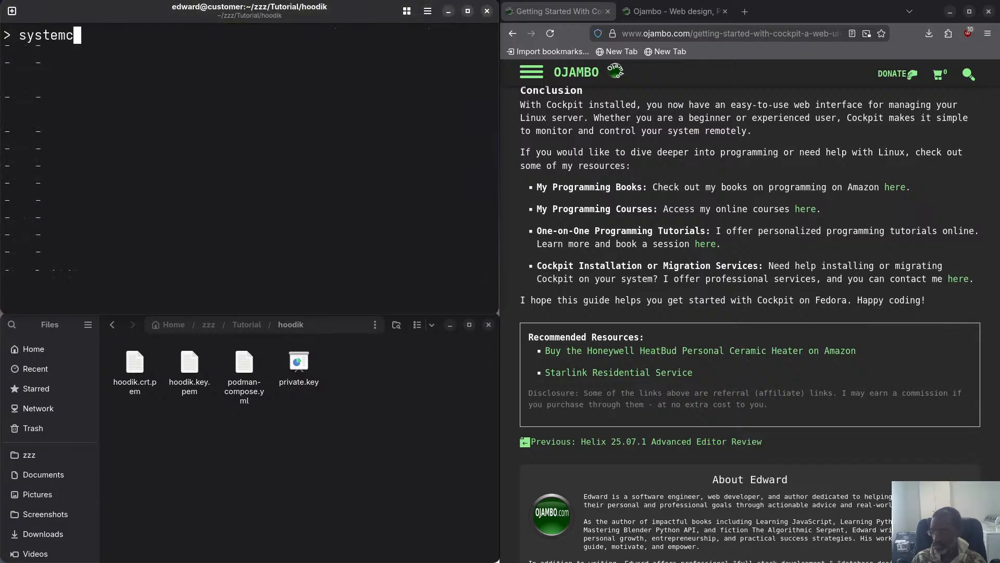
pyautogui.write('tl l')
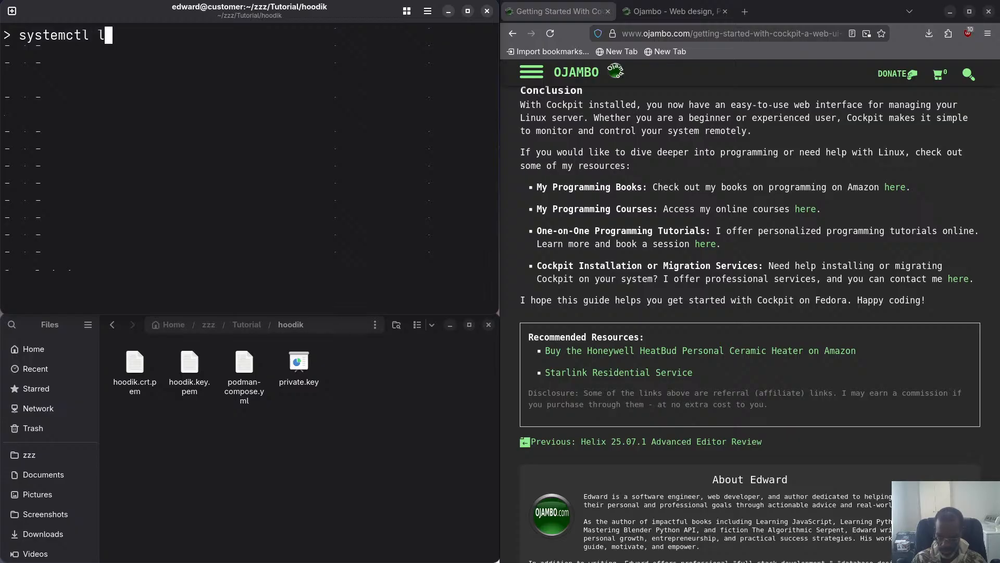
pyautogui.write('ist cockpit')
pyautogui.press('Return')
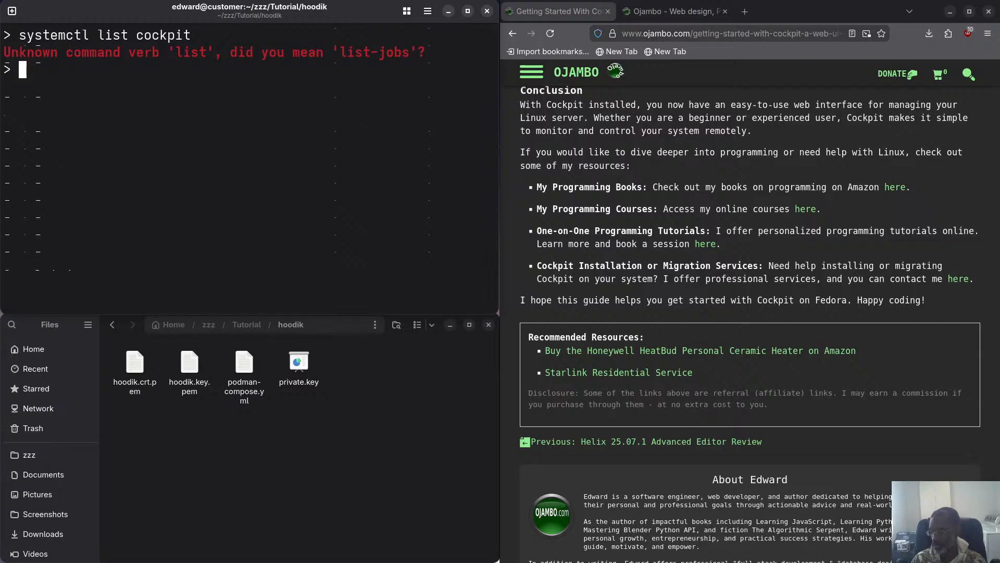
# Step: Check the Cockpit service's state by running systemctl status cockpit, and leave the output pager
pyautogui.press('Up')
pyautogui.hotkey('ctrl', 'Left')
pyautogui.press('Left')
pyautogui.press('BackSpace')
pyautogui.press('BackSpace')
pyautogui.press('BackSpace')
pyautogui.press('BackSpace')
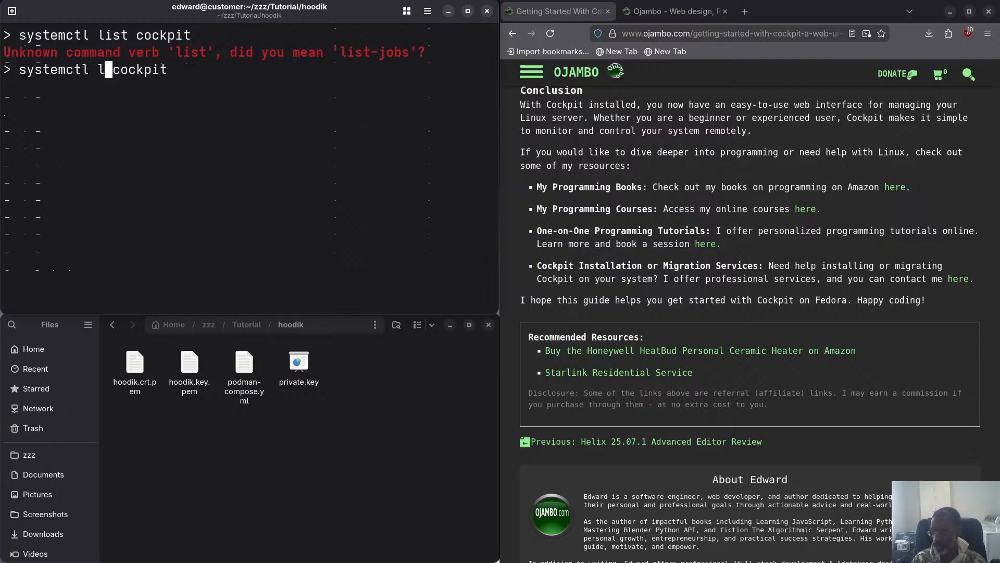
pyautogui.write('stats')
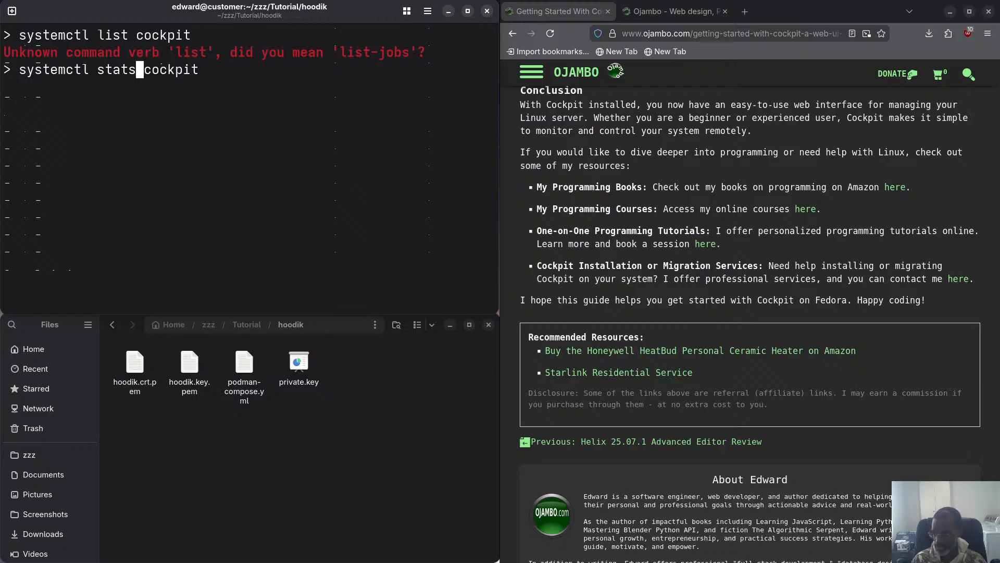
pyautogui.press('BackSpace')
pyautogui.write('us')
pyautogui.press('Return')
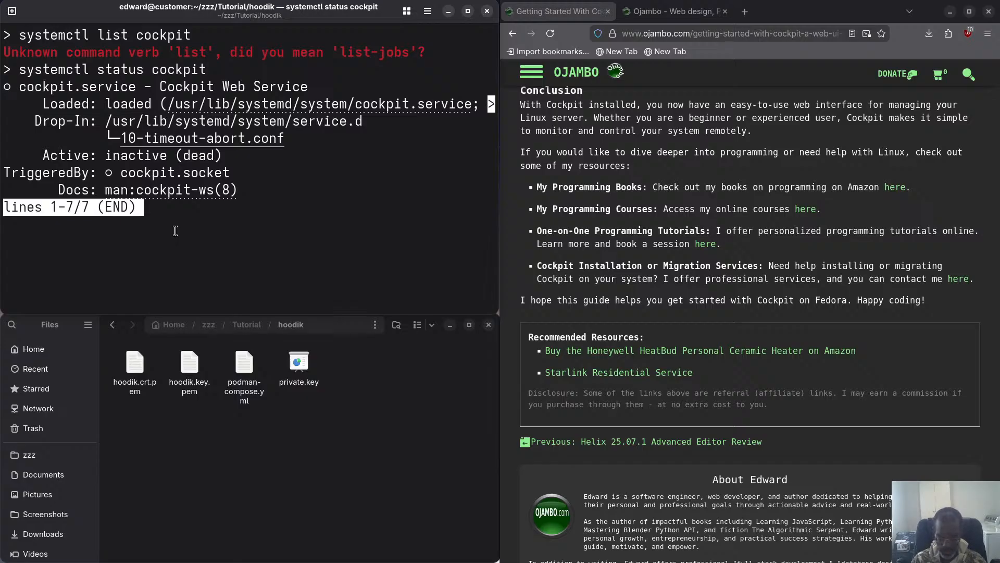
pyautogui.press('q')
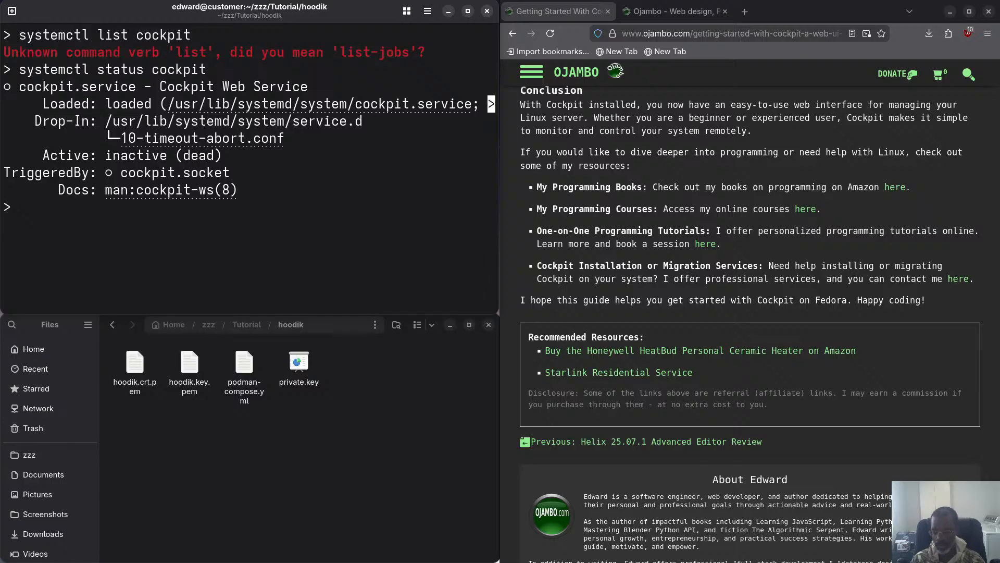
# Step: Start the Cockpit service by running systemctl start cockpit, and enter the account password to authenticate
pyautogui.write('systemc')
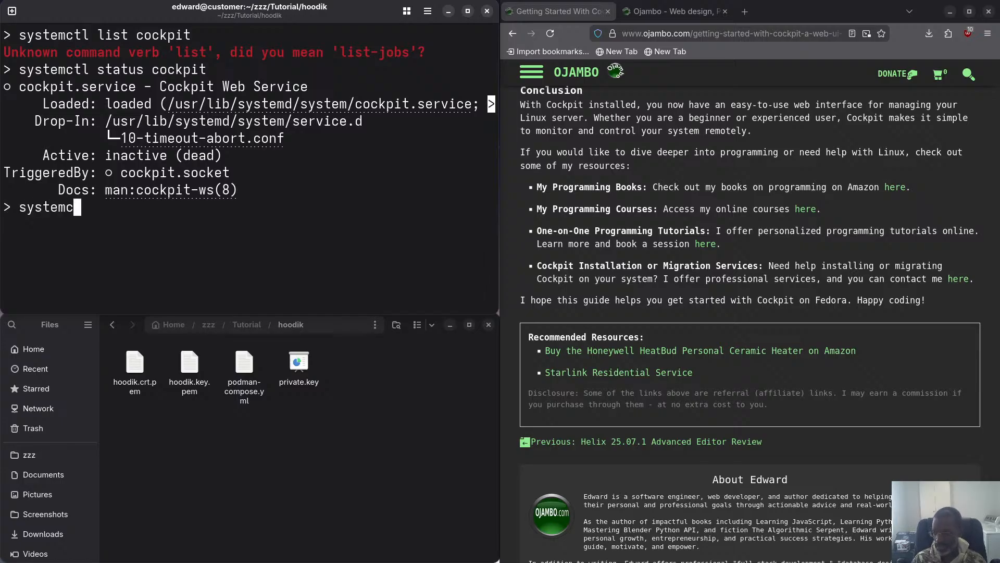
pyautogui.write('tl enable c')
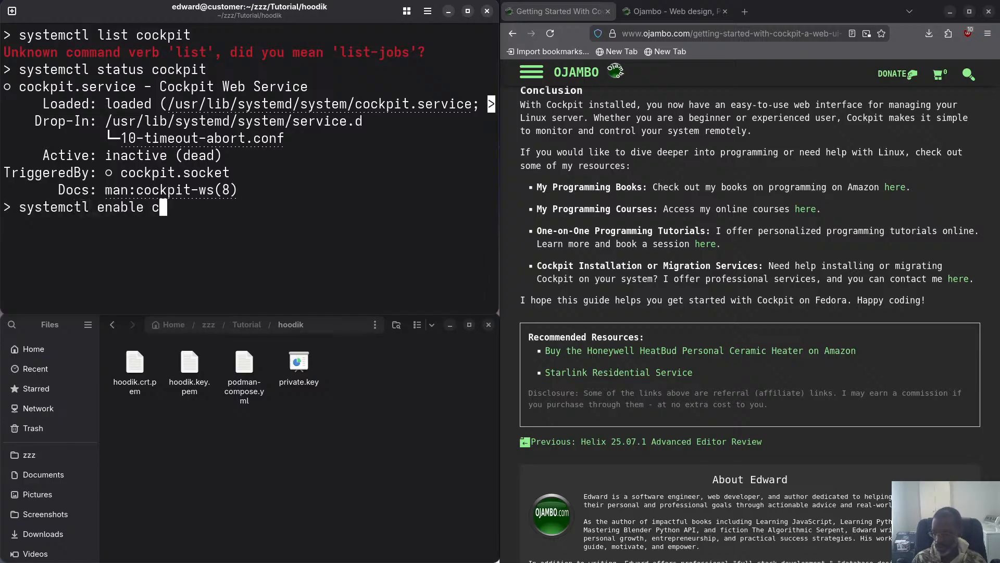
pyautogui.write('ockpit')
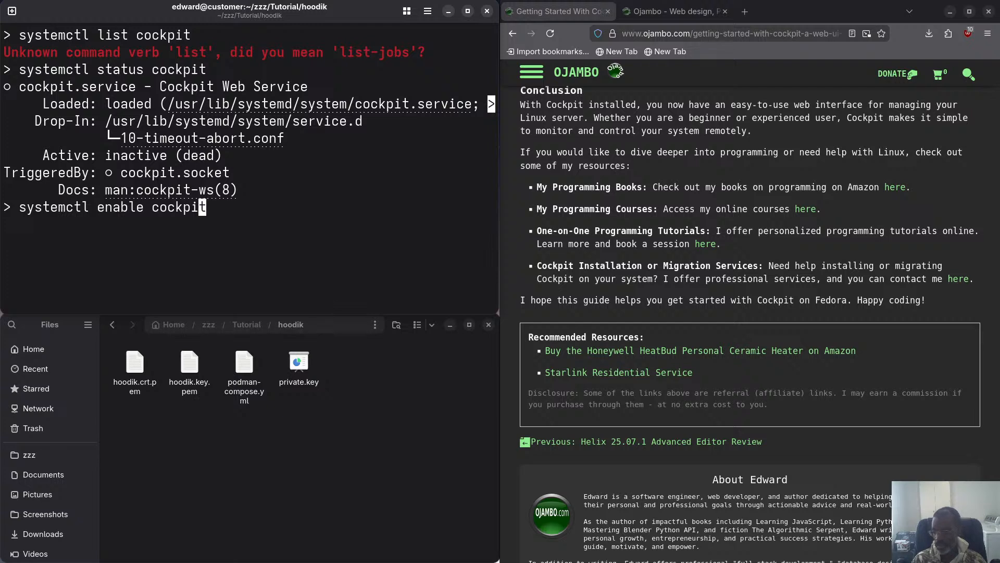
pyautogui.press('Left')
pyautogui.press('Left')
pyautogui.press('Left')
pyautogui.press('Left')
pyautogui.press('Left')
pyautogui.press('Left')
pyautogui.press('Left')
pyautogui.press('Left')
pyautogui.press('BackSpace')
pyautogui.press('BackSpace')
pyautogui.press('BackSpace')
pyautogui.press('BackSpace')
pyautogui.press('BackSpace')
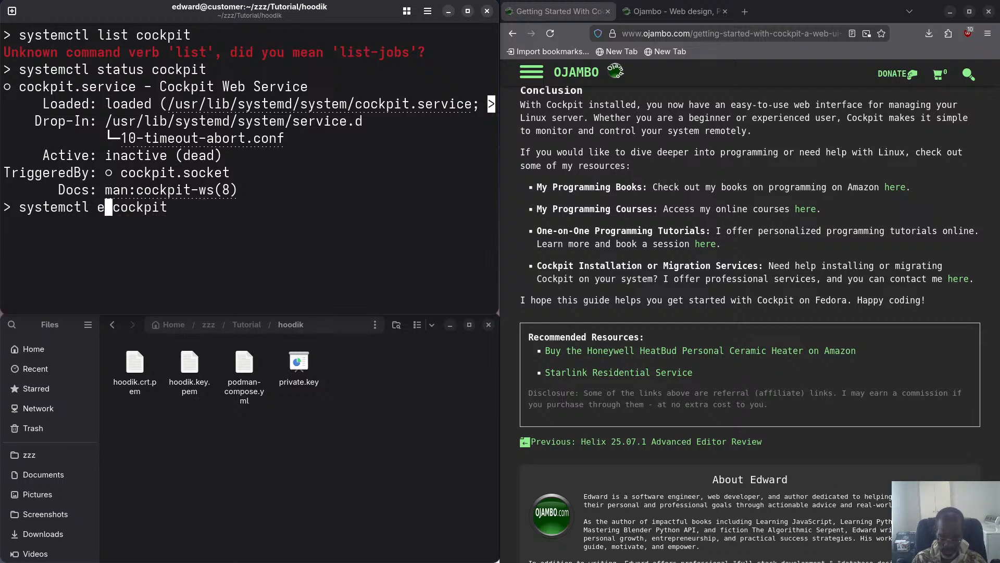
pyautogui.write('start')
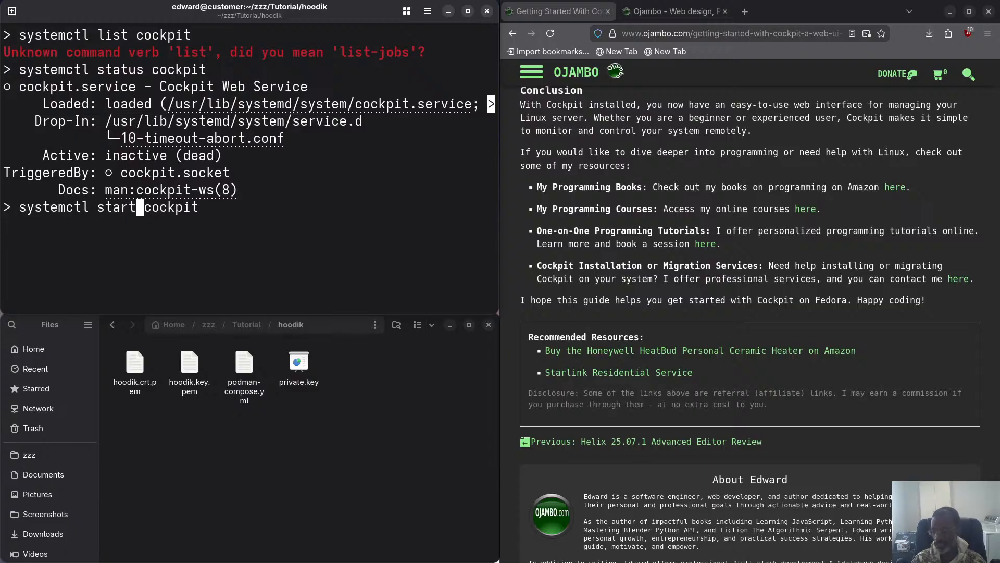
pyautogui.press('Return')
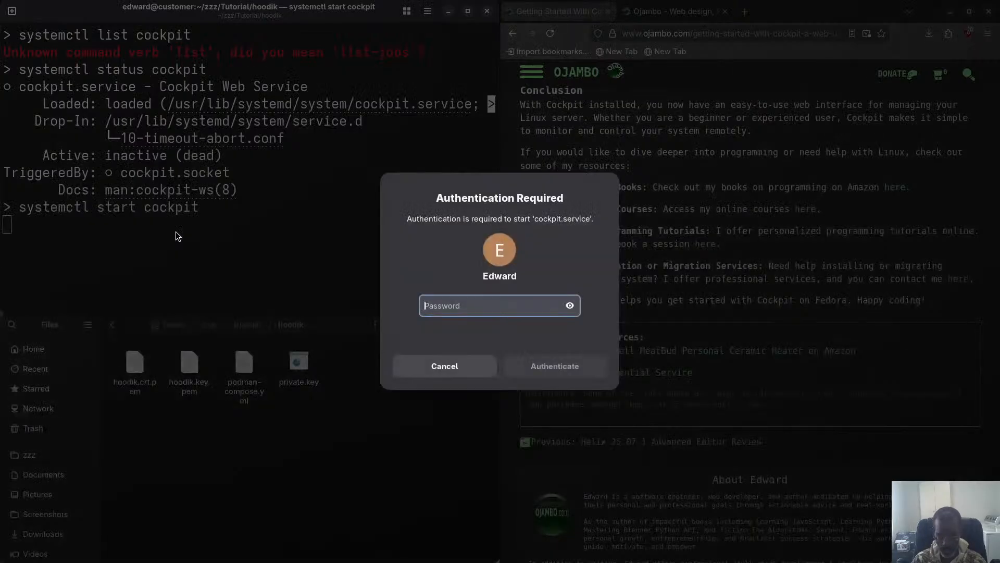
pyautogui.write('***********')
pyautogui.press('Return')
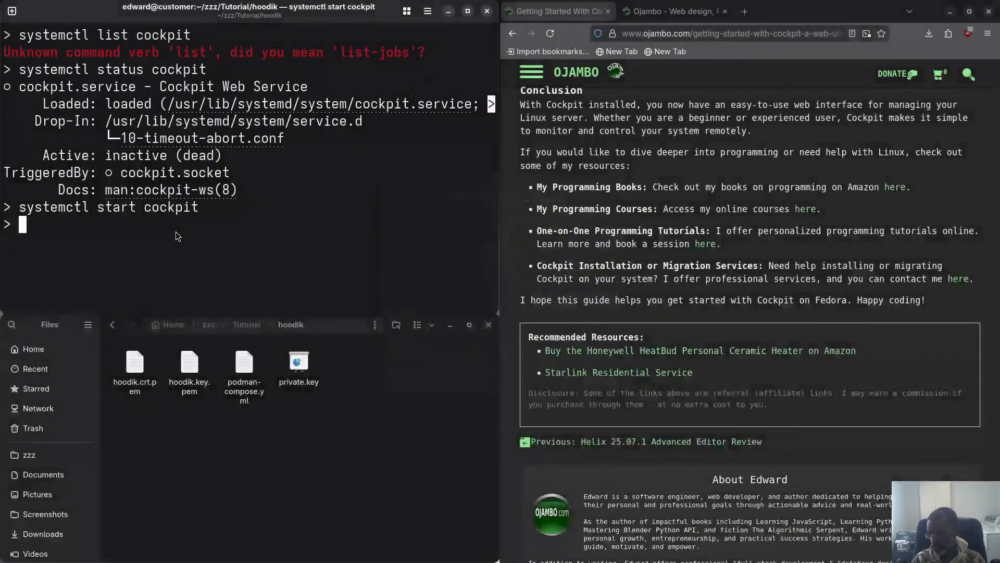
# Step: Check the started Cockpit service by running systemctl status cockpit again
pyautogui.press('Up')
pyautogui.press('Up')
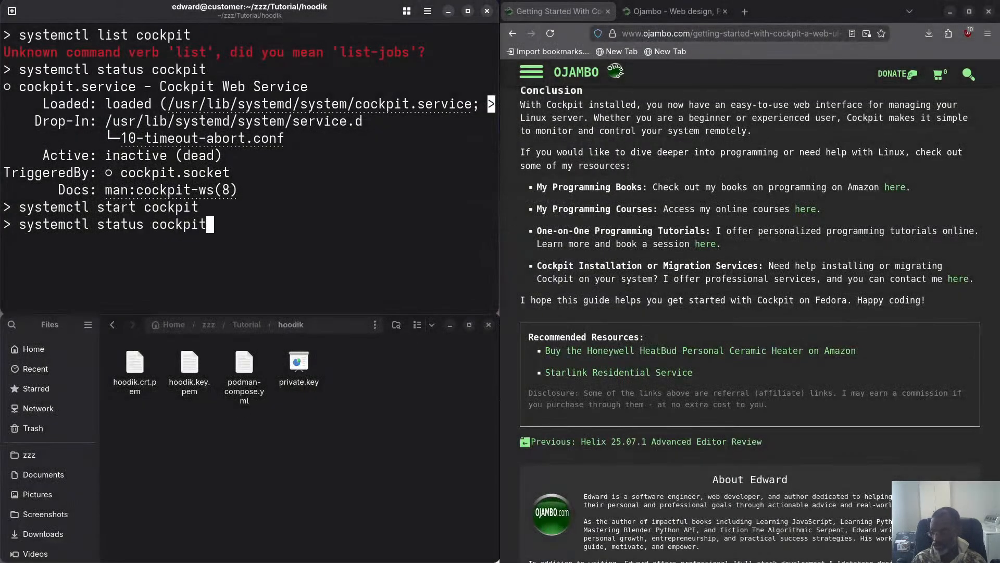
pyautogui.press('Return')
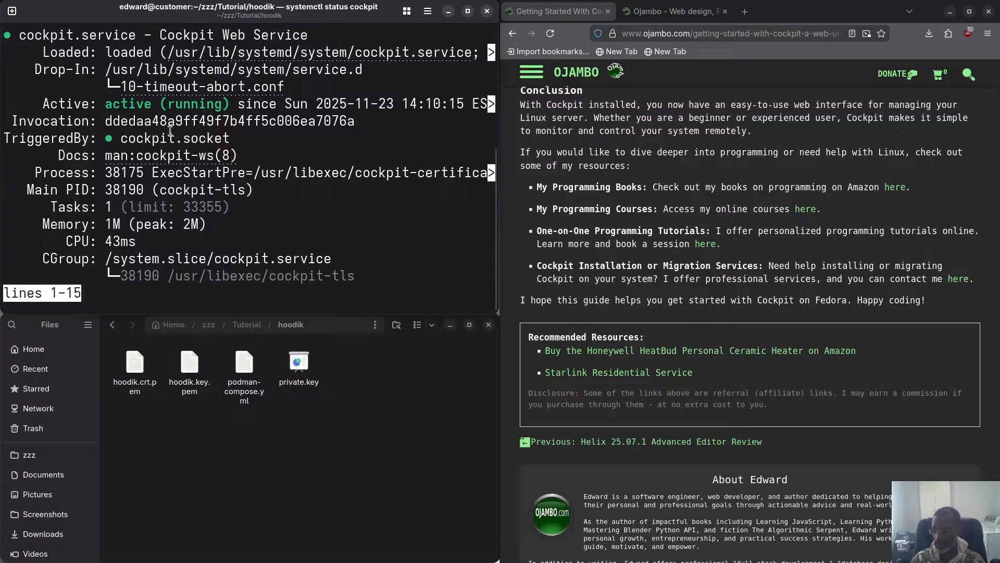
# Step: Review the systemctl status cockpit output against the earlier inactive status, and leave the output pager
pyautogui.scroll(2, 170, 130)
pyautogui.scroll(4, 170, 130)
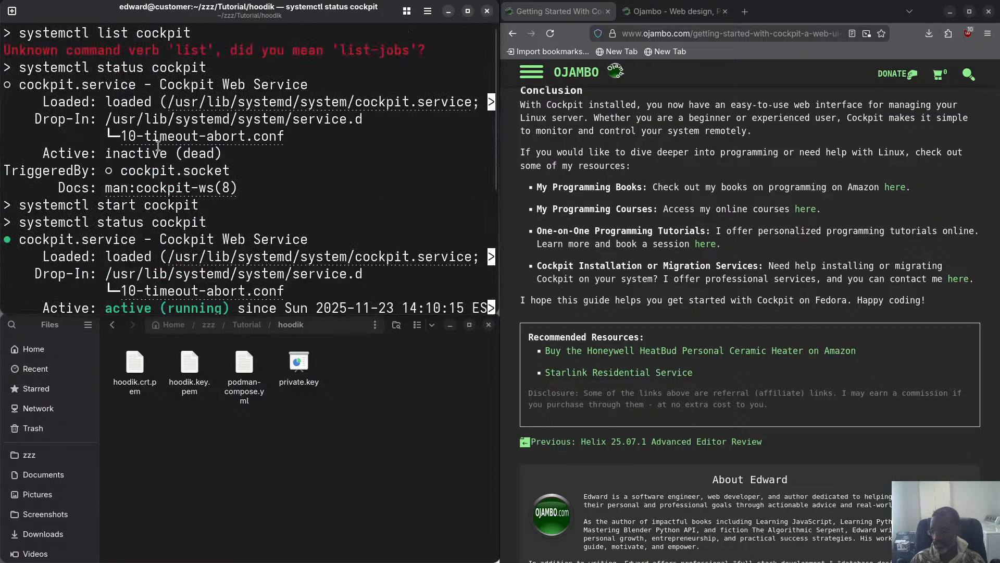
pyautogui.scroll(-3, 197, 159)
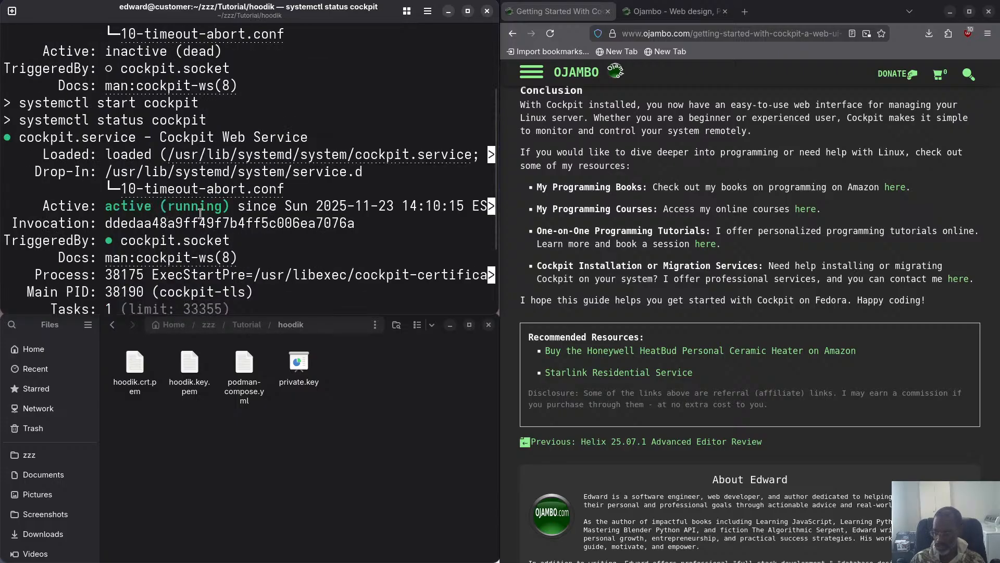
pyautogui.scroll(-3, 201, 214)
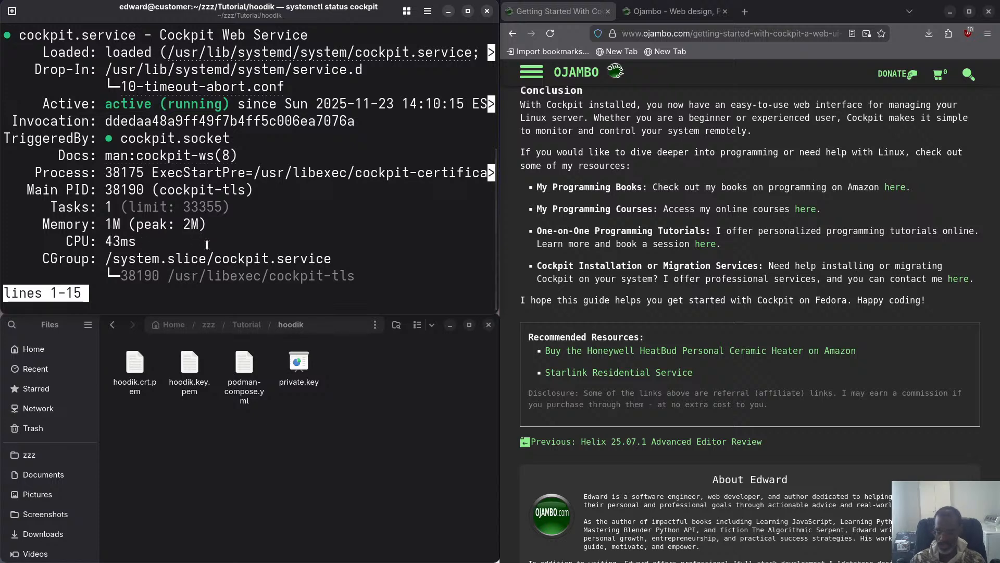
pyautogui.press('q')
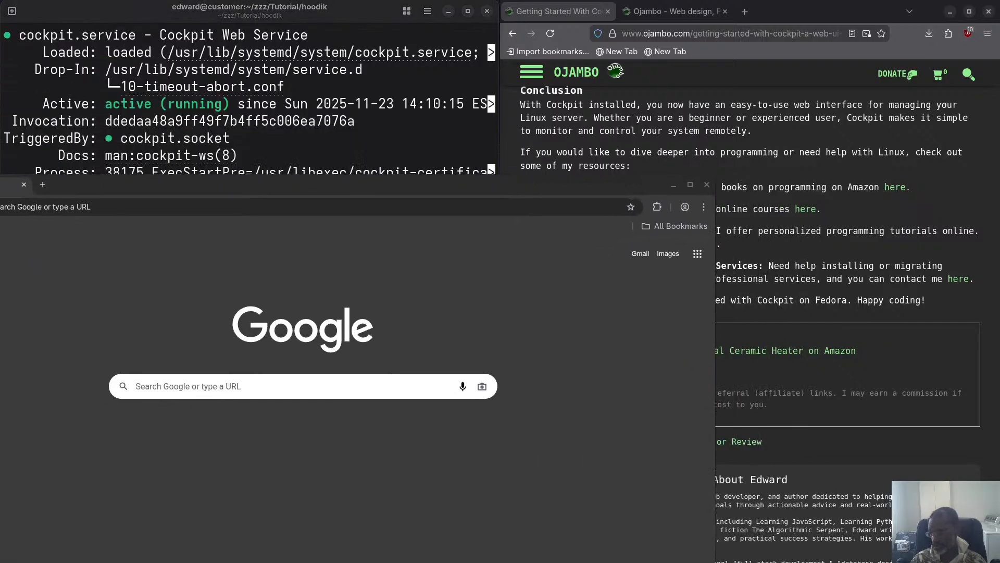
# Step: Switch to a Chromium window placed over the terminal side of the desktop and load Cockpit at 127.0.0.1:9090
pyautogui.moveTo(95, 180); pyautogui.dragTo(14, 183)
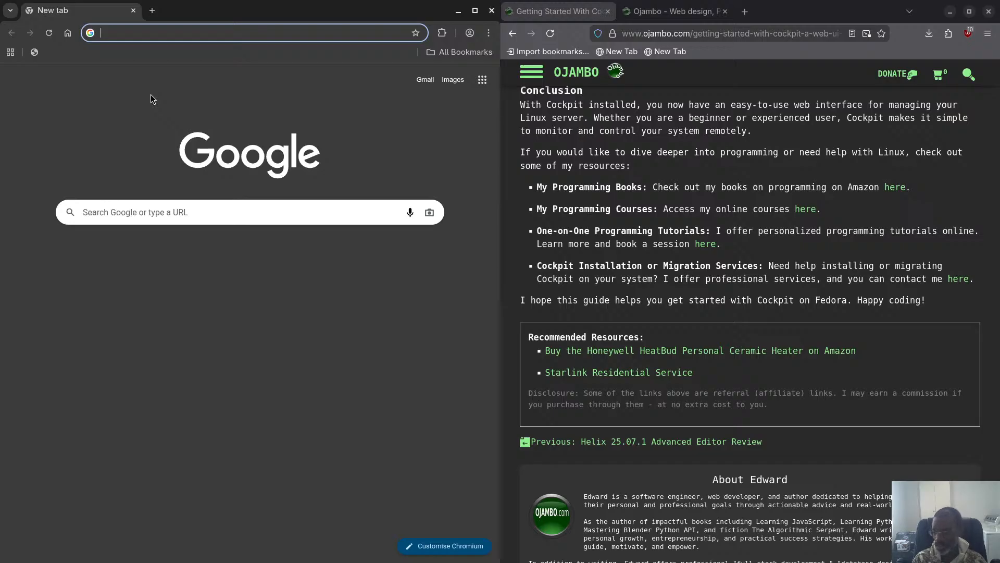
pyautogui.write('127.0.0.1:11987')
pyautogui.press('BackSpace')
pyautogui.press('BackSpace')
pyautogui.press('BackSpace')
pyautogui.press('BackSpace')
pyautogui.press('BackSpace')
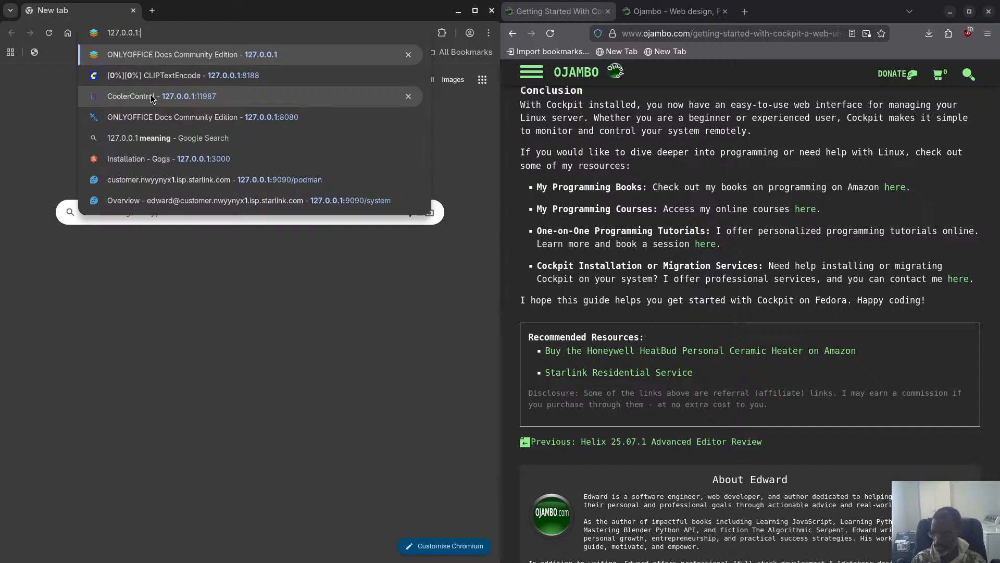
pyautogui.write('90')
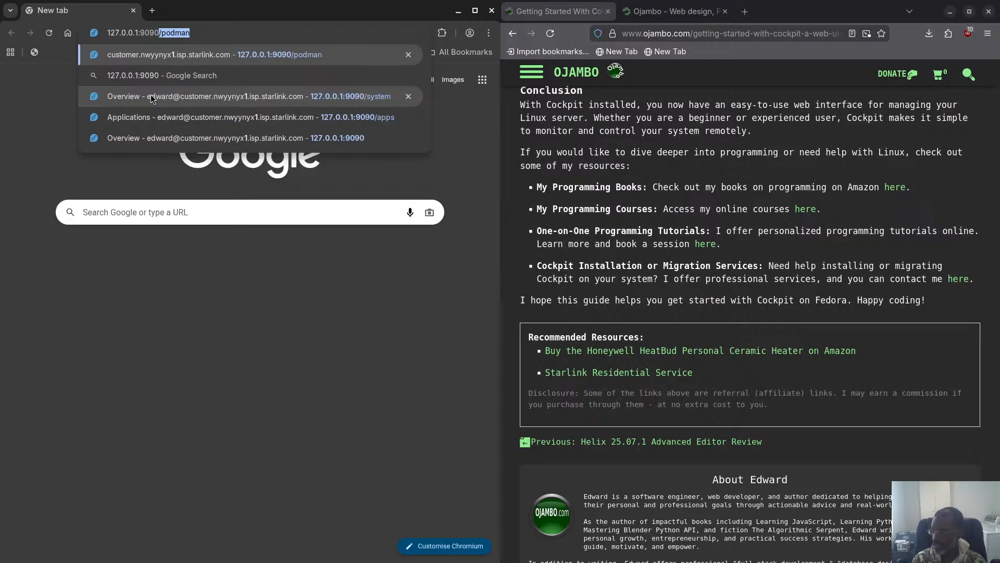
pyautogui.press('Delete')
pyautogui.press('Return')
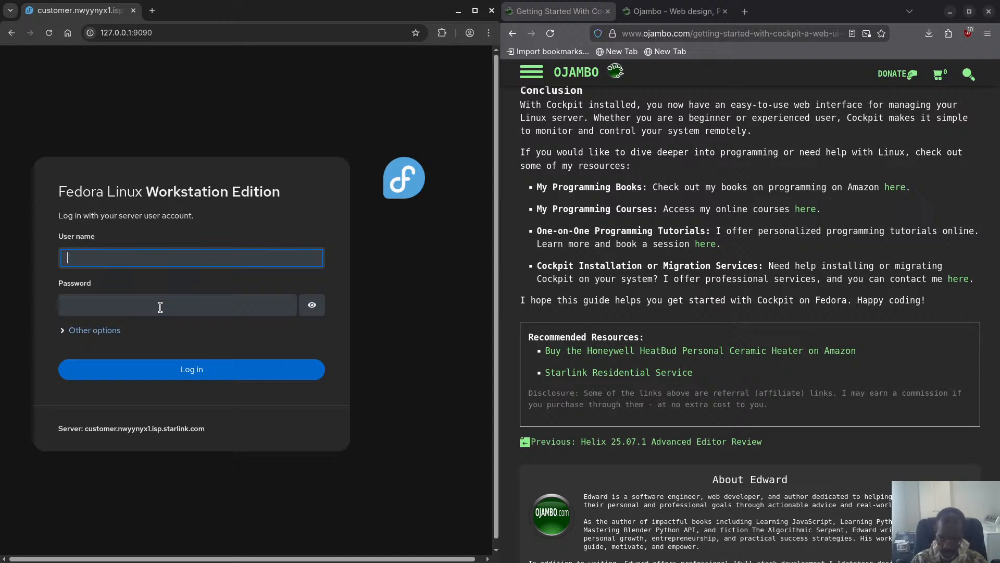
# Step: Log in to the Cockpit web console with the server account's user name and password
pyautogui.write('edward')
pyautogui.click(132, 309)
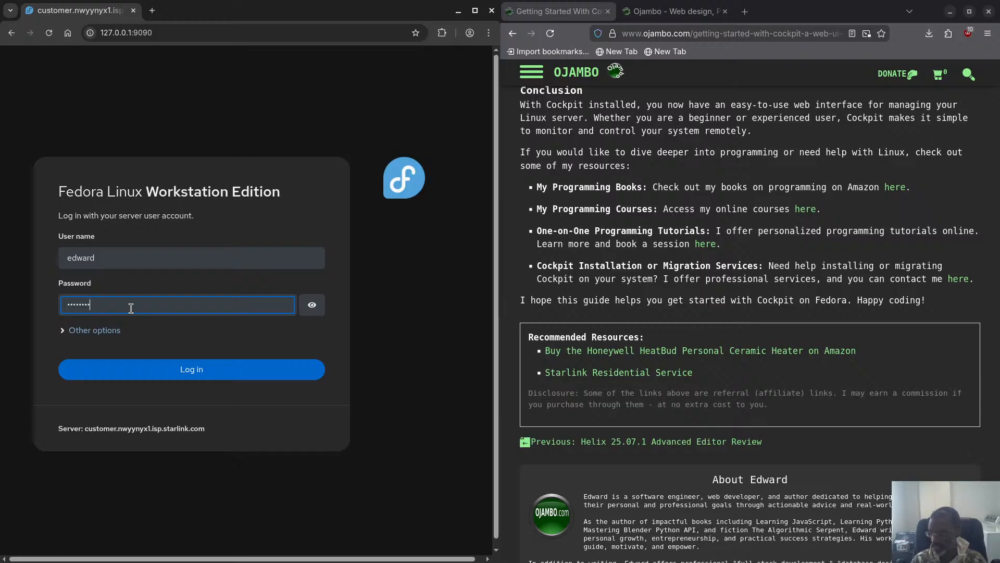
pyautogui.click(193, 372)
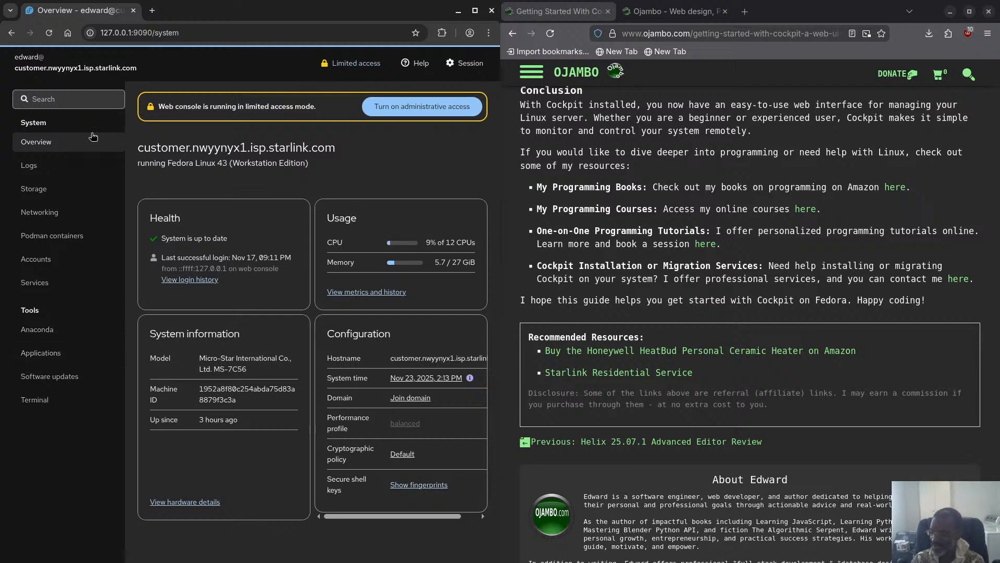
# Step: Open the system logs, and examine the drives, partitions and storage logs on the Storage page
pyautogui.click(36, 167)
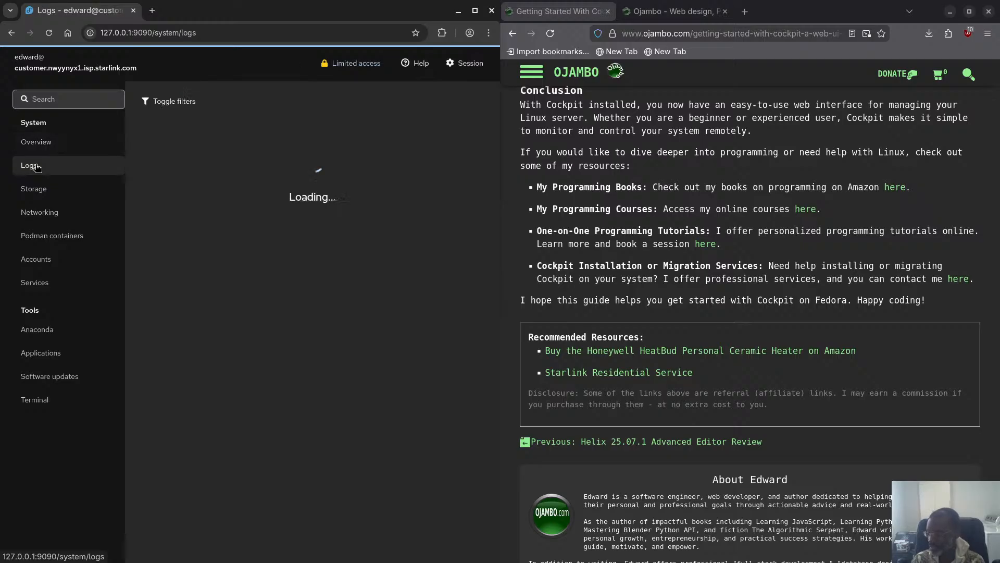
pyautogui.click(58, 190)
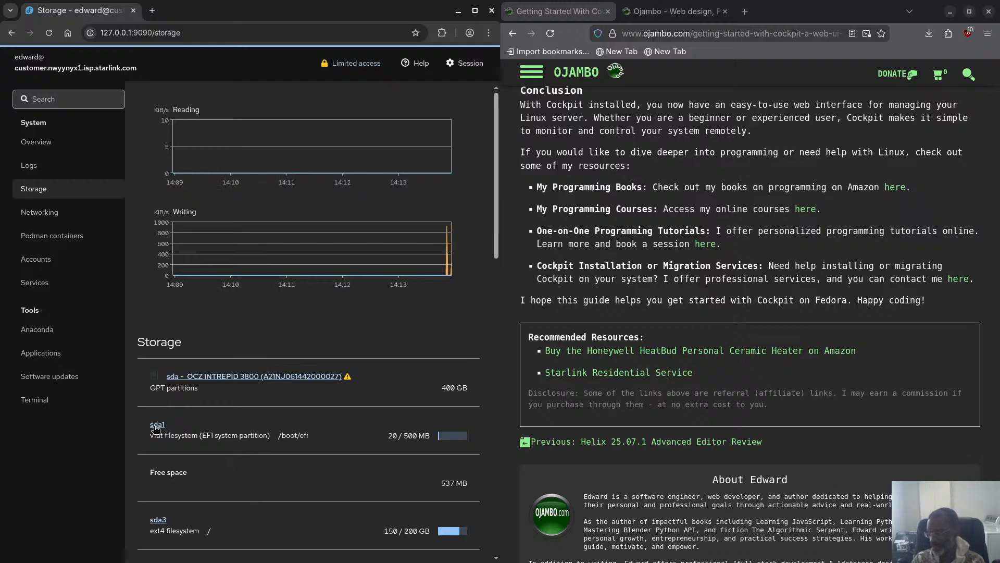
pyautogui.scroll(-10, 160, 413)
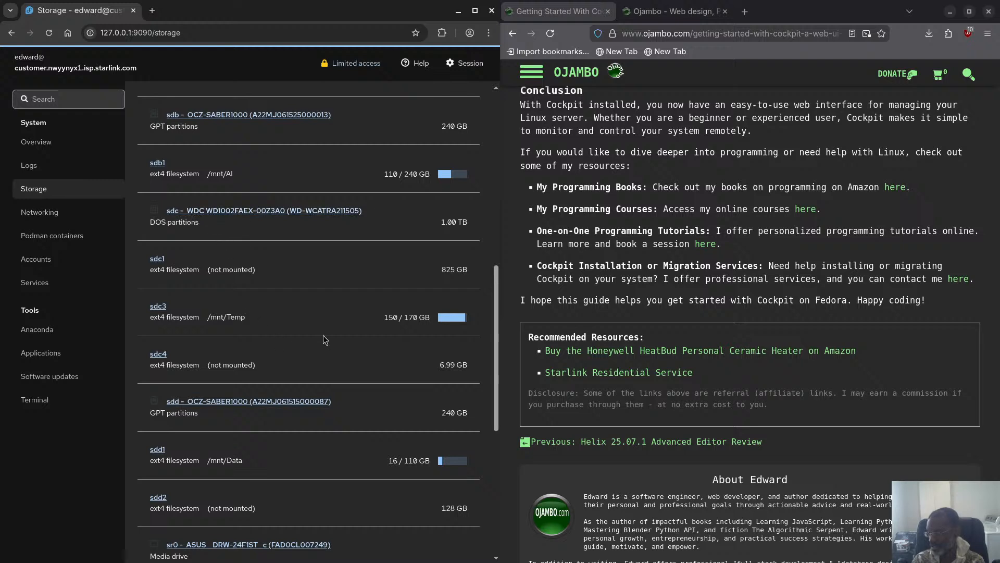
pyautogui.scroll(-2, 345, 505)
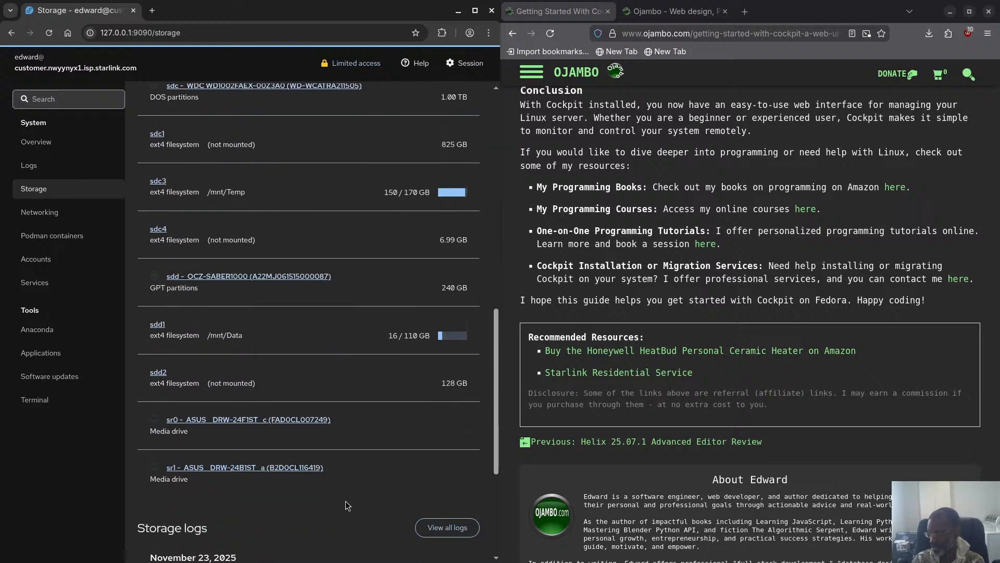
pyautogui.scroll(-3, 345, 501)
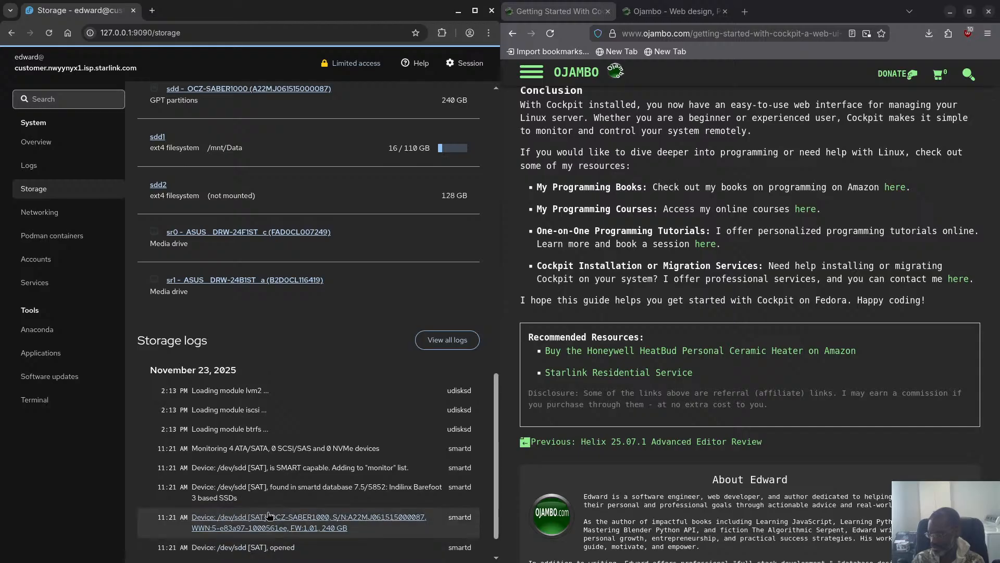
pyautogui.scroll(15, 216, 511)
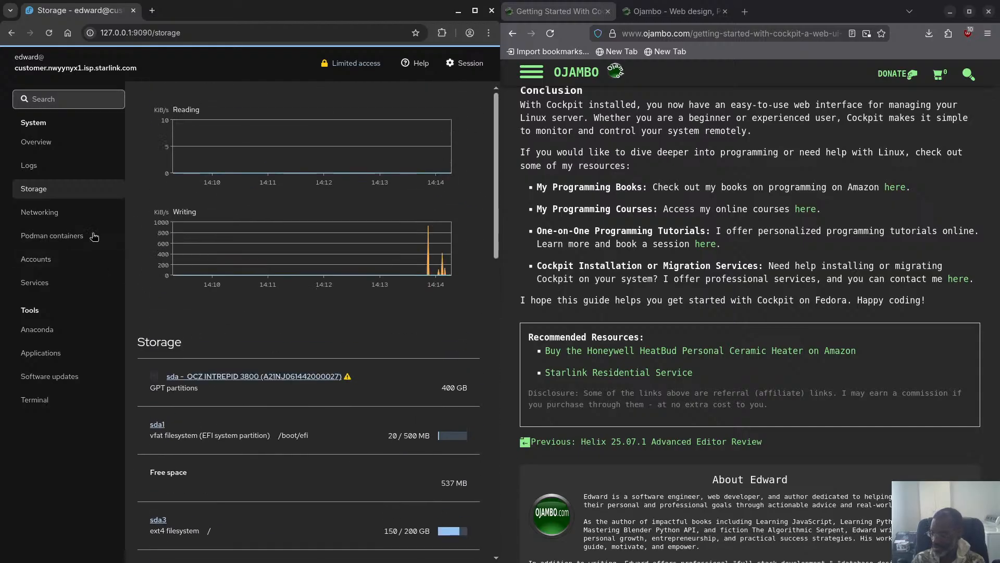
# Step: Examine the traffic graphs, firewall, interfaces and network logs on the Networking page
pyautogui.click(50, 212)
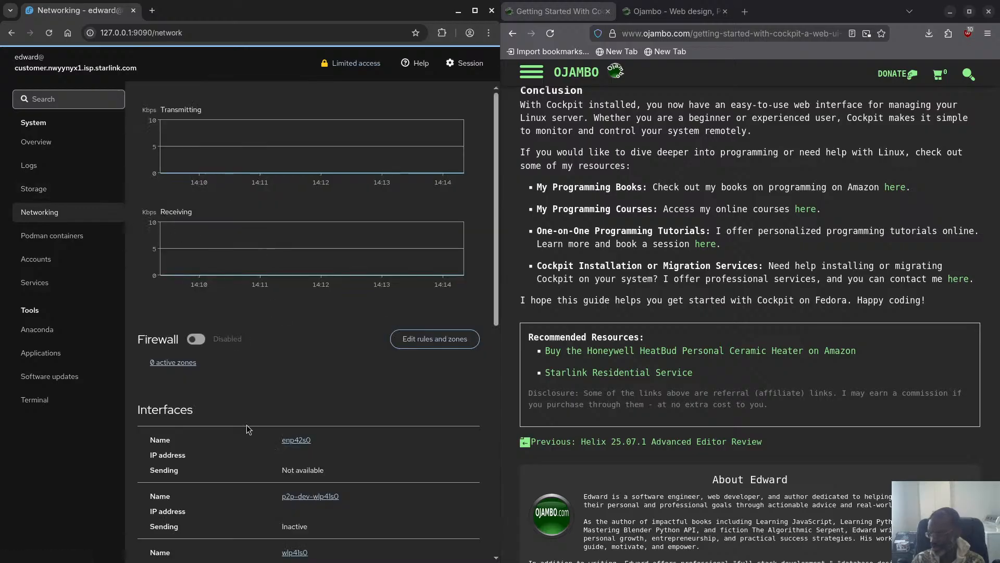
pyautogui.scroll(-4, 249, 429)
pyautogui.scroll(-4, 248, 429)
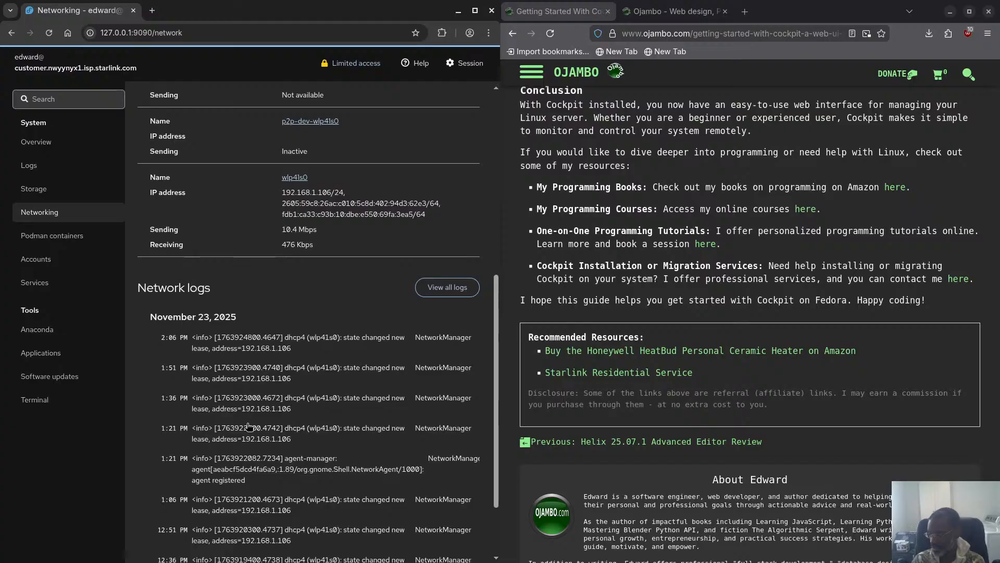
pyautogui.scroll(4, 218, 410)
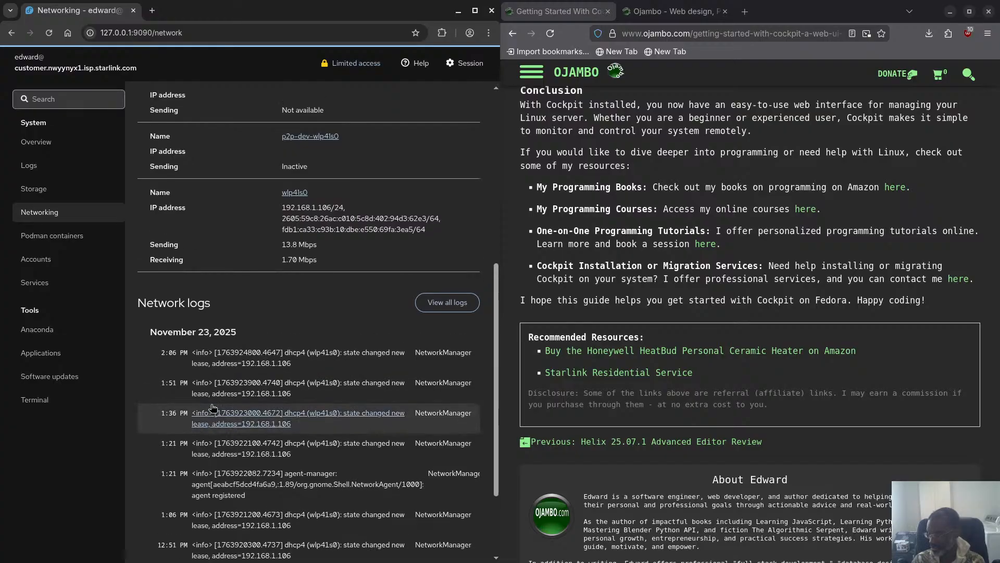
pyautogui.scroll(4, 215, 408)
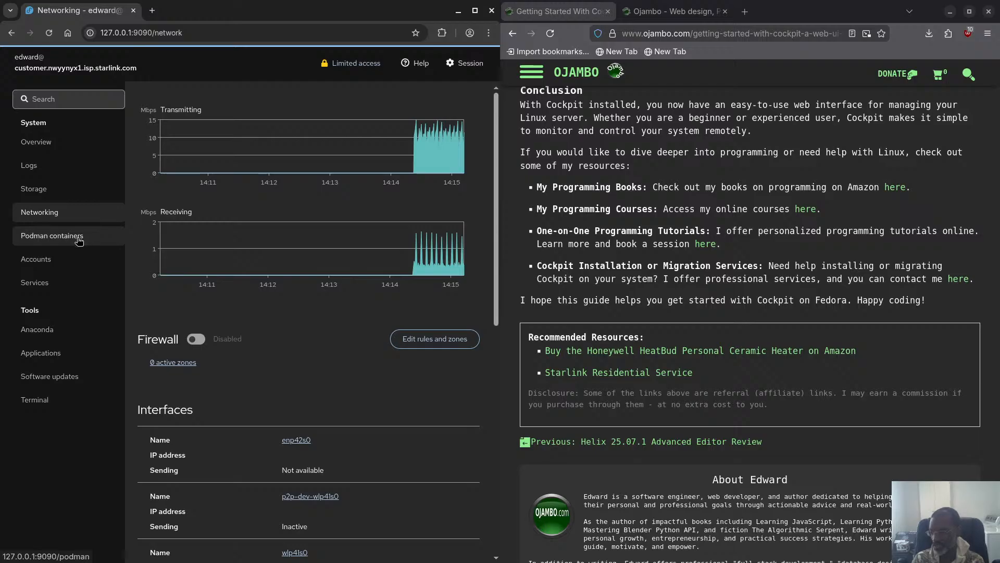
# Step: View the Podman containers page and the user accounts page
pyautogui.click(78, 239)
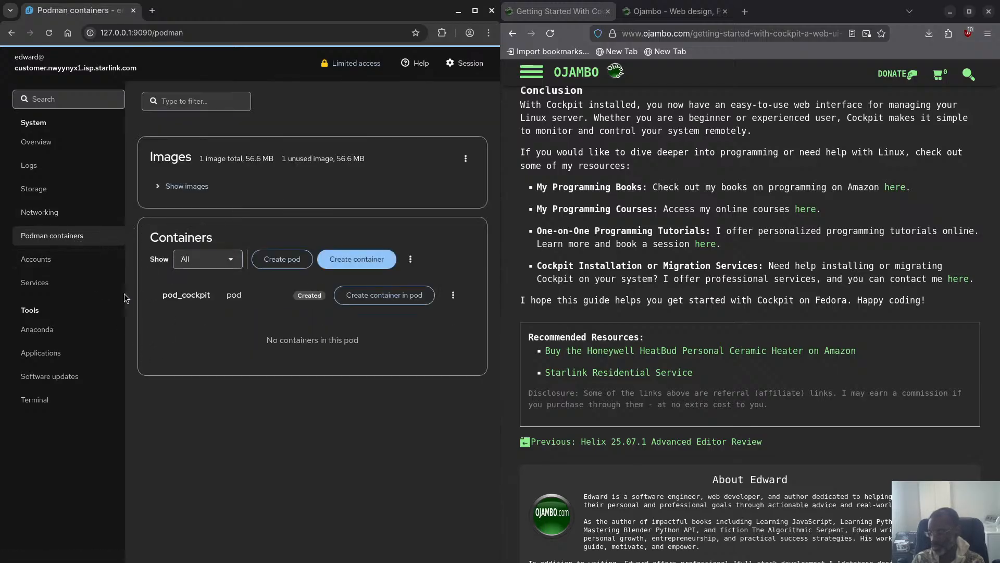
pyautogui.click(47, 260)
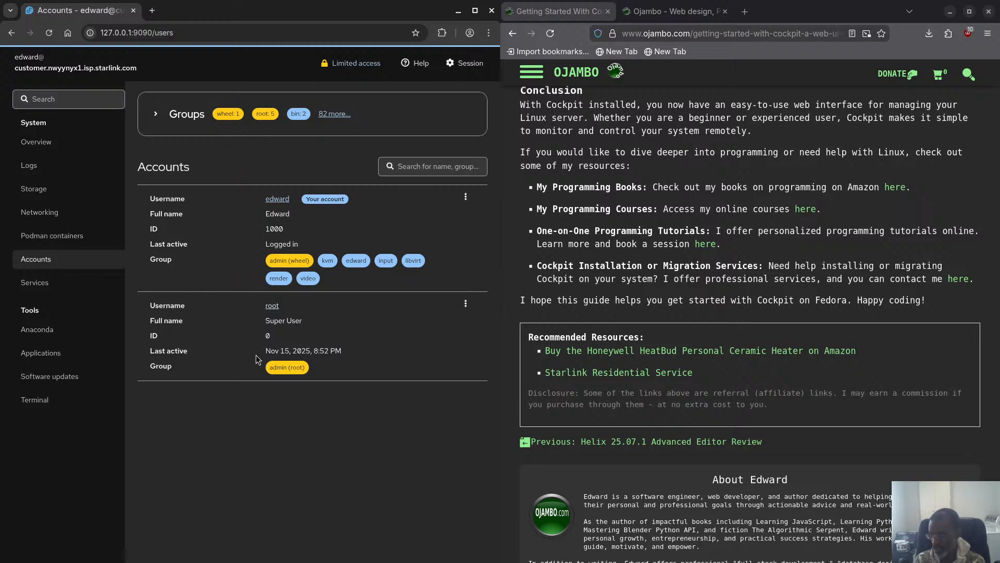
# Step: Filter the system services by "cockpit", and check the user services with the same filter
pyautogui.click(39, 284)
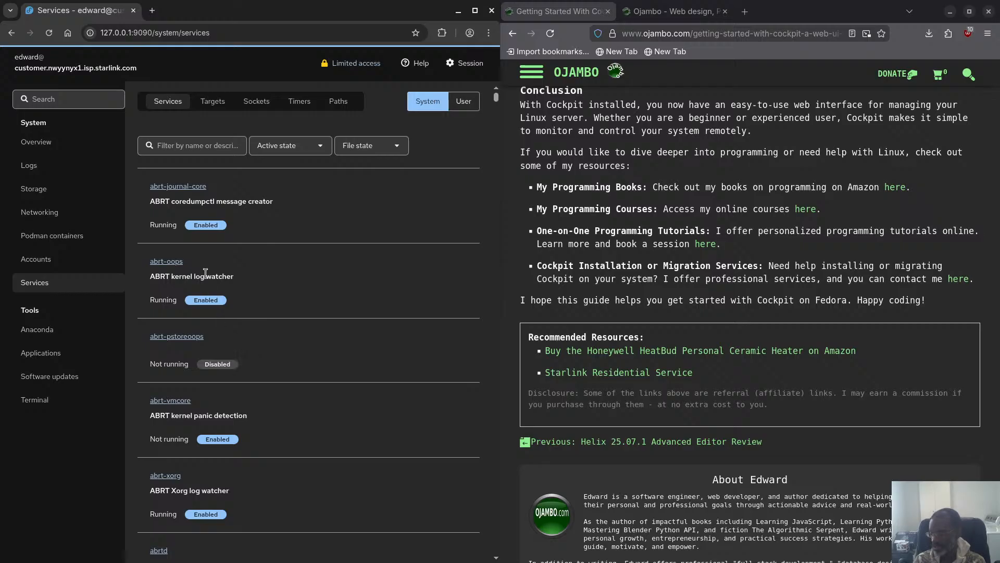
pyautogui.click(200, 146)
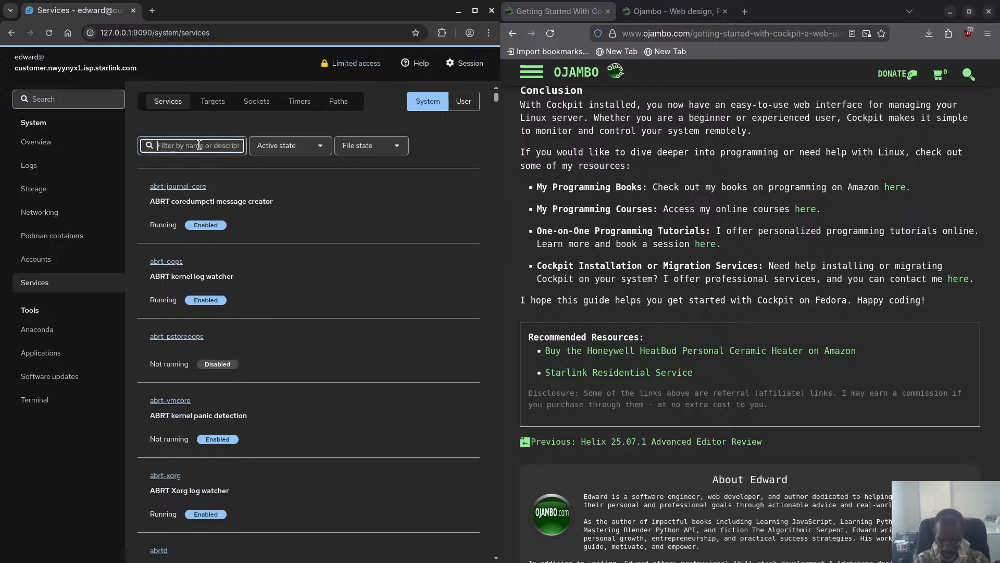
pyautogui.write('cockpit')
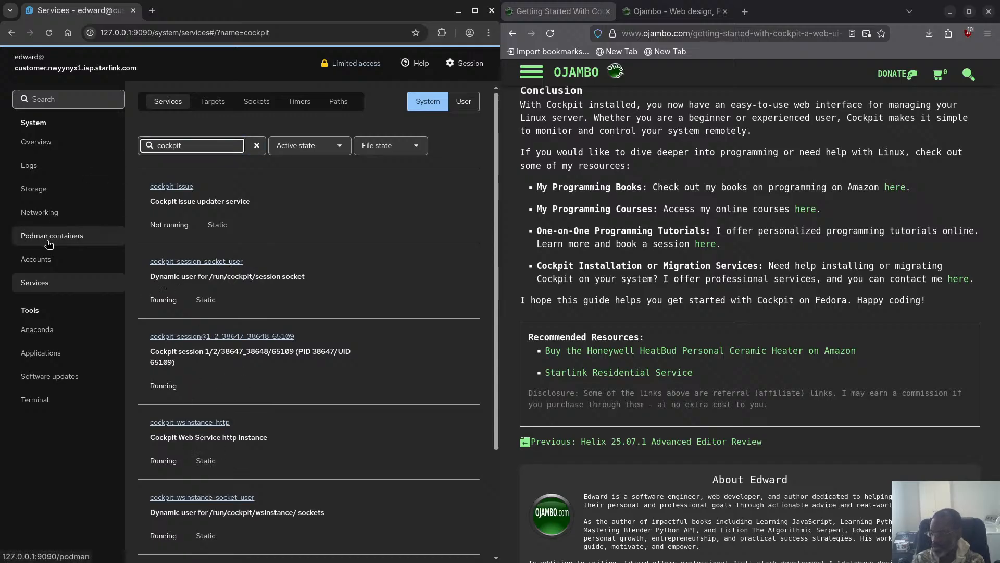
pyautogui.click(55, 317)
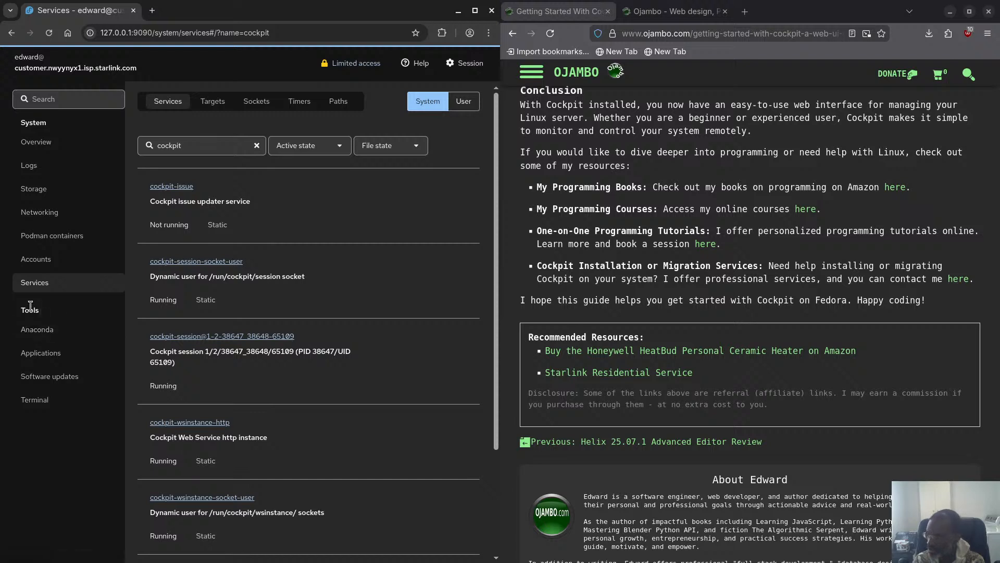
pyautogui.click(469, 101)
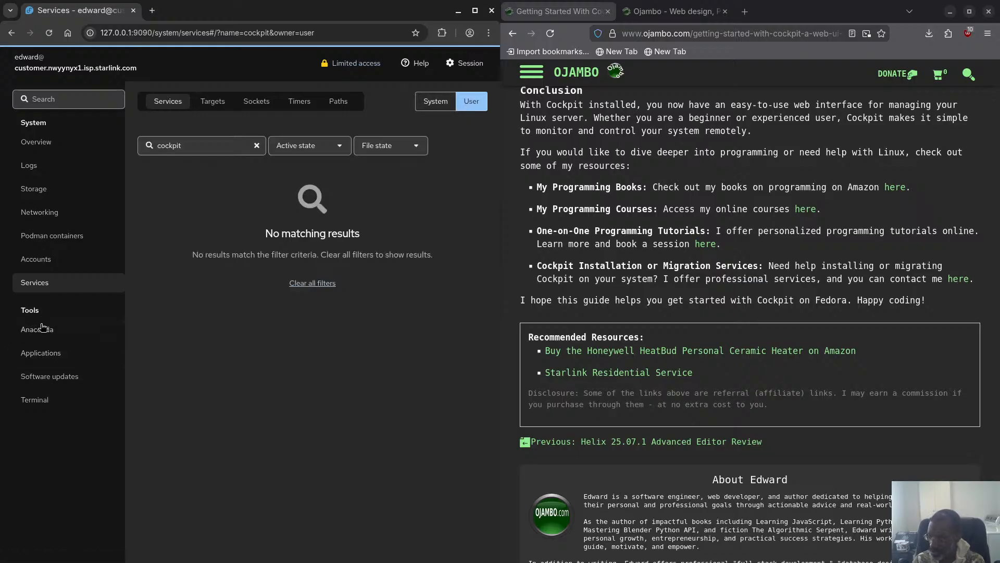
# Step: View the Anaconda, Applications and Software updates pages
pyautogui.click(44, 328)
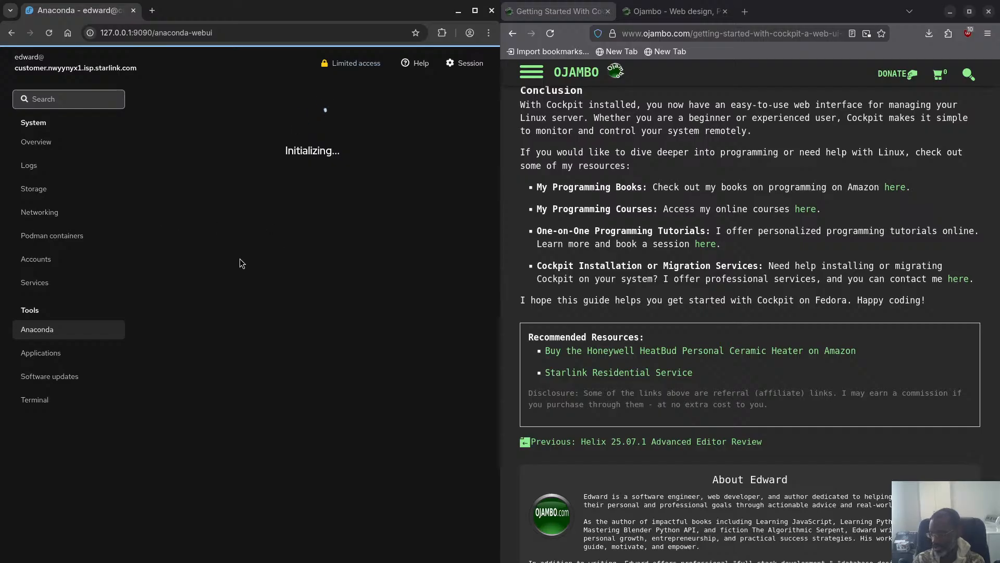
pyautogui.click(60, 358)
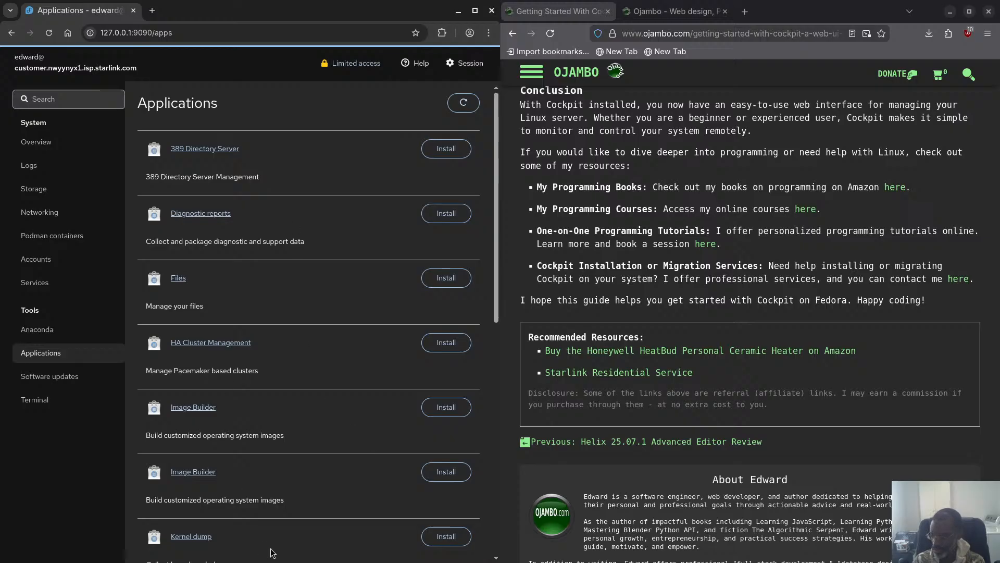
pyautogui.click(63, 382)
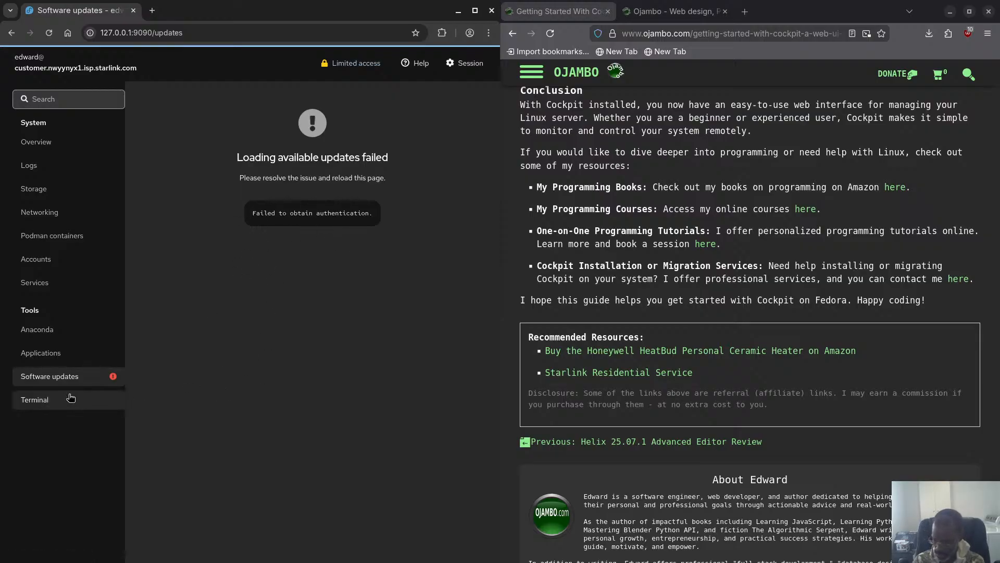
# Step: Open Cockpit's web terminal and inspect its appearance options, keeping Black selected
pyautogui.click(48, 401)
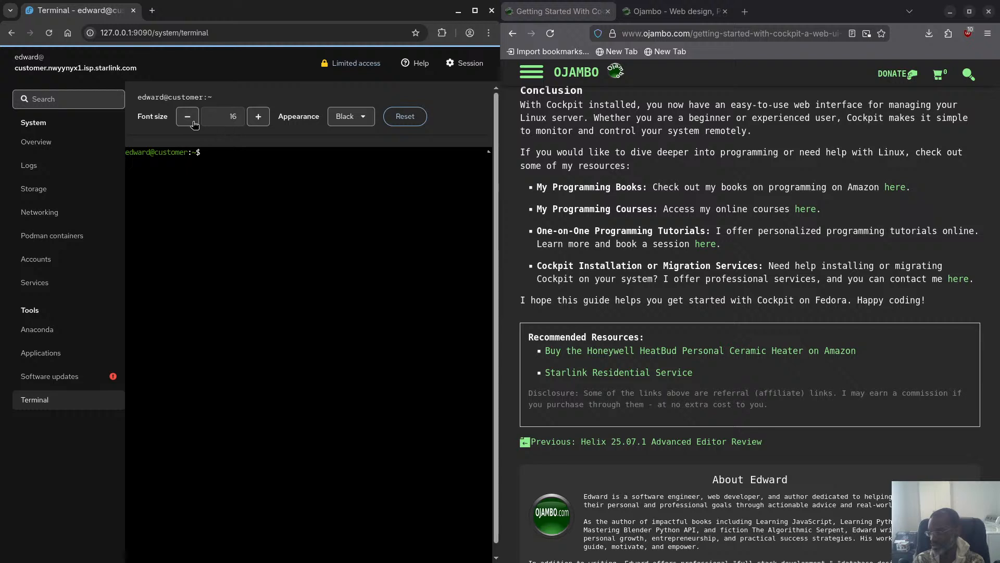
pyautogui.click(348, 121)
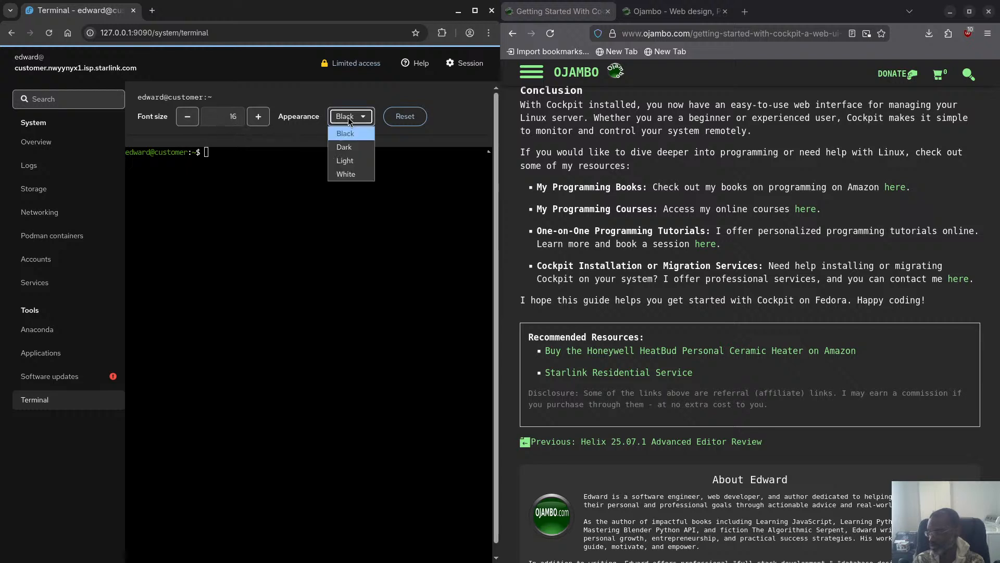
pyautogui.click(345, 131)
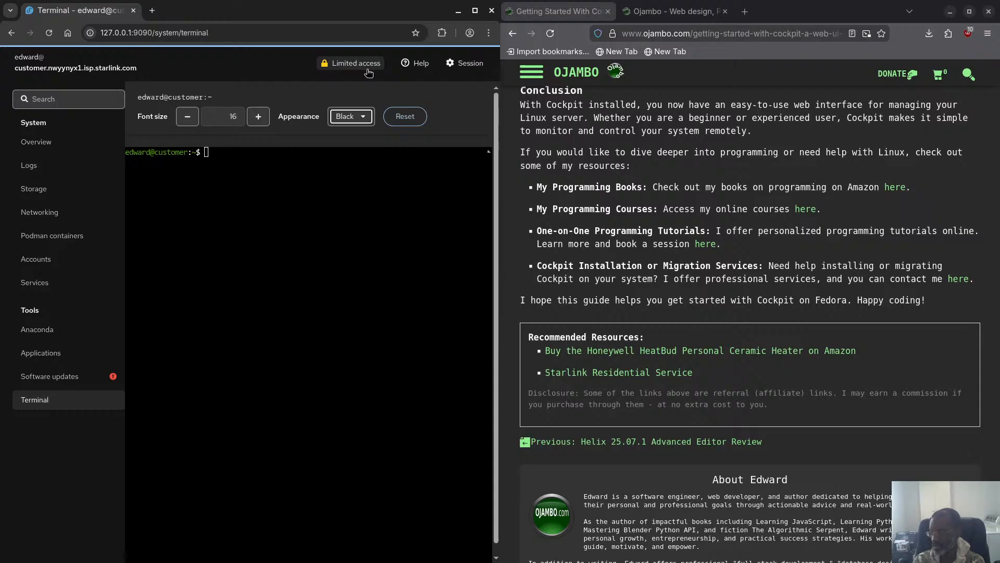
pyautogui.click(351, 65)
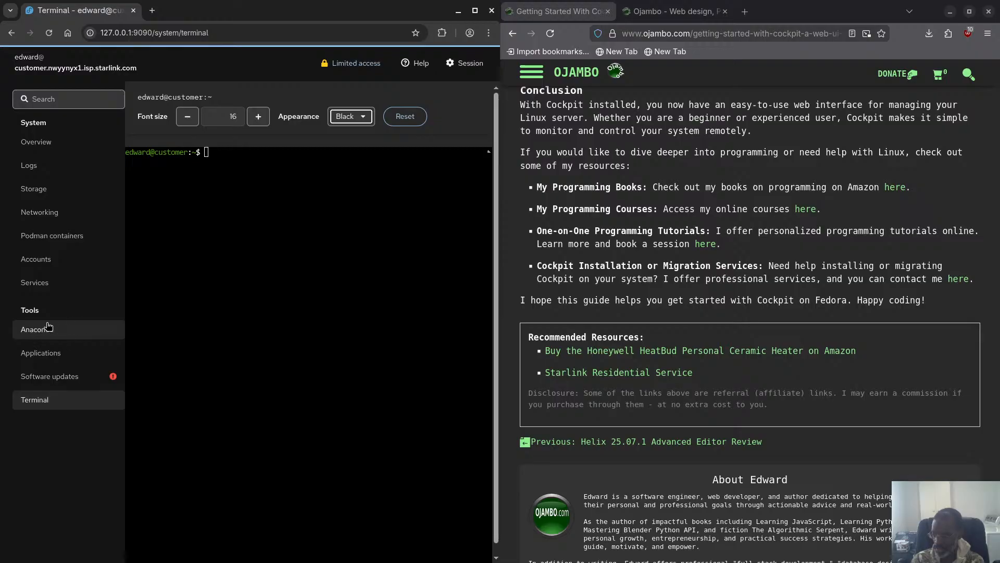
# Step: Return to the Podman containers page
pyautogui.click(66, 239)
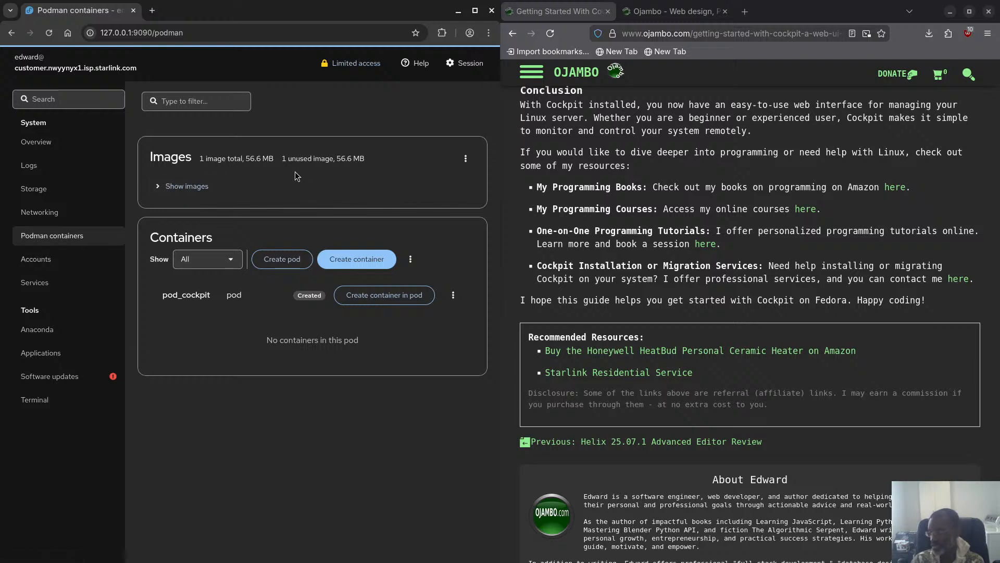
# Step: Inspect the existing Podman image's details and the actions available for images
pyautogui.click(157, 190)
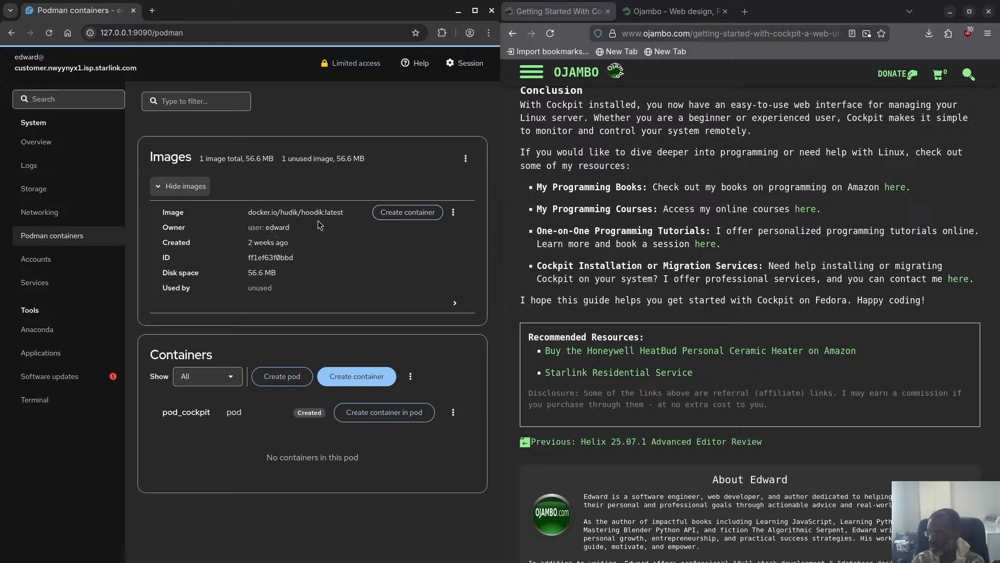
pyautogui.click(159, 188)
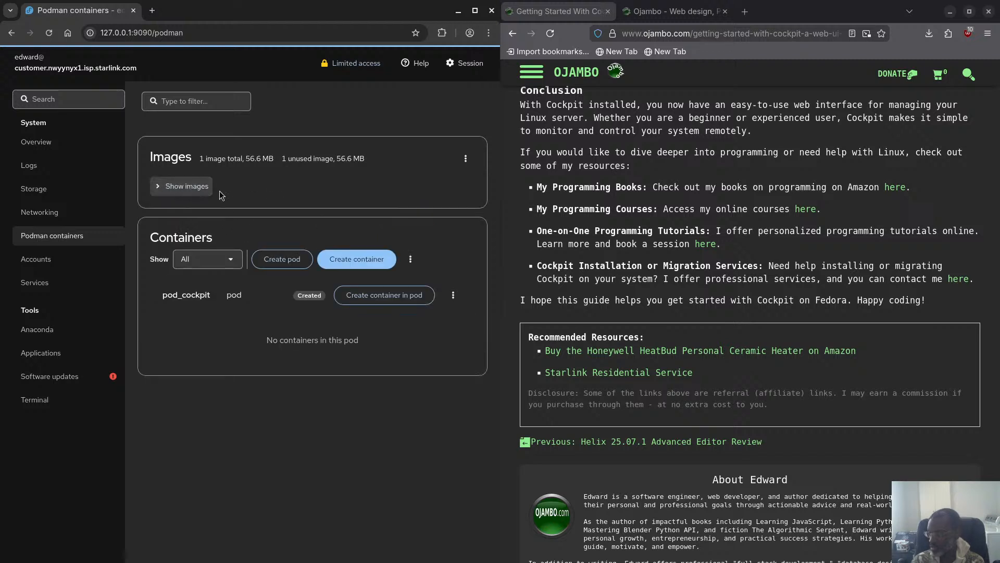
pyautogui.click(465, 161)
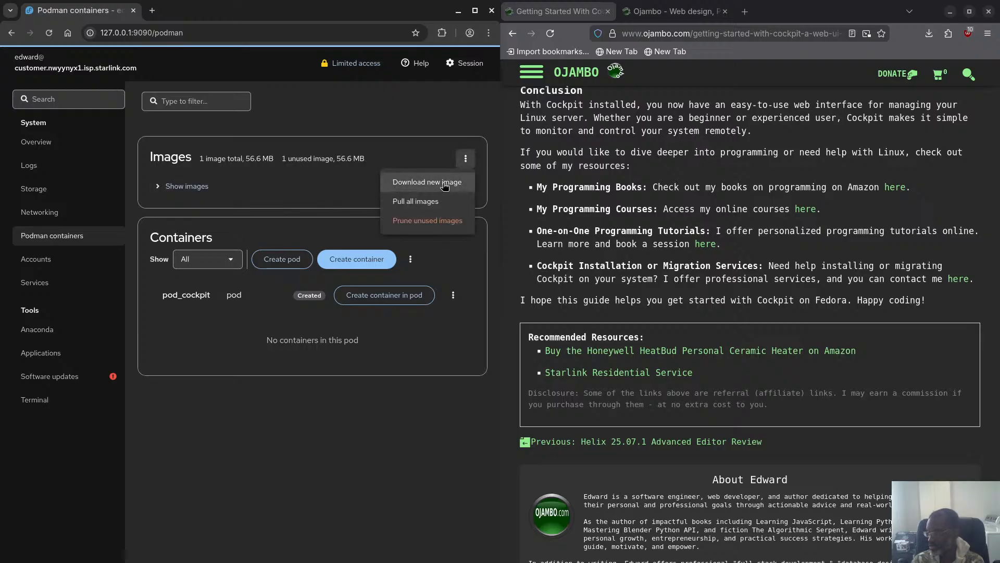
pyautogui.click(417, 150)
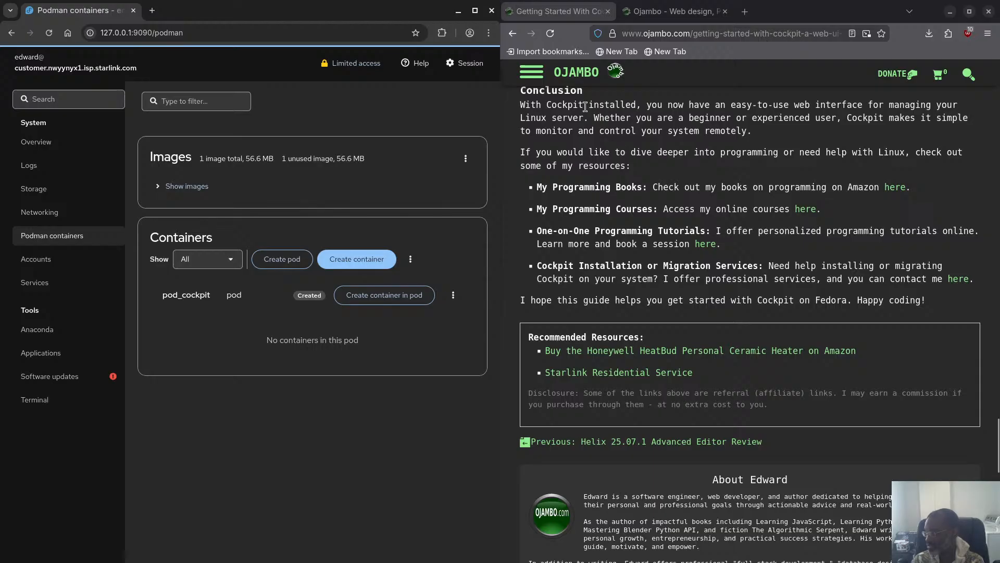
# Step: Open the How to Self-Host Shlink article on the Ojambo site and find its Podman installation commands
pyautogui.click(573, 76)
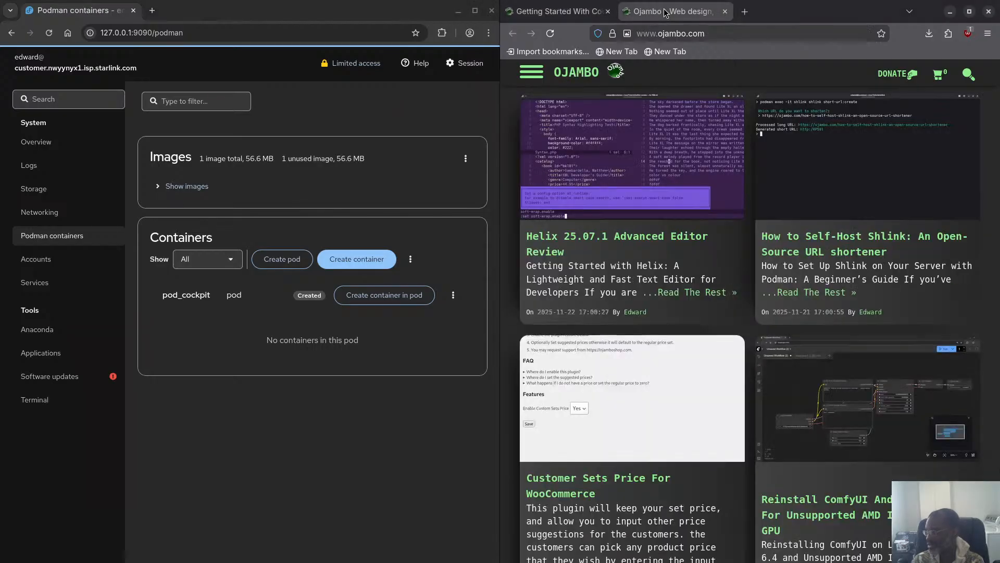
pyautogui.click(829, 237)
pyautogui.scroll(-10, 726, 245)
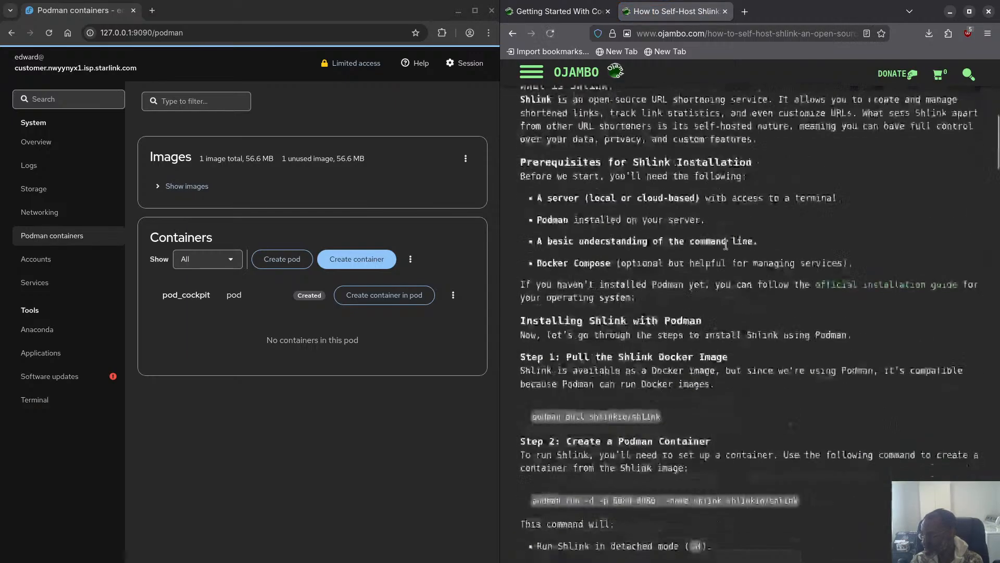
pyautogui.scroll(-2, 726, 246)
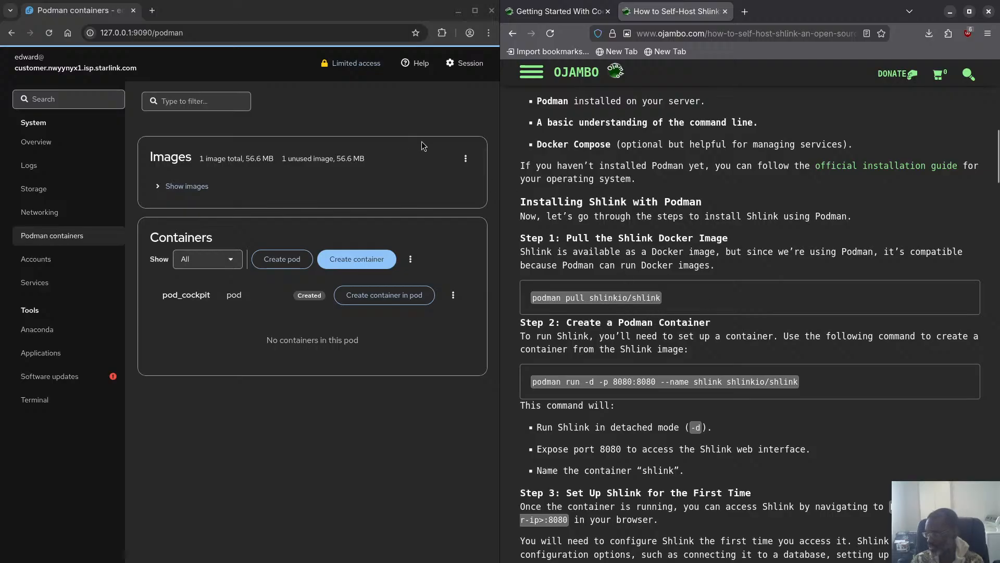
# Step: Begin downloading a new image by searching all registries for "shlink", and check which registries can be searched
pyautogui.click(465, 158)
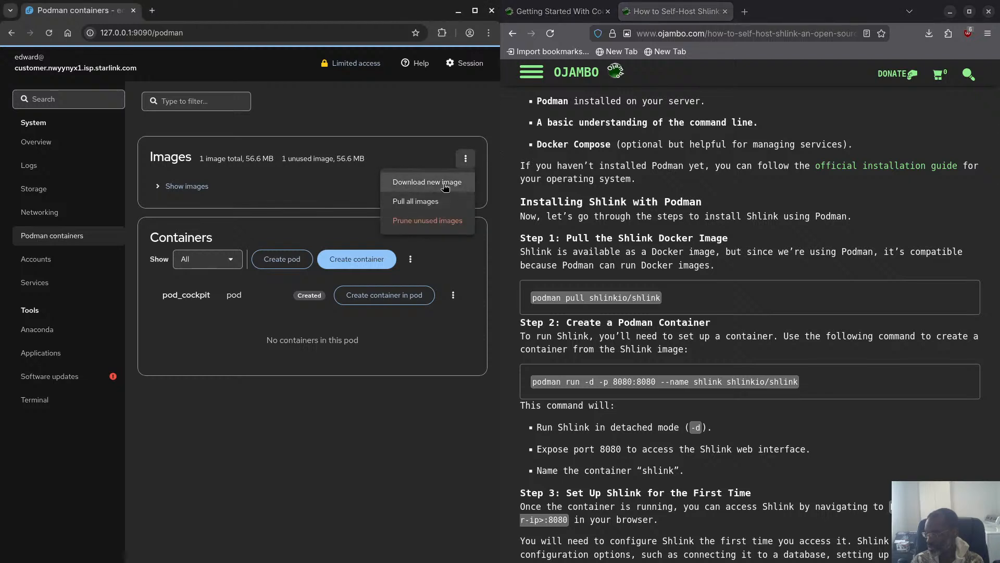
pyautogui.click(444, 187)
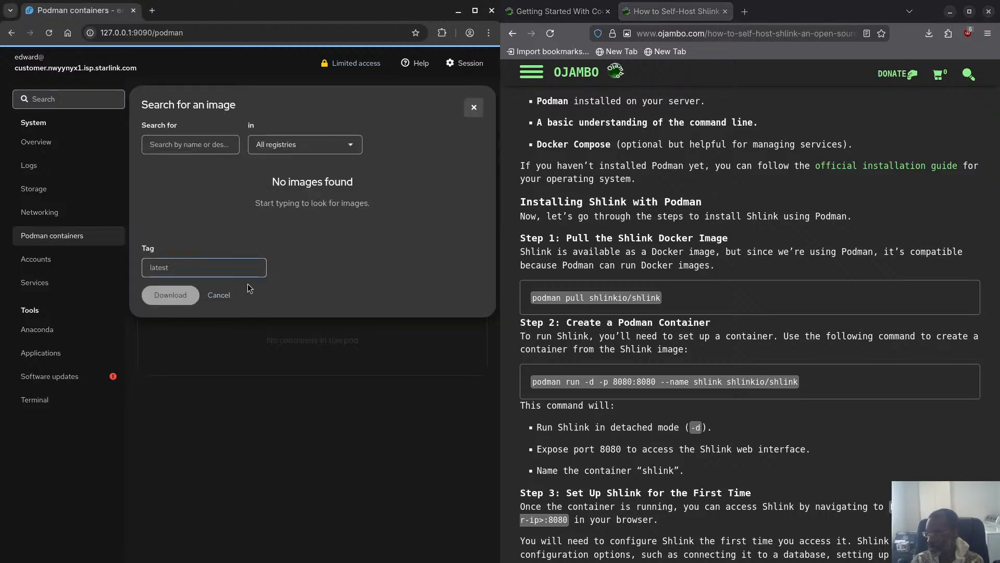
pyautogui.click(199, 144)
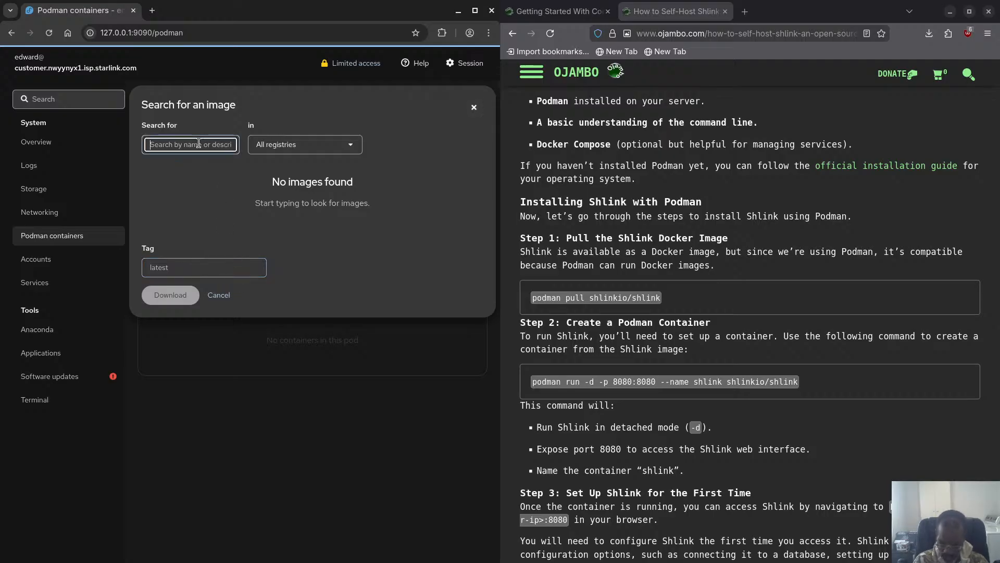
pyautogui.write('shlink')
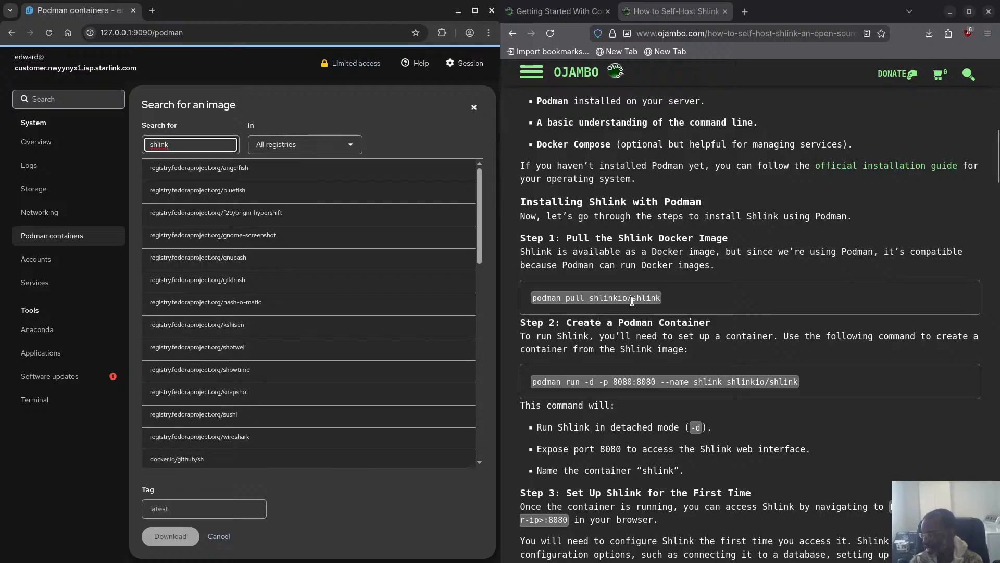
pyautogui.doubleClick(159, 145)
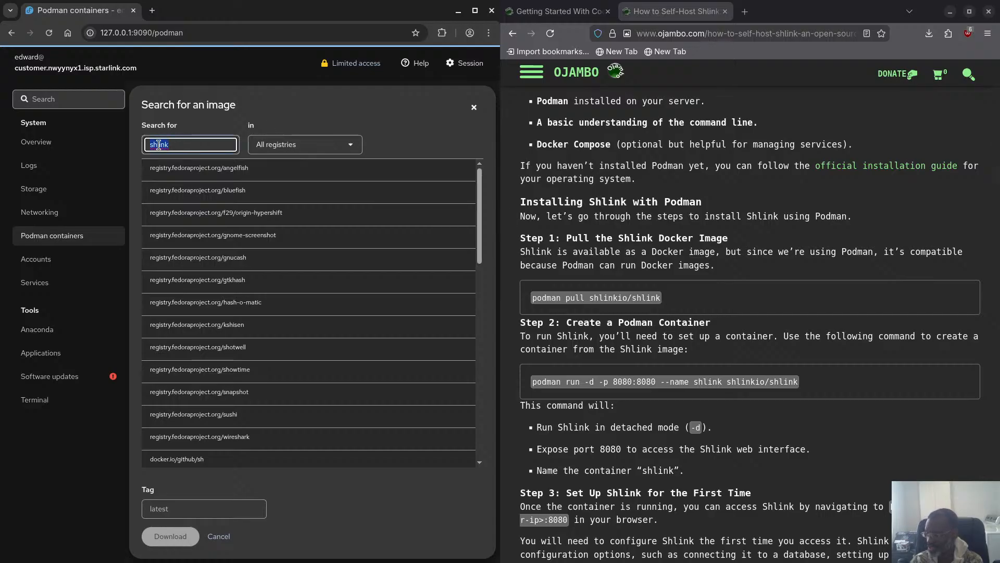
pyautogui.click(322, 150)
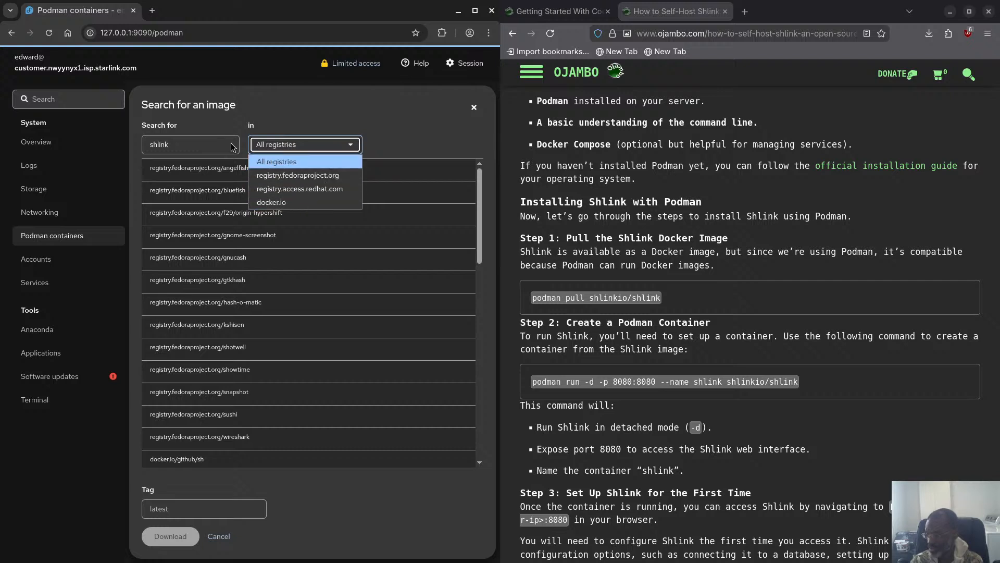
pyautogui.click(205, 139)
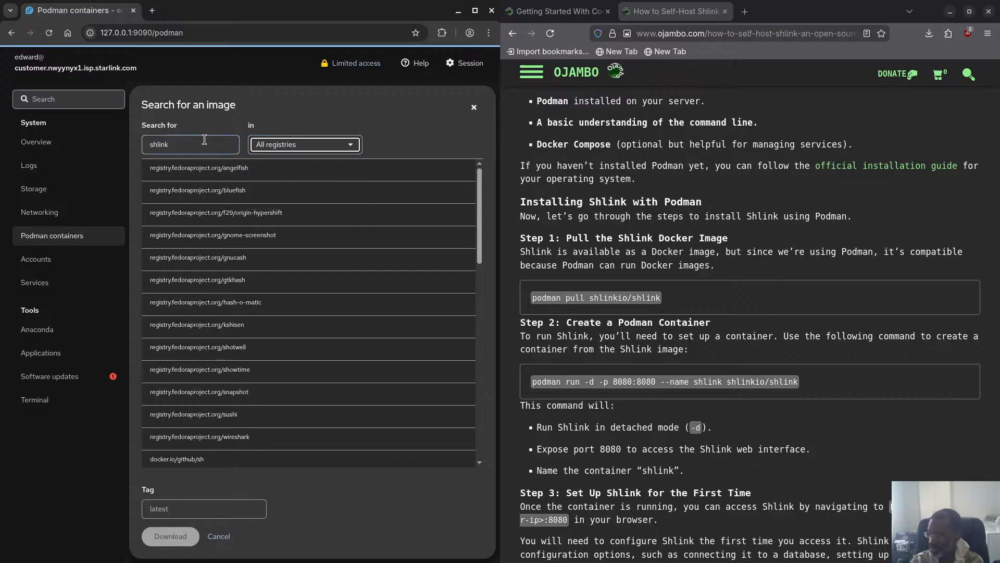
# Step: Search all registries for "shlinkio" instead and download the docker.io/shlinkio/shlink image
pyautogui.click(200, 146)
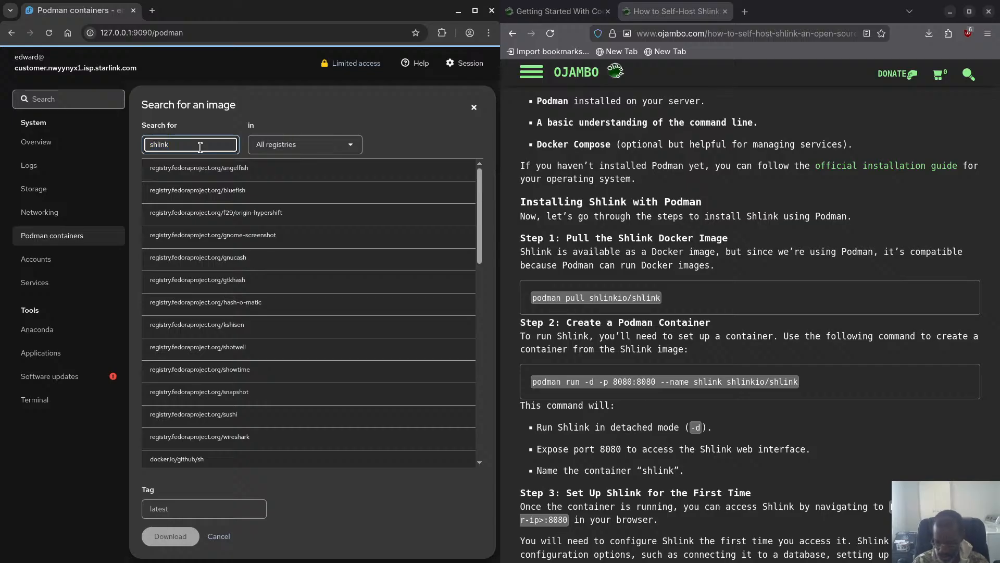
pyautogui.press('BackSpace')
pyautogui.press('BackSpace')
pyautogui.press('BackSpace')
pyautogui.press('BackSpace')
pyautogui.press('BackSpace')
pyautogui.press('BackSpace')
pyautogui.write('sh')
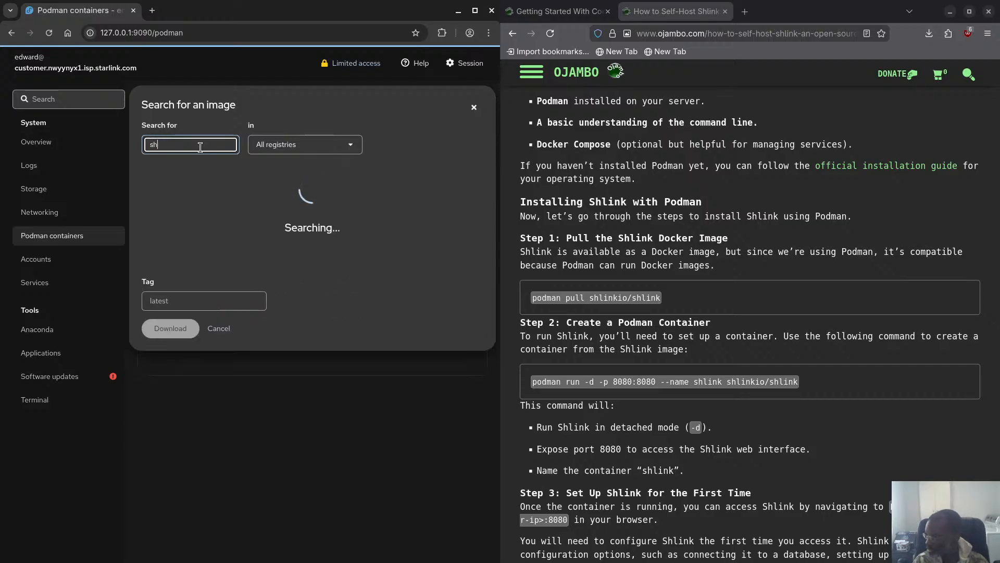
pyautogui.write('linkio')
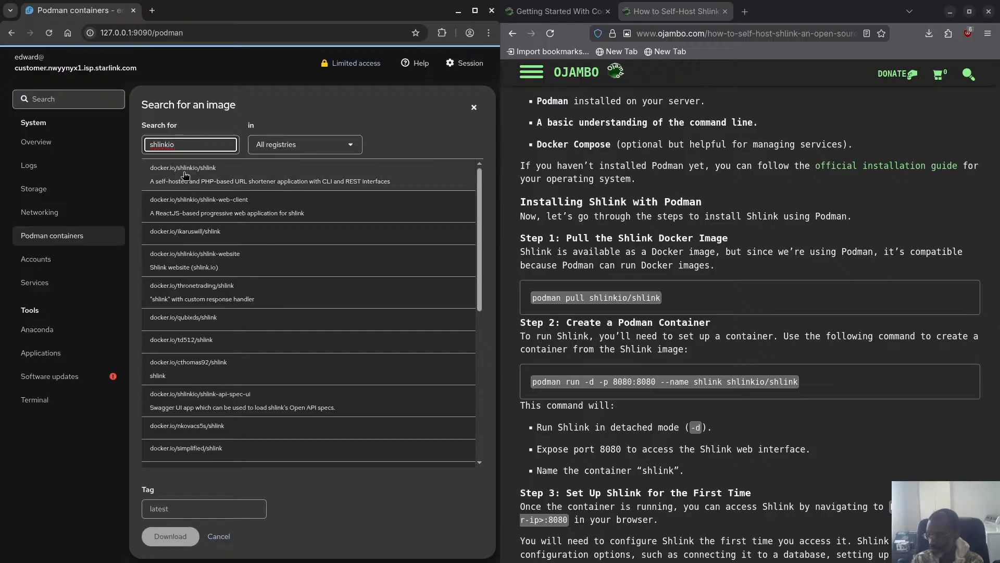
pyautogui.click(185, 176)
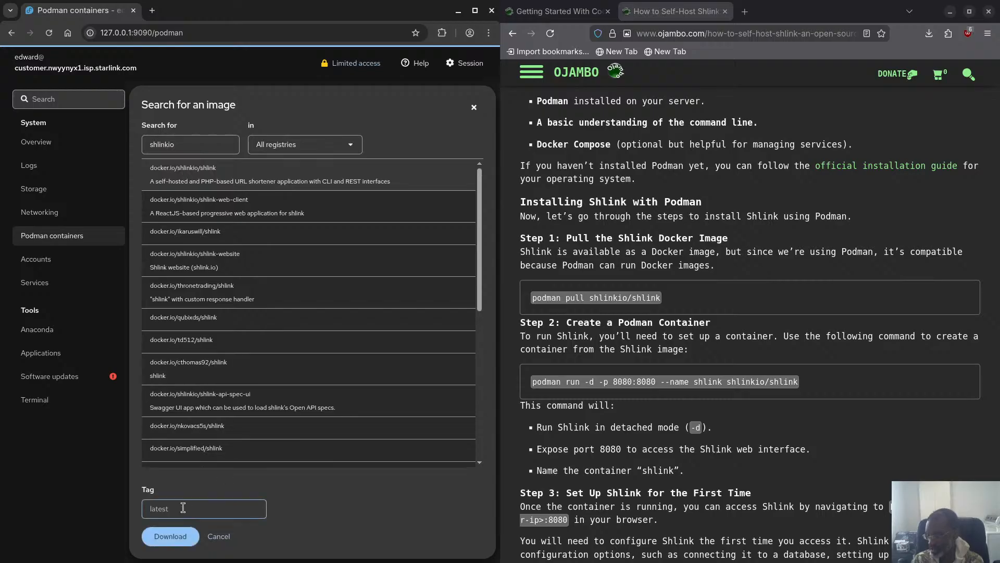
pyautogui.click(169, 542)
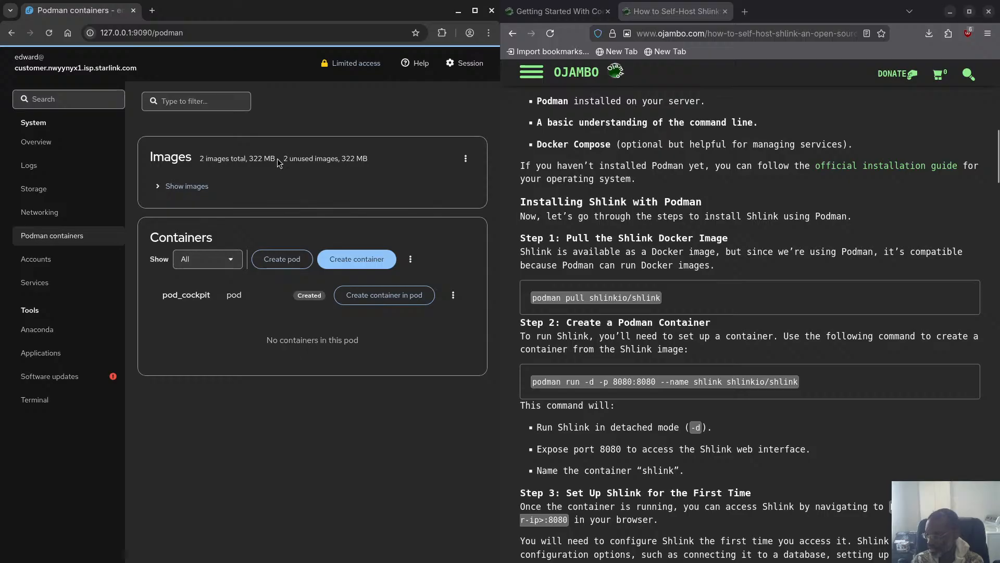
# Step: Show the downloaded images, and review the shlink image's actions against the article's container and compose instructions
pyautogui.click(160, 188)
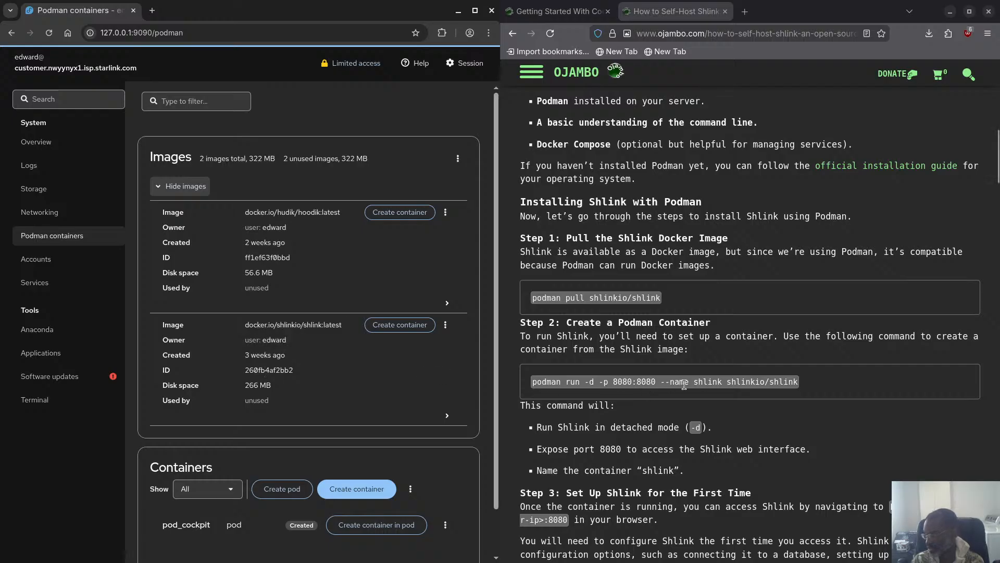
pyautogui.scroll(-7, 727, 407)
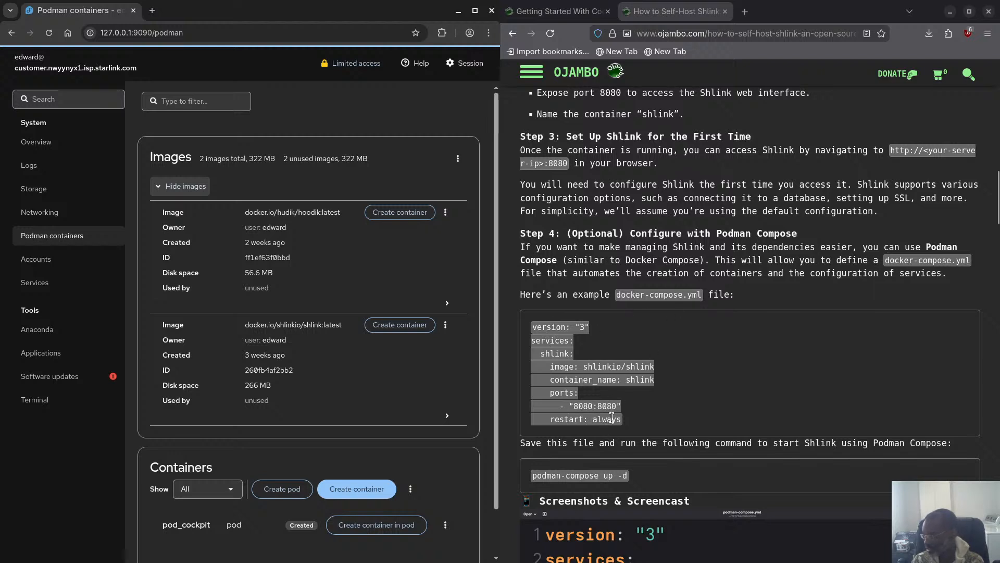
pyautogui.scroll(2, 612, 417)
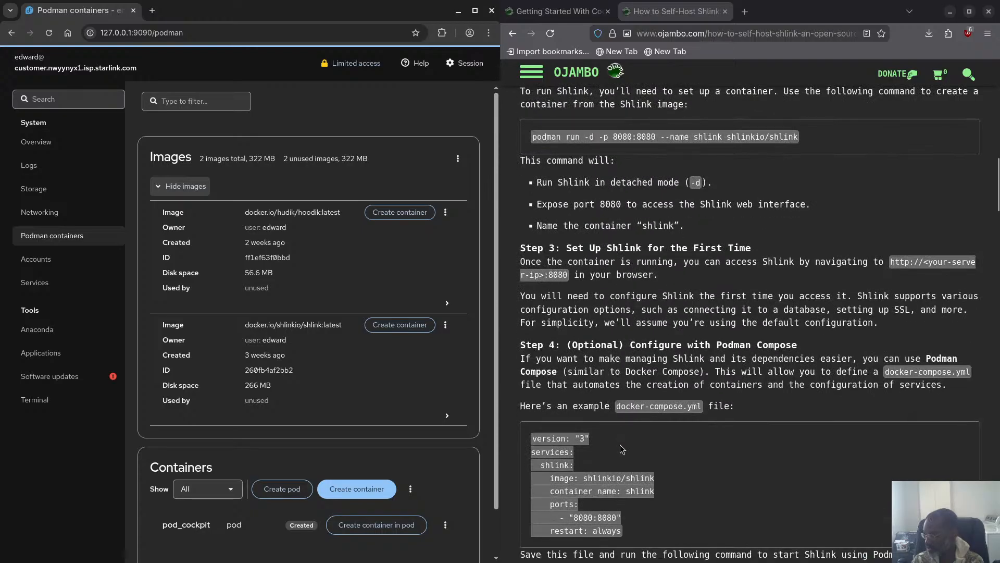
pyautogui.scroll(-1, 622, 449)
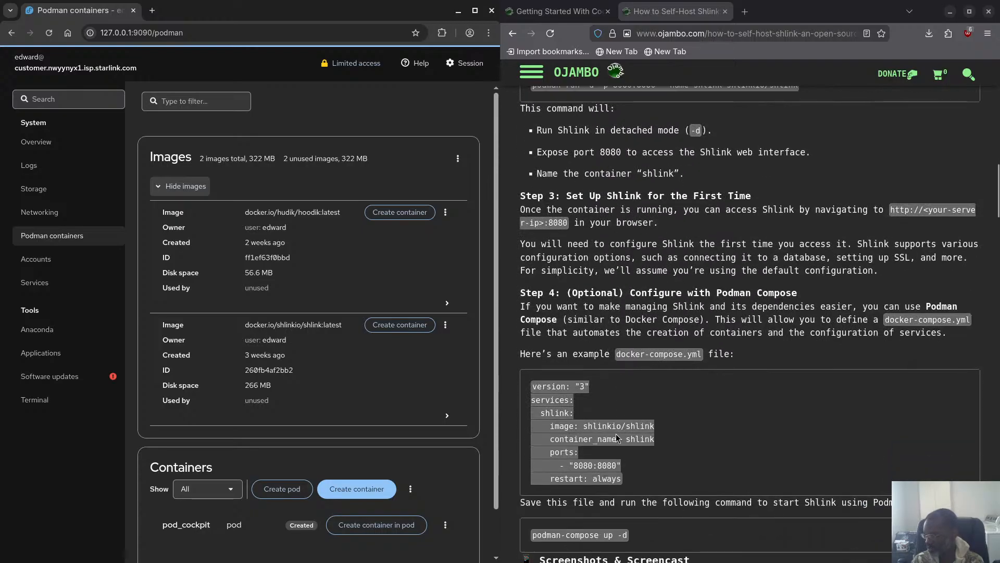
pyautogui.scroll(2, 619, 406)
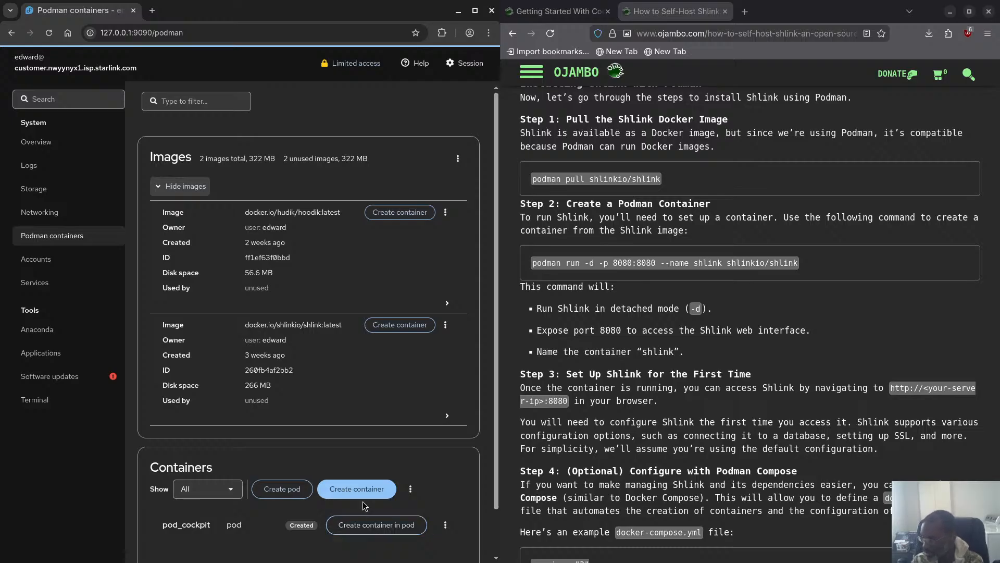
pyautogui.scroll(-2, 358, 449)
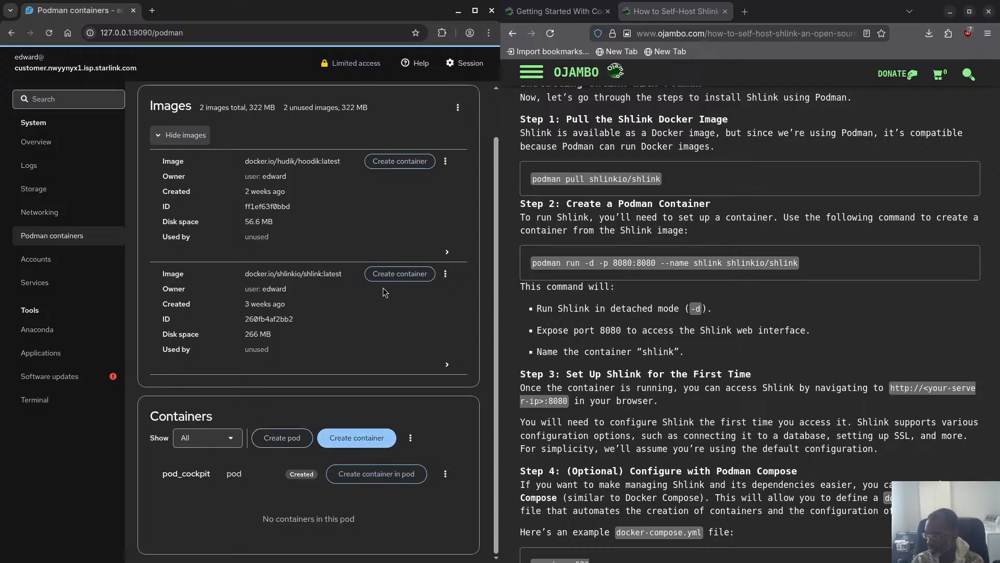
pyautogui.click(446, 274)
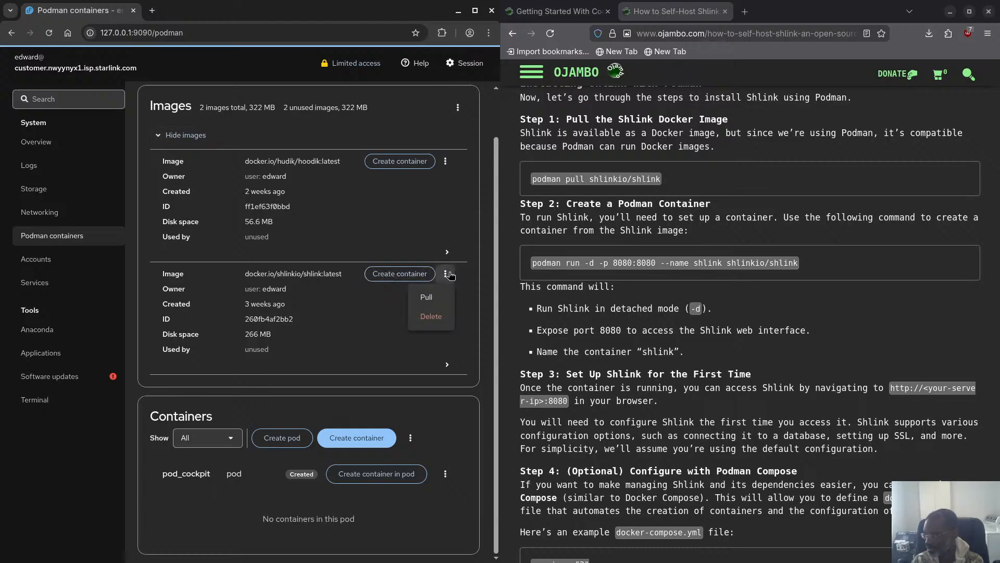
pyautogui.press('Escape')
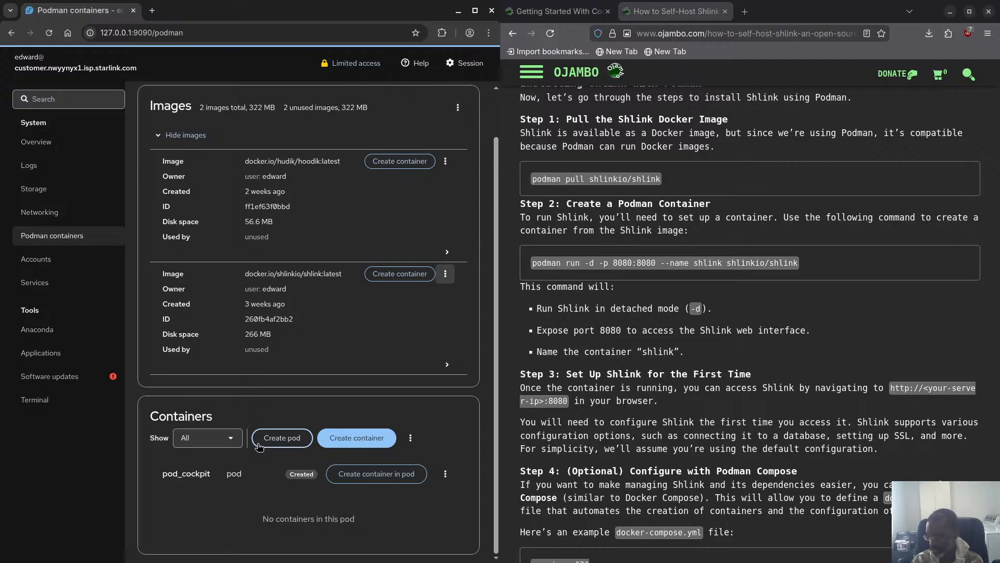
# Step: Start a new container from the docker.io/shlinkio/shlink:latest image and name it shlink
pyautogui.click(402, 274)
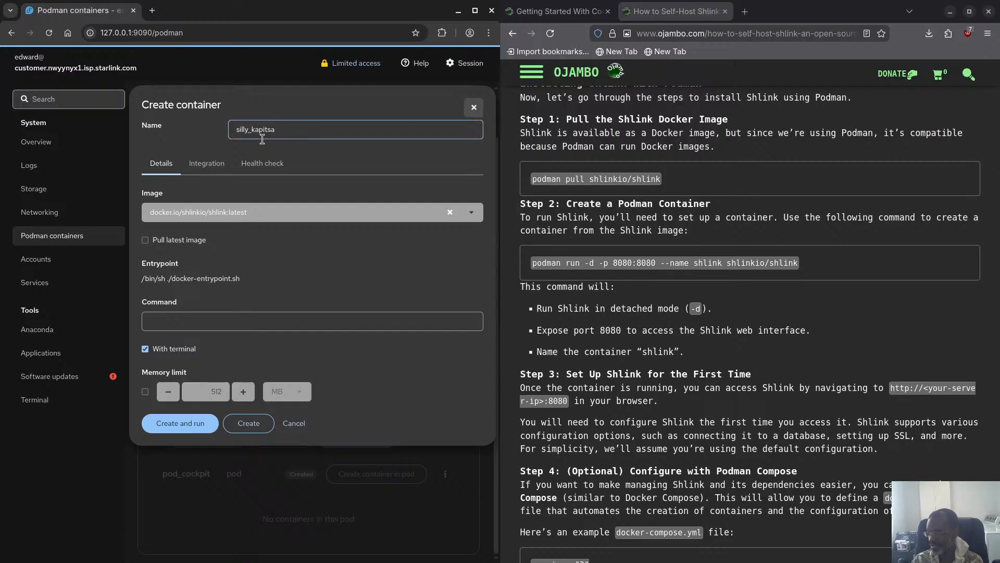
pyautogui.doubleClick(290, 136)
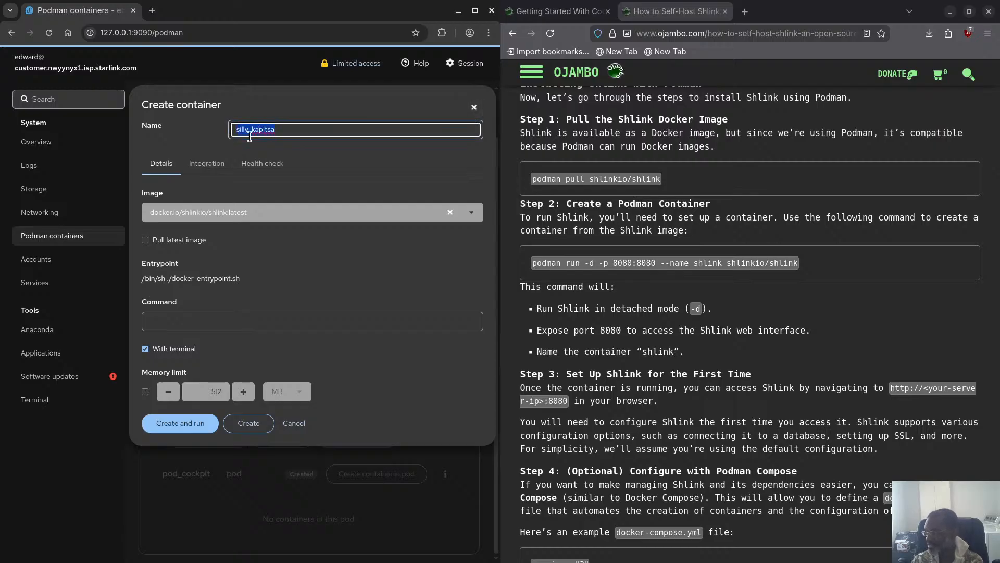
pyautogui.scroll(-6, 735, 385)
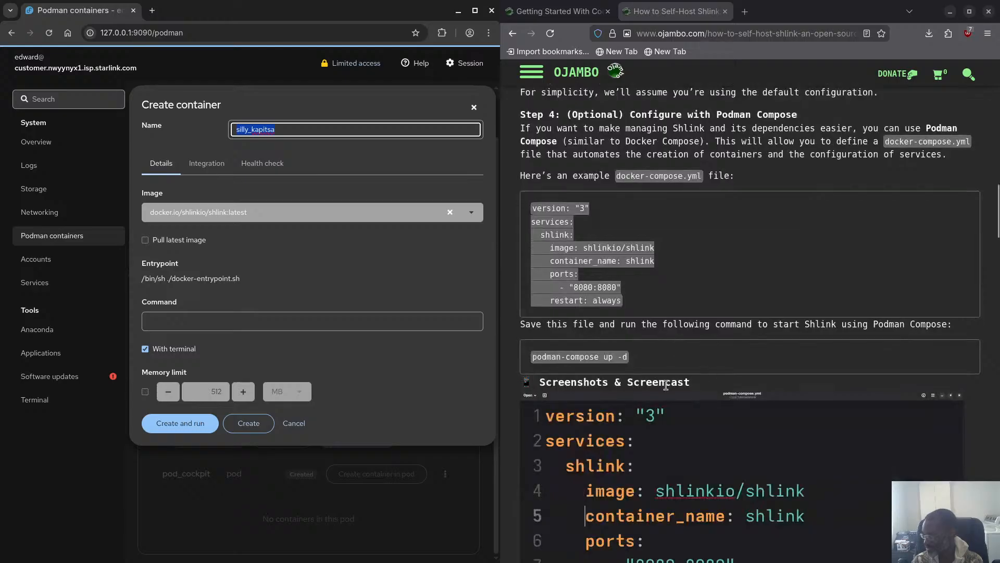
pyautogui.scroll(-1, 677, 364)
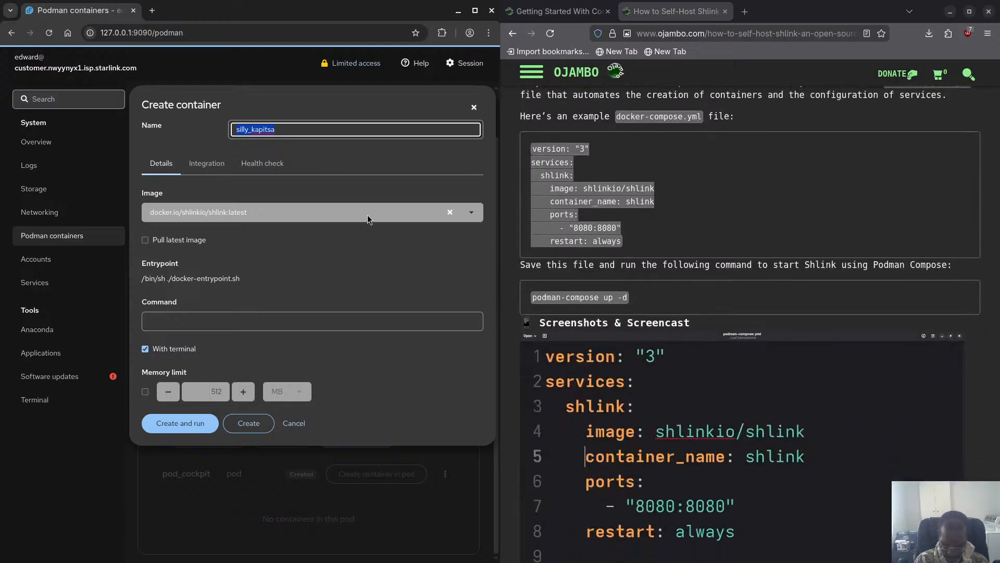
pyautogui.write('shlin')
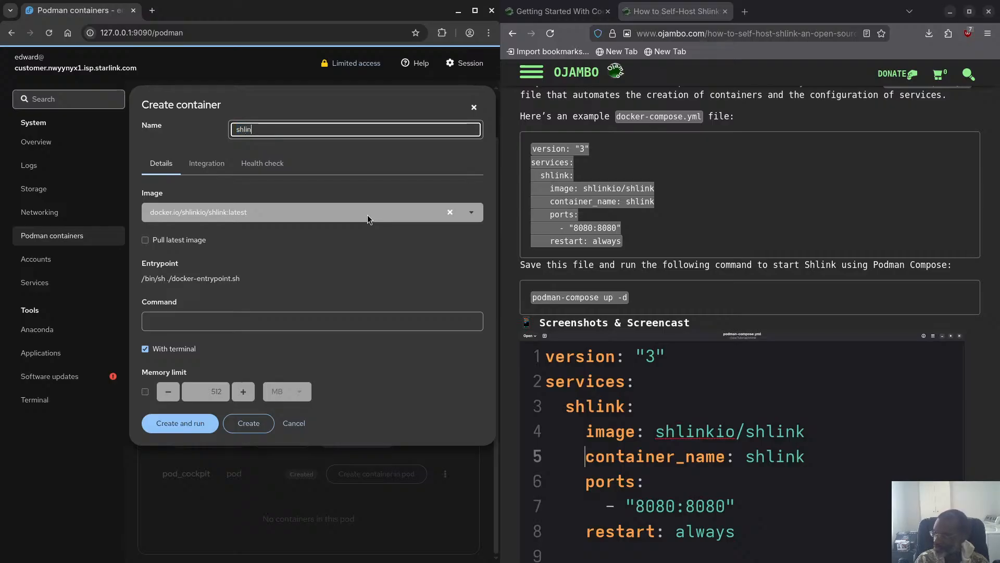
pyautogui.write('k')
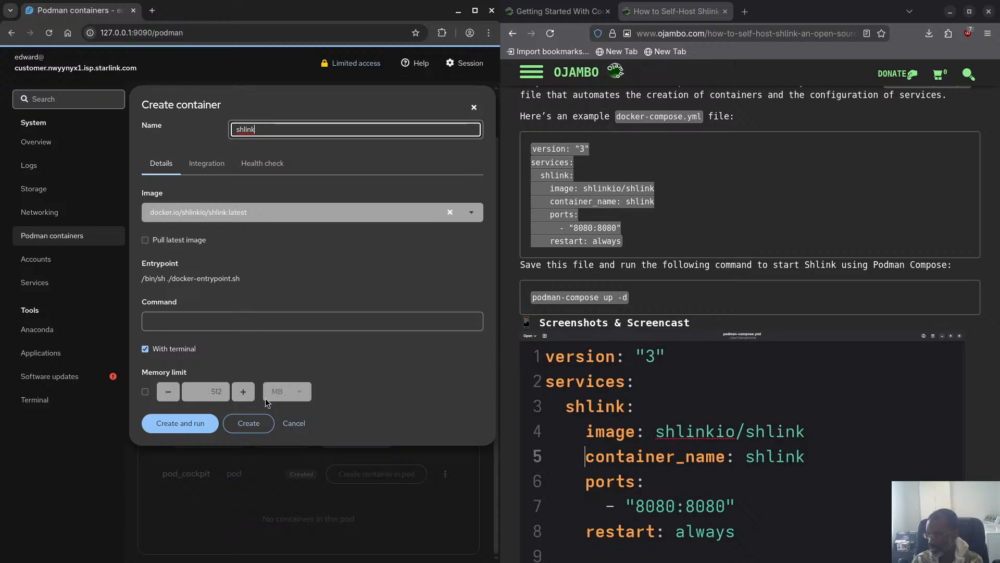
# Step: Add a TCP port mapping to the shlink container with host port 8080 and container port 8080
pyautogui.click(218, 164)
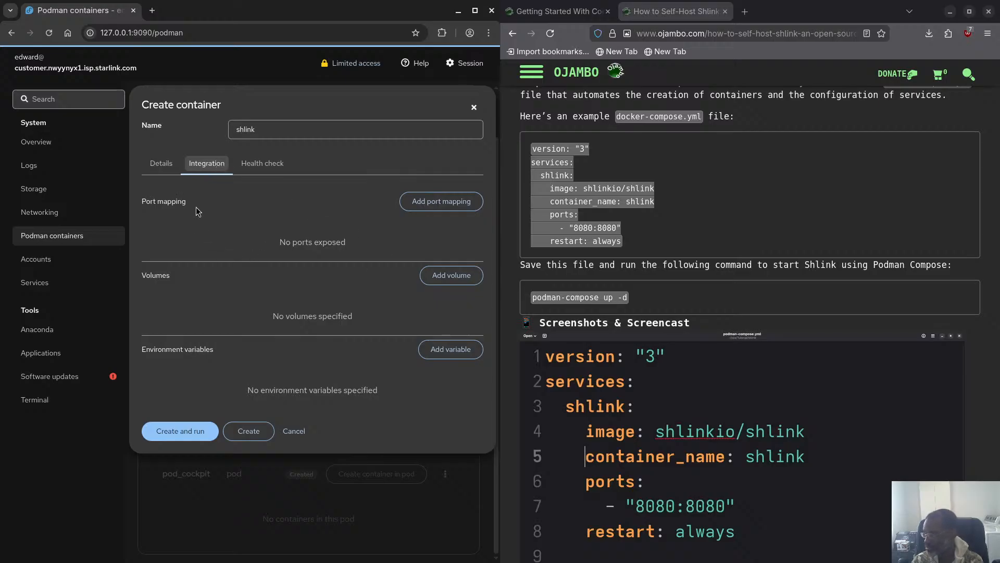
pyautogui.click(437, 203)
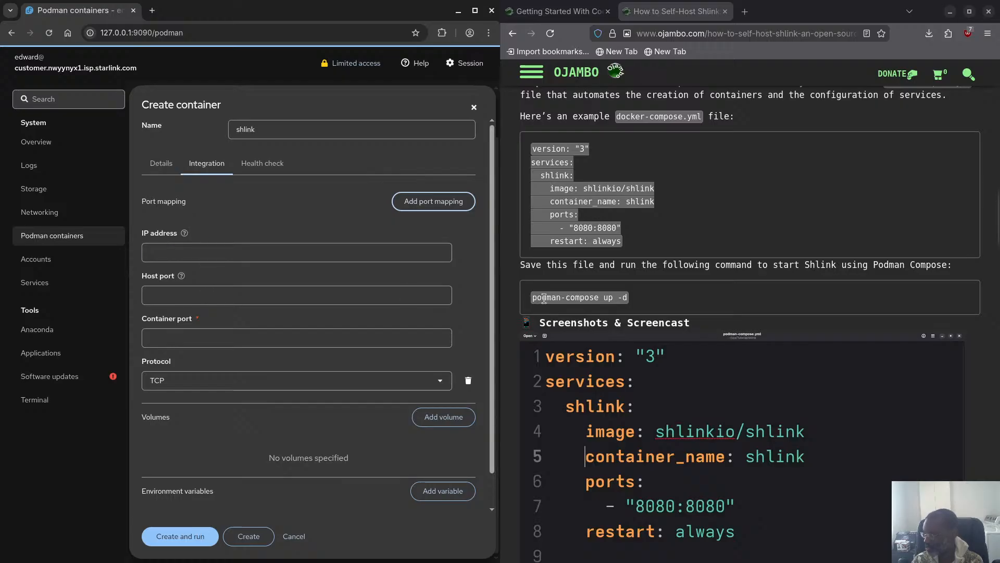
pyautogui.click(190, 293)
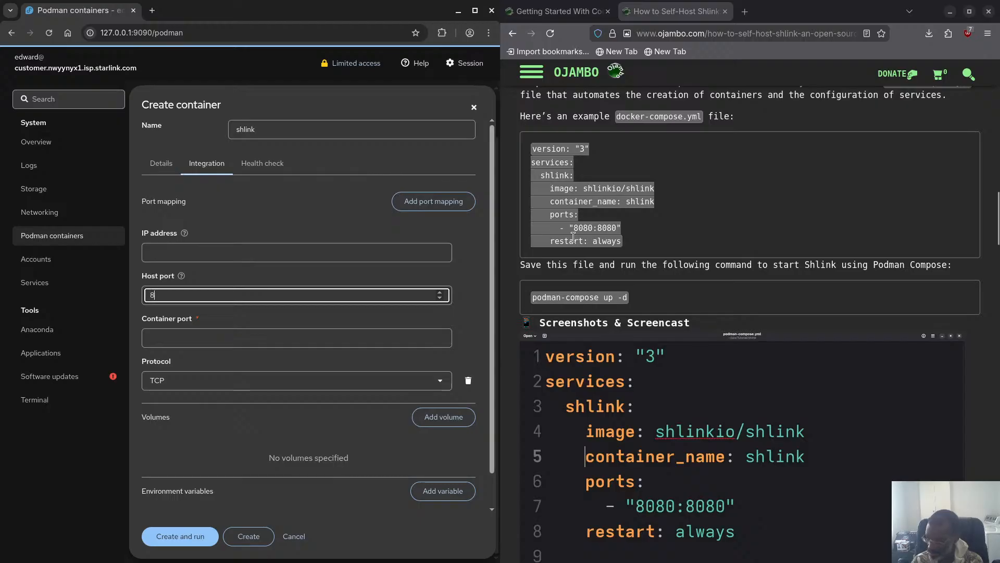
pyautogui.write('8080')
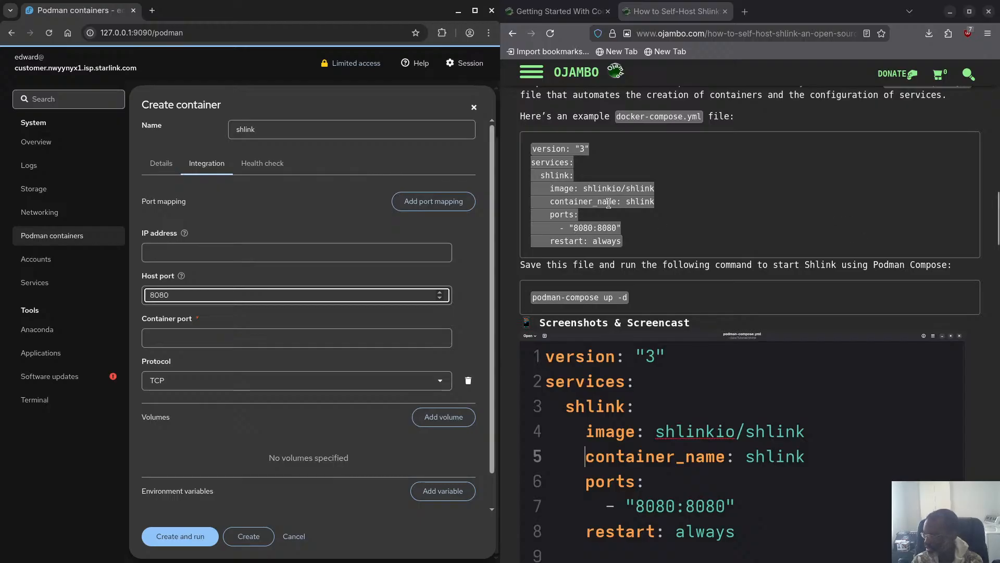
pyautogui.click(214, 338)
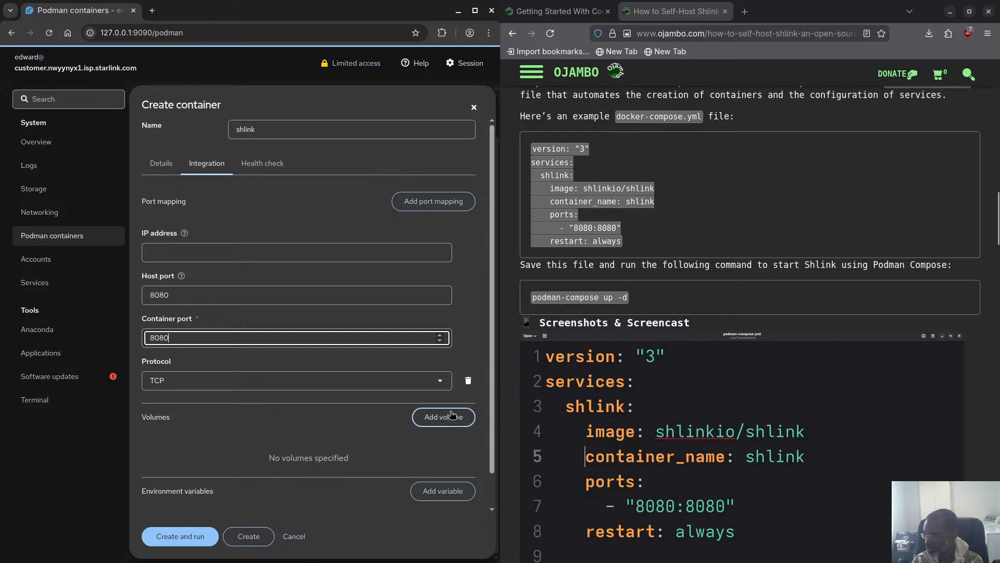
# Step: Set the container's health check to Restart when unhealthy, matching the compose file's restart policy, and create and run the container
pyautogui.scroll(-1, 661, 424)
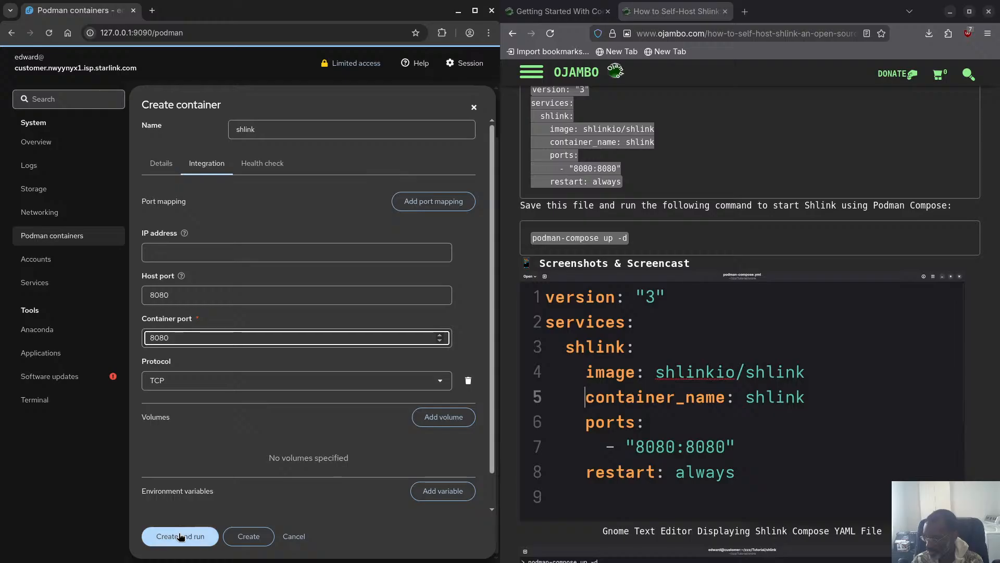
pyautogui.scroll(3, 608, 259)
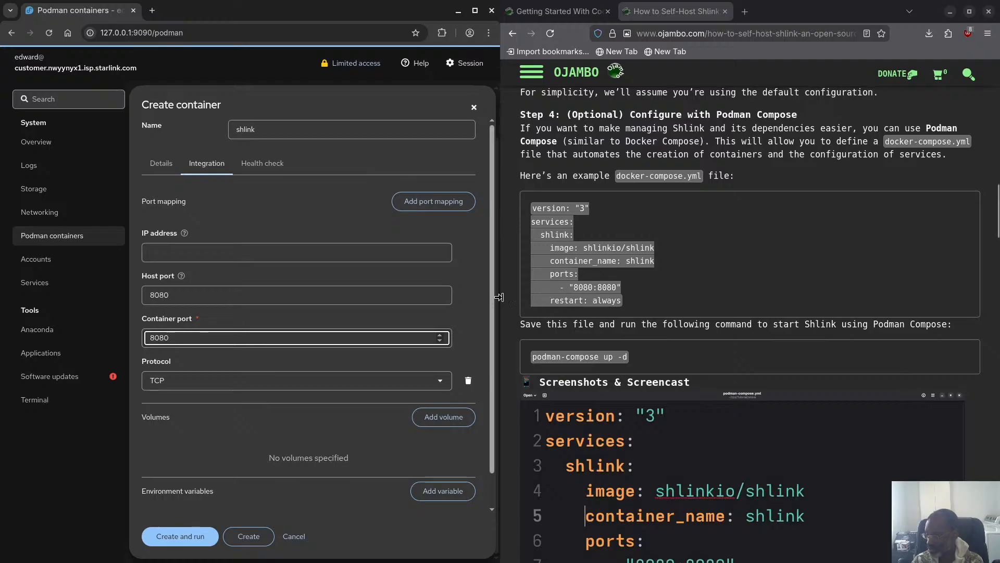
pyautogui.click(279, 172)
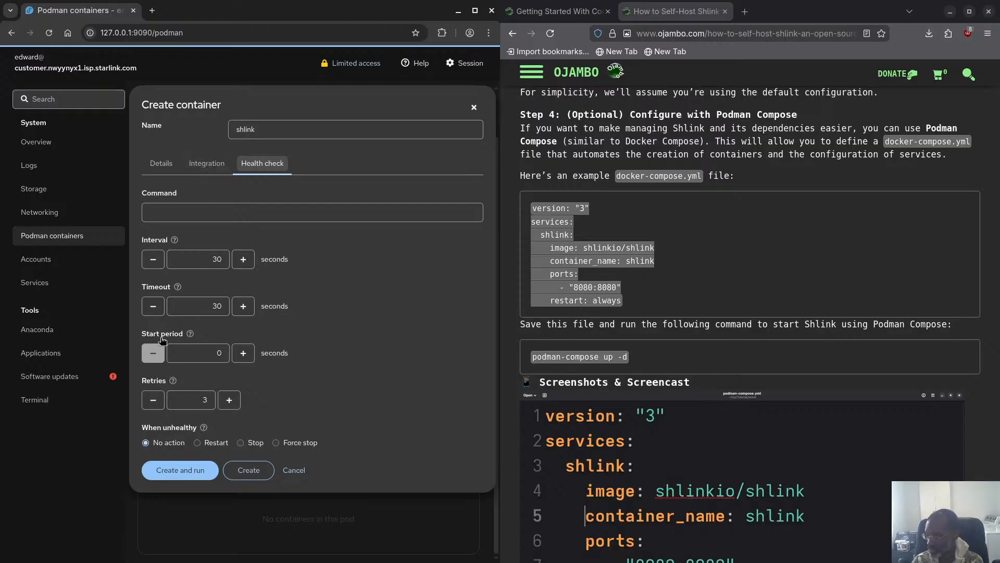
pyautogui.click(197, 443)
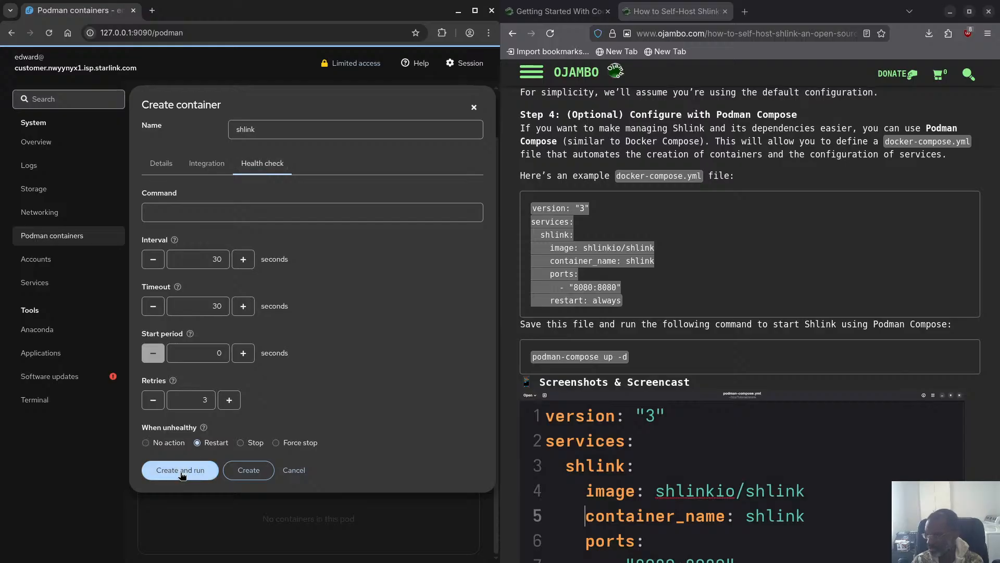
pyautogui.click(180, 471)
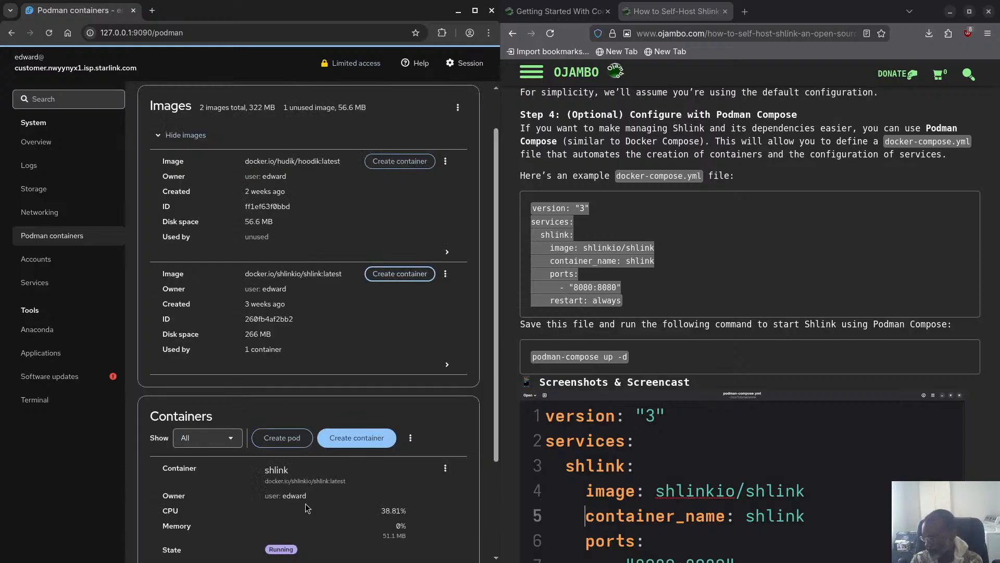
# Step: Examine the new shlink container's state, details, port integration, logs and console
pyautogui.scroll(-3, 354, 539)
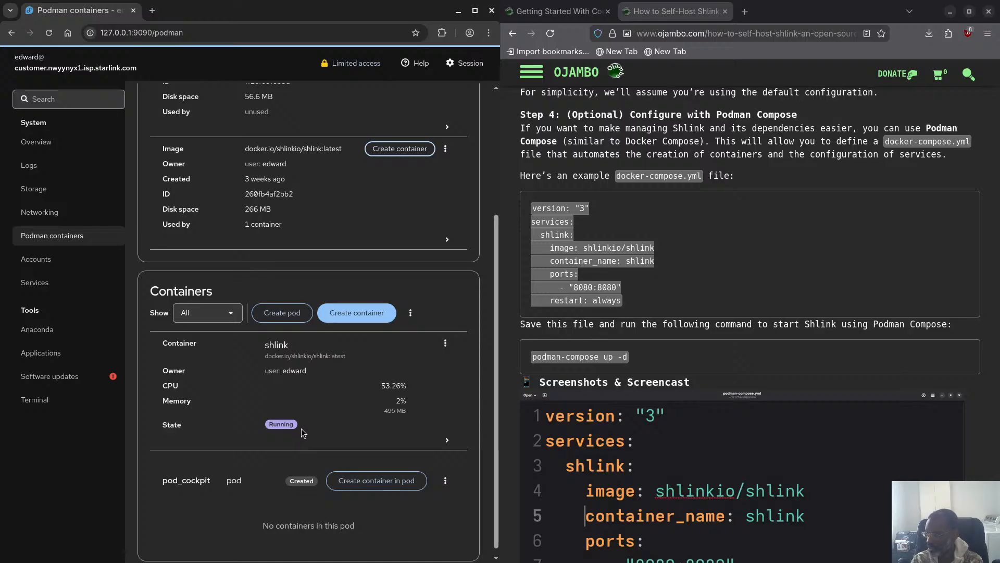
pyautogui.scroll(3, 304, 432)
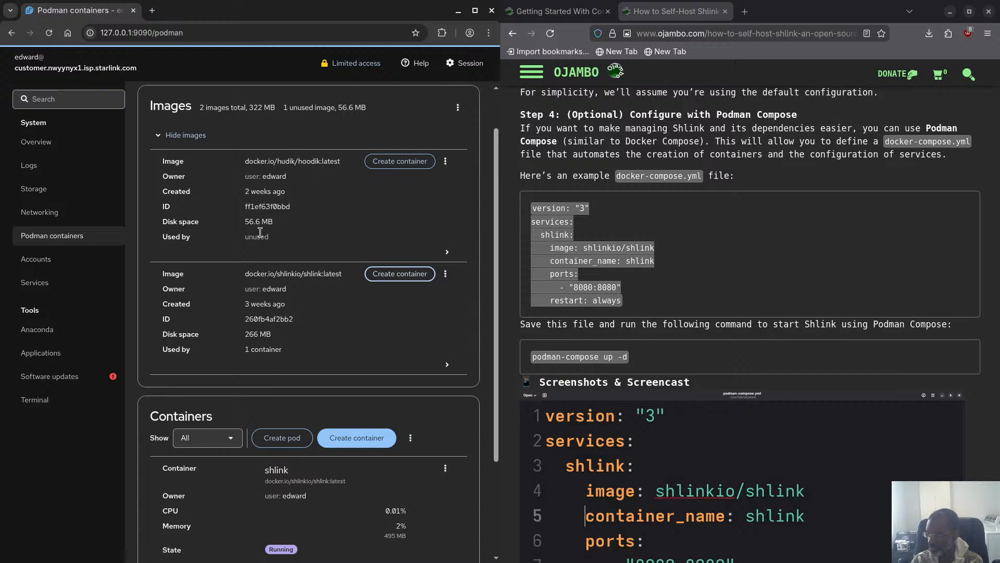
pyautogui.scroll(-2, 265, 344)
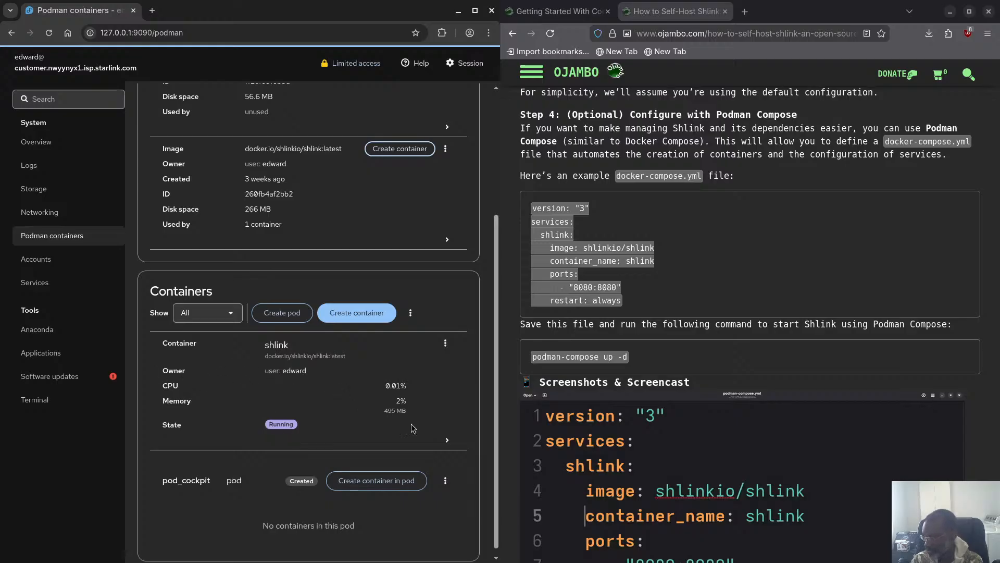
pyautogui.click(447, 440)
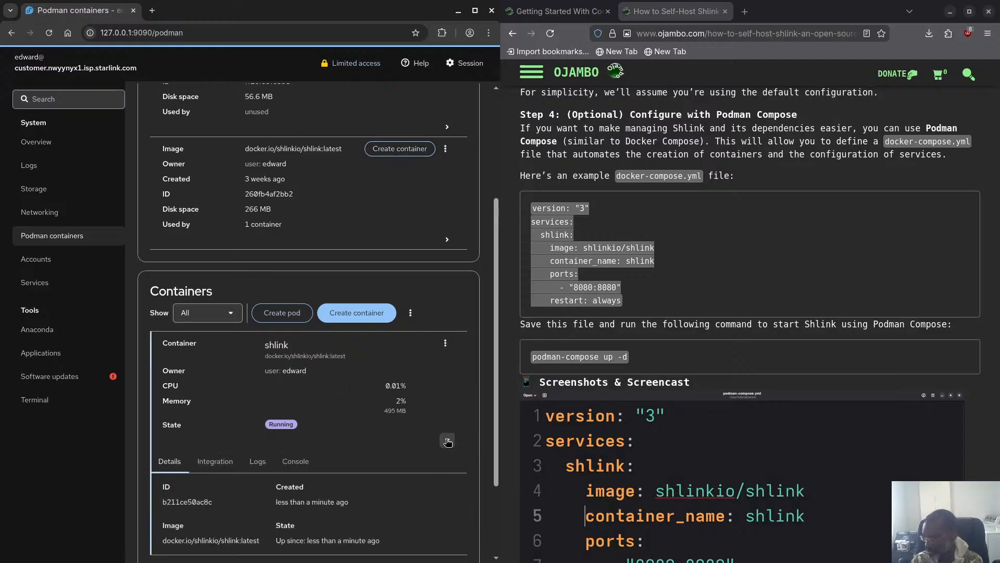
pyautogui.scroll(-3, 366, 436)
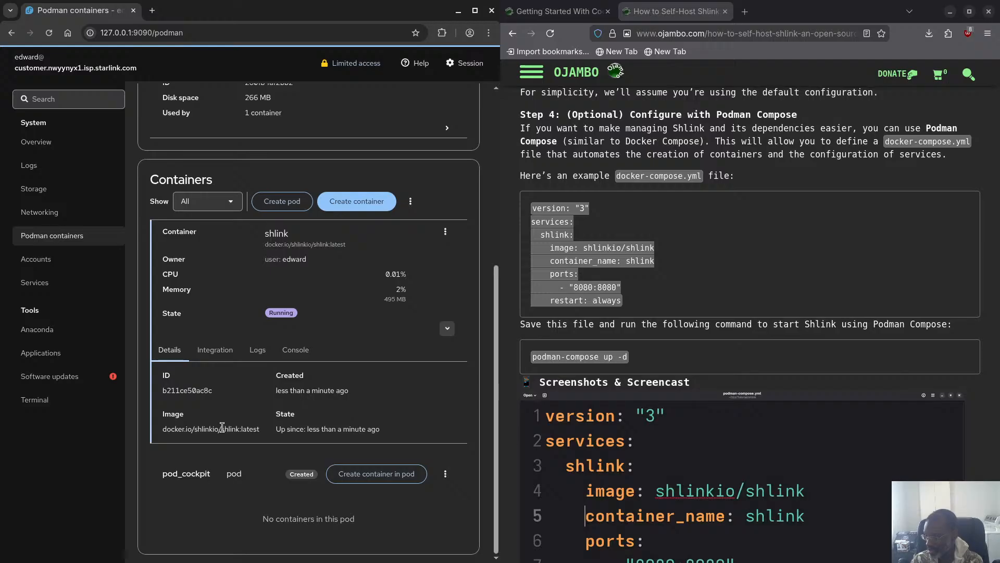
pyautogui.moveTo(326, 429)
pyautogui.click(220, 351)
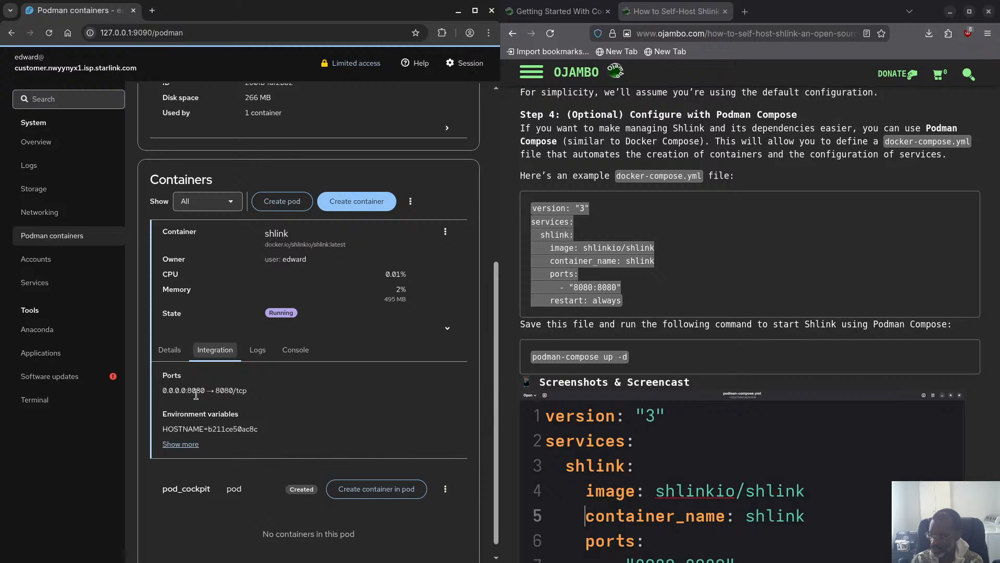
pyautogui.click(258, 351)
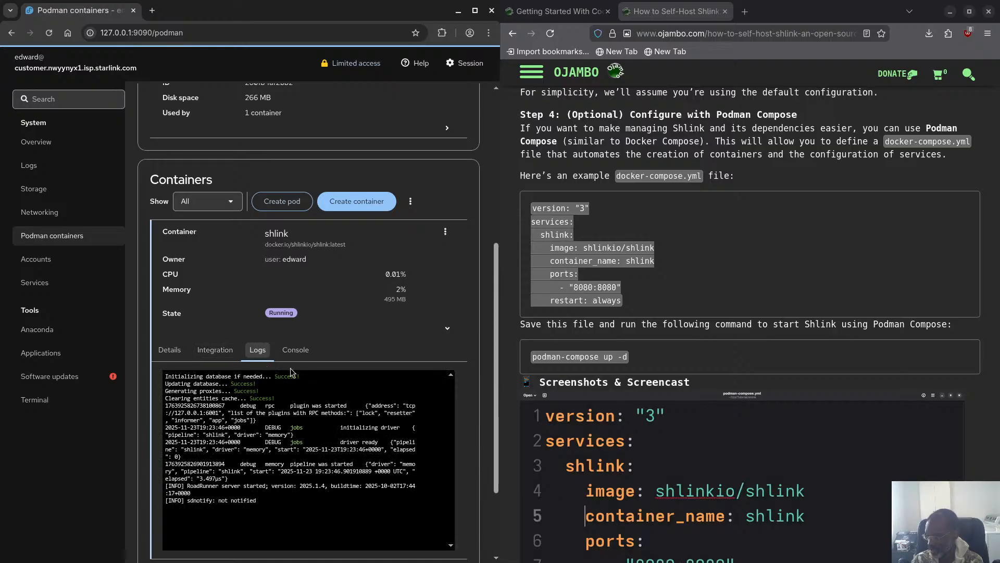
pyautogui.click(294, 350)
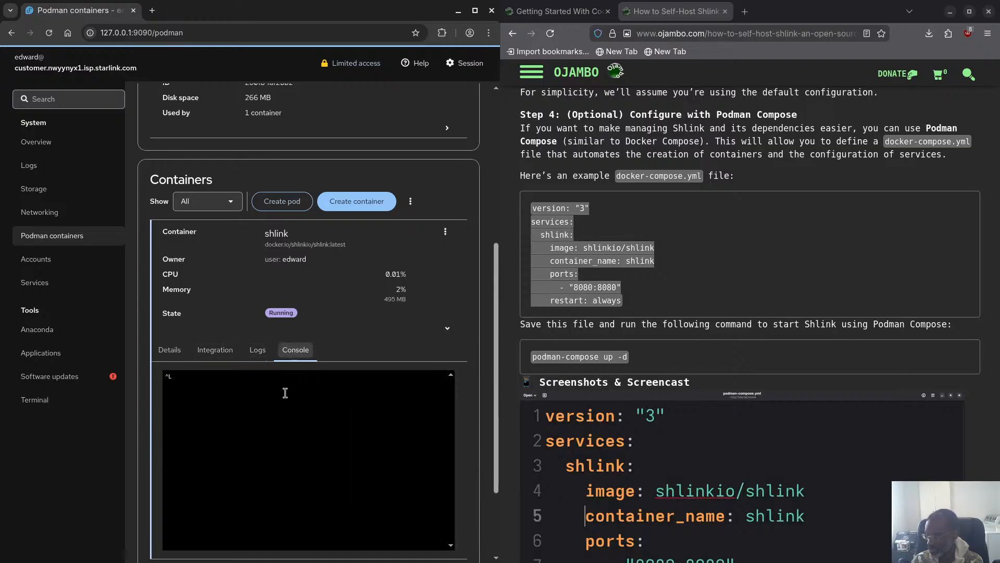
pyautogui.click(170, 351)
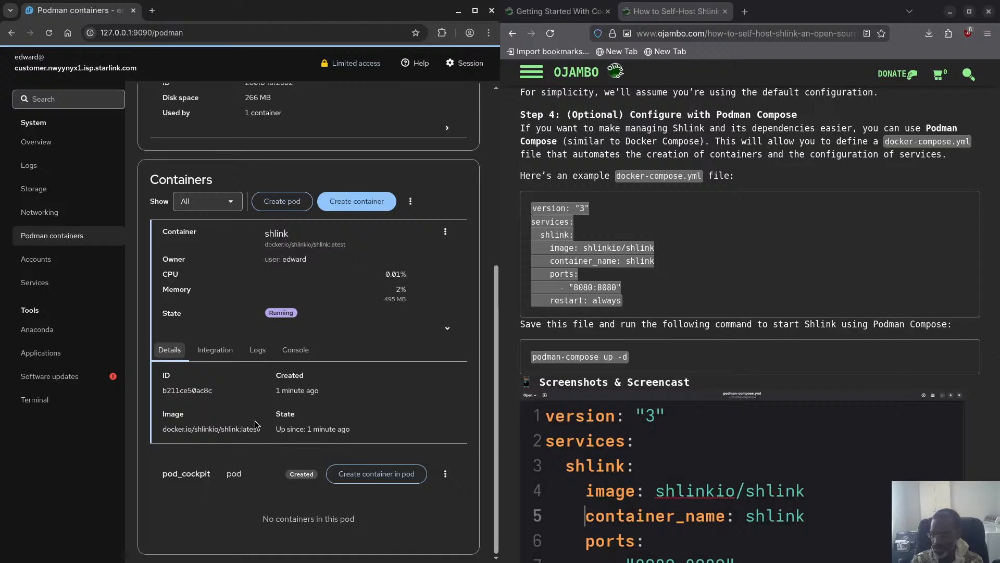
# Step: Look over the images and containers, and check which actions the pod_cockpit pod offers
pyautogui.scroll(4, 247, 393)
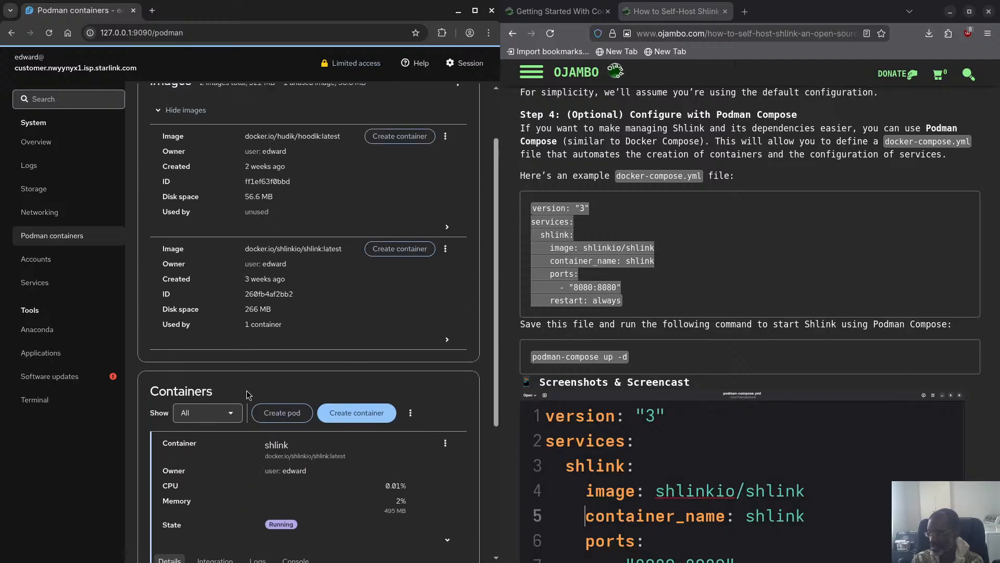
pyautogui.scroll(1, 247, 391)
pyautogui.scroll(-3, 248, 390)
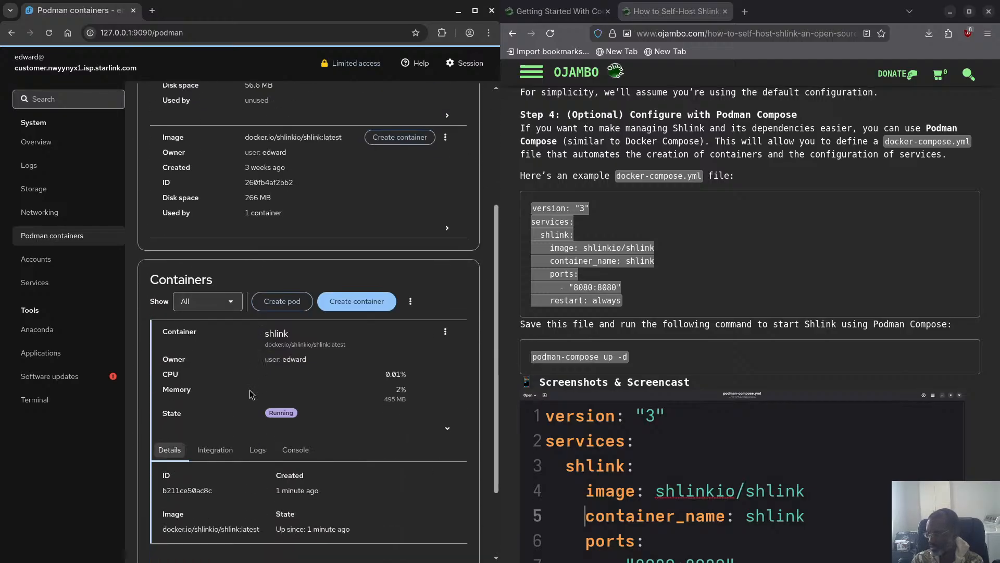
pyautogui.scroll(-2, 249, 390)
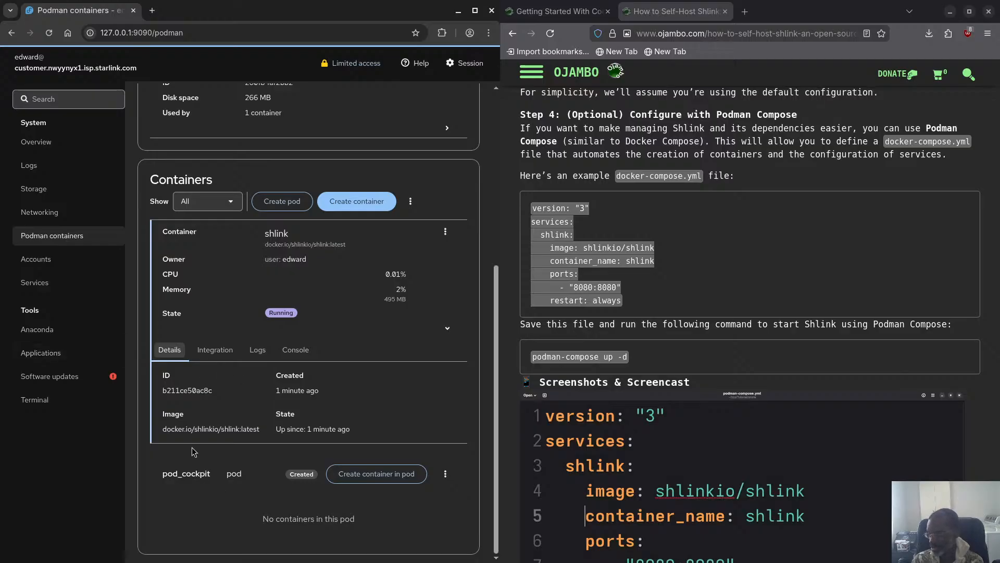
pyautogui.click(451, 476)
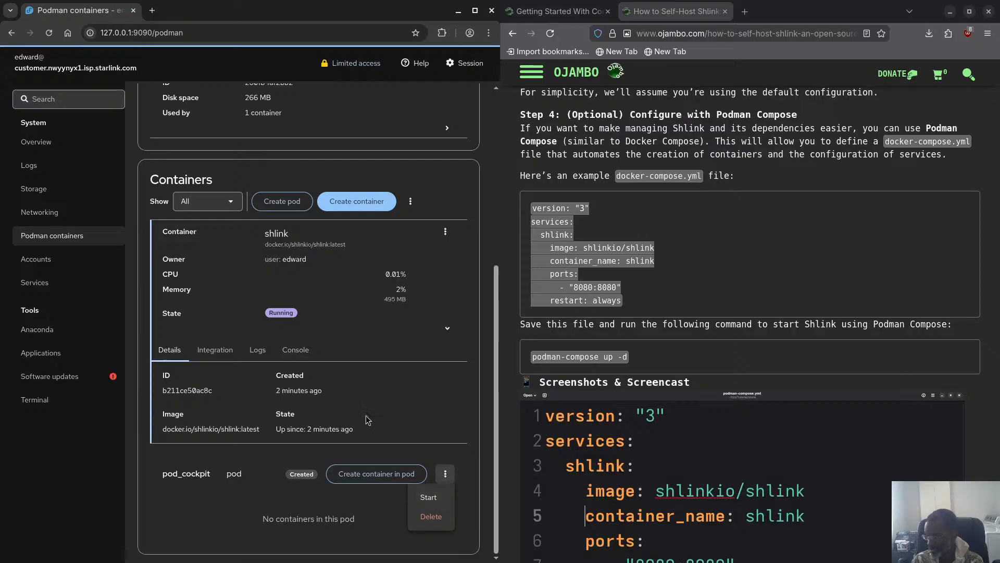
pyautogui.click(348, 501)
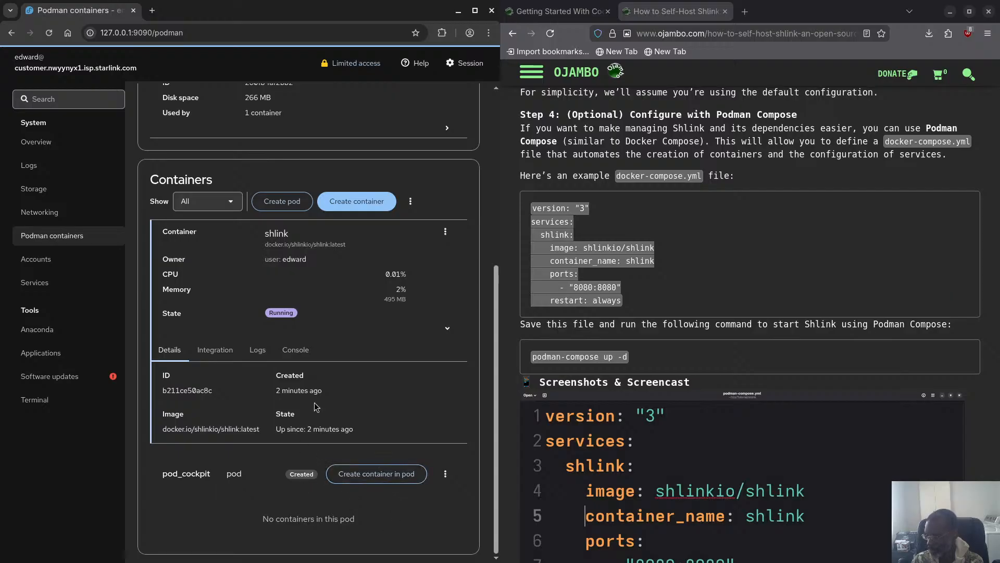
# Step: Collapse the shlink container's details and review the actions offered for it and for the whole container list
pyautogui.scroll(2, 313, 396)
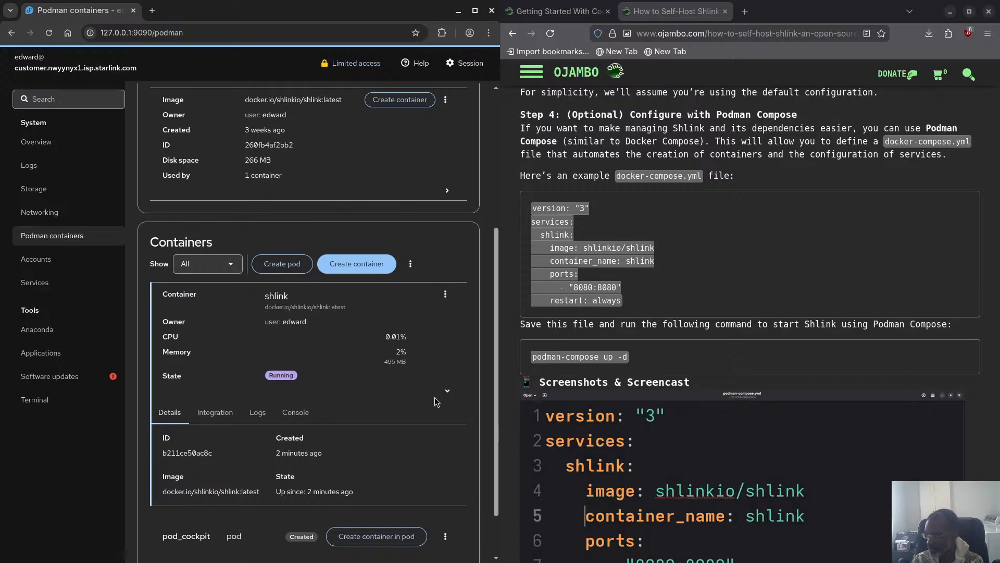
pyautogui.click(448, 392)
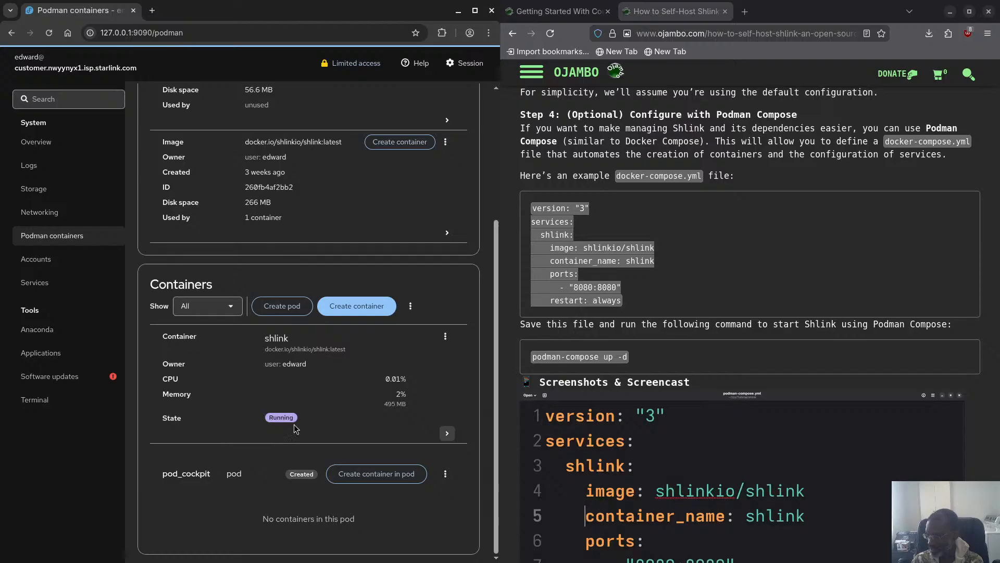
pyautogui.click(445, 338)
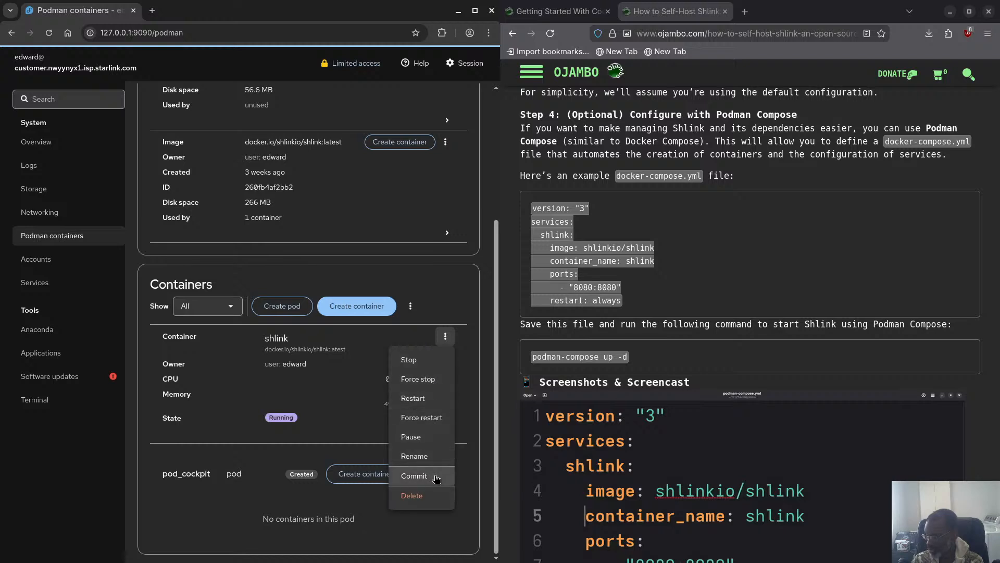
pyautogui.click(182, 438)
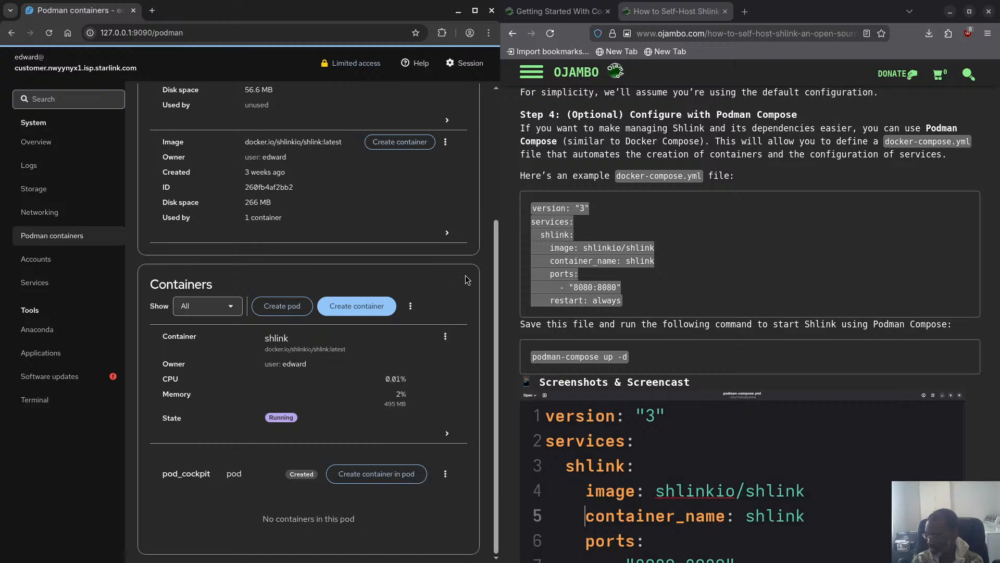
pyautogui.click(411, 308)
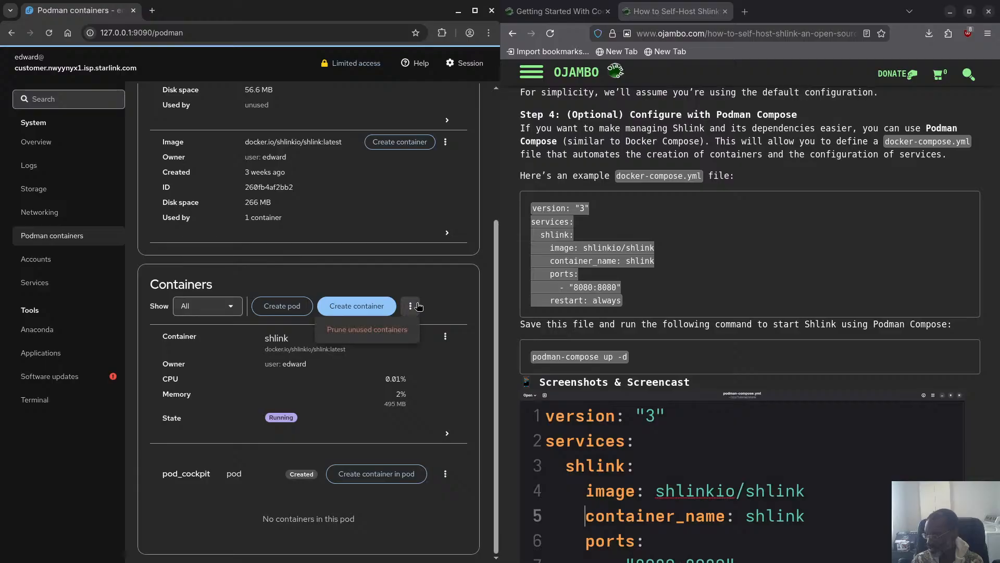
pyautogui.click(451, 296)
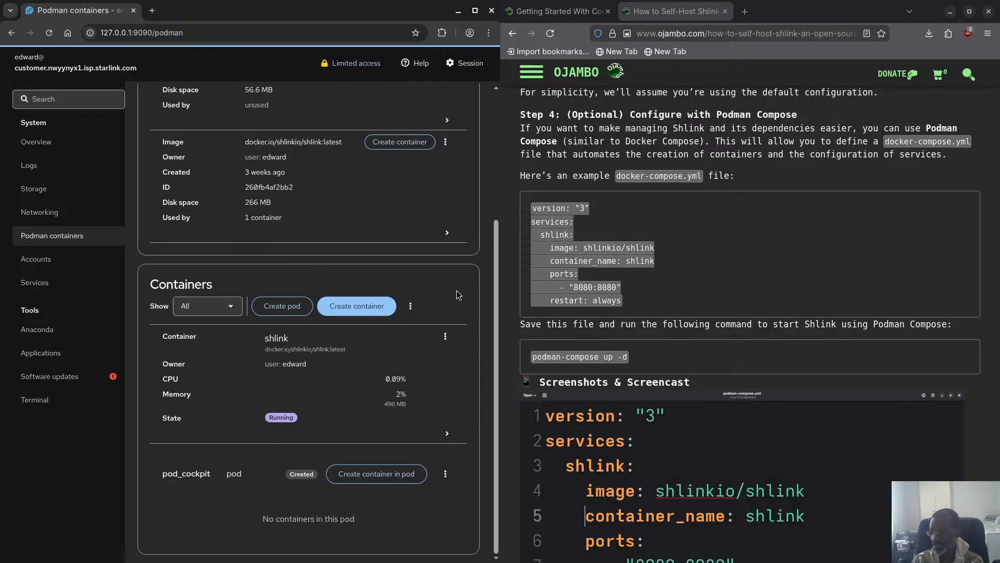
# Step: Open the Shlink page at 127.0.0.1:8080/welcome/ in a new browser tab
pyautogui.click(152, 11)
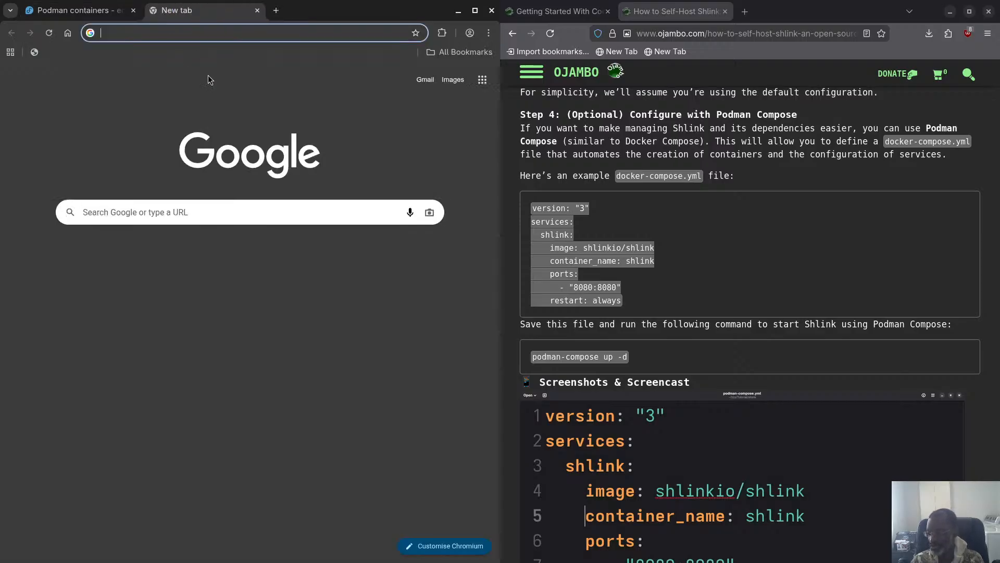
pyautogui.write('127')
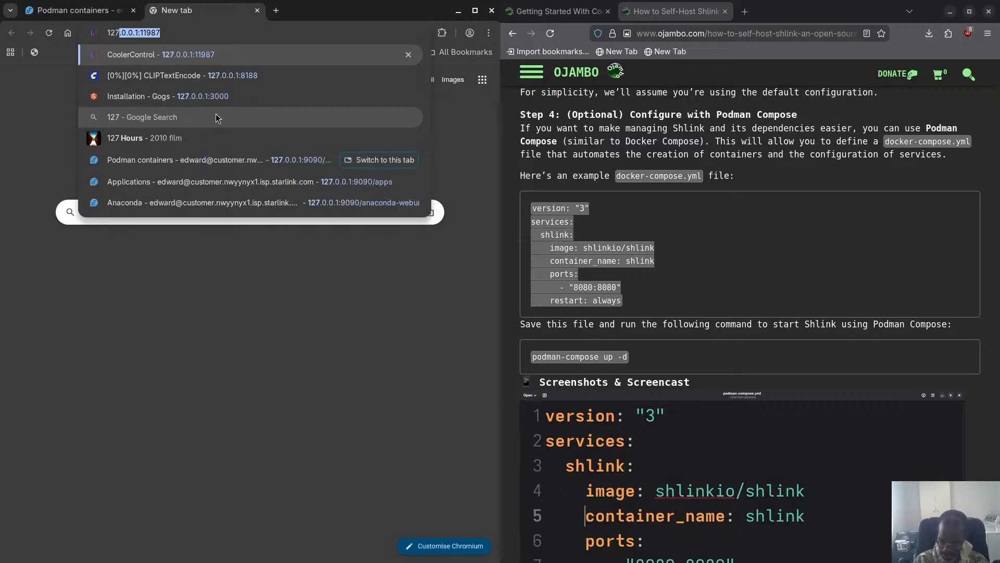
pyautogui.write('.0.0.')
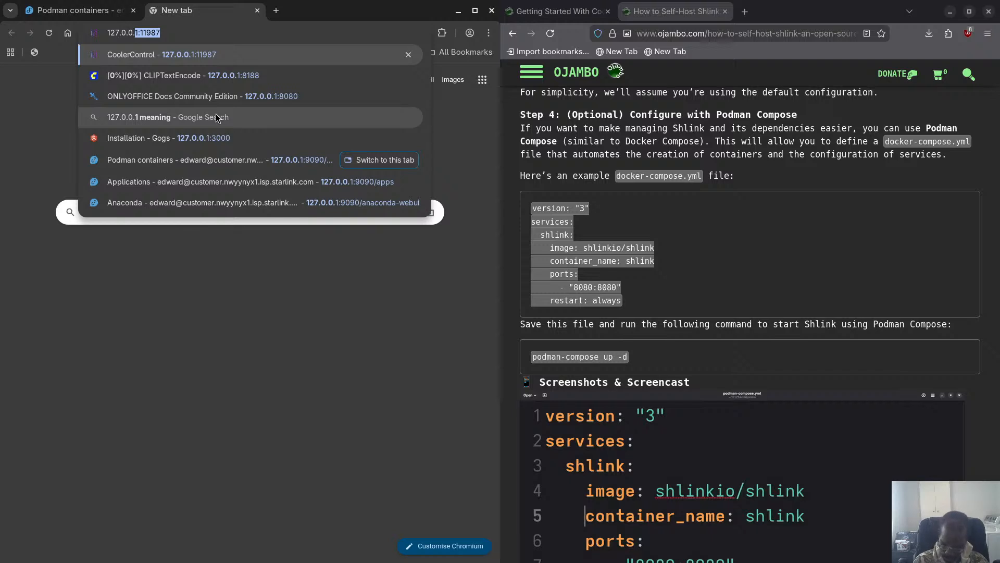
pyautogui.write('1:8080')
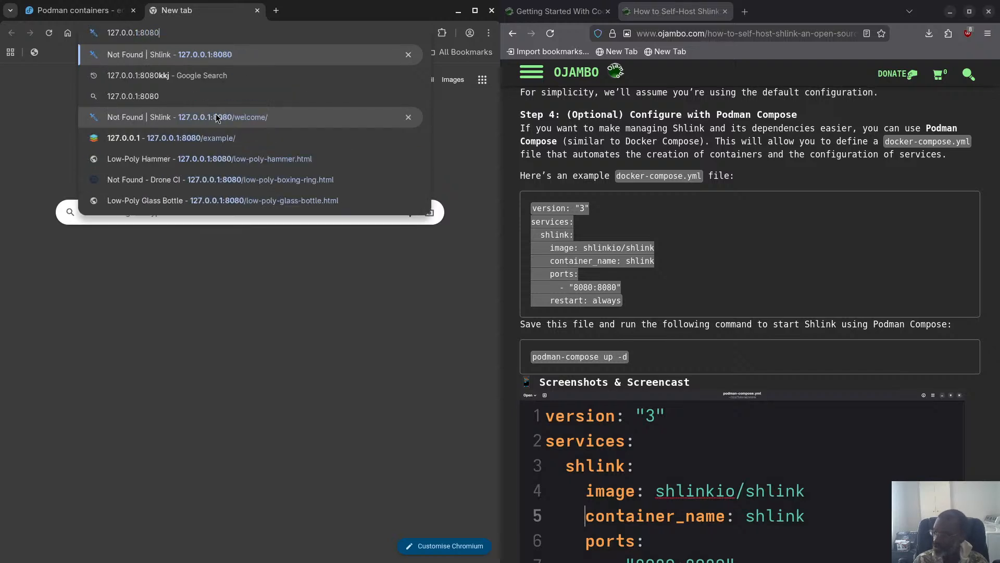
pyautogui.click(216, 118)
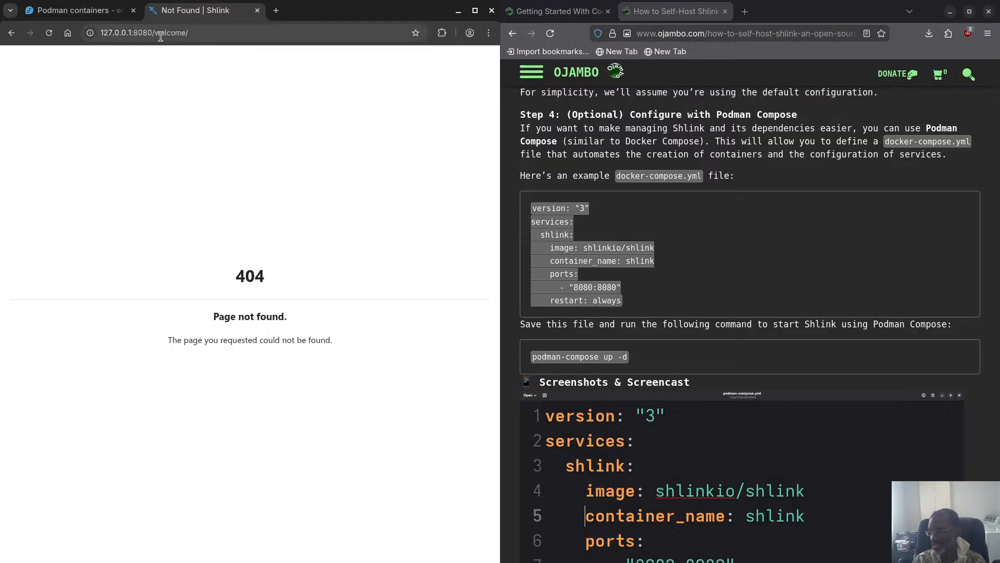
# Step: Try to load the Shlink server by changing the page address to localhost:8080 without the welcome path
pyautogui.moveTo(154, 32); pyautogui.dragTo(193, 33)
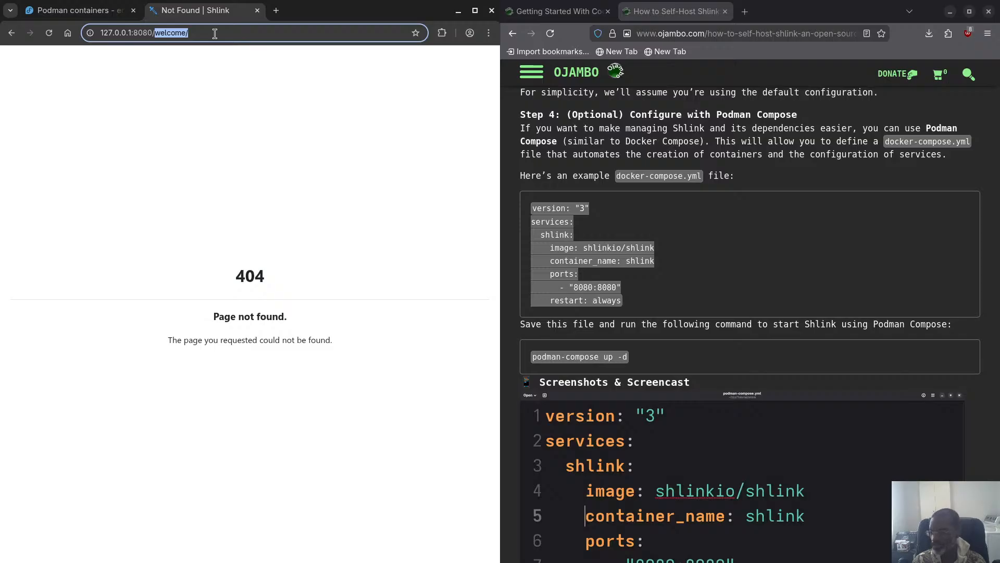
pyautogui.click(126, 32)
pyautogui.moveTo(132, 33); pyautogui.dragTo(63, 26)
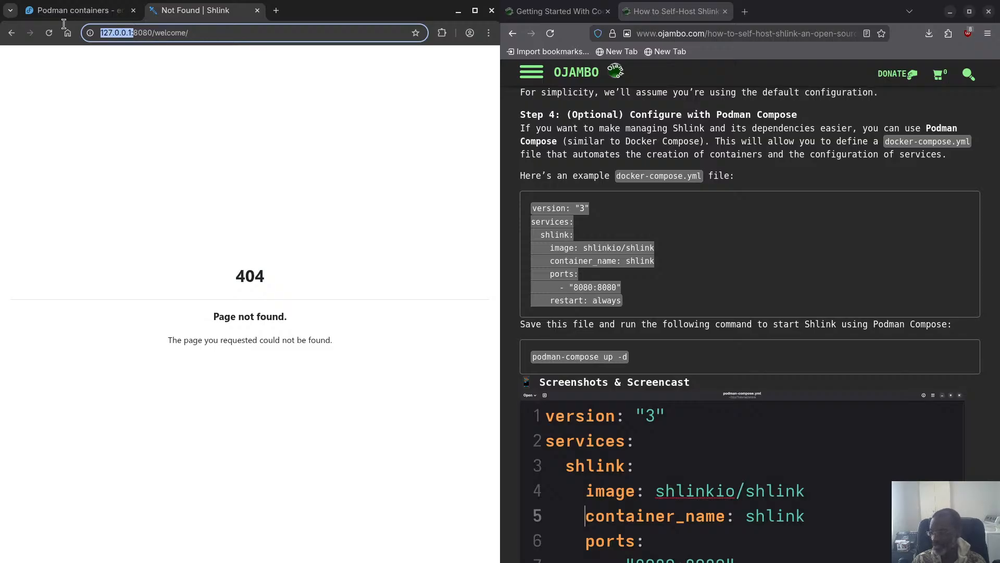
pyautogui.write('localhost')
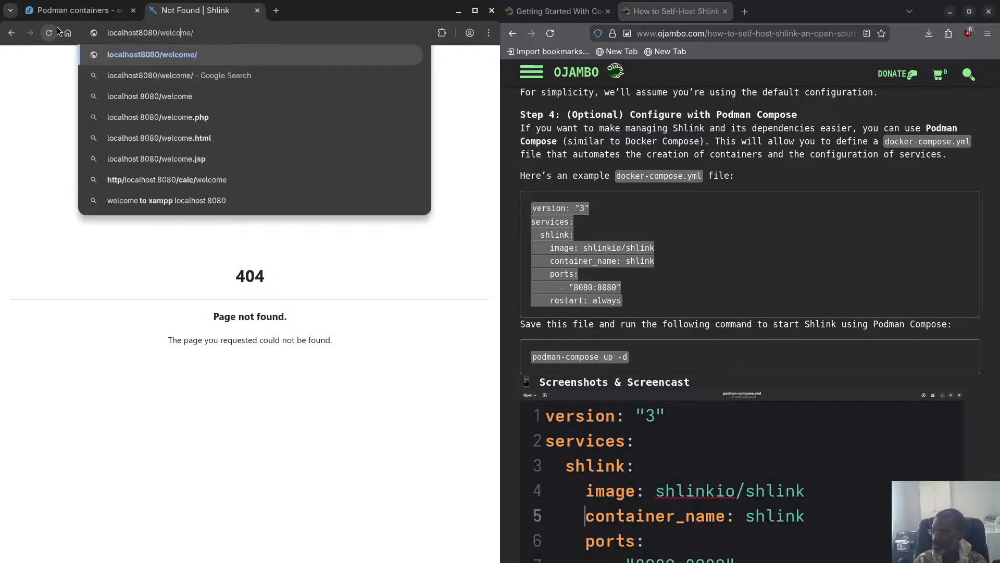
pyautogui.press('BackSpace')
pyautogui.press('BackSpace')
pyautogui.press('BackSpace')
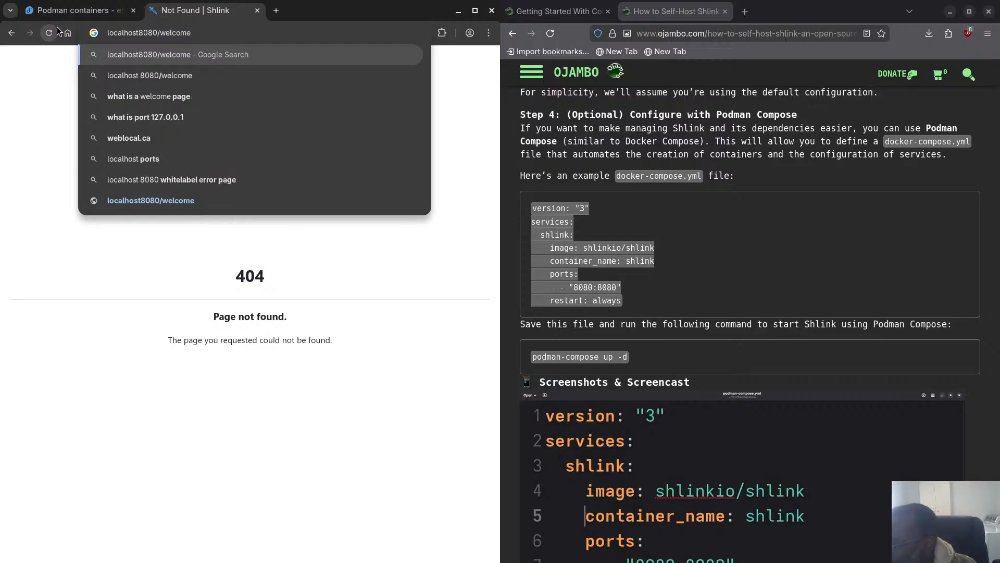
pyautogui.press('BackSpace')
pyautogui.press('BackSpace')
pyautogui.press('BackSpace')
pyautogui.press('BackSpace')
pyautogui.press('BackSpace')
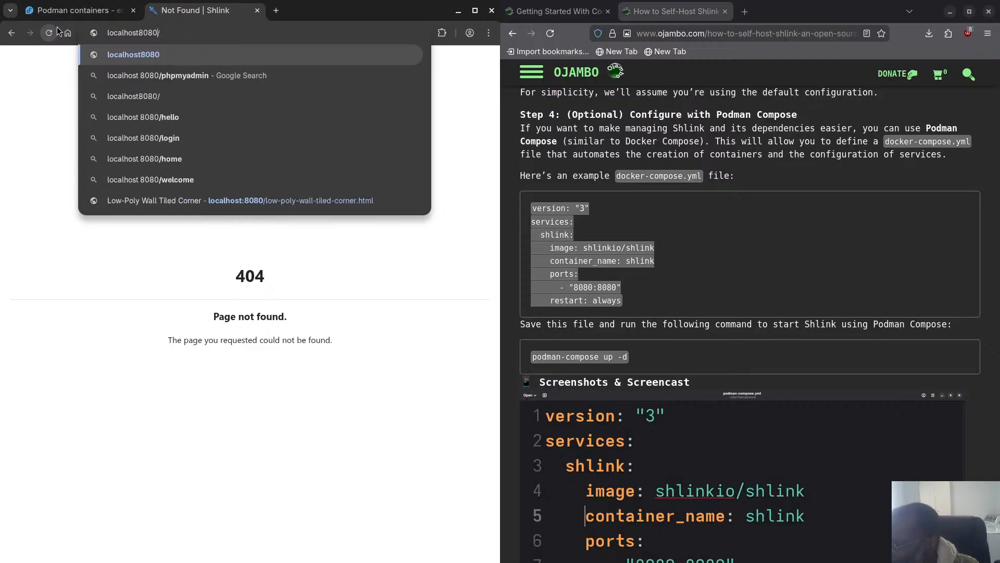
pyautogui.press('Left')
pyautogui.press('Left')
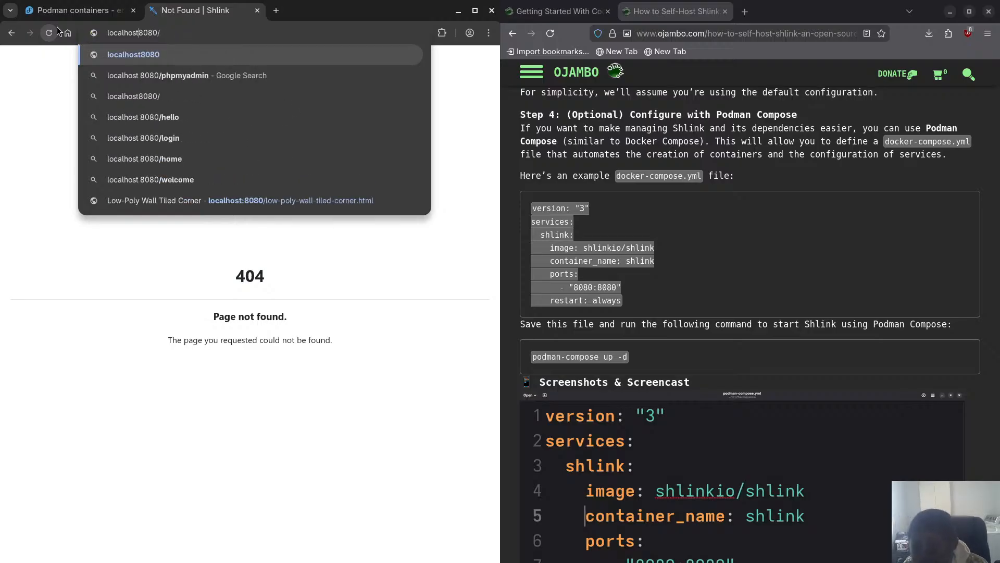
pyautogui.write(':')
pyautogui.press('Return')
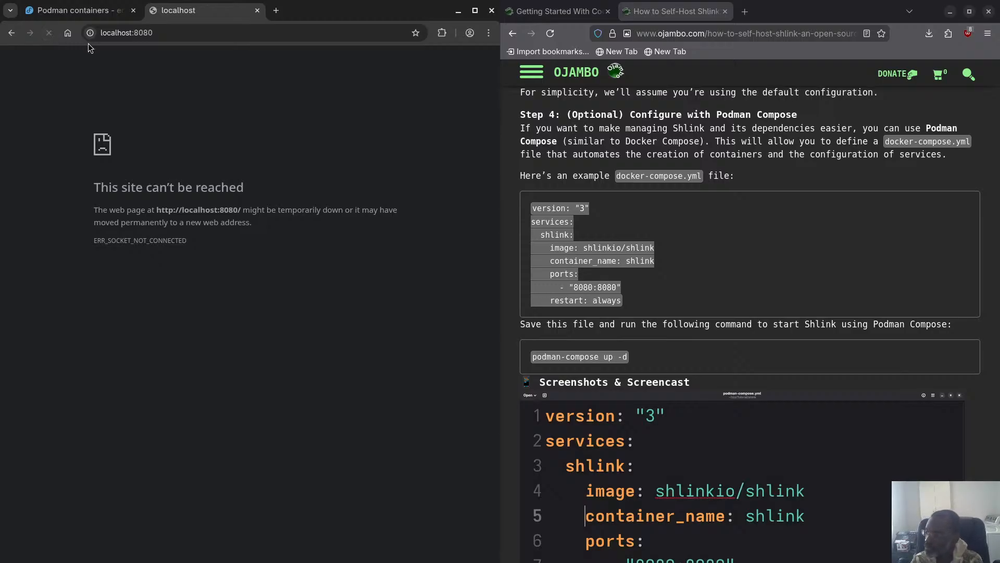
pyautogui.doubleClick(123, 33)
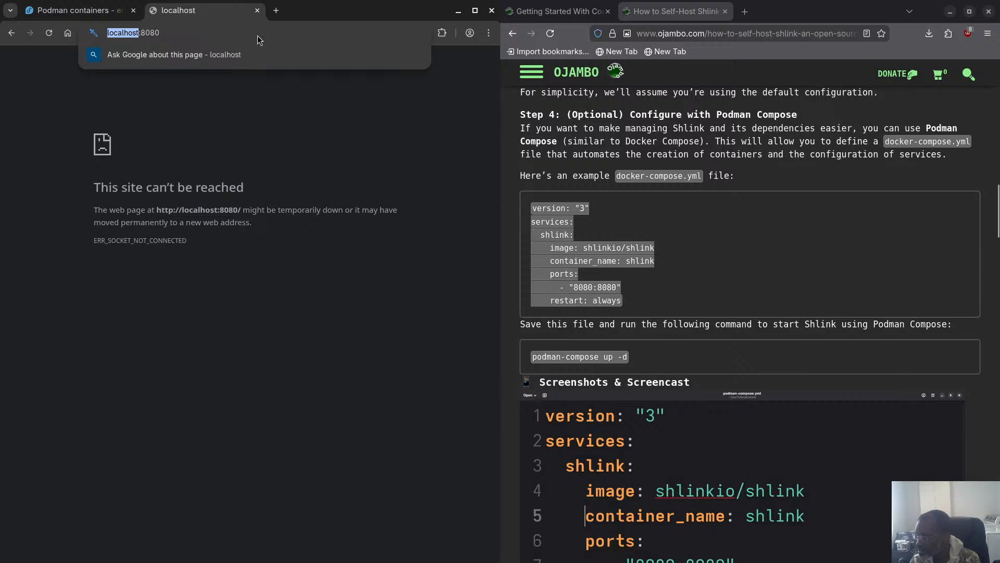
pyautogui.click(147, 32)
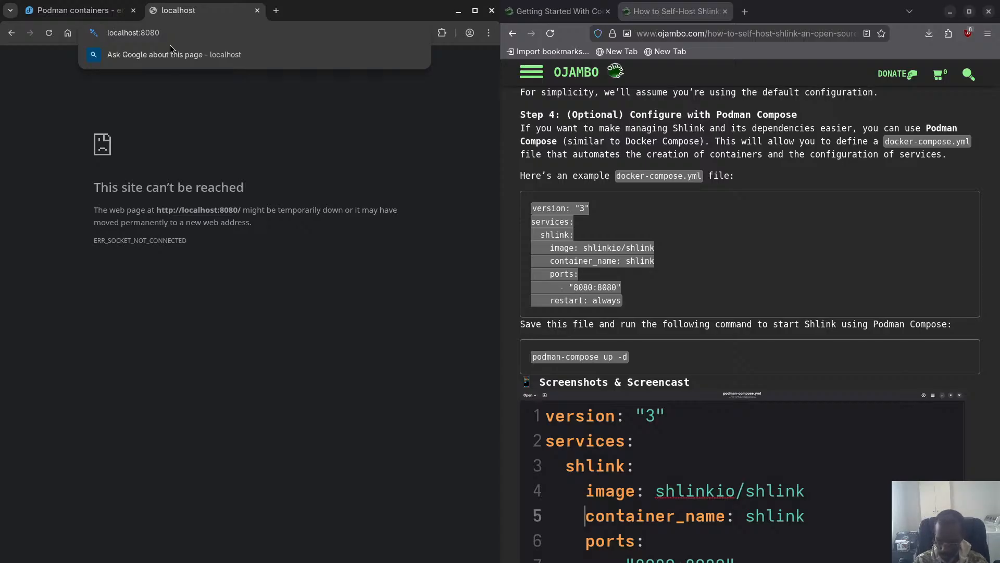
pyautogui.press('Home')
pyautogui.write('http:')
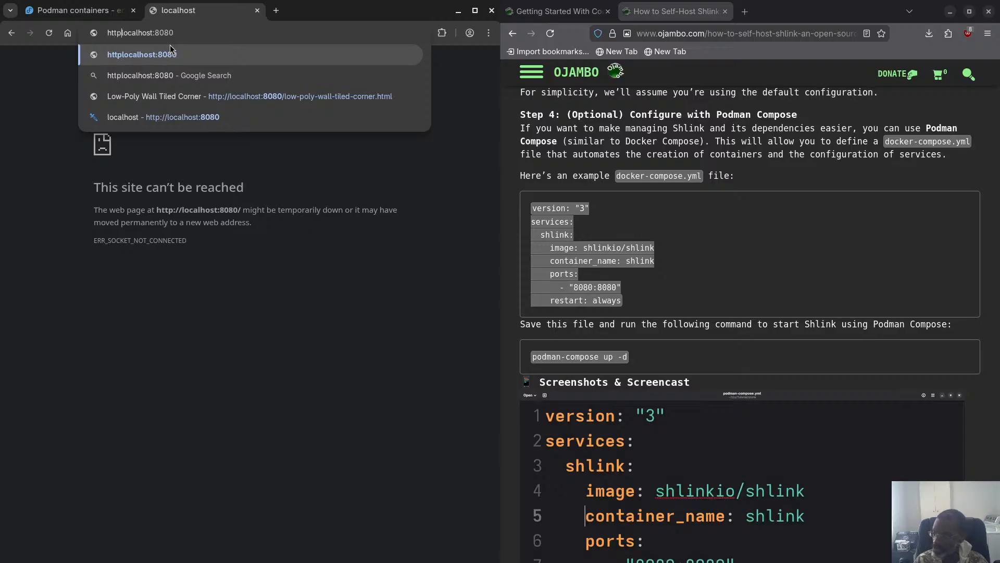
pyautogui.write('//')
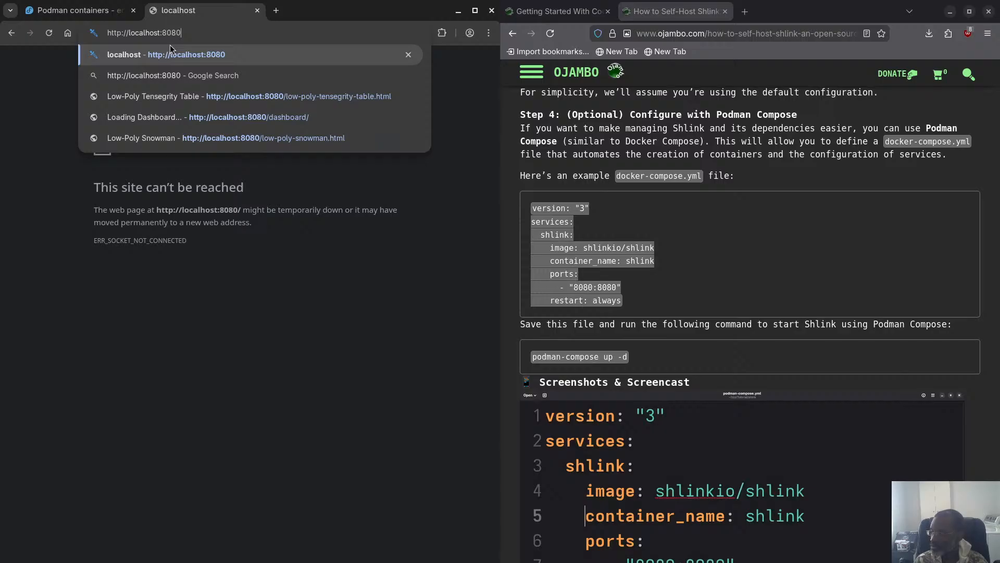
pyautogui.press('Return')
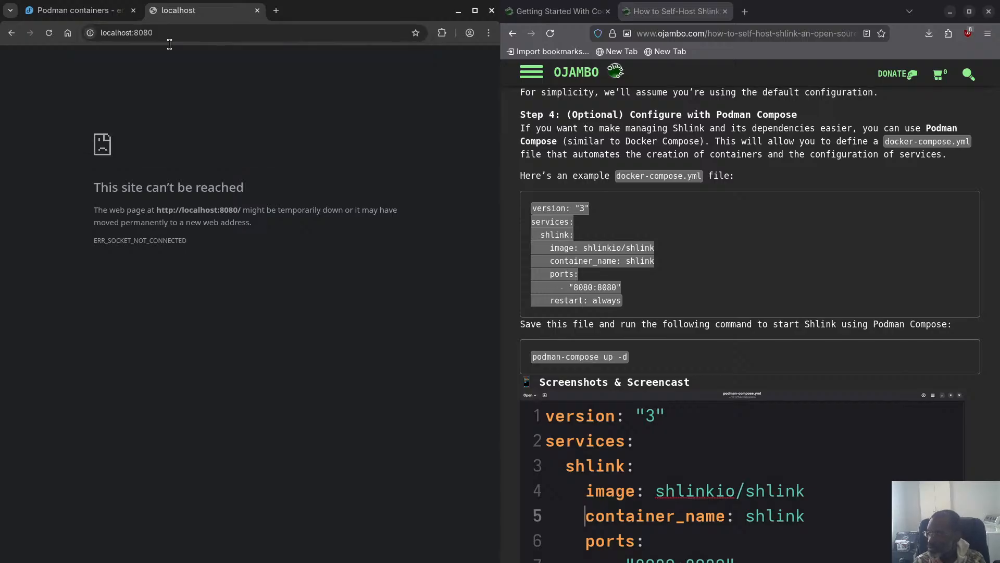
# Step: Replace the host name in the address and try to load 127.0.01:8080
pyautogui.doubleClick(123, 33)
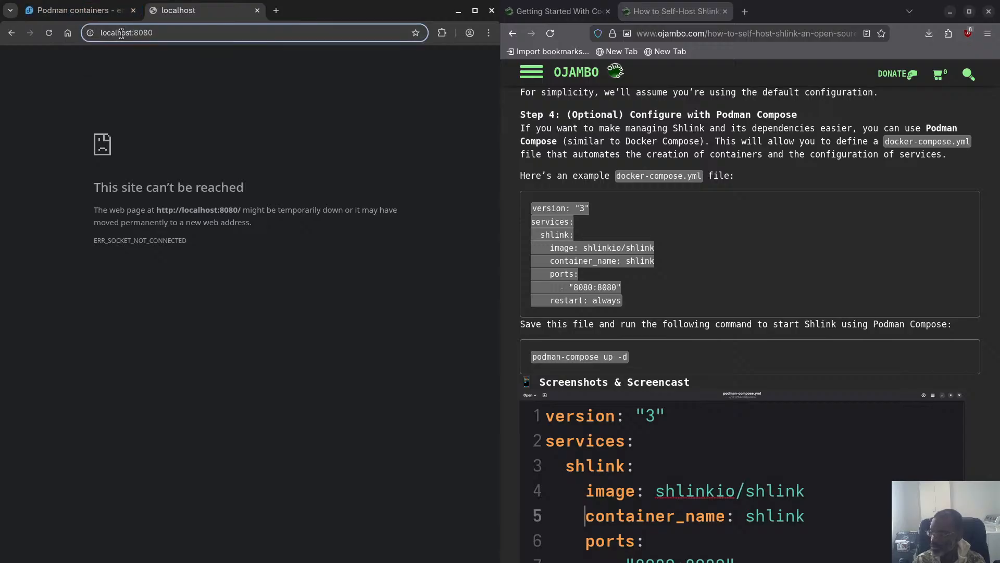
pyautogui.write('127.0.')
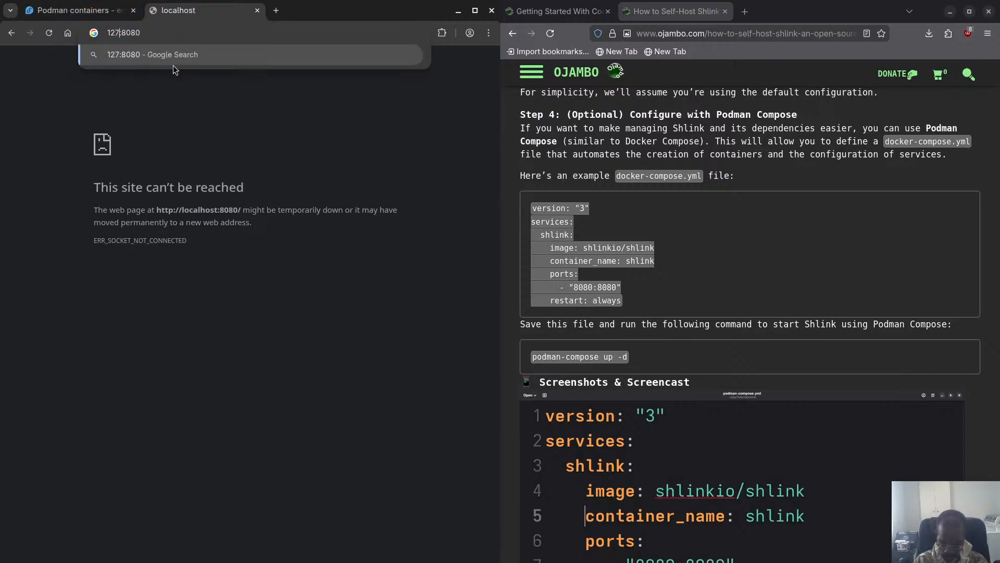
pyautogui.write('0')
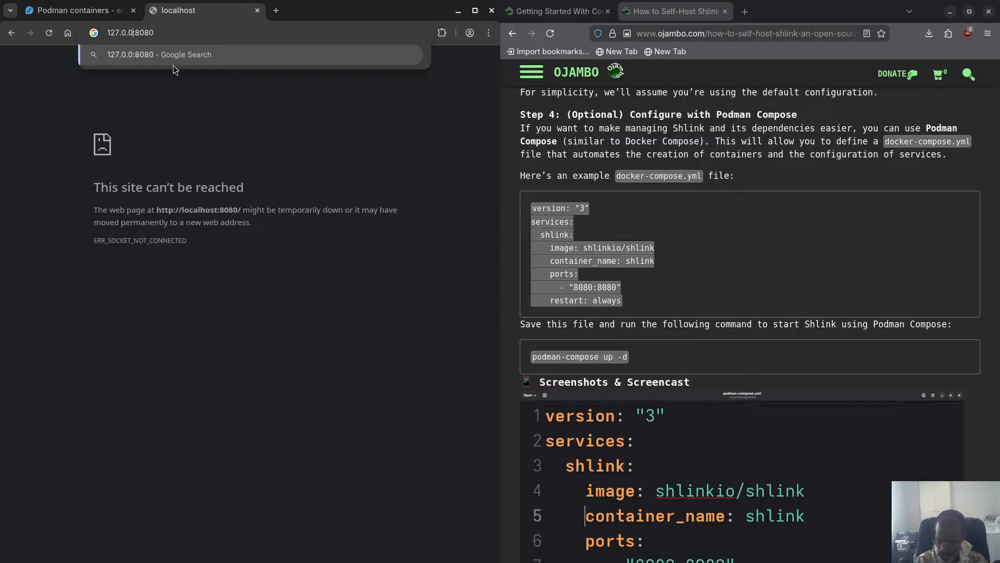
pyautogui.write('1')
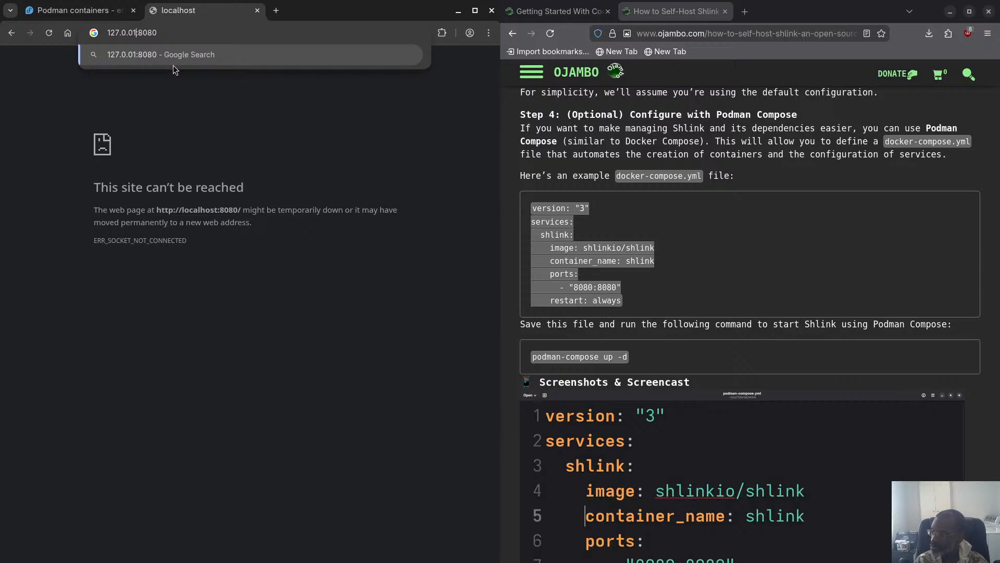
pyautogui.press('Return')
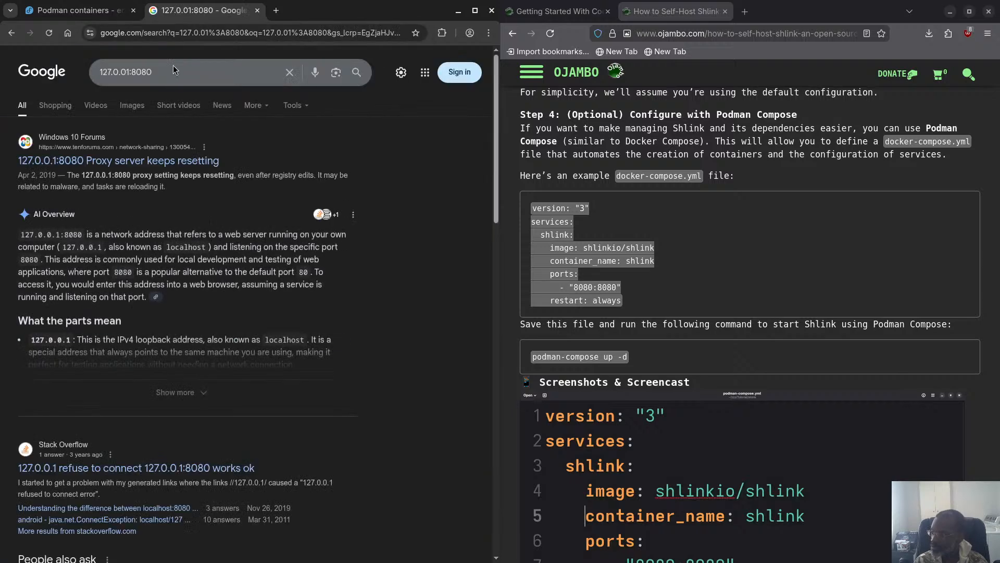
# Step: Return to the Podman containers page, expand the shlink container and check its integration, logs and details
pyautogui.click(101, 12)
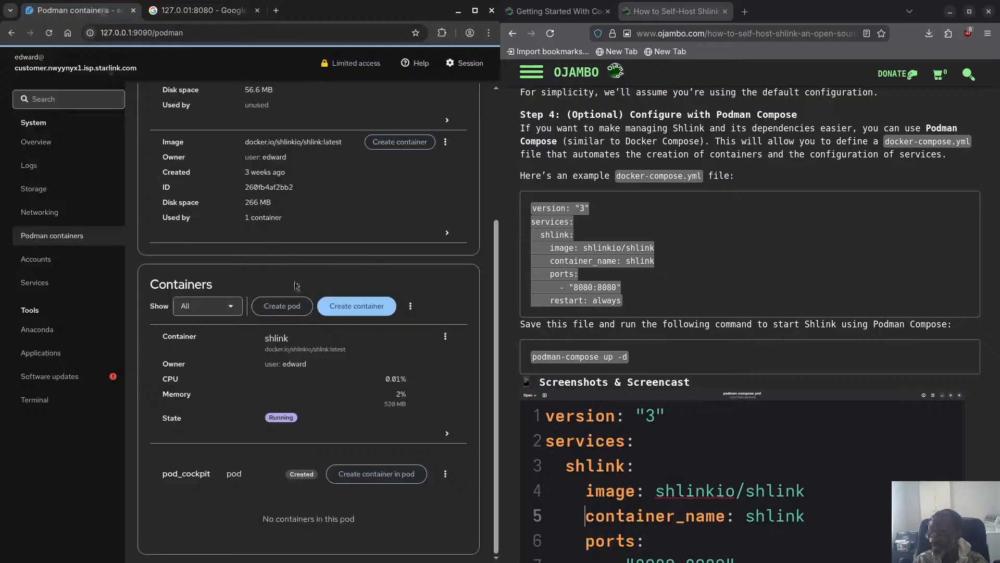
pyautogui.click(448, 434)
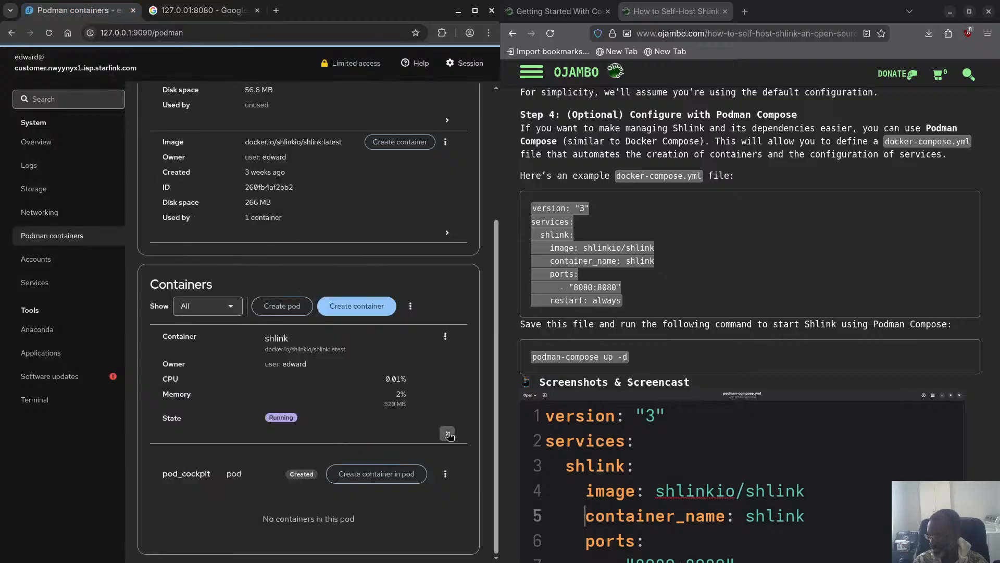
pyautogui.scroll(-2, 251, 385)
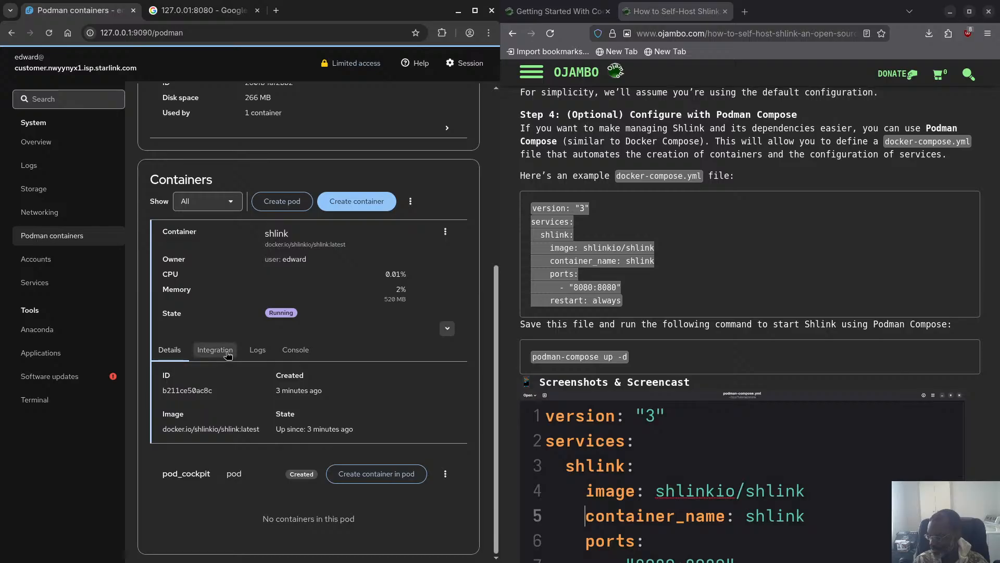
pyautogui.click(224, 353)
pyautogui.click(255, 354)
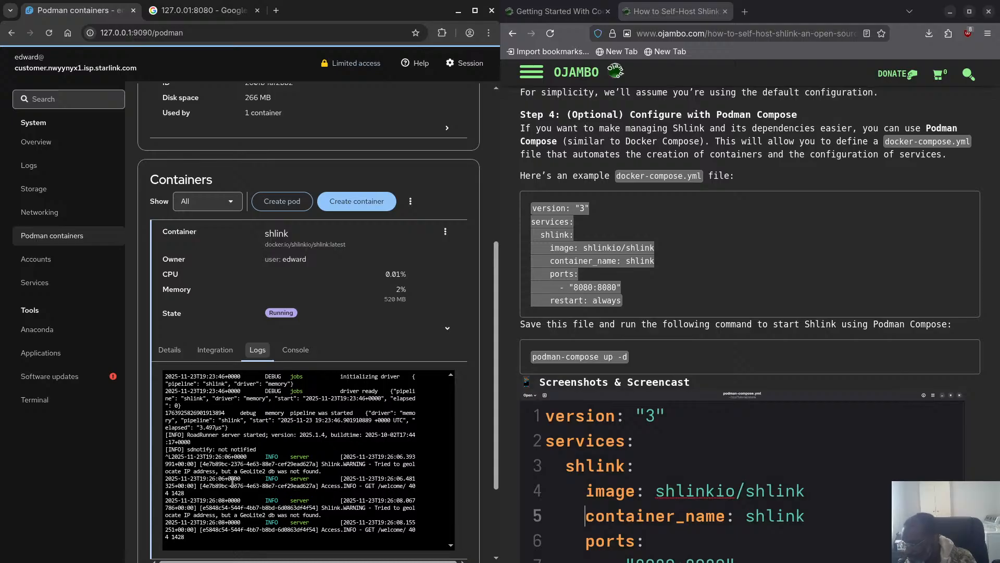
pyautogui.click(219, 352)
pyautogui.click(167, 352)
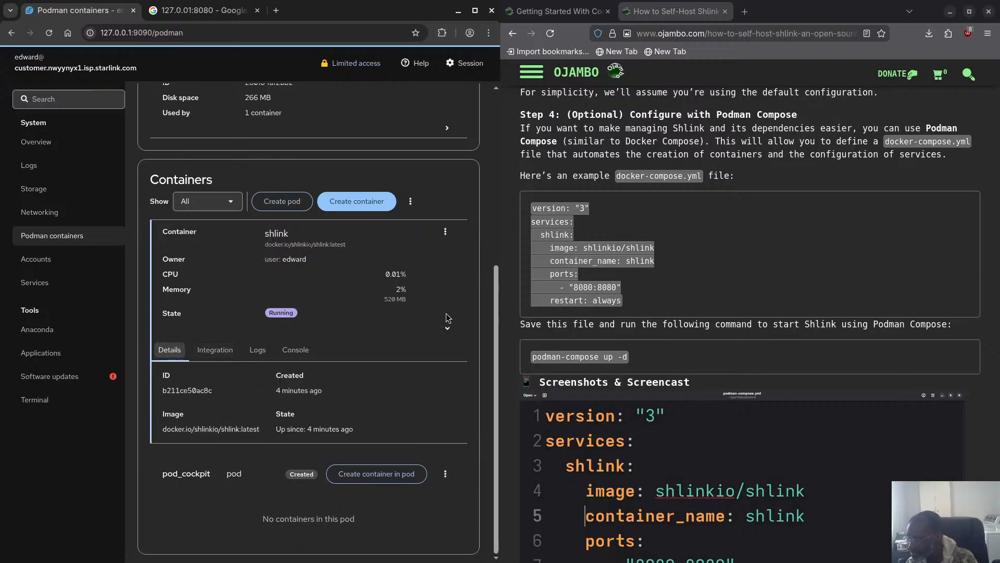
# Step: Examine the shlink container's port mapping and its full list of environment variables
pyautogui.click(229, 352)
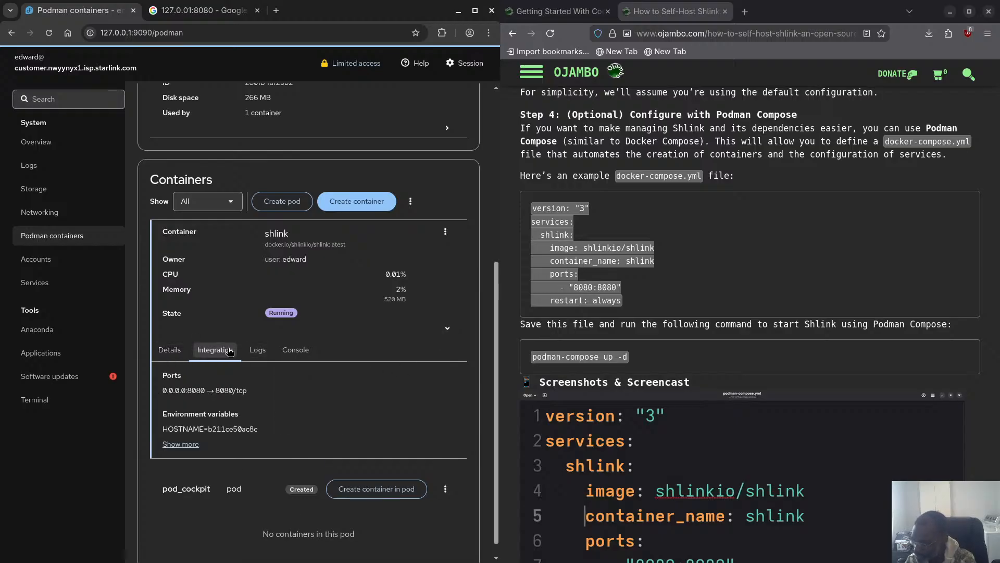
pyautogui.click(180, 443)
pyautogui.scroll(-1, 188, 455)
pyautogui.scroll(-2, 188, 455)
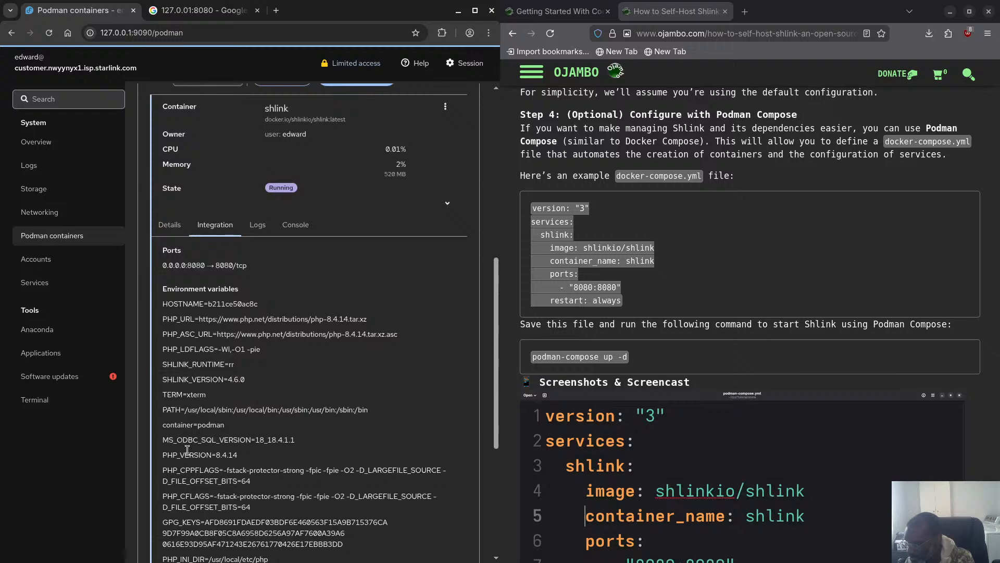
pyautogui.scroll(5, 188, 450)
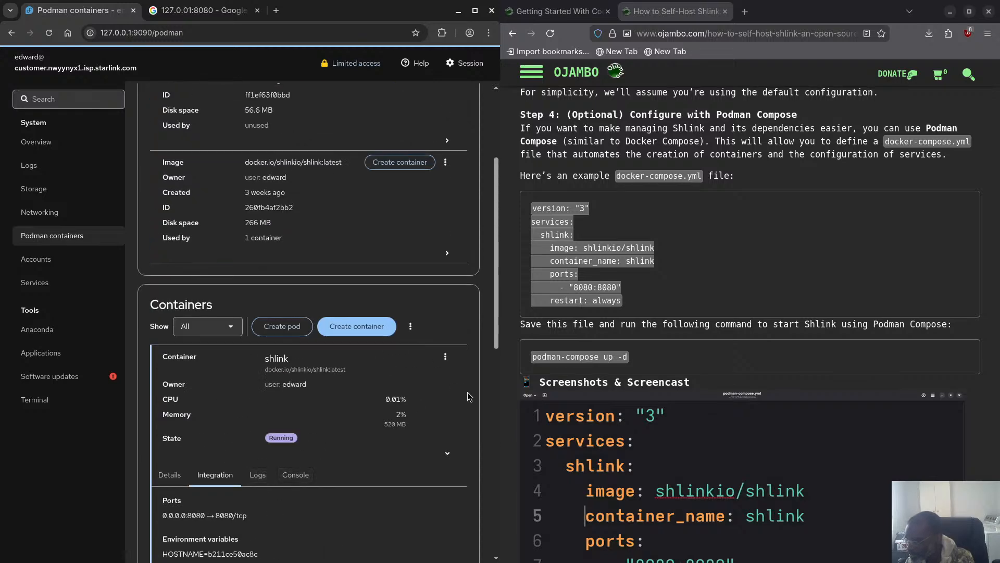
# Step: Review the actions available for the shlink container and for the container list, then recheck the integration information
pyautogui.click(445, 356)
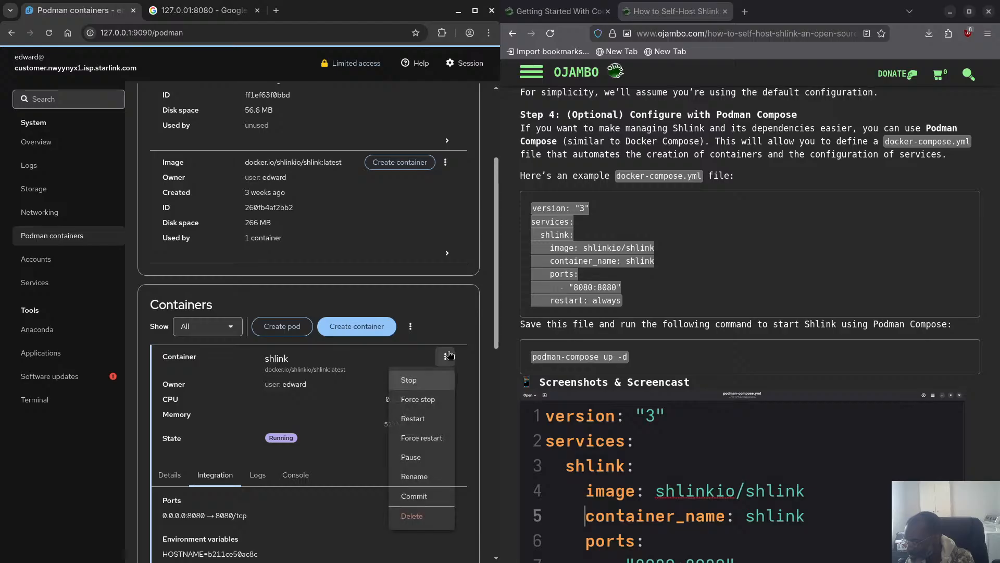
pyautogui.click(446, 357)
pyautogui.click(410, 327)
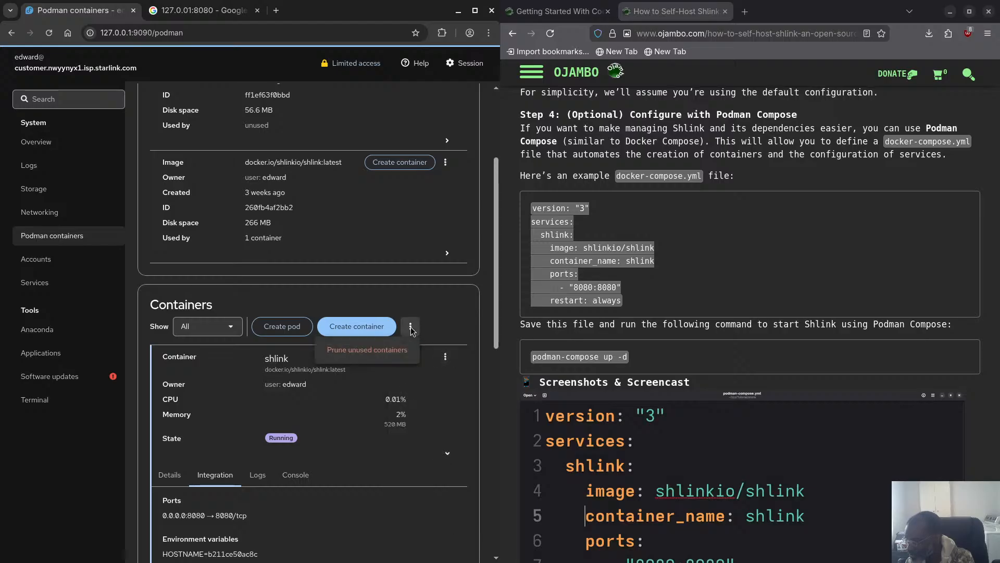
pyautogui.click(447, 324)
pyautogui.scroll(-6, 204, 213)
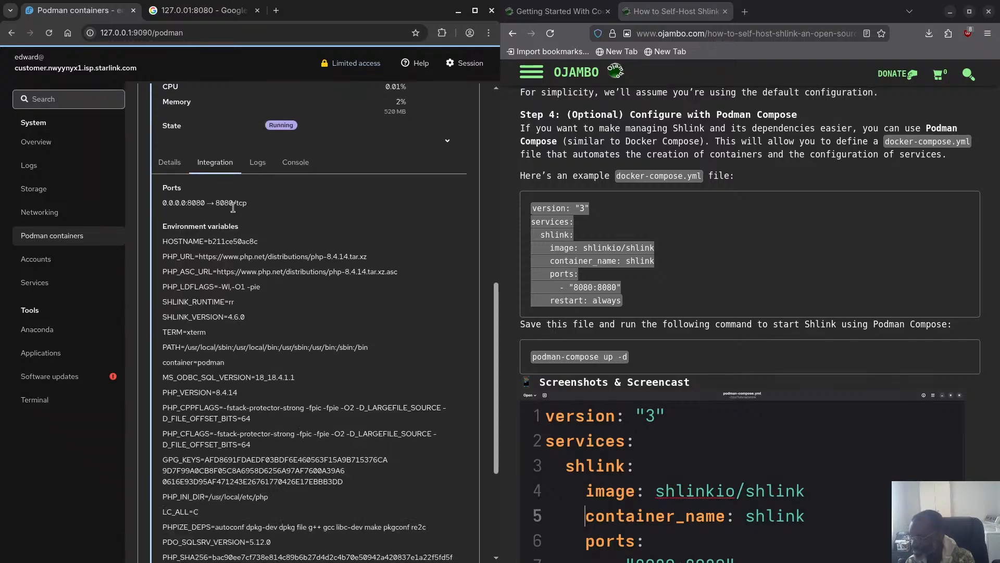
# Step: Replace the Google search page with the Shlink server at 127.0.0.1:8080
pyautogui.click(202, 12)
pyautogui.click(172, 32)
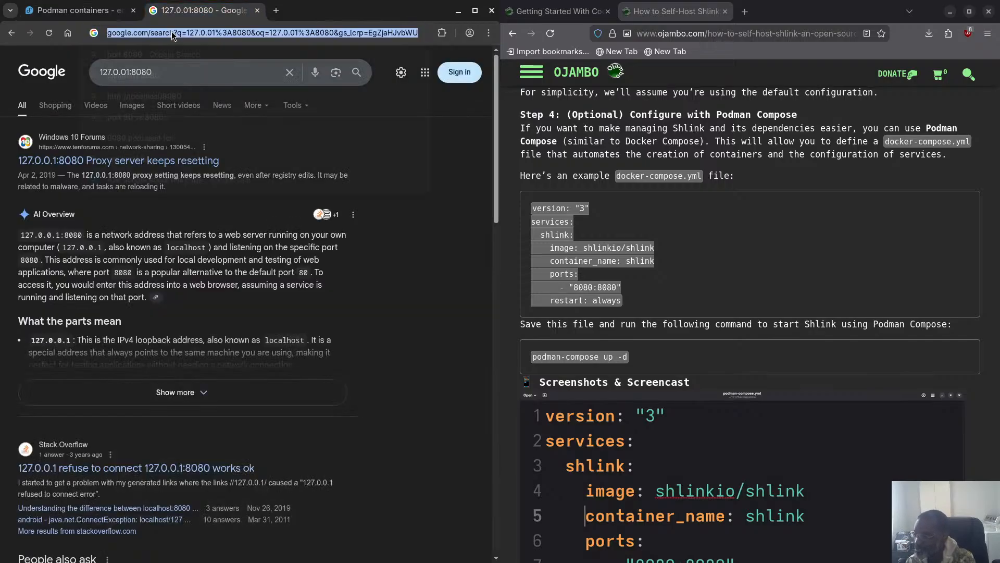
pyautogui.write('127')
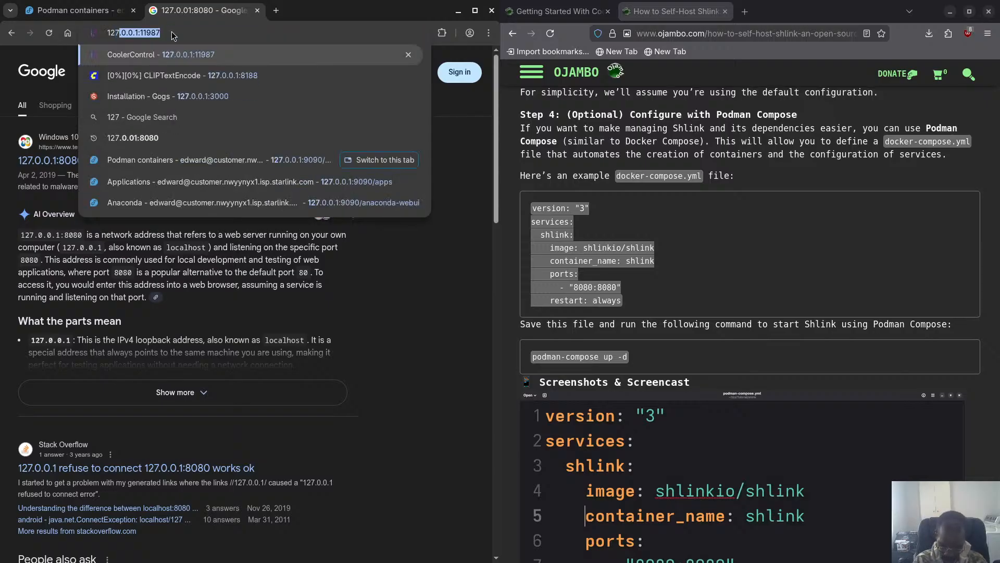
pyautogui.write('.0.0.')
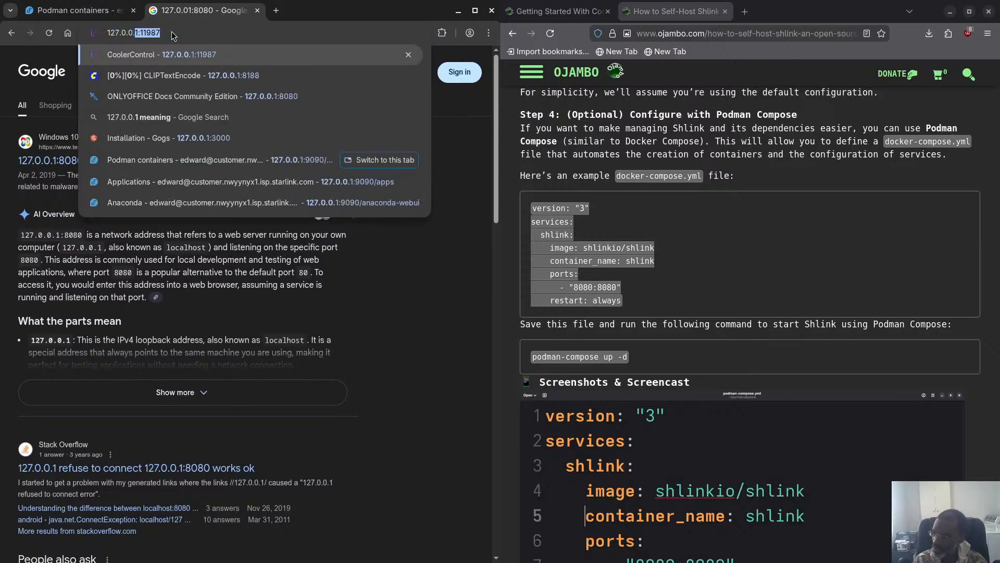
pyautogui.write('8080')
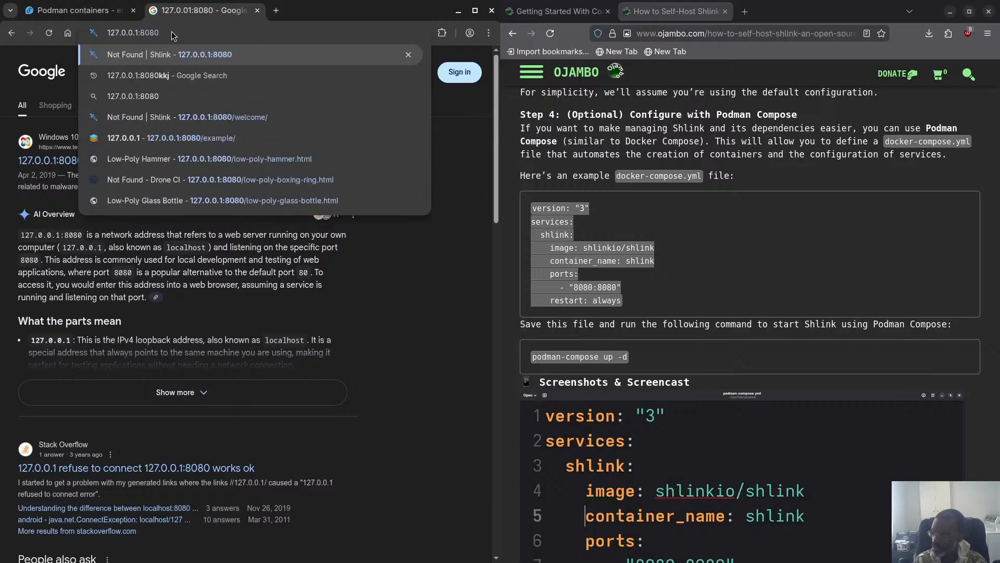
pyautogui.press('Return')
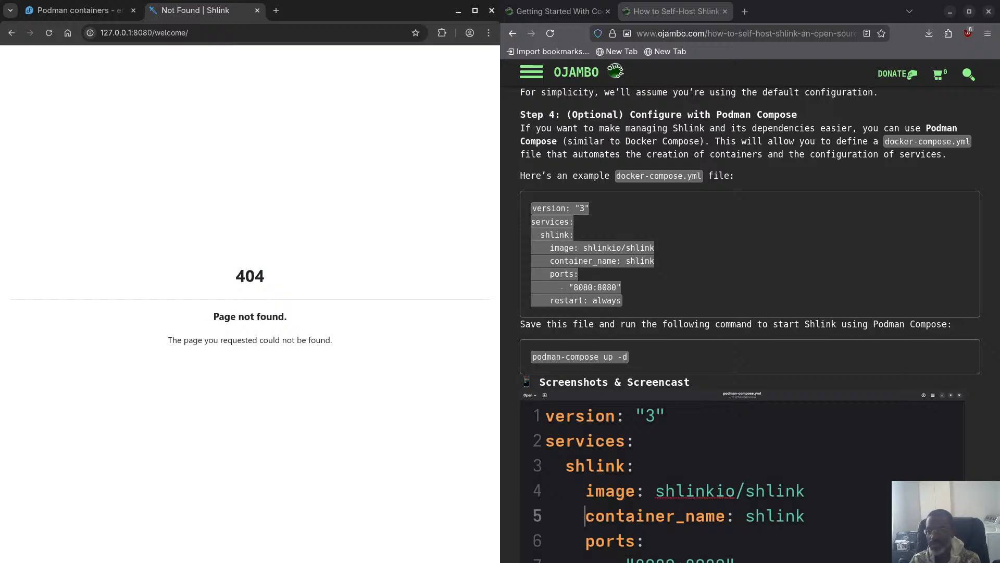
pyautogui.hotkey('alt', 'Tab')
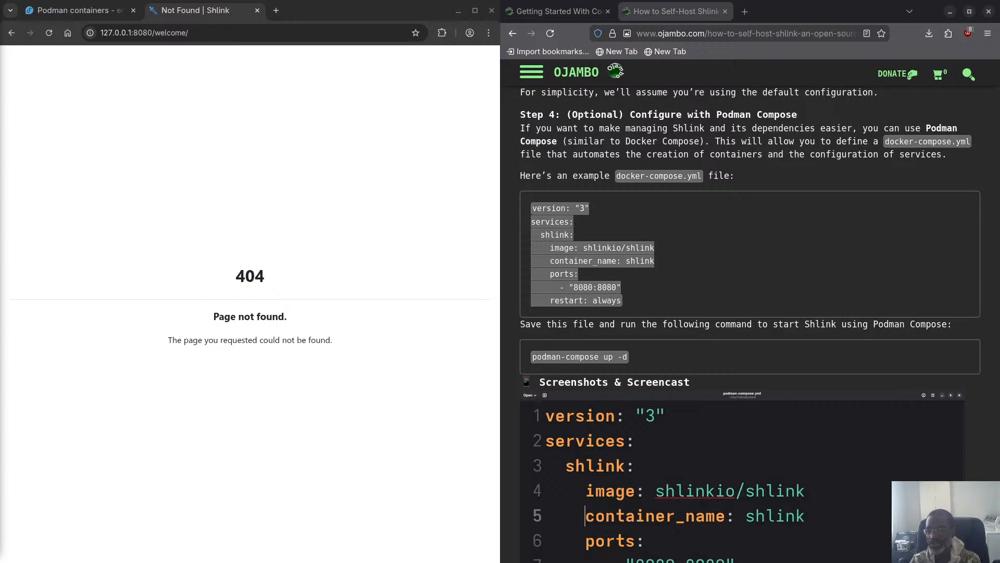
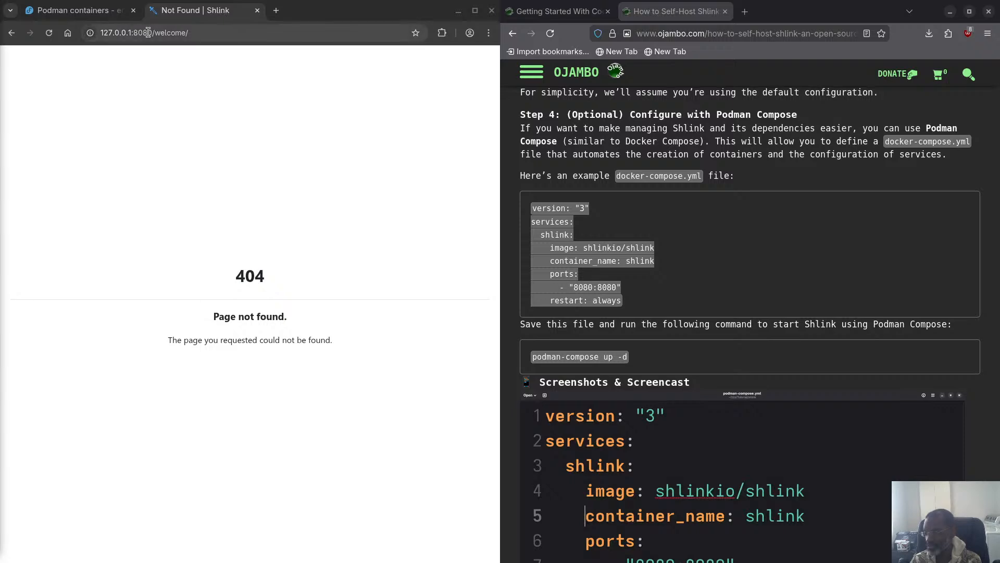
# Step: Return to the Podman containers page and review the actions available for the pod_cockpit pod
pyautogui.click(57, 9)
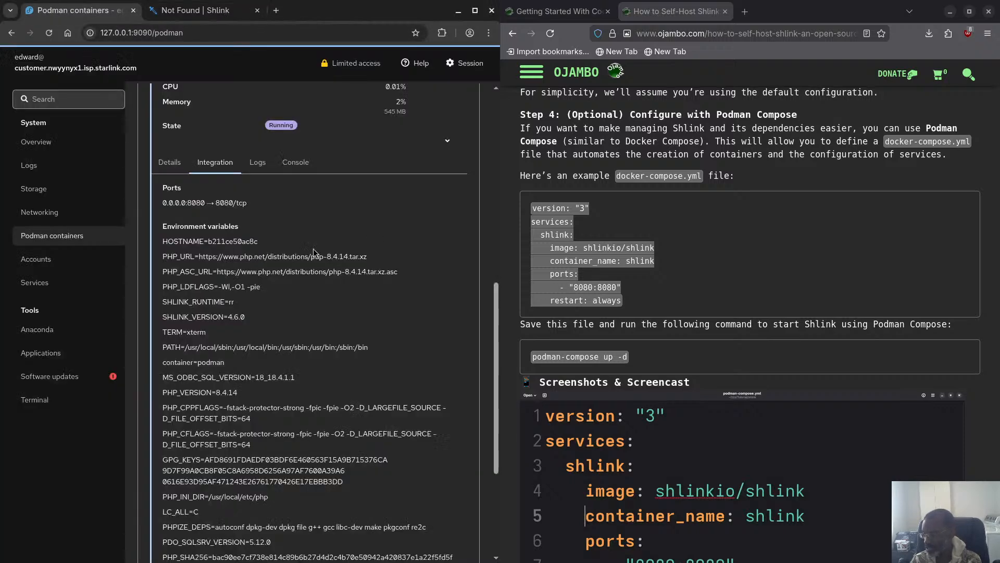
pyautogui.scroll(10, 276, 265)
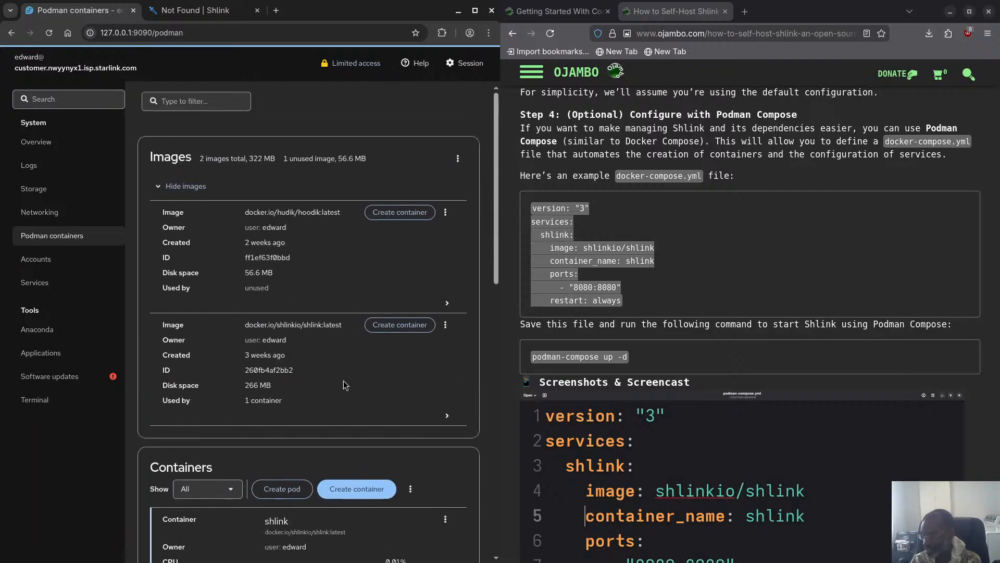
pyautogui.scroll(-3, 301, 387)
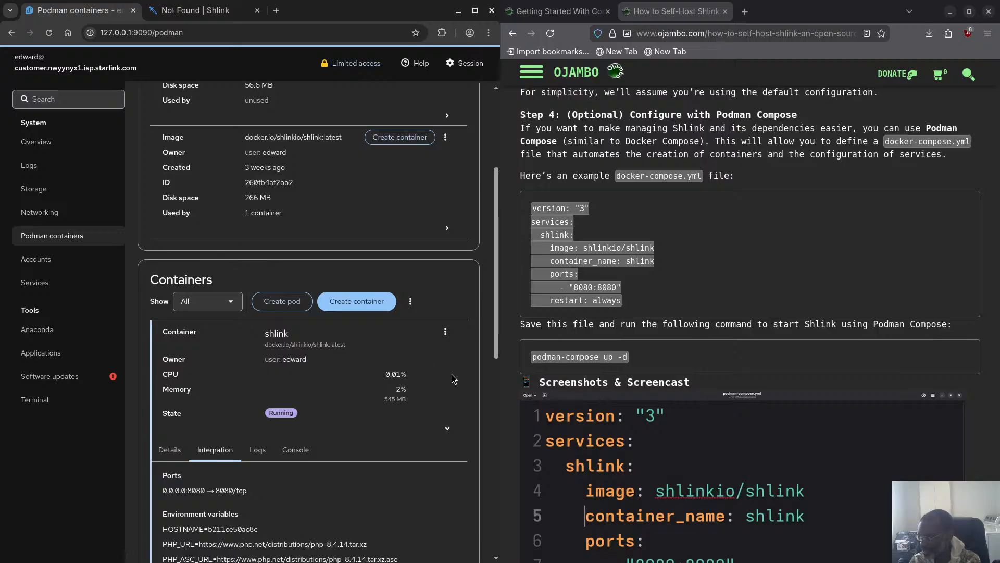
pyautogui.scroll(-8, 450, 444)
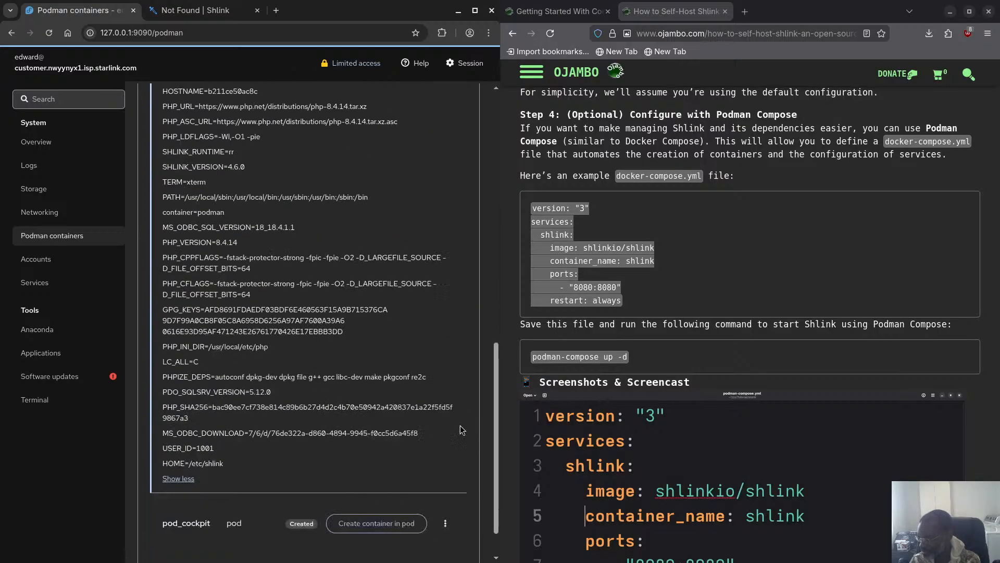
pyautogui.click(446, 523)
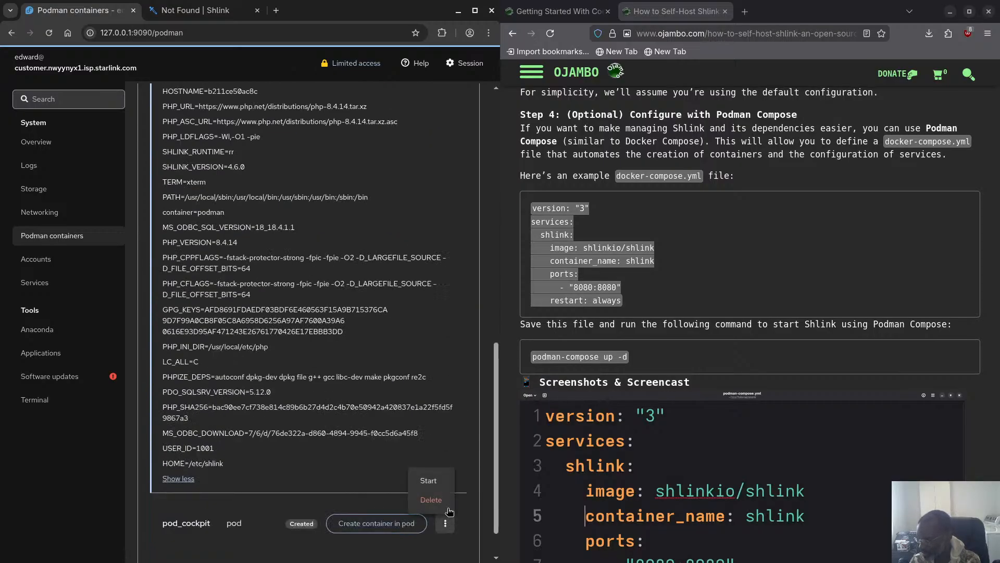
pyautogui.click(446, 524)
# Step: Collapse the expanded information of the shlink container and stop the container
pyautogui.scroll(3, 457, 309)
pyautogui.scroll(3, 456, 310)
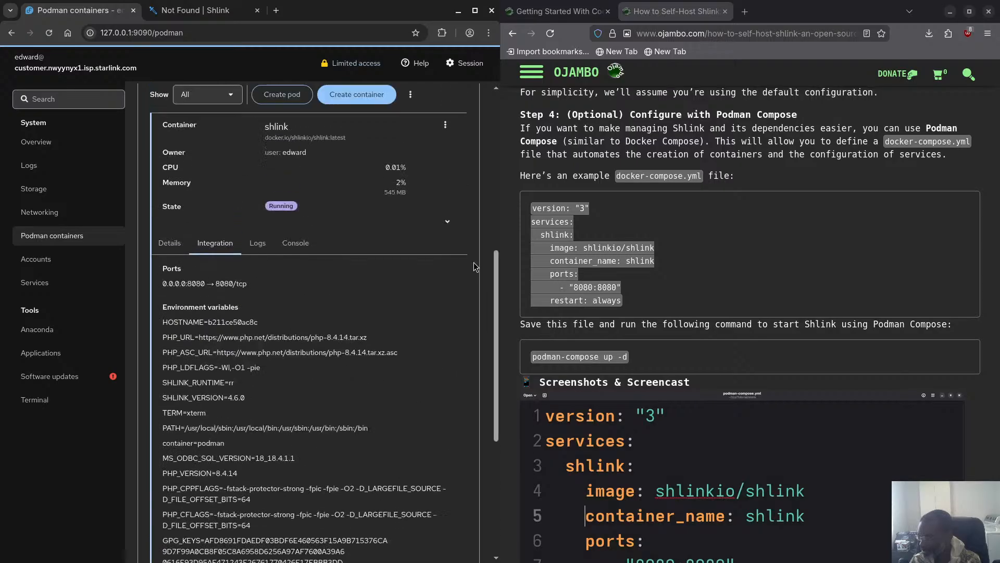
pyautogui.click(447, 296)
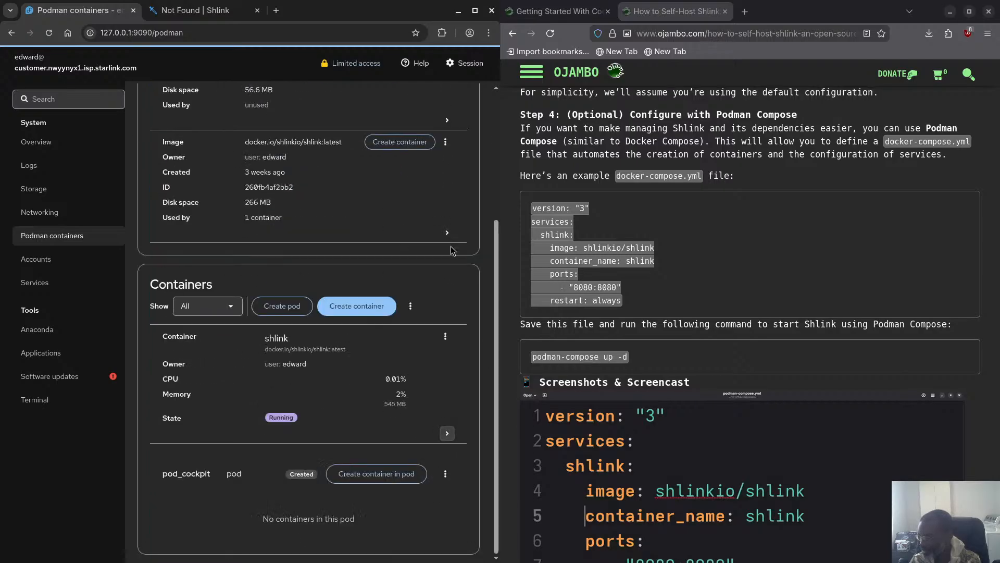
pyautogui.click(446, 336)
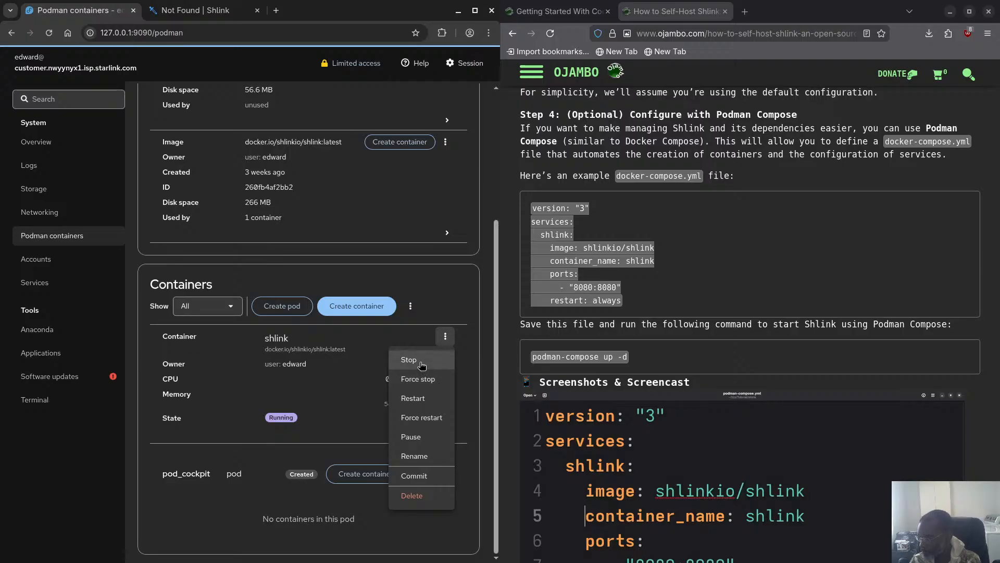
pyautogui.click(422, 365)
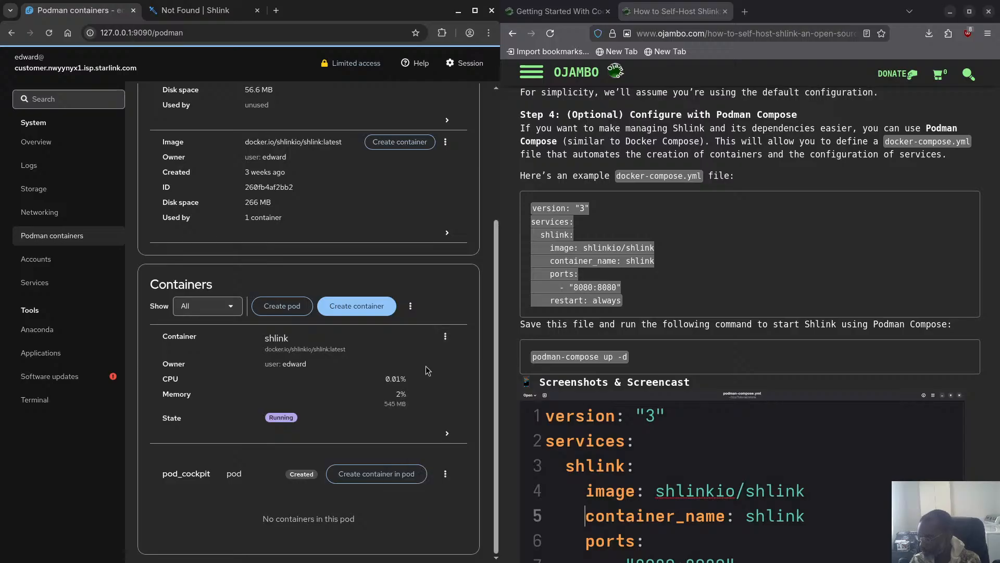
# Step: Recheck the actions offered for the shlink container and for the whole container list without choosing any
pyautogui.click(446, 339)
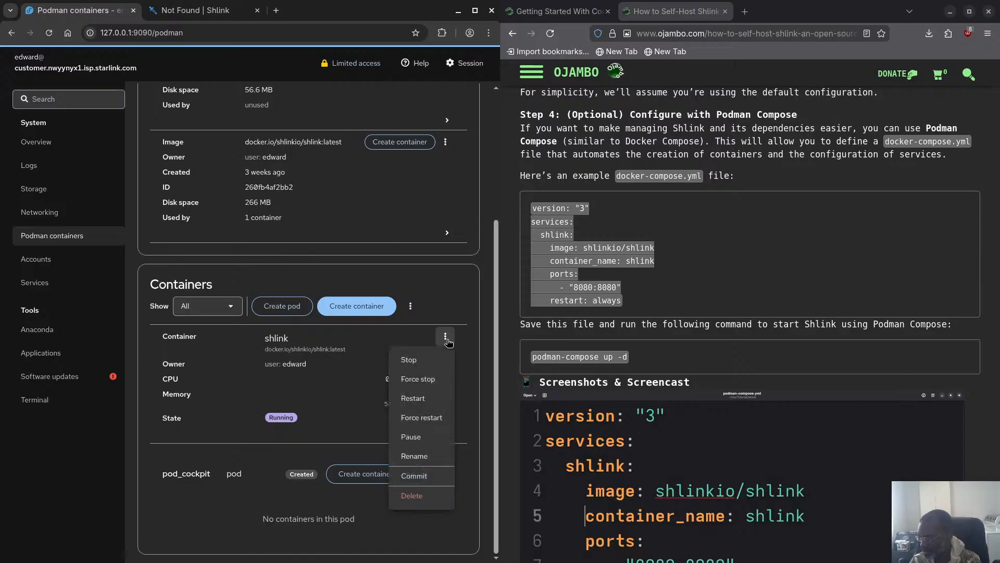
pyautogui.click(363, 434)
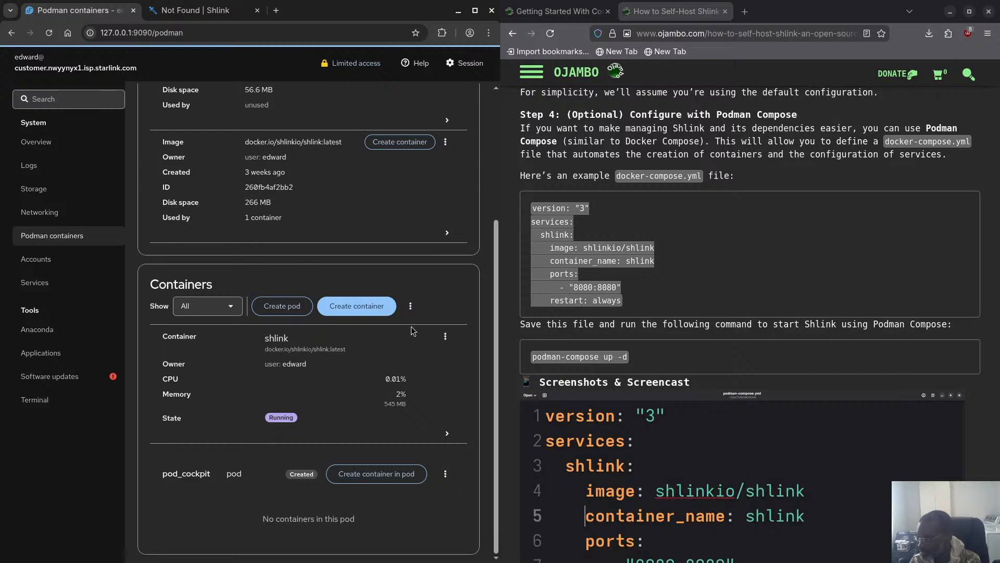
pyautogui.click(447, 337)
pyautogui.click(425, 336)
pyautogui.click(411, 315)
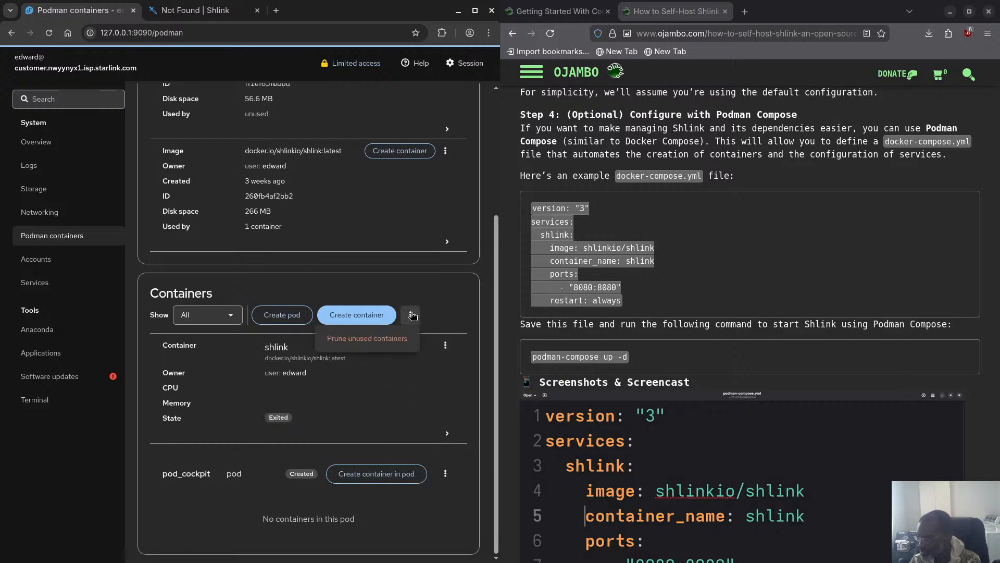
pyautogui.click(467, 309)
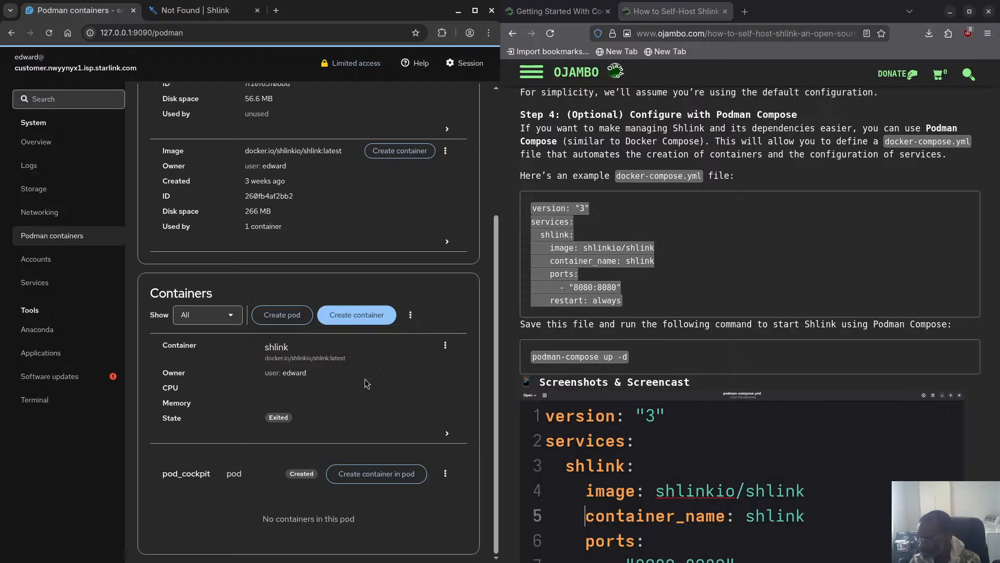
# Step: Expand the shlink container again and check its integration information and details
pyautogui.click(447, 434)
pyautogui.scroll(-5, 290, 357)
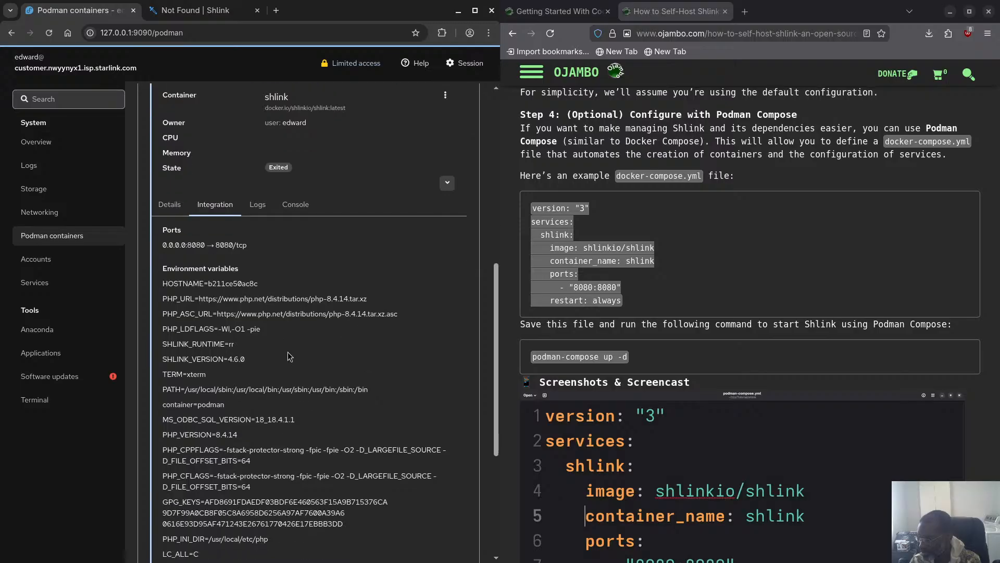
pyautogui.click(169, 204)
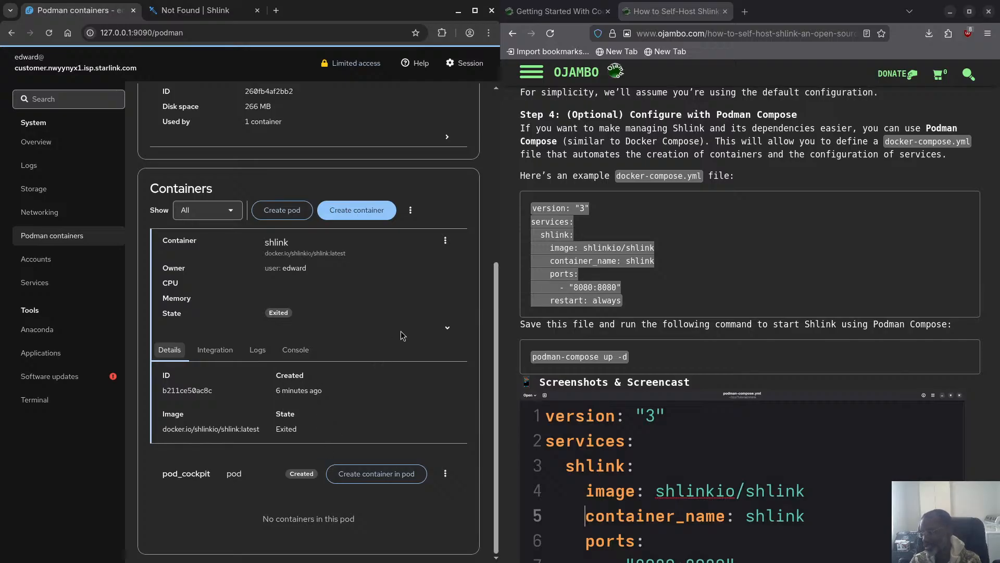
# Step: Delete the exited shlink container and confirm its removal
pyautogui.click(446, 241)
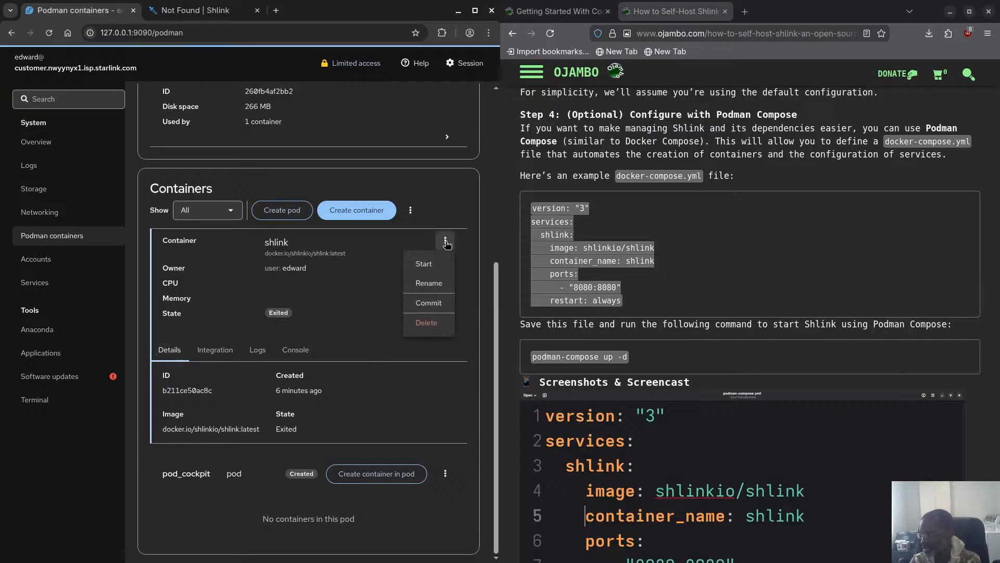
pyautogui.click(424, 323)
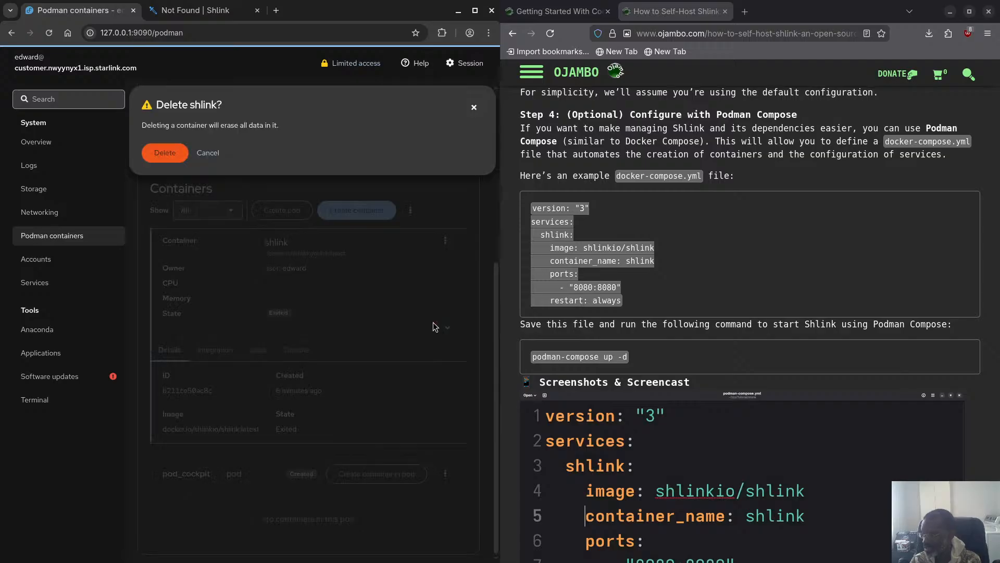
pyautogui.click(166, 154)
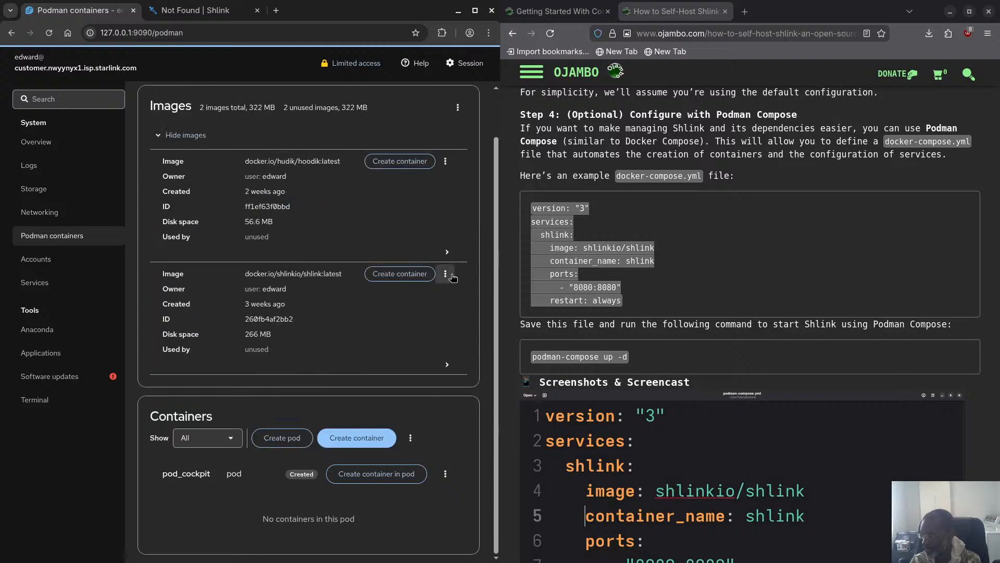
# Step: Start a new container from the docker.io/shlinkio/shlink:latest image and map host port 8080 to container port 8080
pyautogui.click(451, 276)
pyautogui.click(319, 301)
pyautogui.click(399, 274)
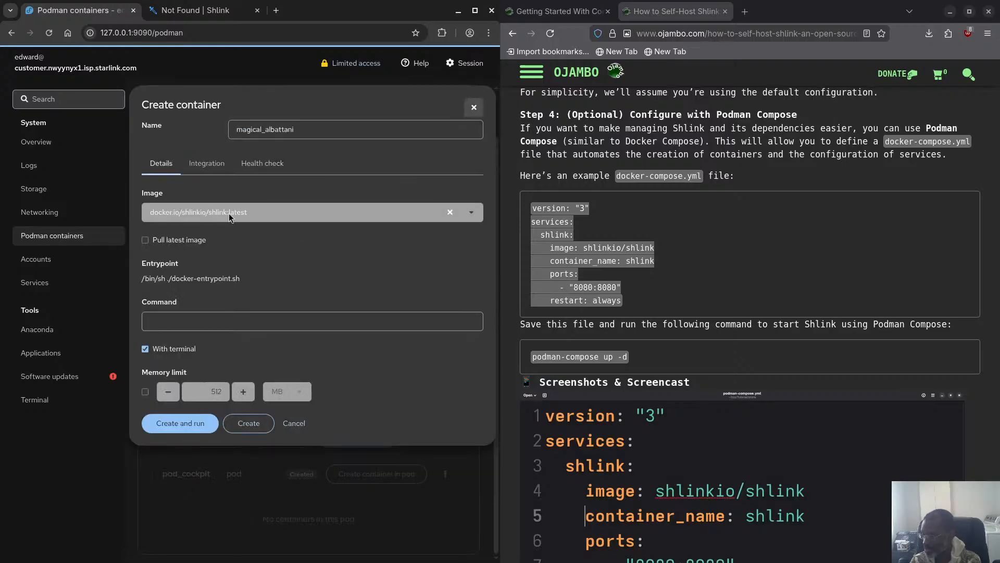
pyautogui.click(195, 169)
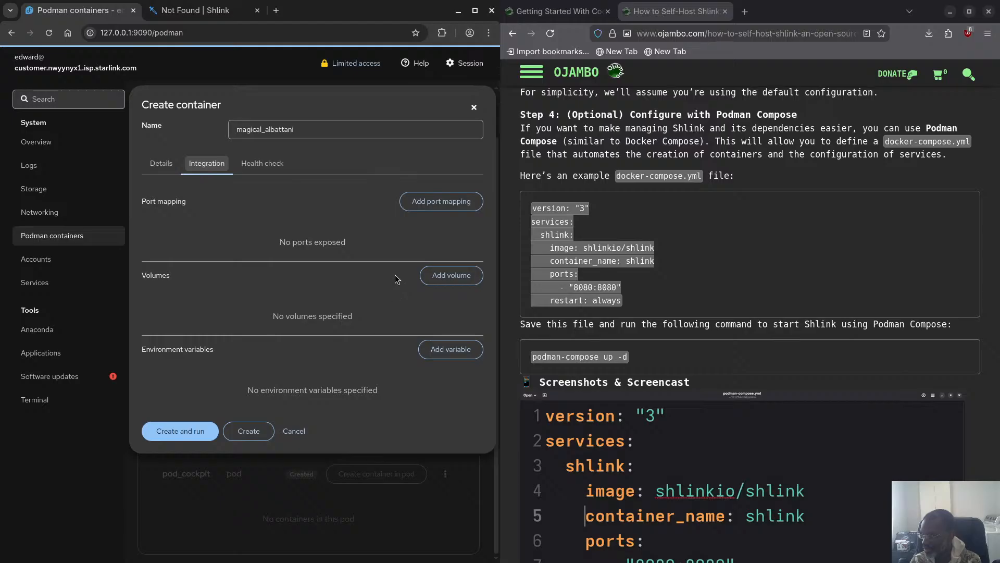
pyautogui.click(441, 202)
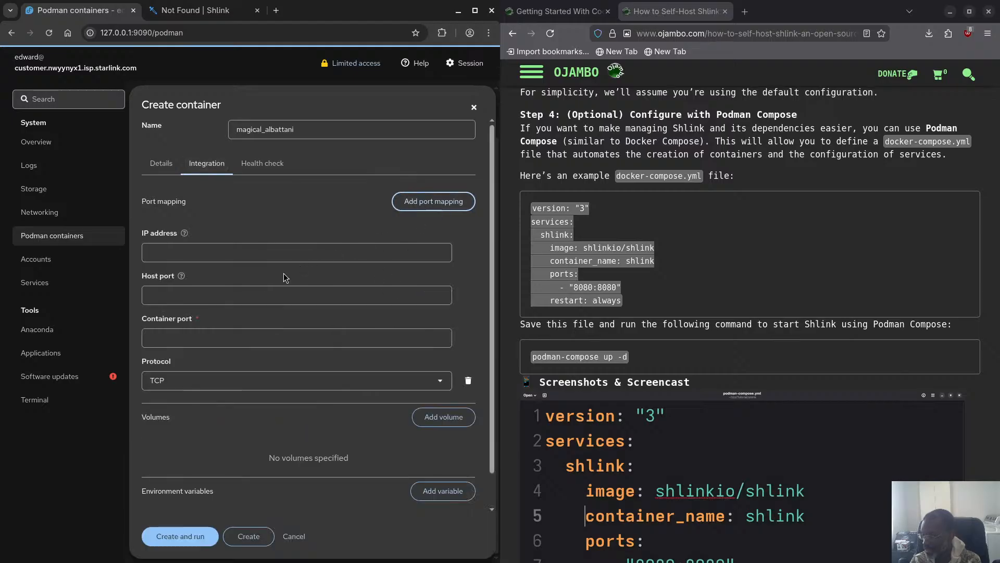
pyautogui.click(207, 301)
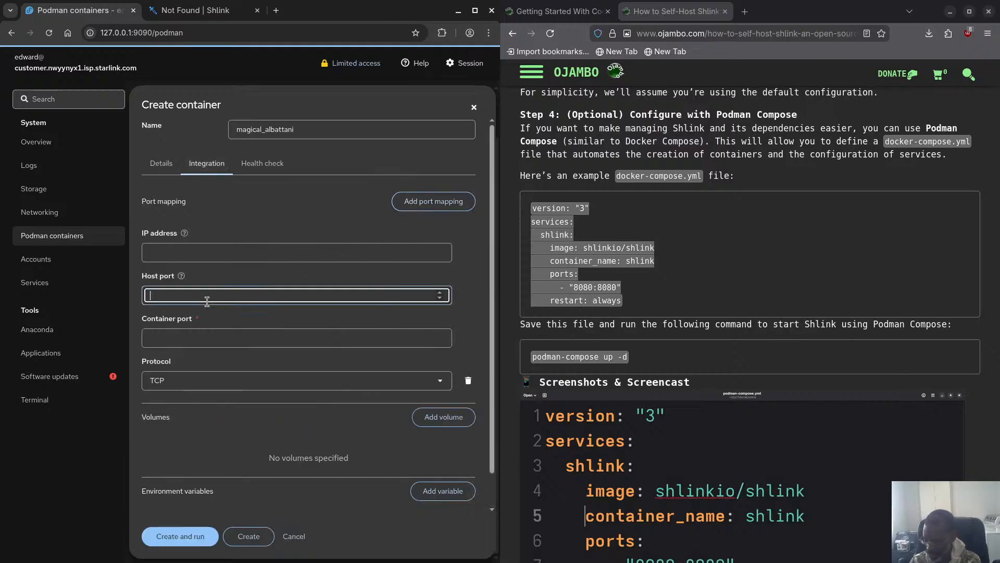
pyautogui.write('8080')
pyautogui.click(159, 336)
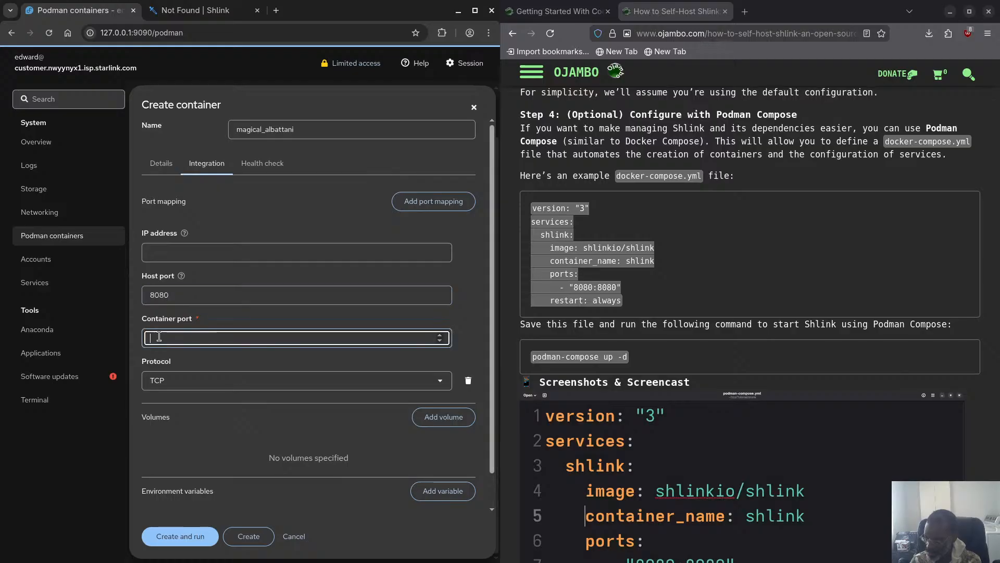
pyautogui.write('8080')
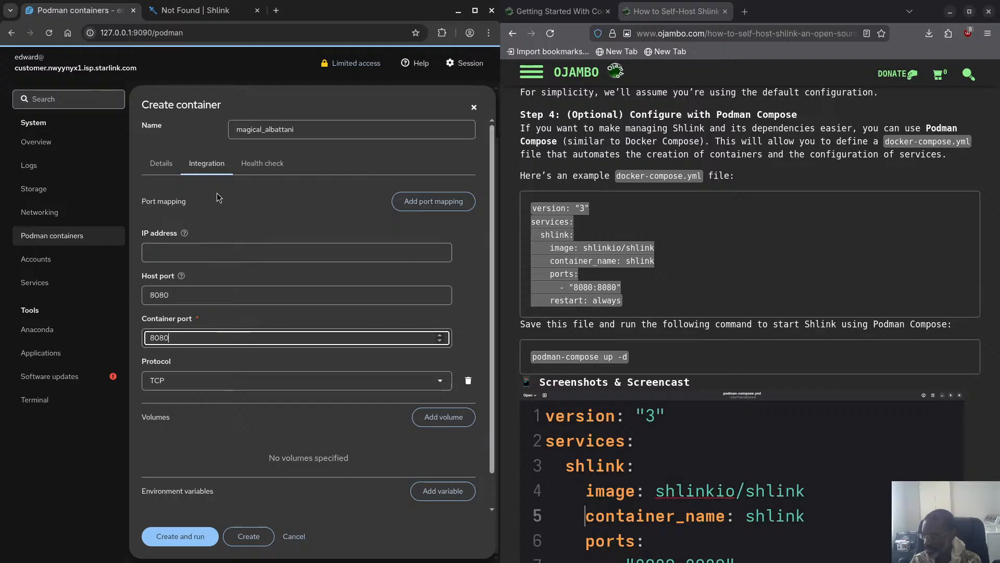
# Step: Add the environment variable IS_HTTPS_ENABLED with the value false to the new container
pyautogui.scroll(-1, 252, 262)
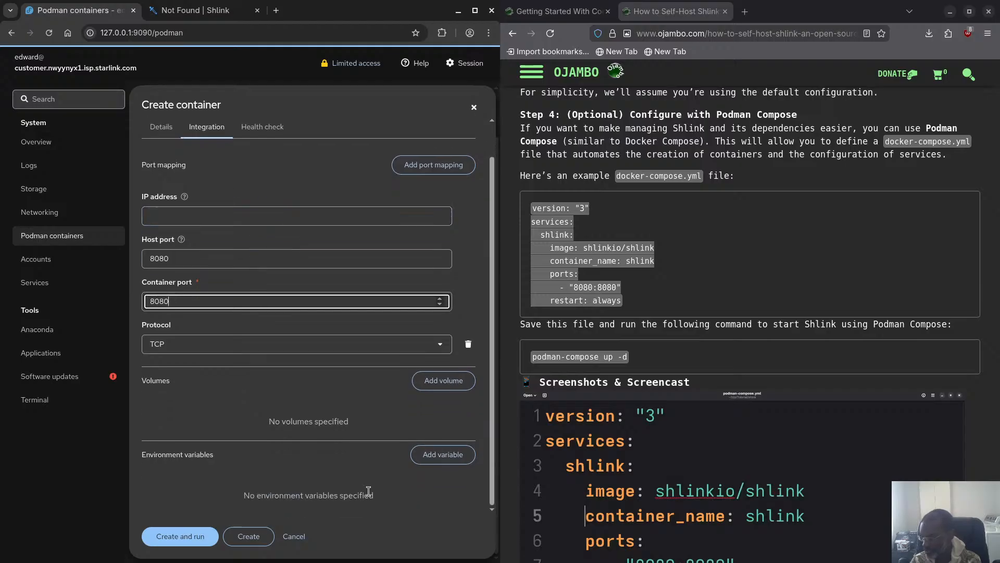
pyautogui.click(437, 454)
pyautogui.scroll(-2, 339, 472)
pyautogui.scroll(-1, 339, 471)
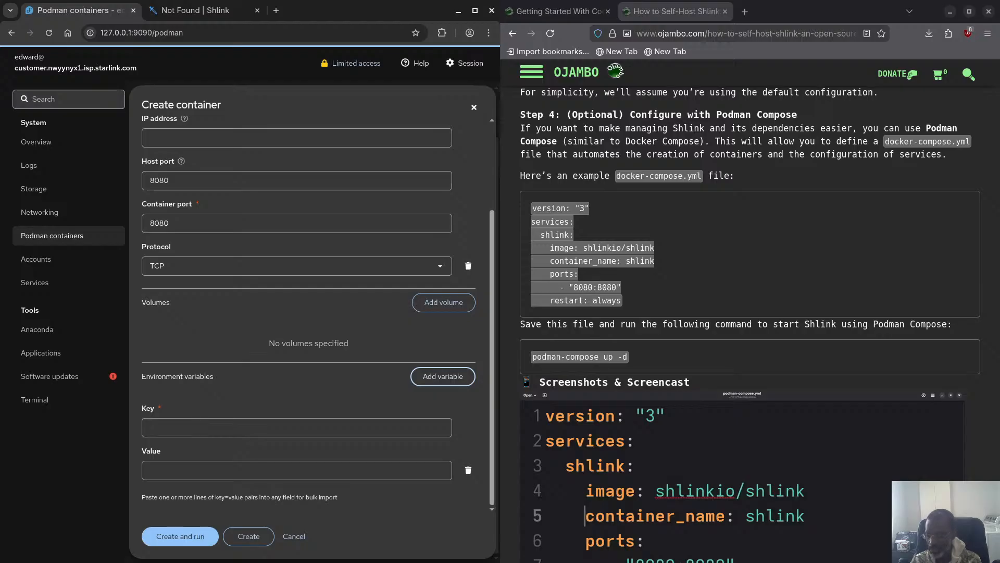
pyautogui.hotkey('alt', 'Tab')
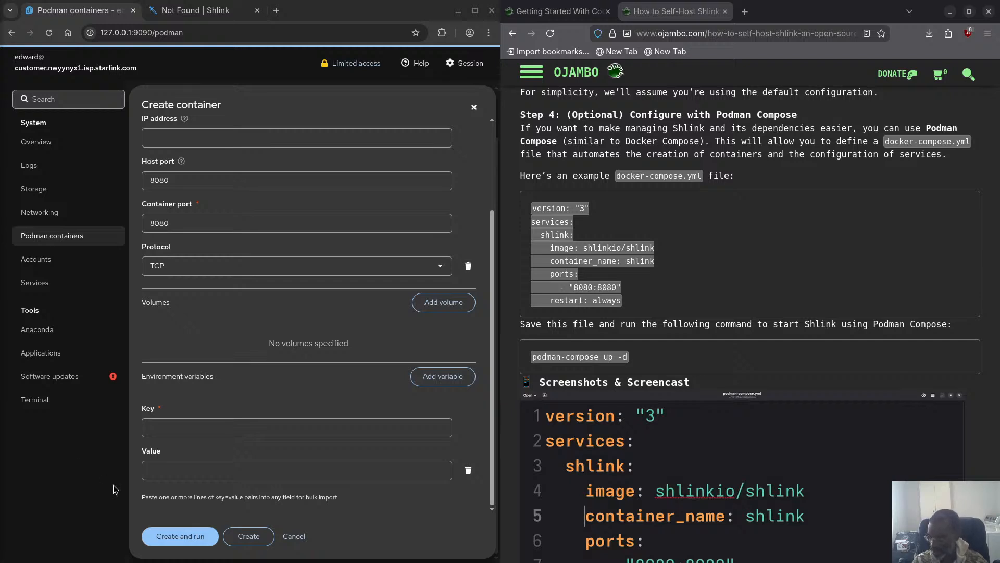
pyautogui.click(162, 427)
pyautogui.write('IS_HTTPS_ENABLED')
pyautogui.click(182, 478)
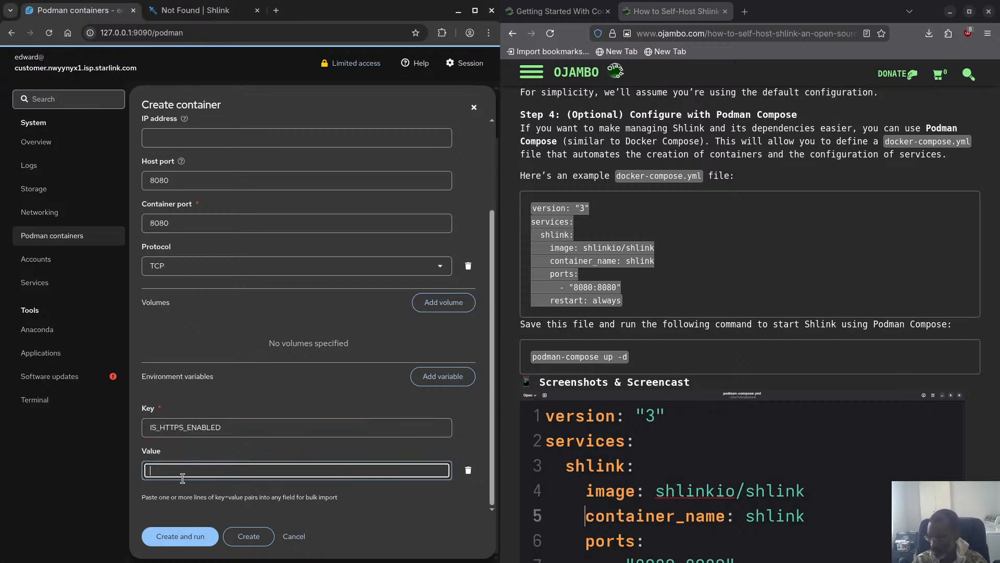
pyautogui.write('false')
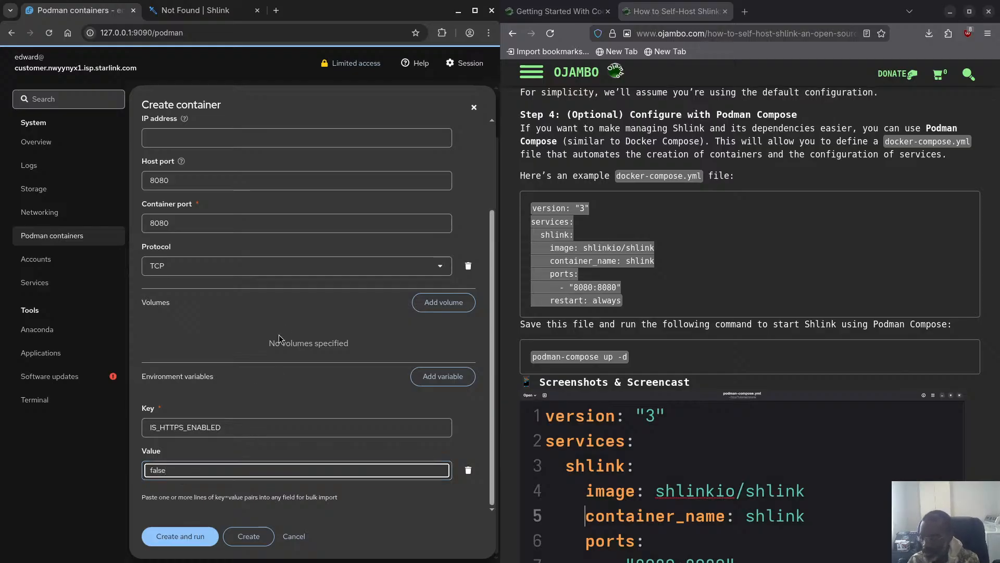
# Step: Set the health check's unhealthy action to Restart, and create and run the container
pyautogui.scroll(3, 275, 292)
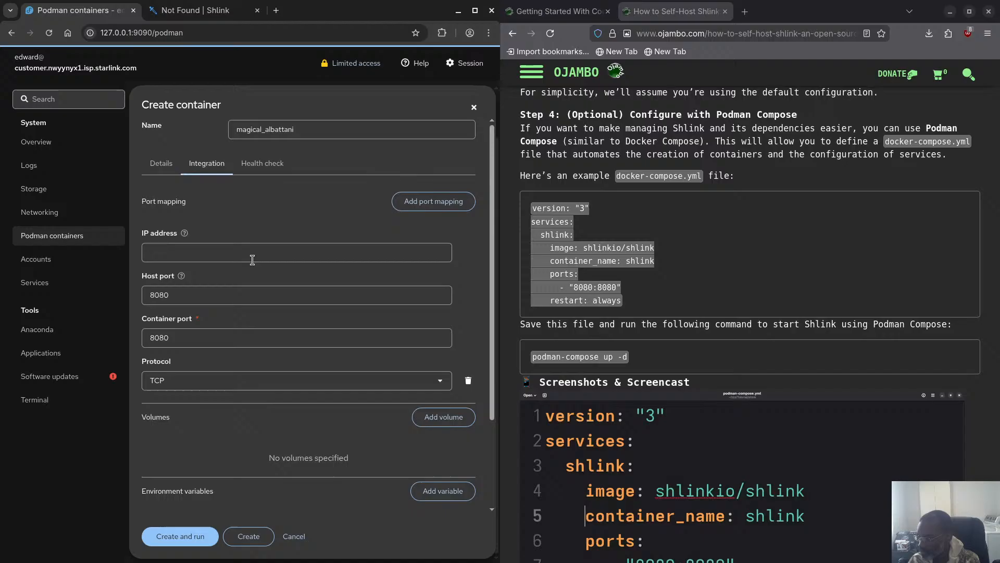
pyautogui.click(265, 169)
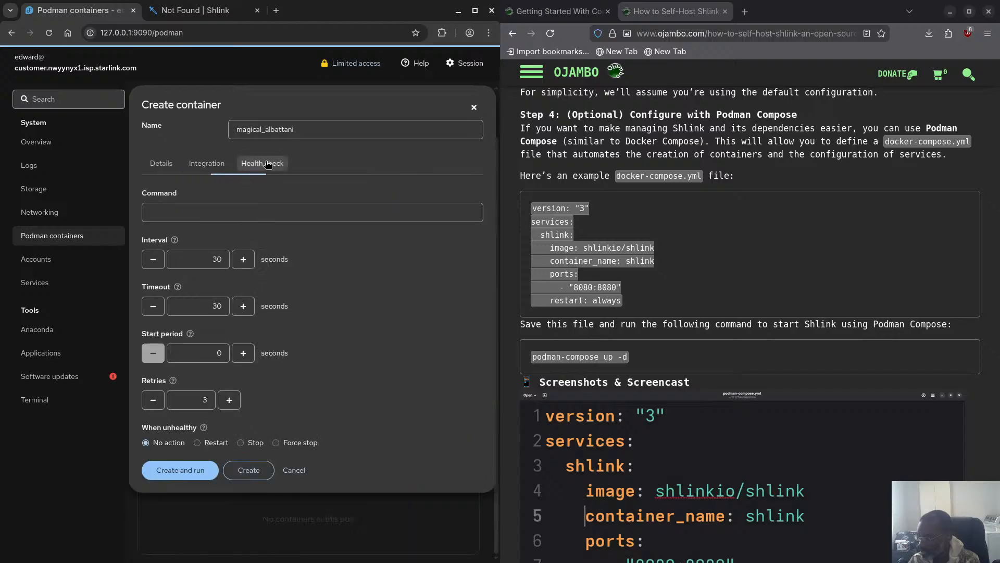
pyautogui.click(198, 443)
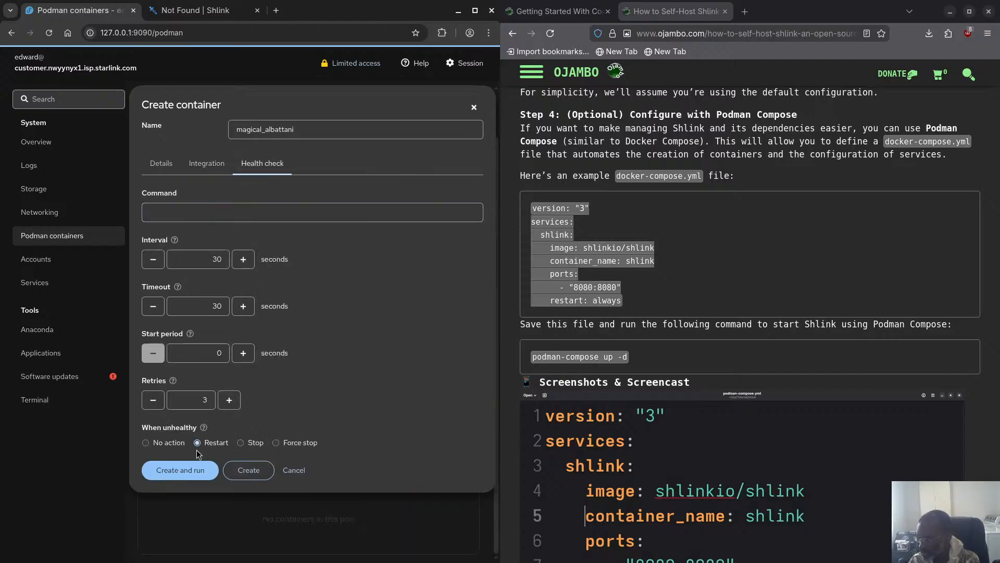
pyautogui.click(189, 475)
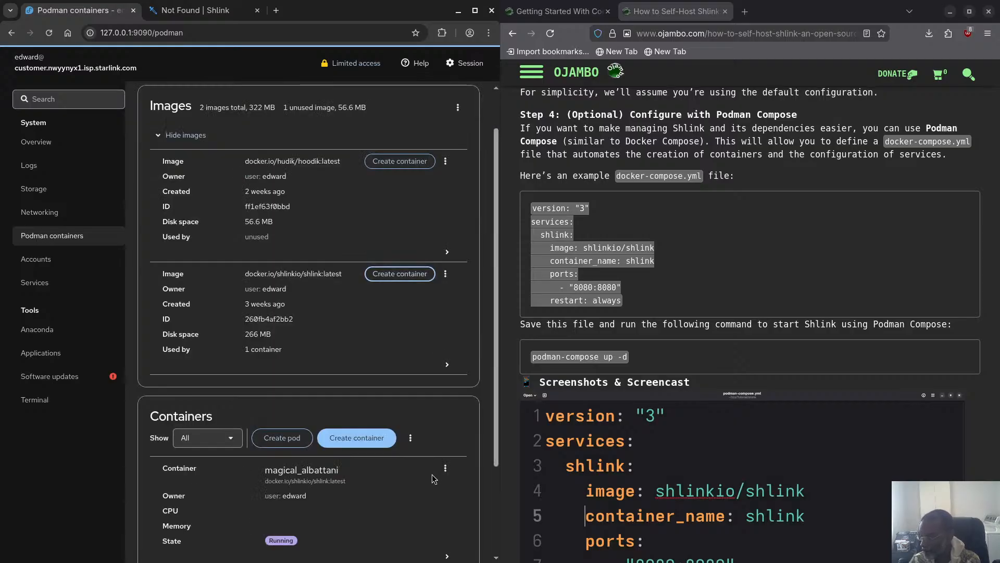
pyautogui.scroll(-3, 437, 405)
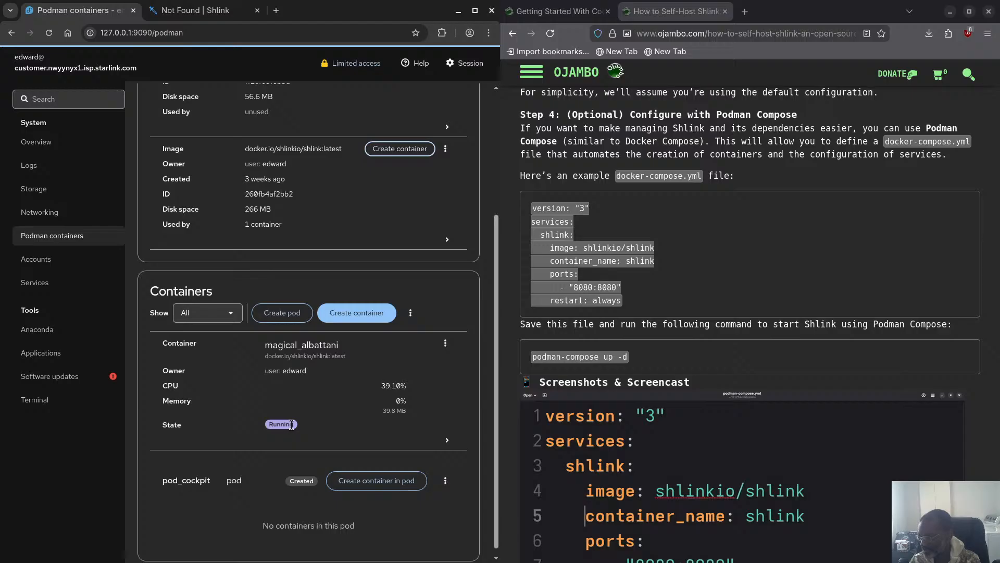
# Step: Load the Shlink page at localhost:8080/welcome/ in place of the 127.0.0.1 address
pyautogui.click(191, 11)
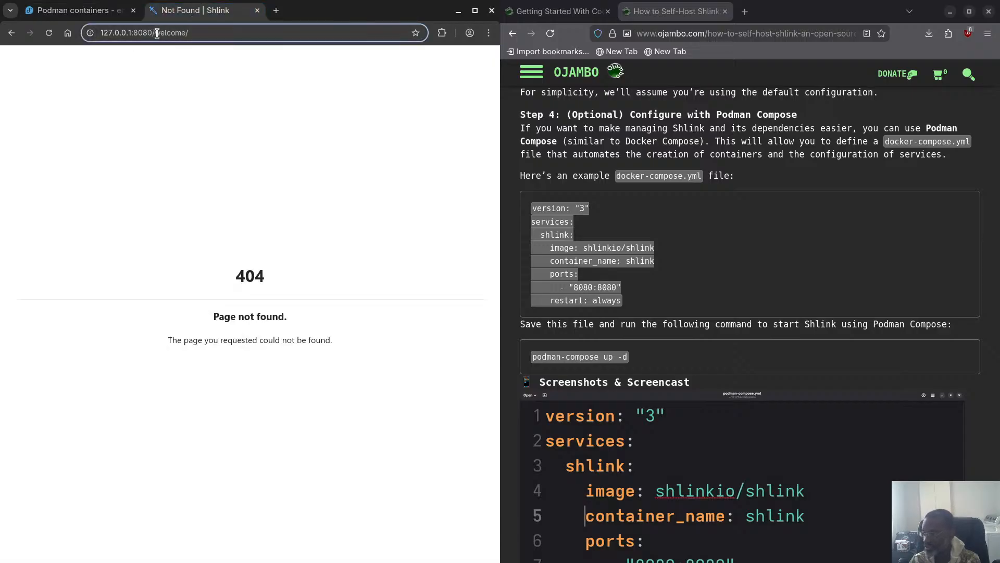
pyautogui.moveTo(155, 33); pyautogui.dragTo(259, 47)
pyautogui.press('BackSpace')
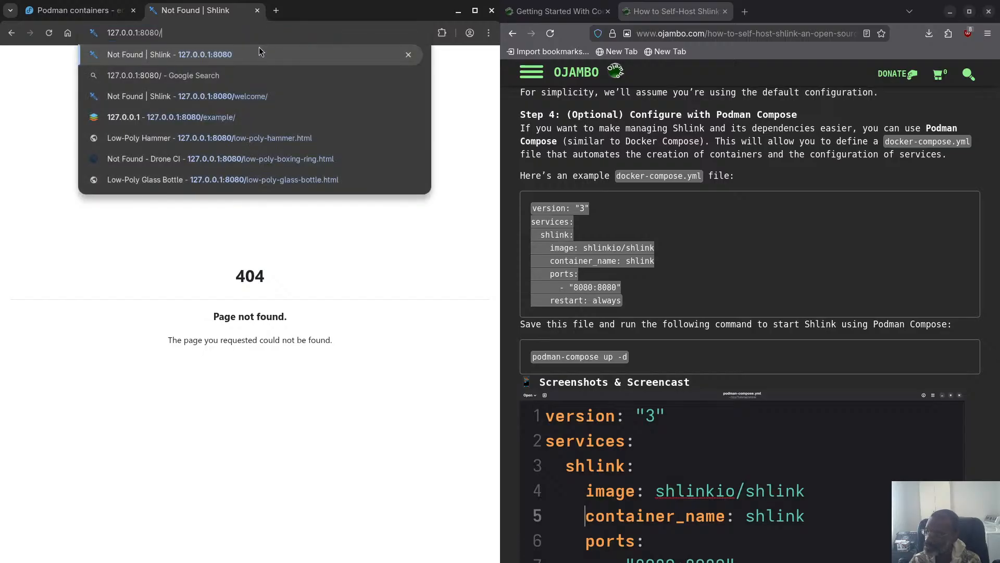
pyautogui.press('Escape')
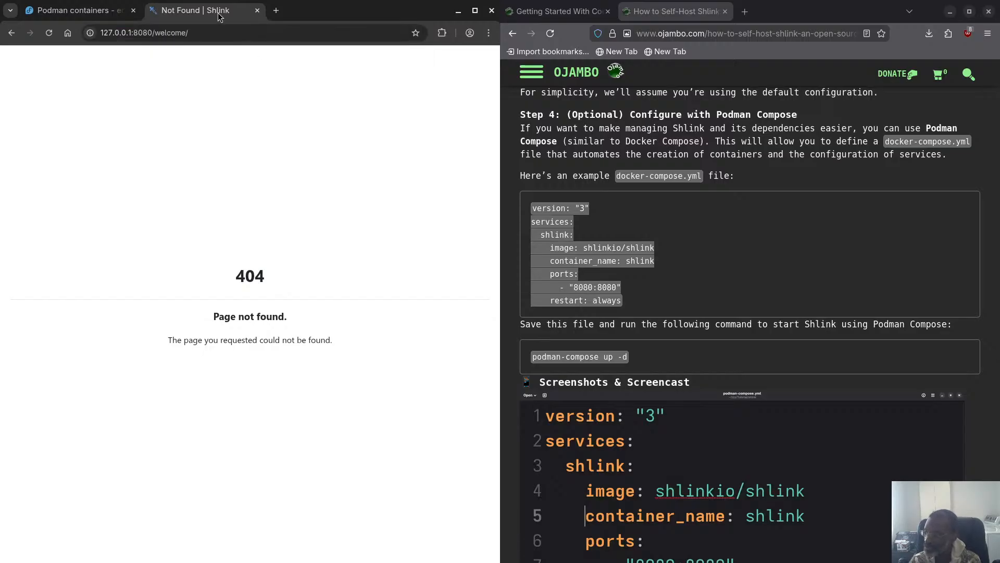
pyautogui.moveTo(131, 33); pyautogui.dragTo(61, 32)
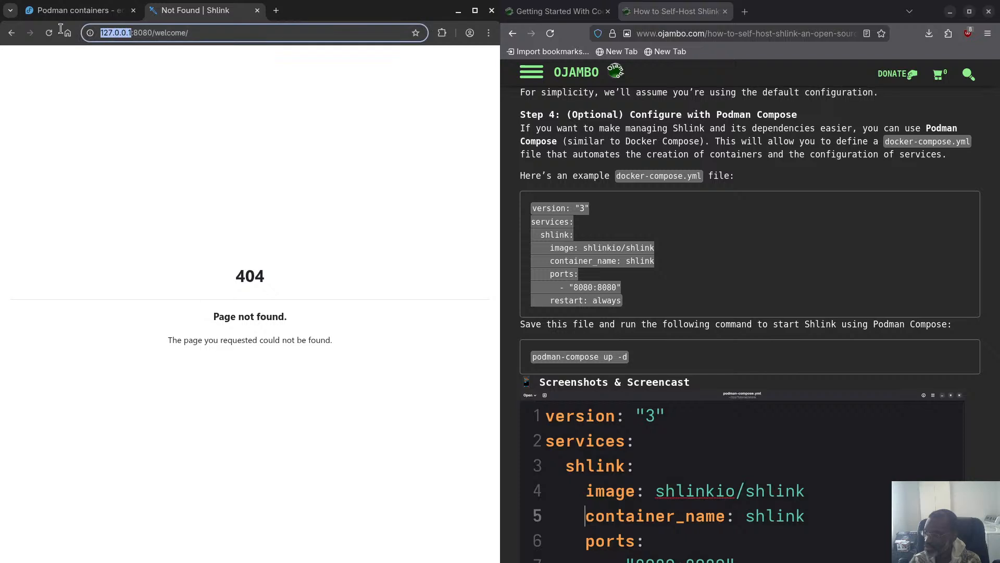
pyautogui.write('localhost')
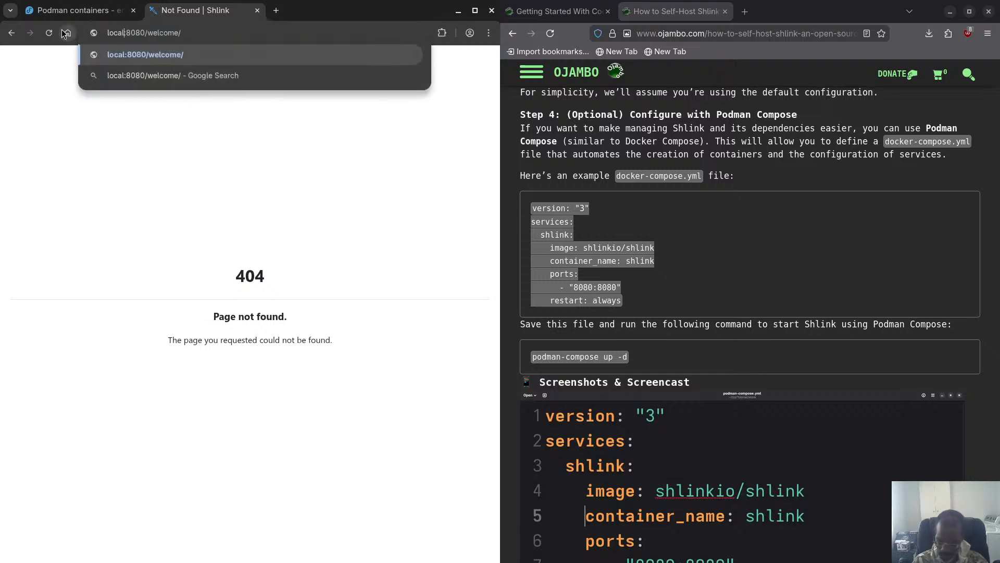
pyautogui.press('Return')
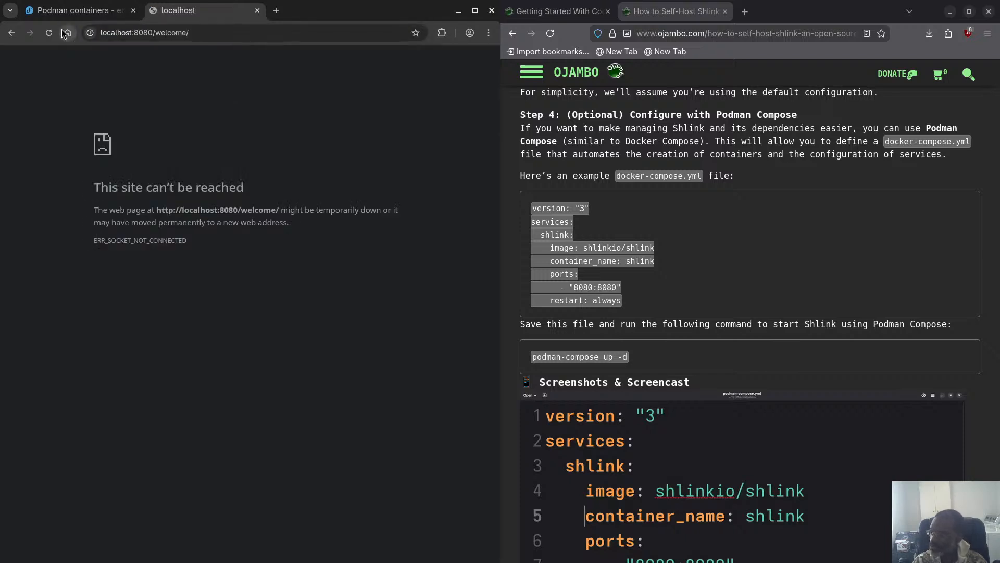
# Step: Remove the welcome path from the address and load localhost:8080
pyautogui.moveTo(165, 32); pyautogui.dragTo(256, 33)
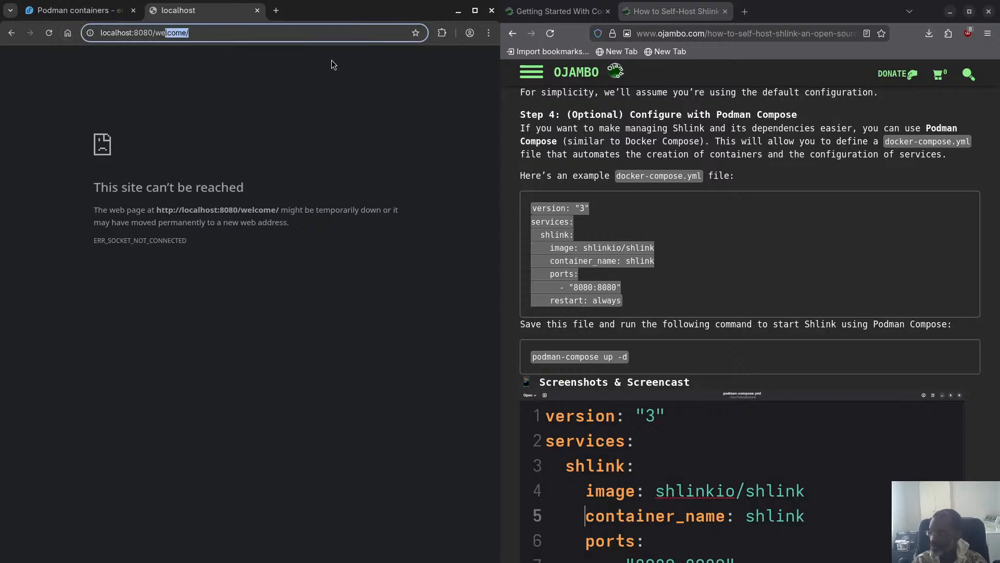
pyautogui.press('BackSpace')
pyautogui.press('BackSpace')
pyautogui.press('BackSpace')
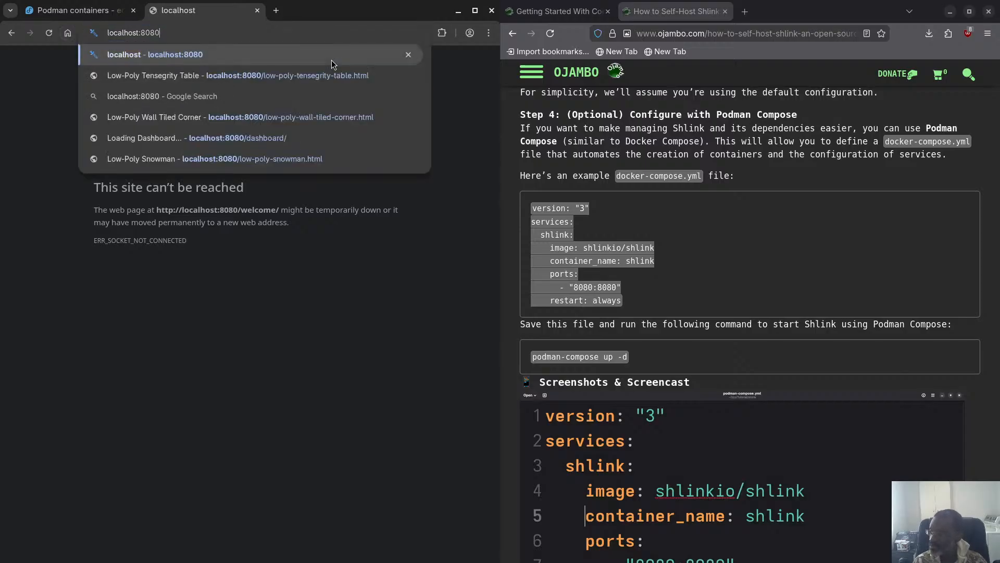
pyautogui.press('Return')
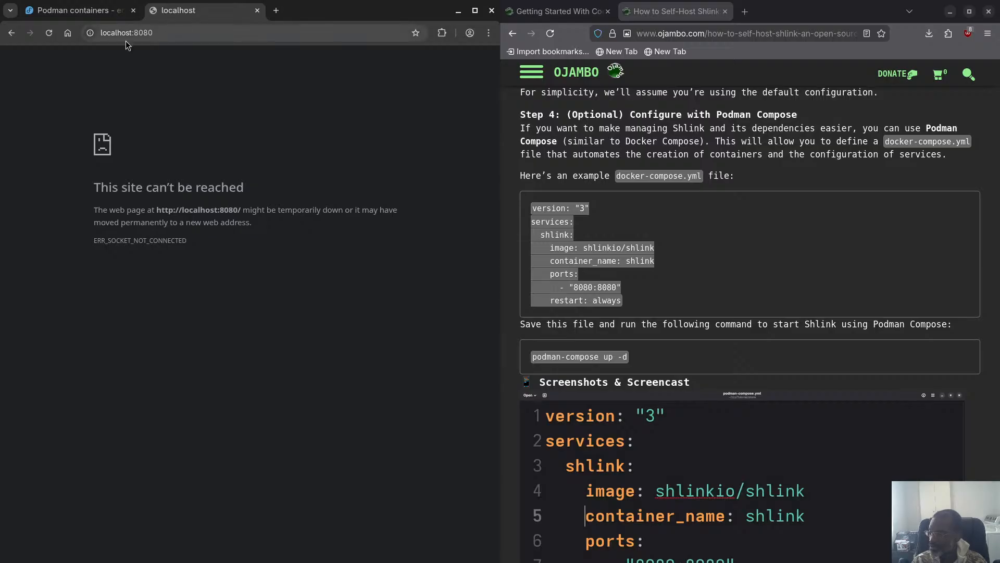
pyautogui.doubleClick(108, 33)
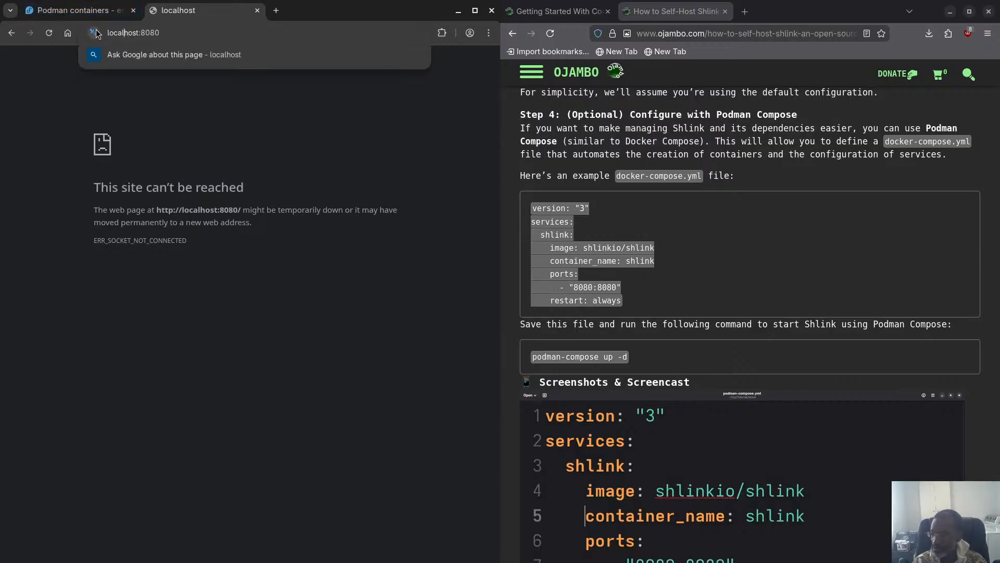
pyautogui.write('http')
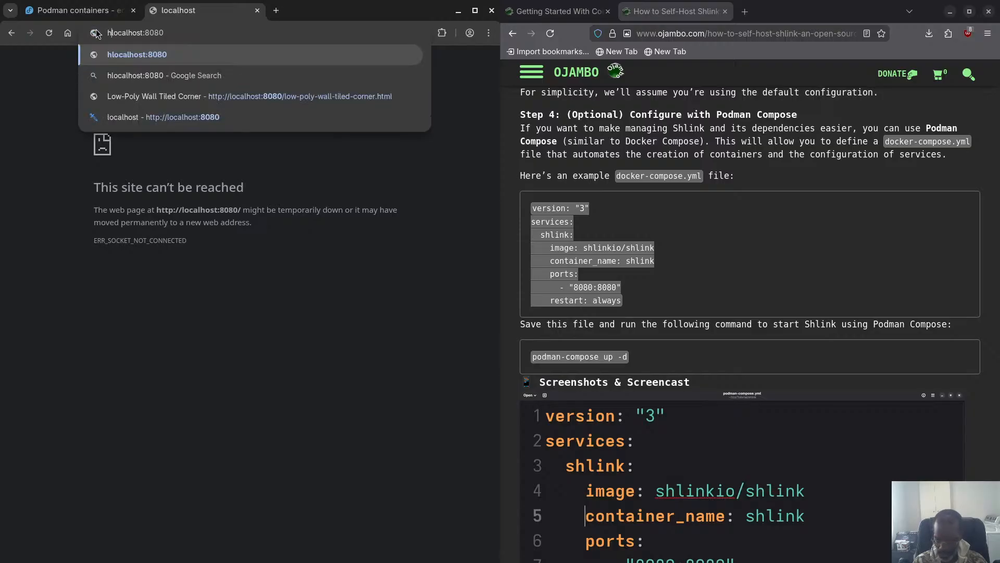
pyautogui.write('://')
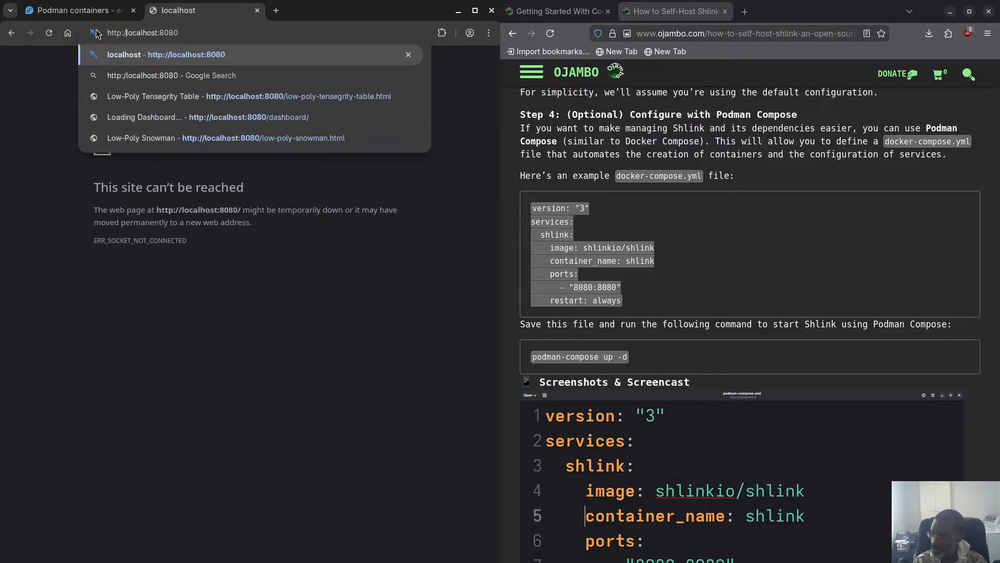
pyautogui.press('Return')
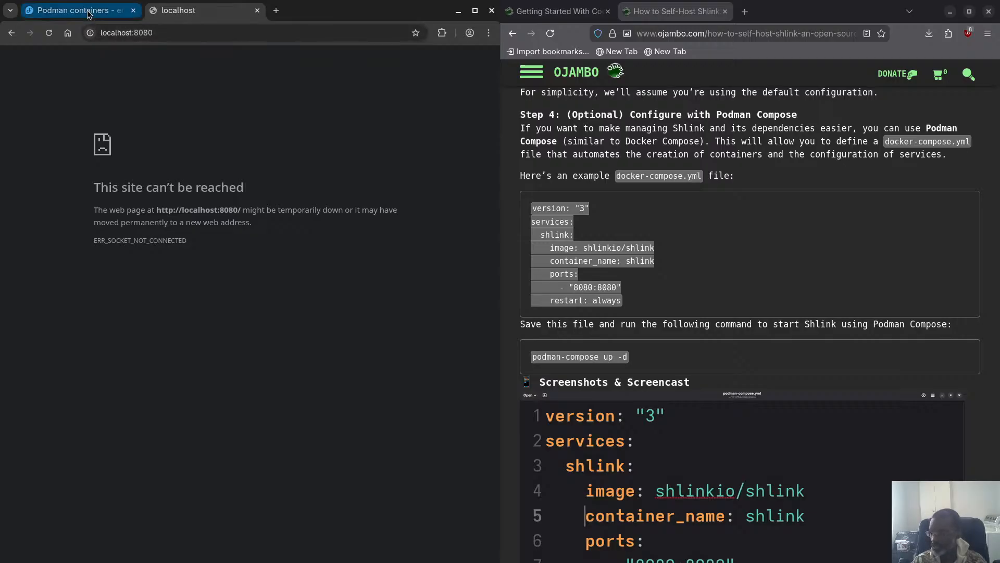
# Step: Retry loading localhost:8080, and return to the Podman containers page
pyautogui.moveTo(88, 14)
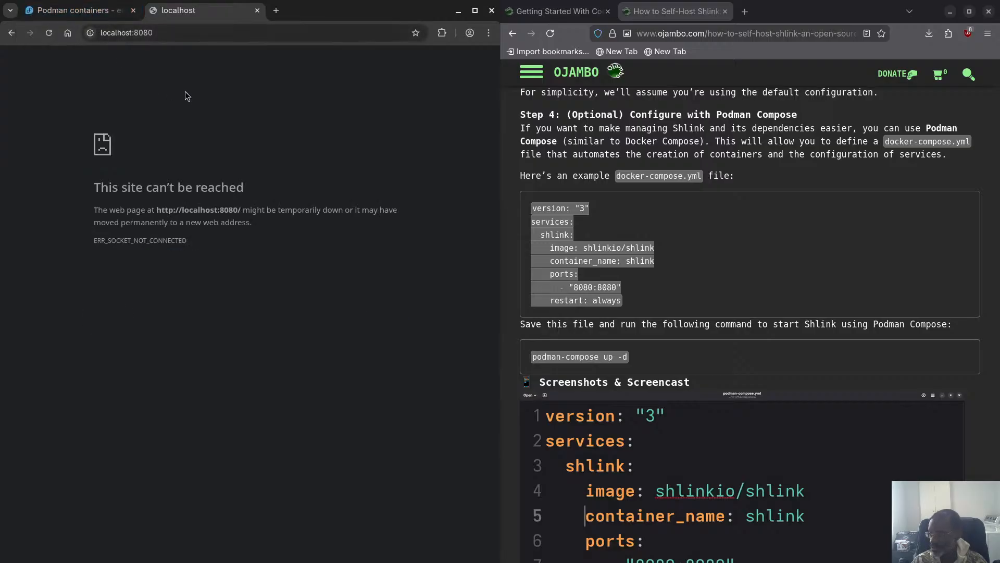
pyautogui.click(186, 33)
pyautogui.click(188, 35)
pyautogui.press('Return')
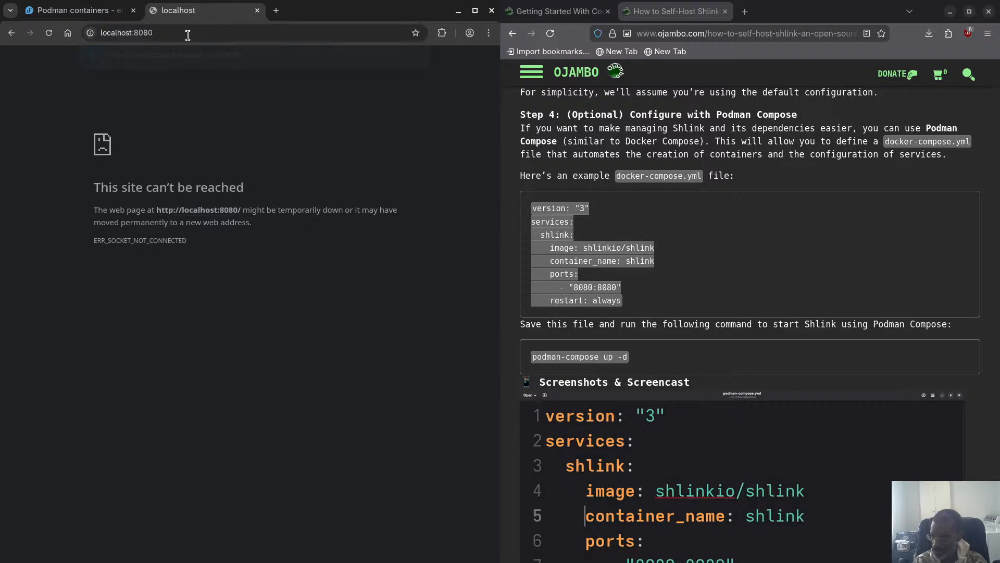
pyautogui.click(98, 11)
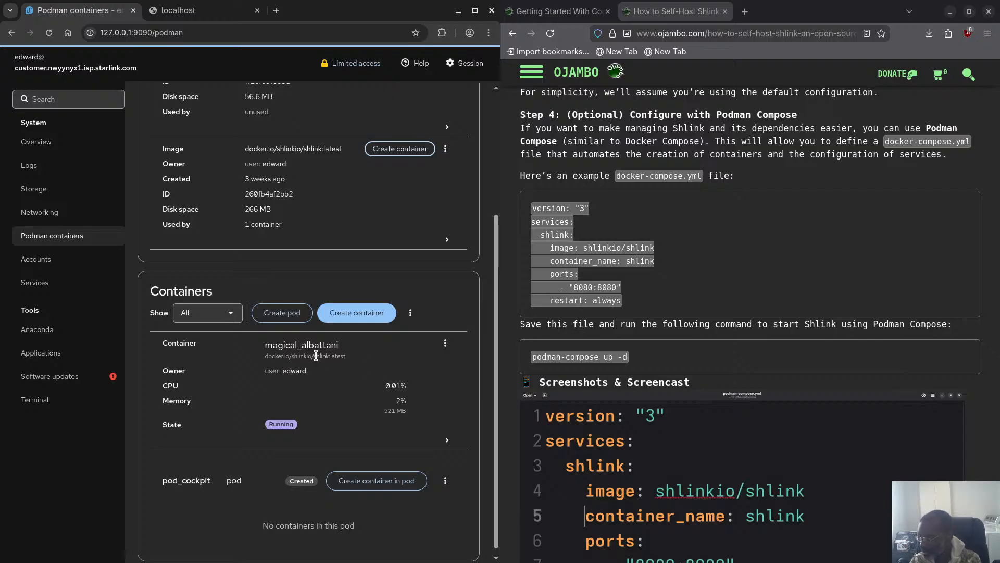
# Step: Switch to the terminal, clear its output, and list all containers with podman ps -a
pyautogui.scroll(-1, 337, 354)
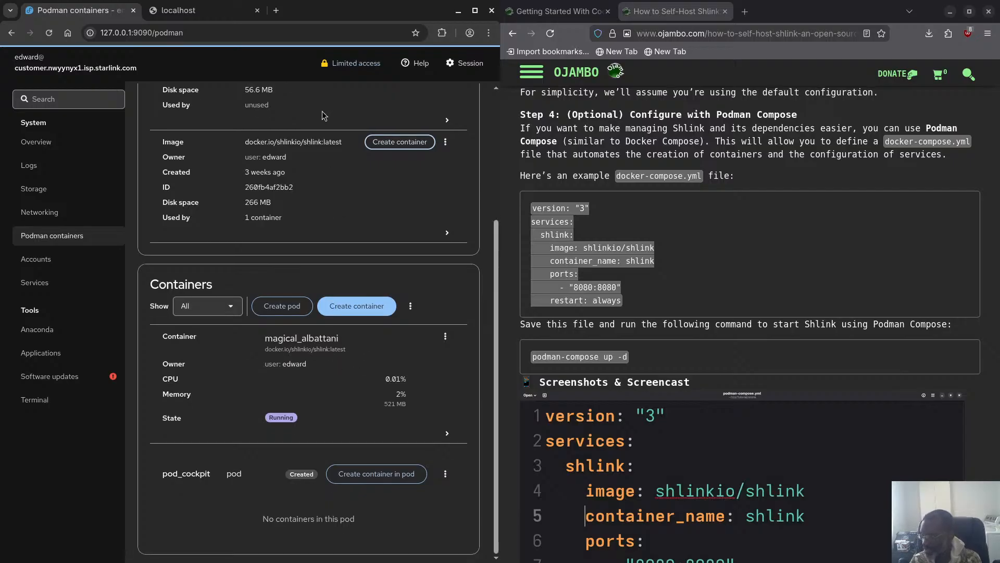
pyautogui.press('super')
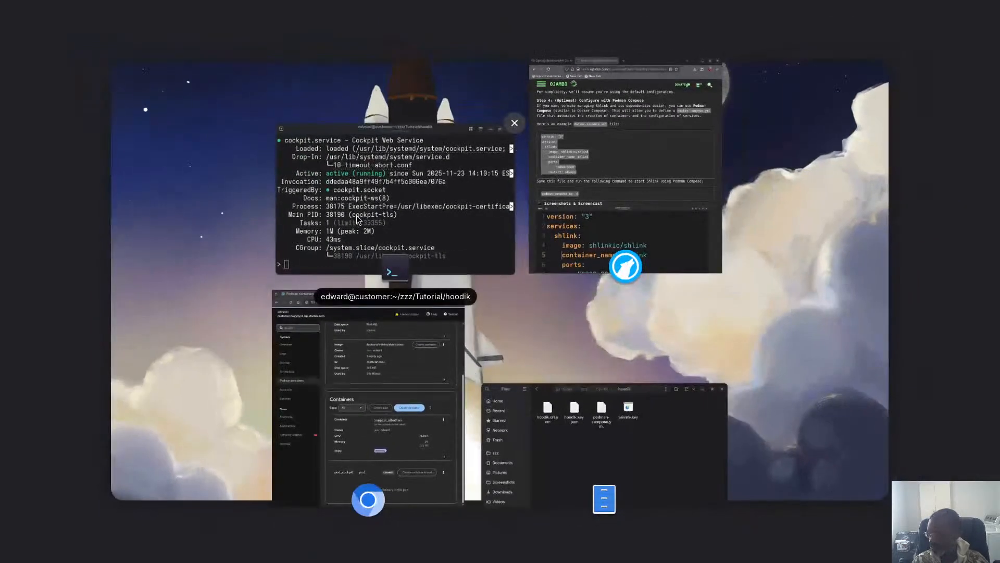
pyautogui.click(334, 231)
pyautogui.write('cl')
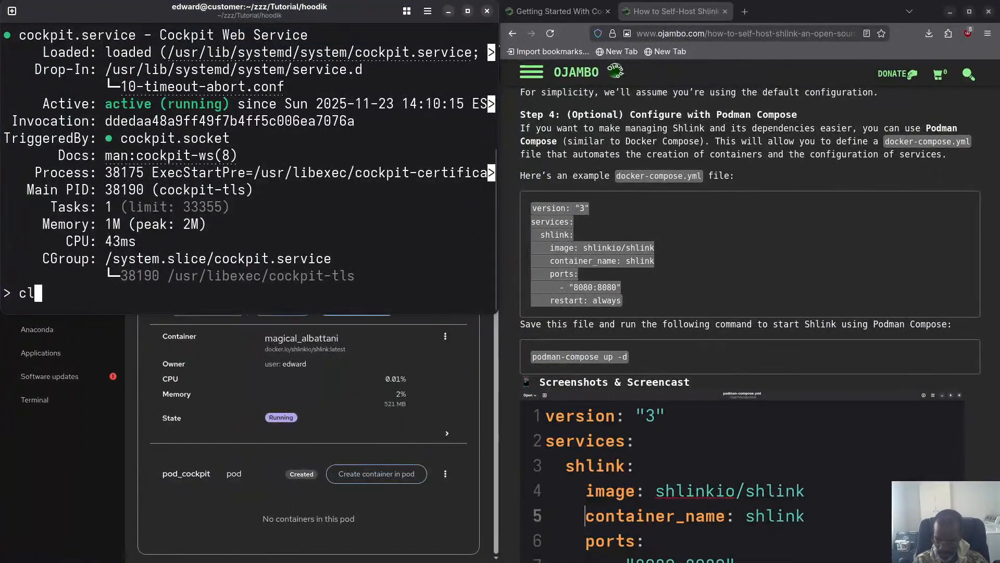
pyautogui.press('Return')
pyautogui.write('podman')
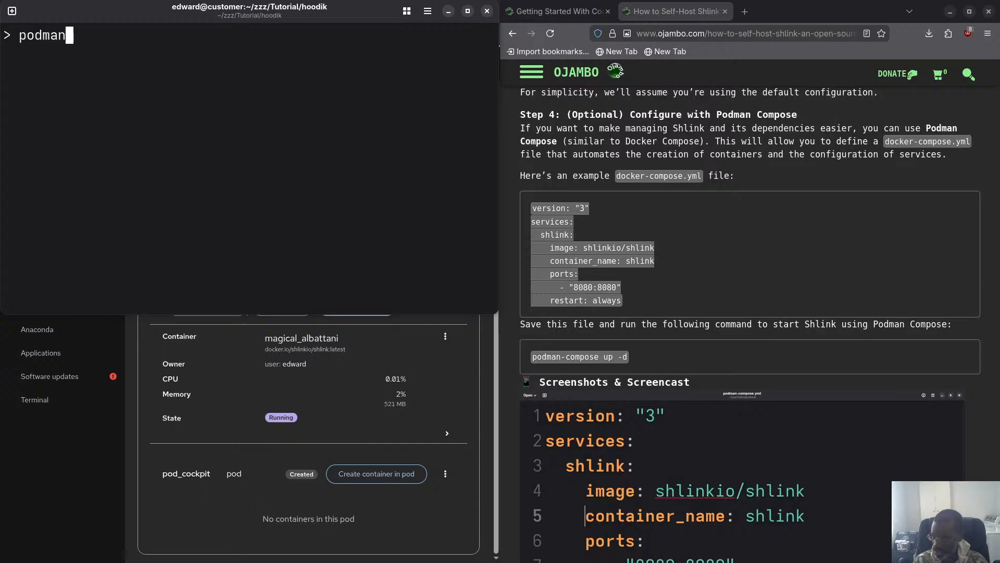
pyautogui.write(' ps -a')
pyautogui.press('Return')
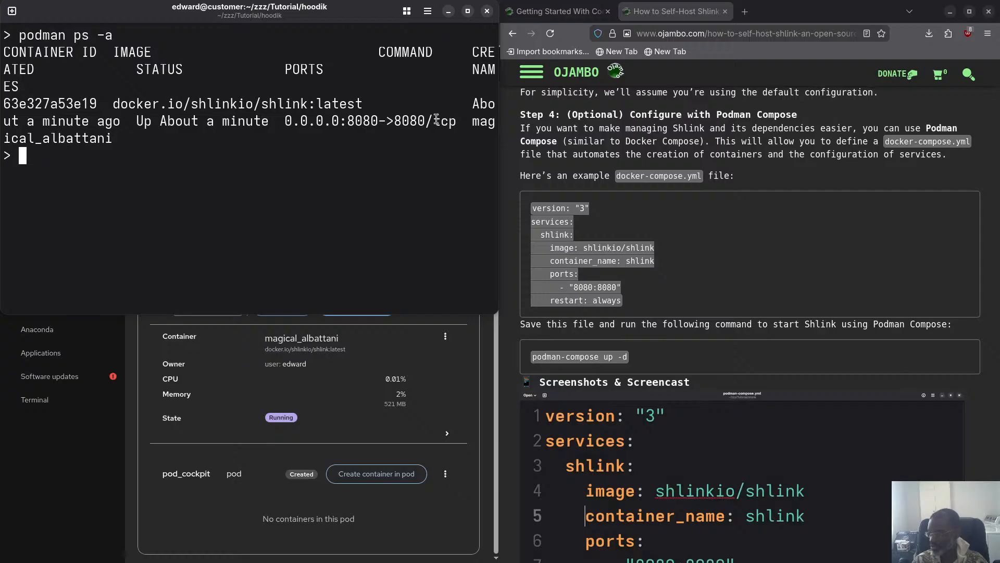
# Step: Copy the Shlink container's name from the listing and run podman logs magical_albattani
pyautogui.doubleClick(68, 139)
pyautogui.rightClick(68, 139)
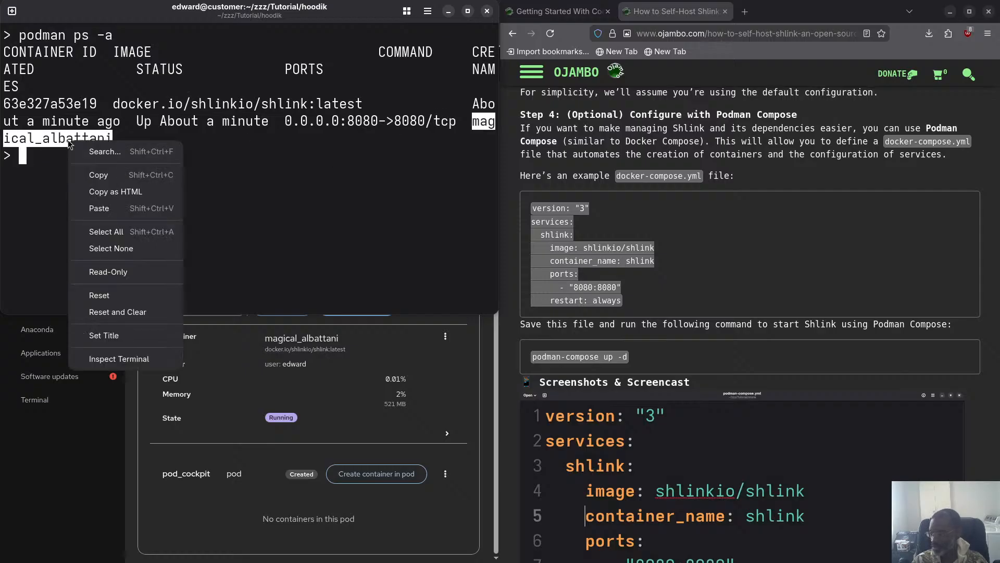
pyautogui.click(94, 174)
pyautogui.click(187, 206)
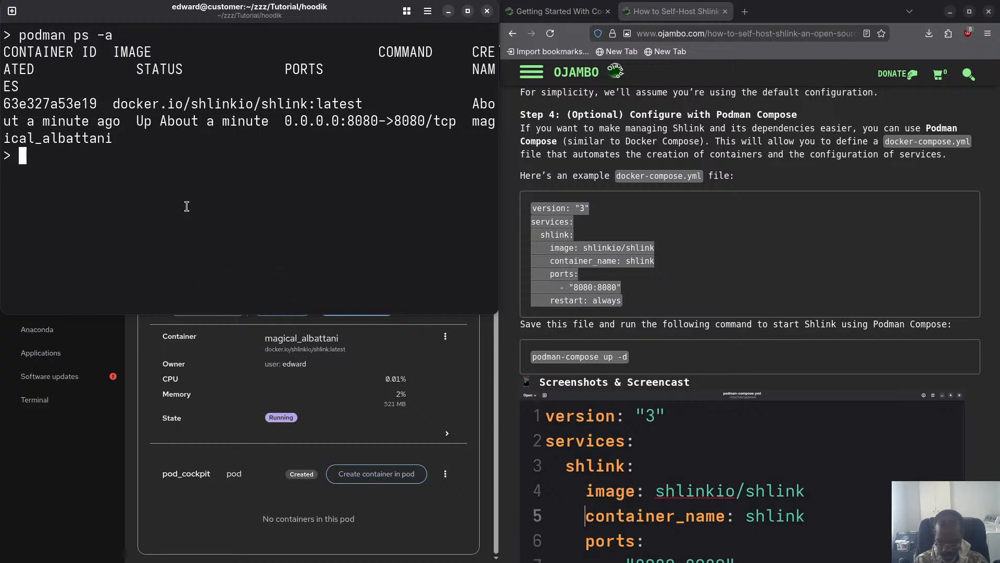
pyautogui.write('p')
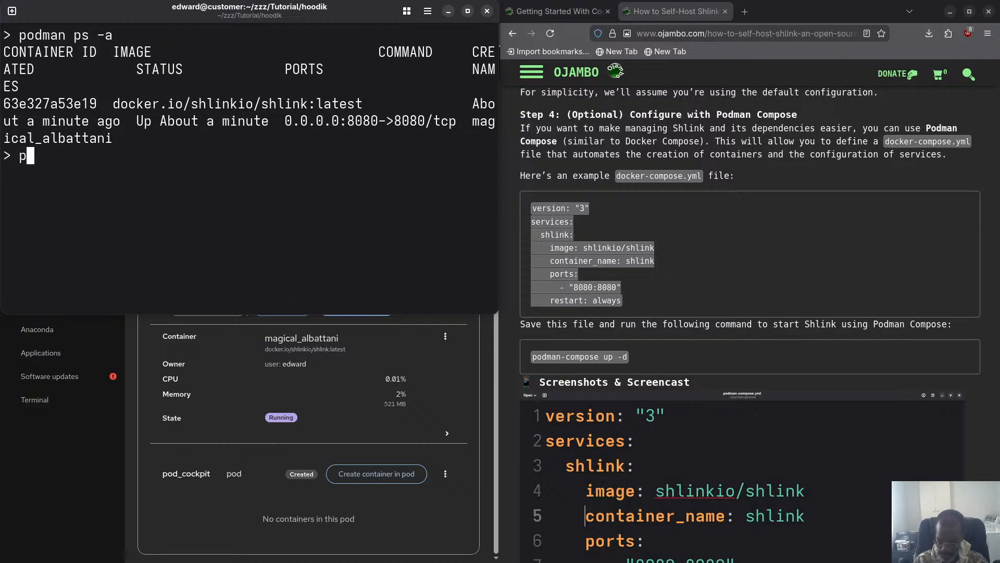
pyautogui.write('odman logs')
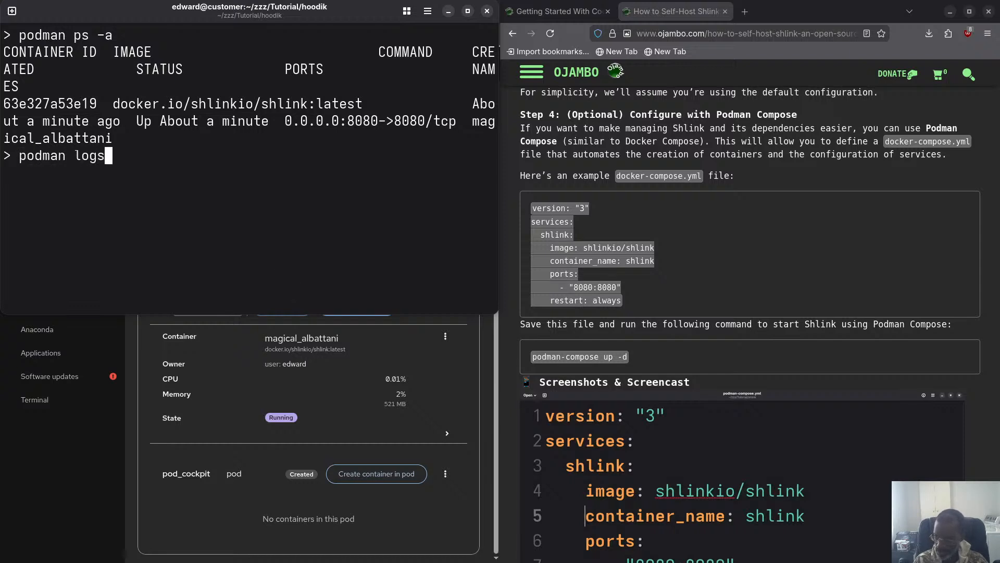
pyautogui.rightClick(196, 156)
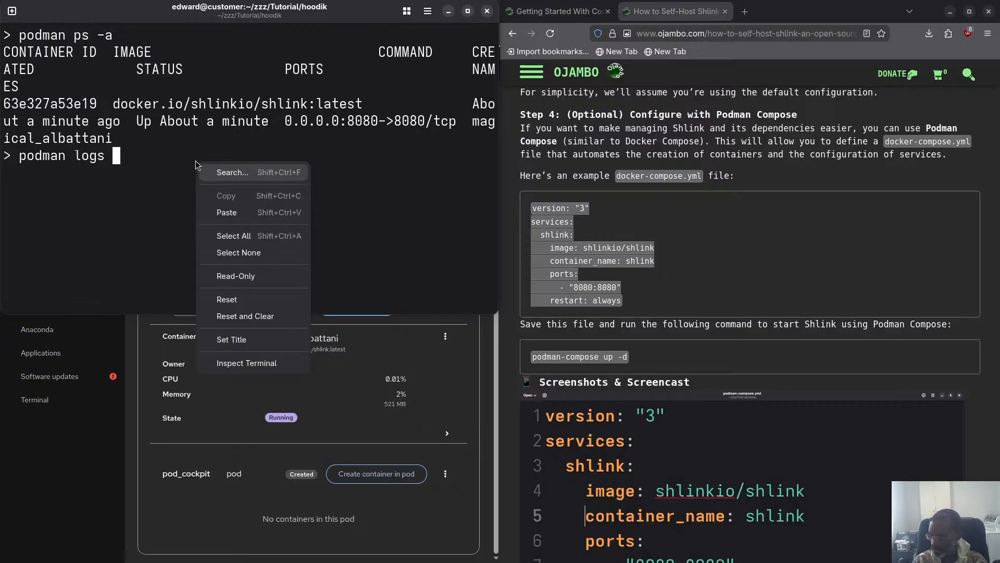
pyautogui.click(224, 211)
pyautogui.press('Return')
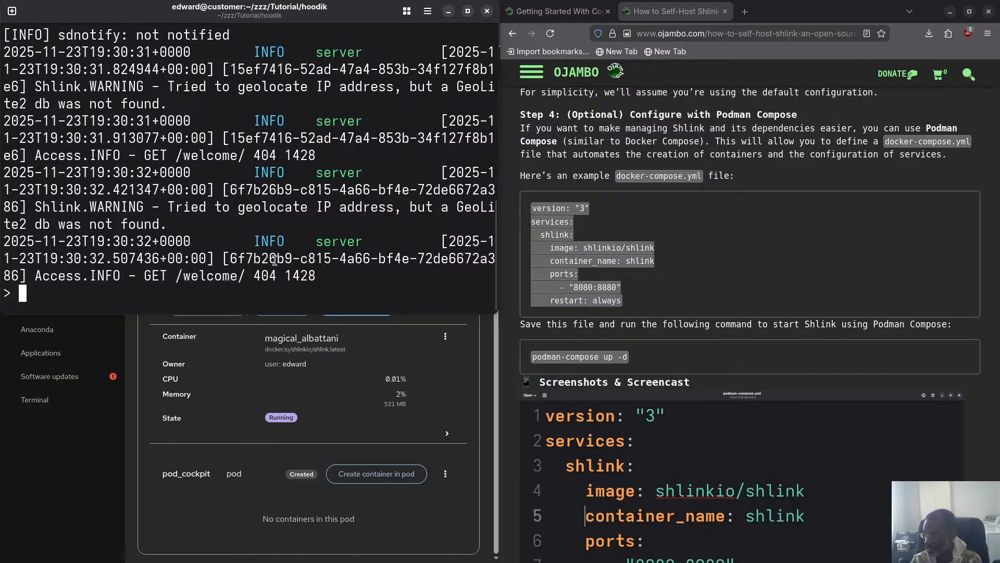
# Step: Examine the Shlink container's log from the startup entries through the latest /welcome/ requests
pyautogui.scroll(1, 254, 196)
pyautogui.scroll(5, 254, 196)
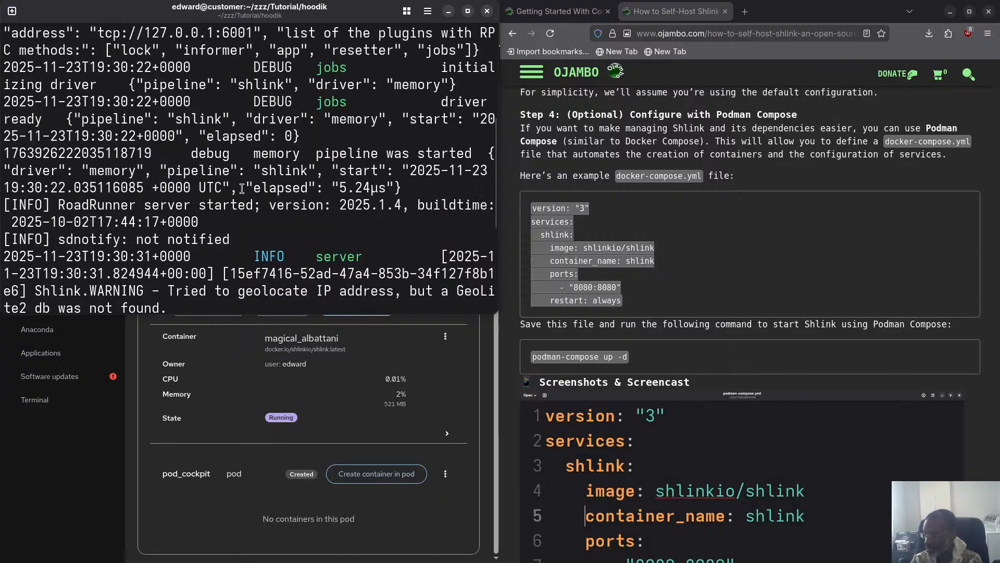
pyautogui.scroll(3, 233, 158)
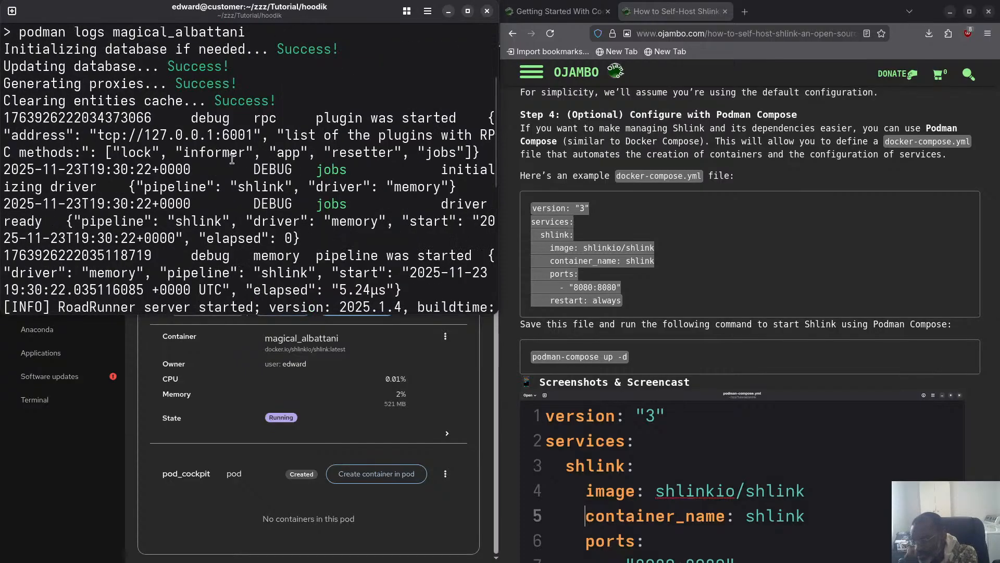
pyautogui.scroll(2, 224, 162)
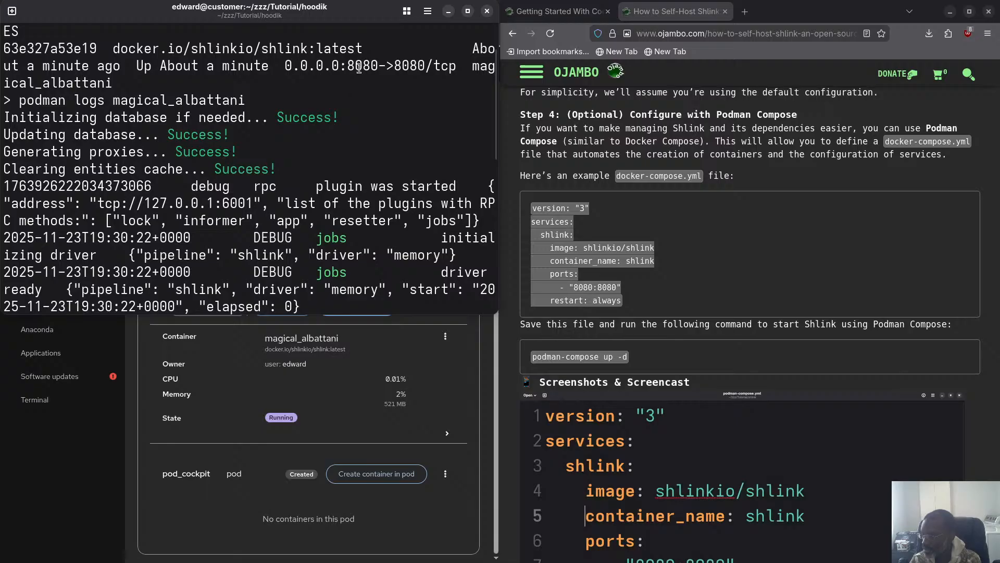
pyautogui.scroll(-1, 276, 146)
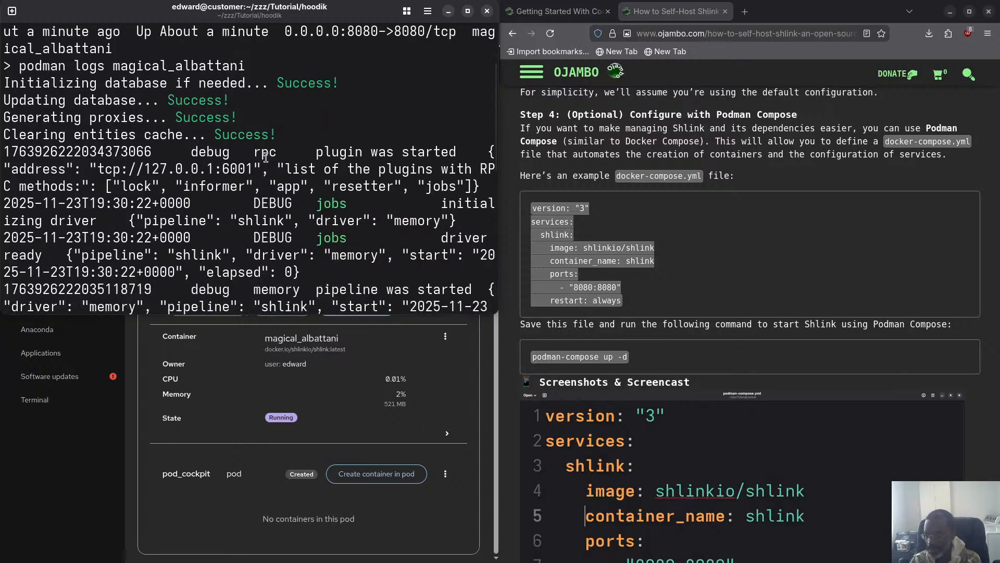
pyautogui.scroll(-4, 268, 155)
pyautogui.scroll(-6, 266, 156)
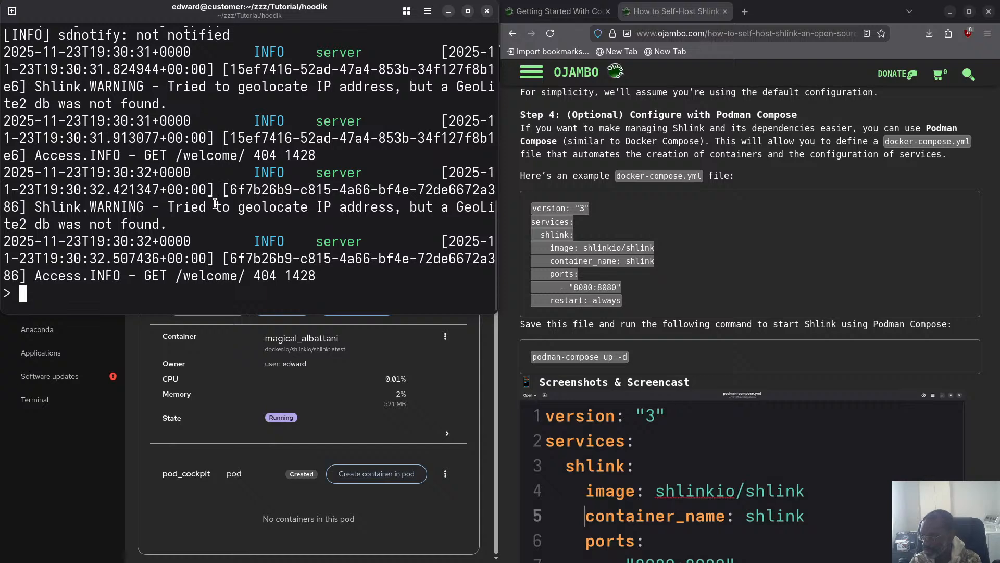
pyautogui.scroll(2, 219, 207)
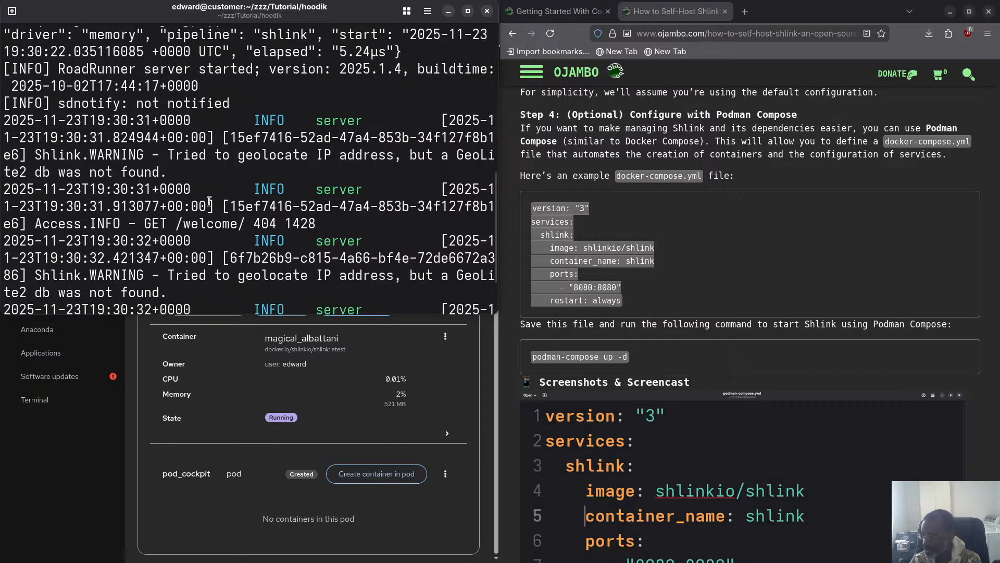
pyautogui.scroll(2, 192, 179)
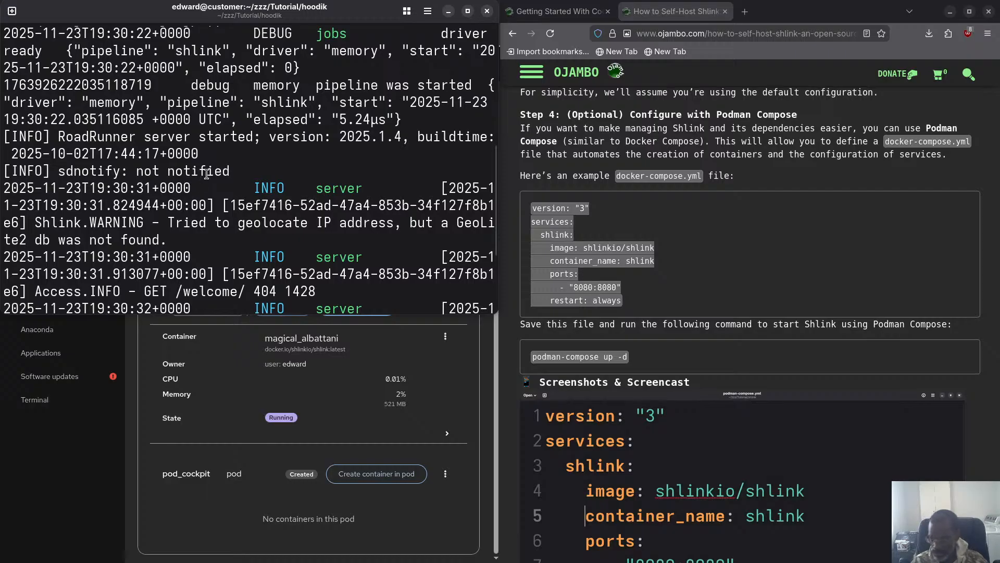
# Step: Return to the localhost page in Chromium and open a new incognito window over it
pyautogui.press('super')
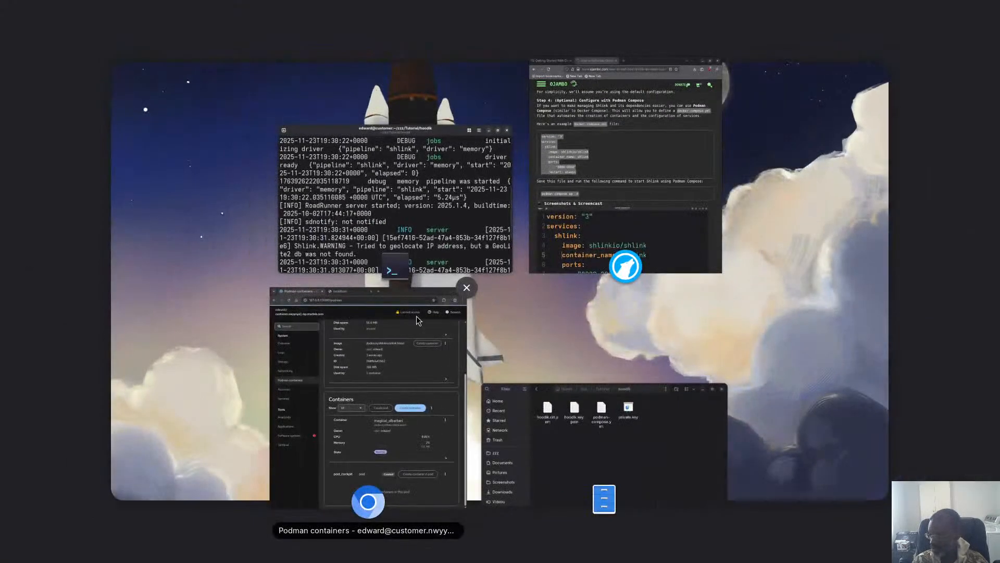
pyautogui.click(358, 277)
pyautogui.click(183, 12)
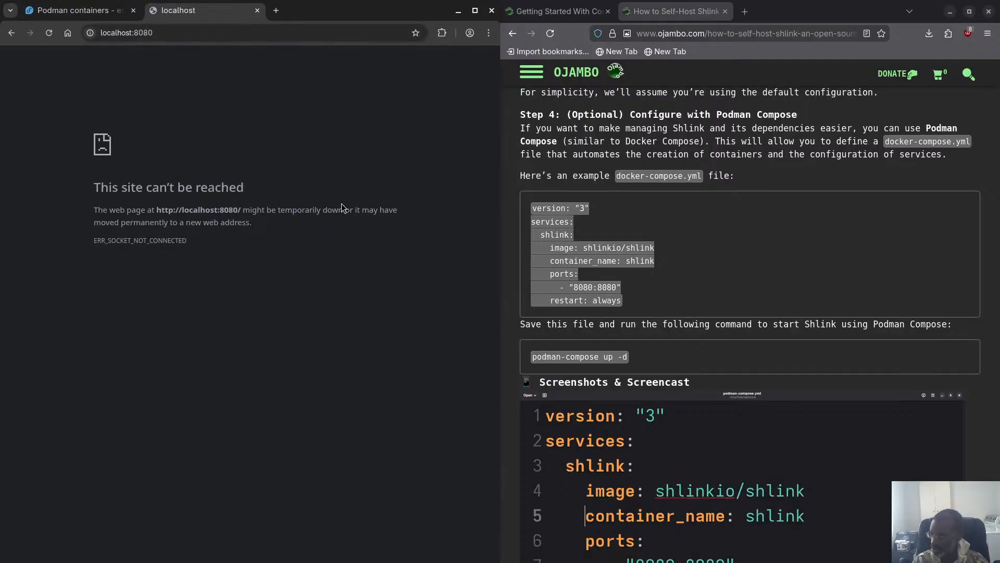
pyautogui.click(489, 33)
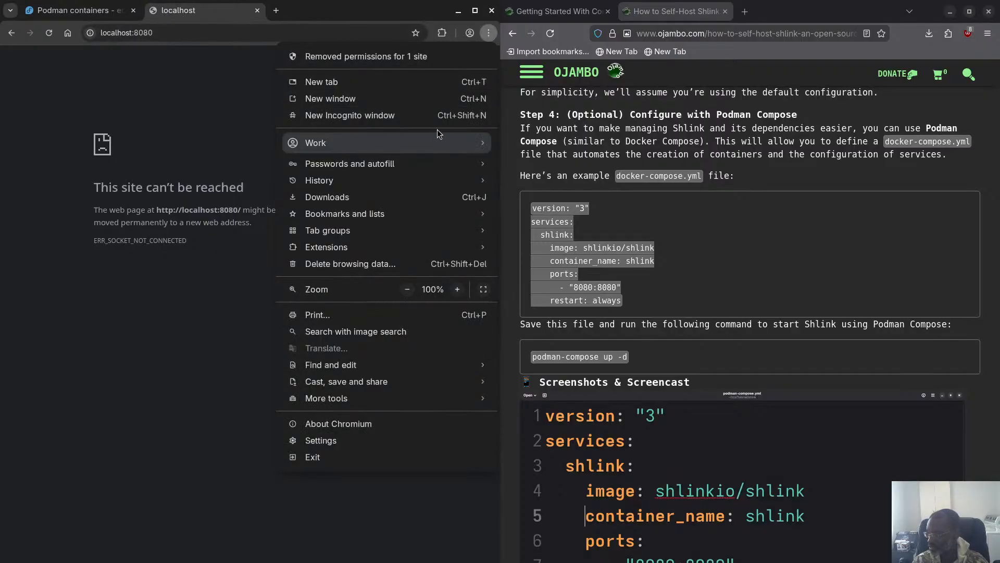
pyautogui.click(410, 113)
pyautogui.moveTo(439, 9); pyautogui.dragTo(0, 90)
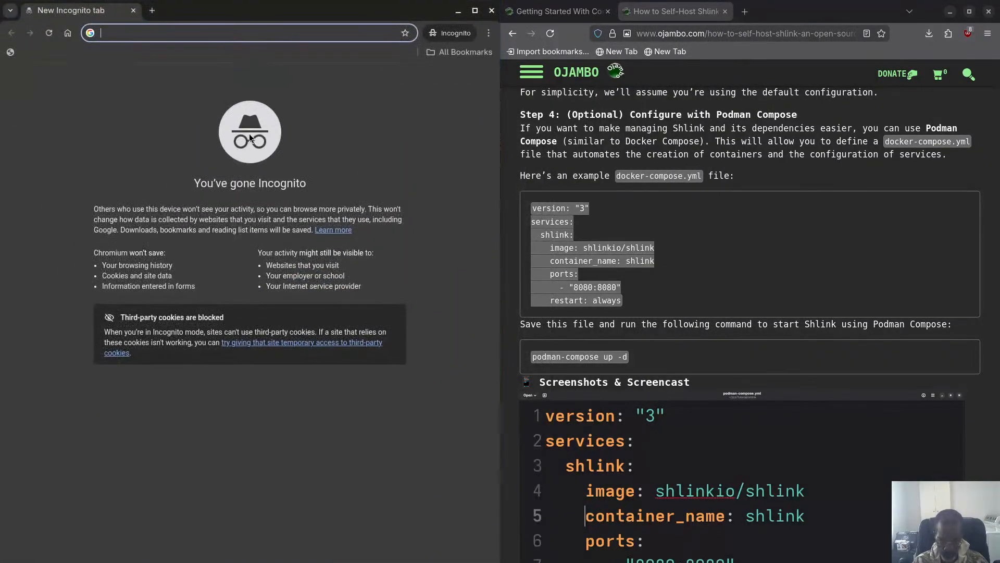
# Step: Load 127.0.0.1:8080 in the incognito window
pyautogui.write('127.0.0.1:8')
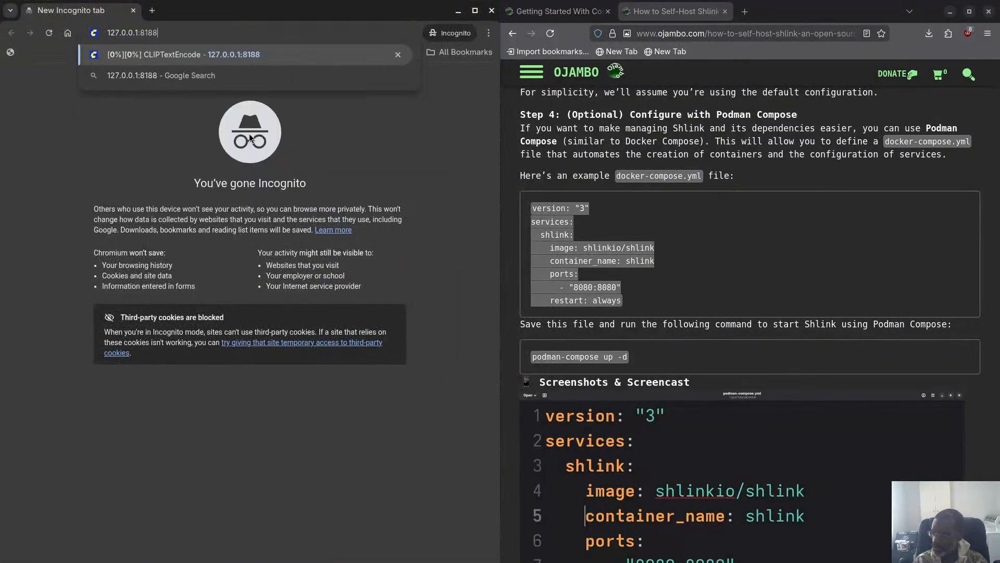
pyautogui.write('080')
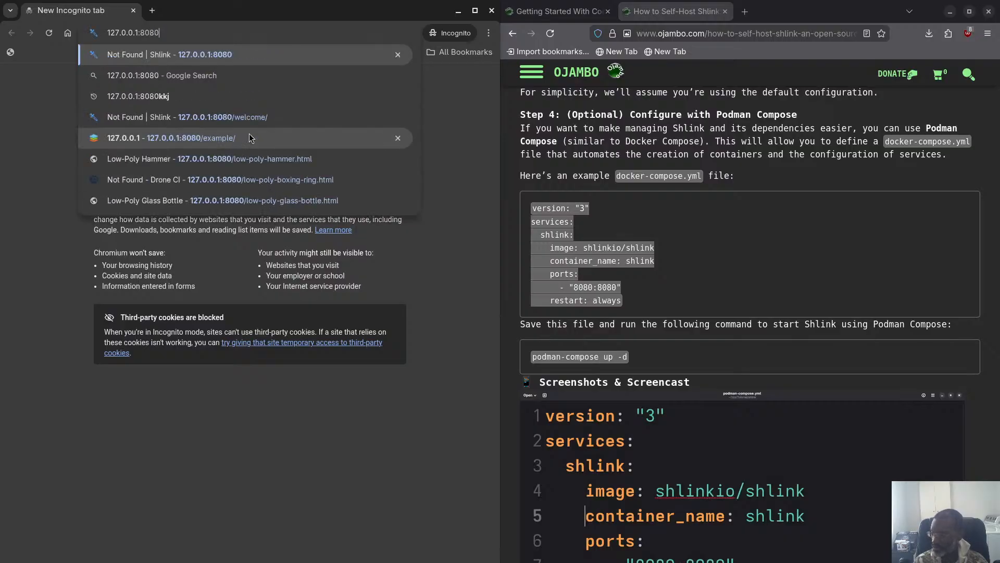
pyautogui.press('Return')
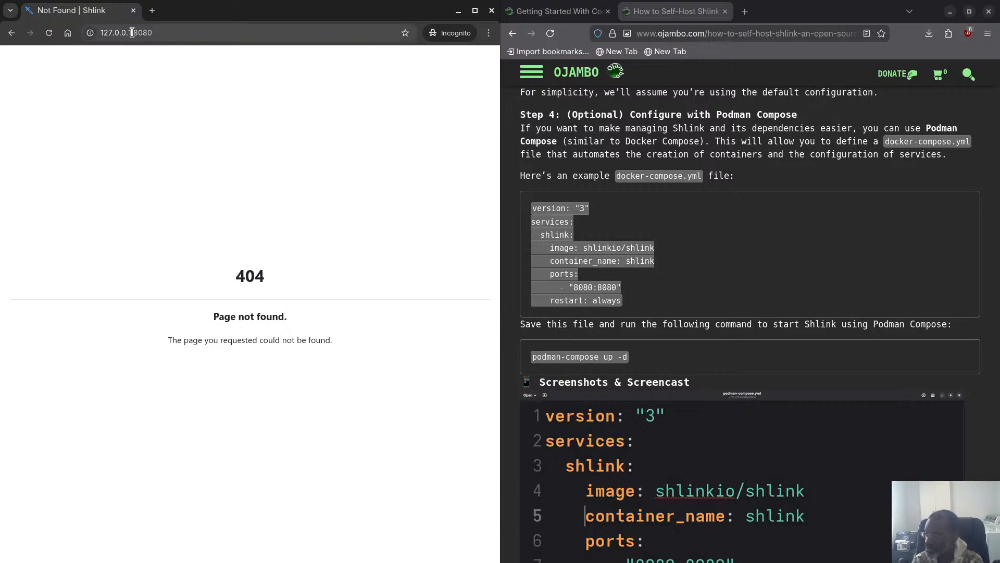
# Step: Replace the IP address with localhost, load localhost:8080, and close the incognito window
pyautogui.moveTo(131, 33); pyautogui.dragTo(64, 26)
pyautogui.write('localh')
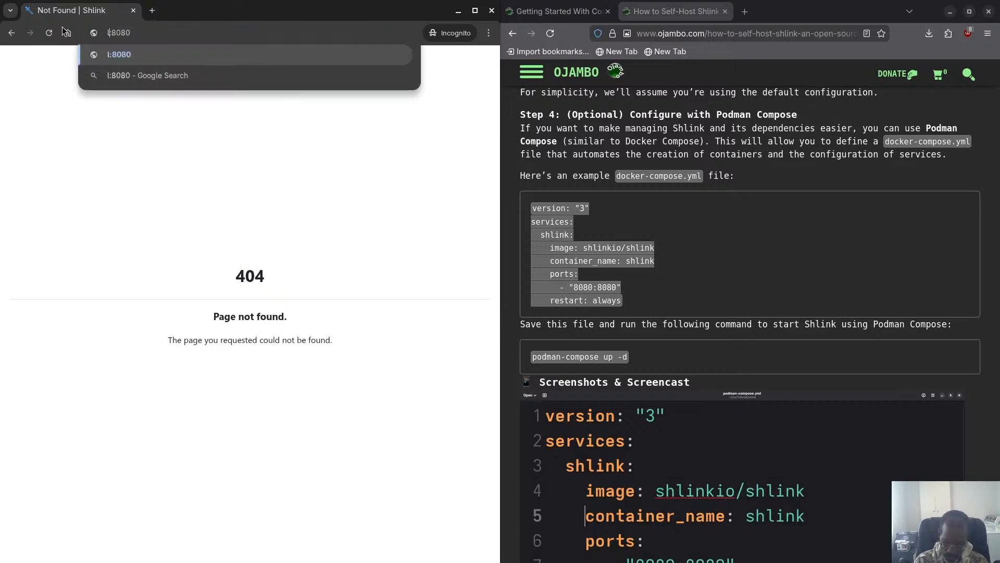
pyautogui.write('ost')
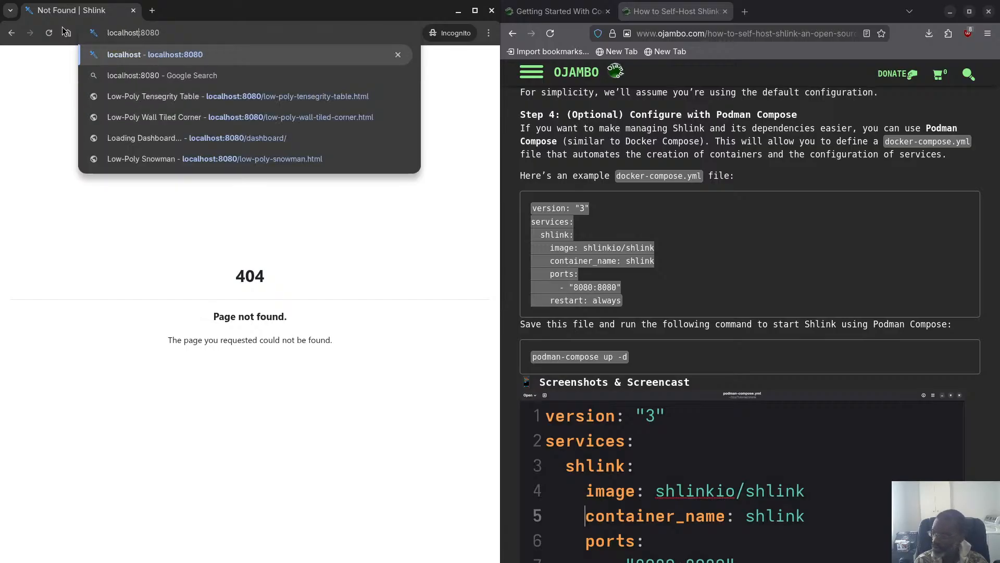
pyautogui.press('Return')
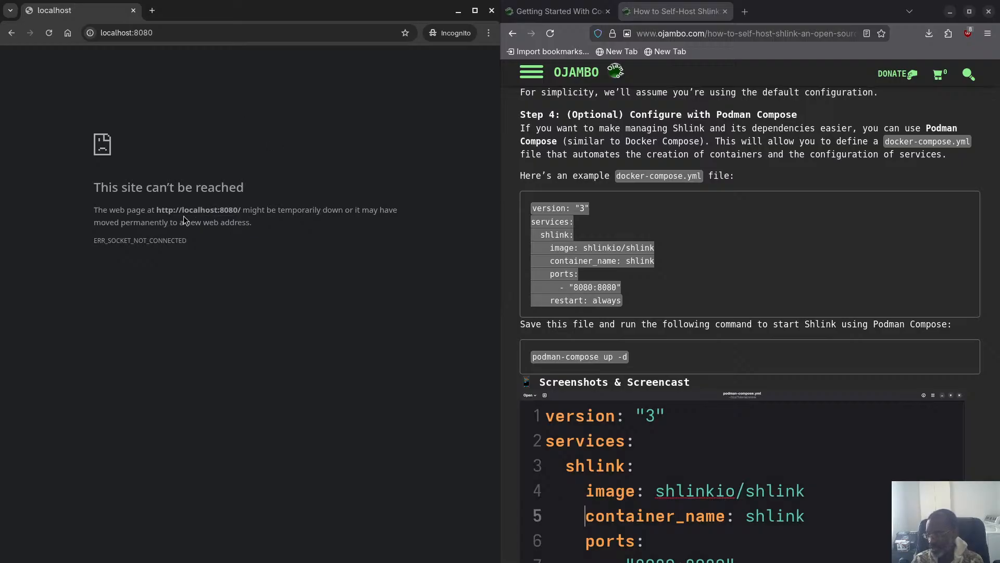
pyautogui.click(491, 10)
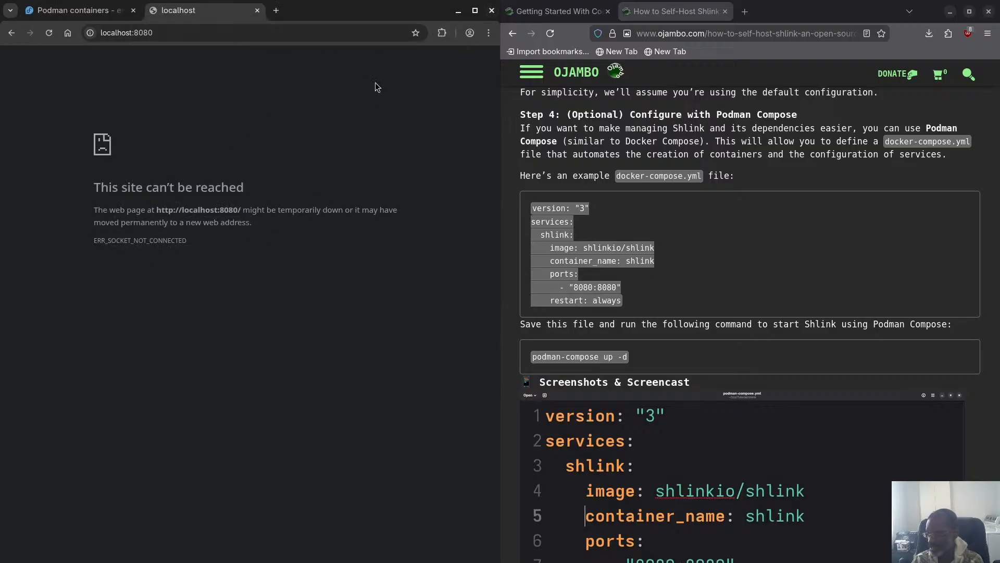
# Step: In the file manager, open the shlink folder under Tutorial in a new tab and open its podman-compose.yml in the text editor
pyautogui.press('super')
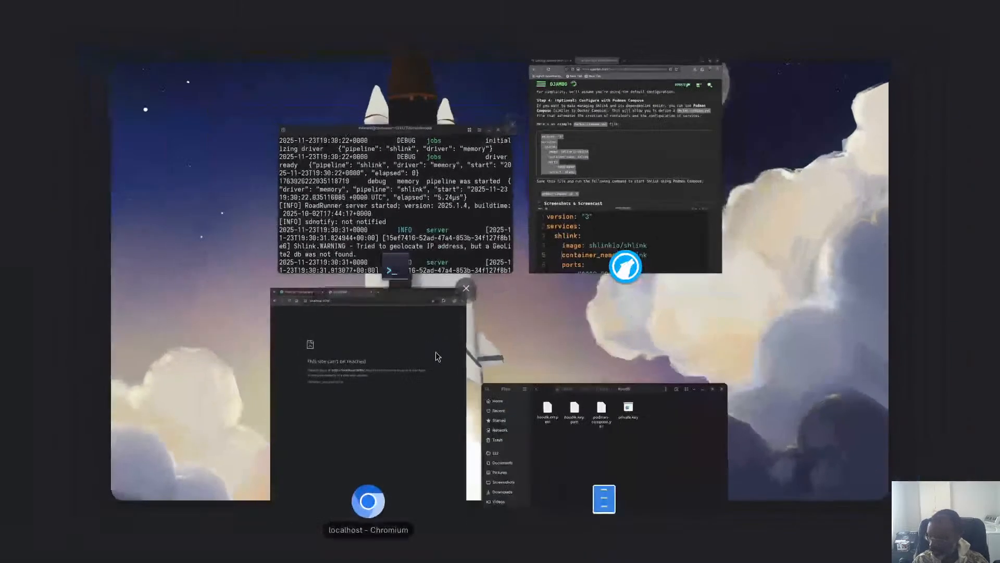
pyautogui.click(613, 442)
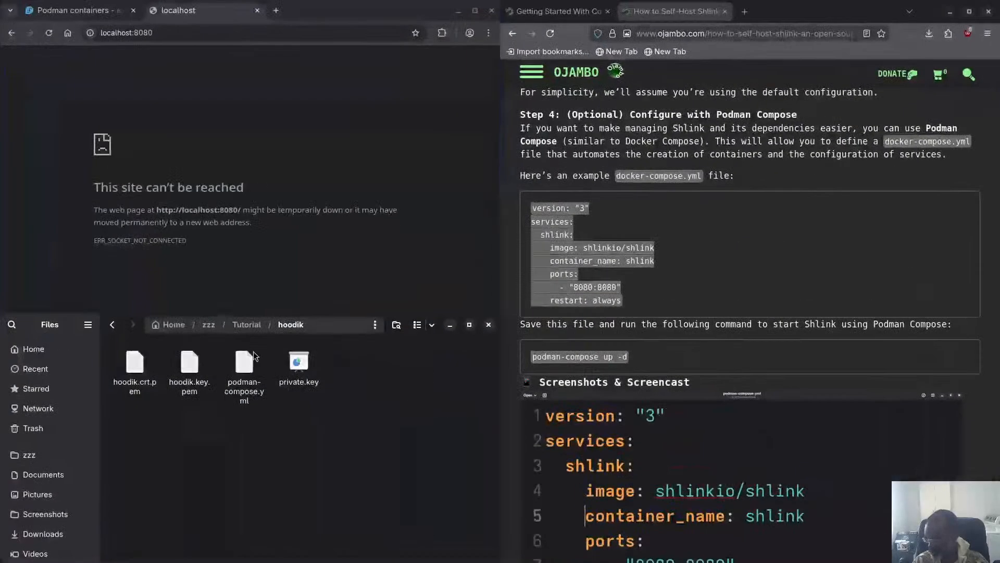
pyautogui.middleClick(247, 324)
pyautogui.click(357, 346)
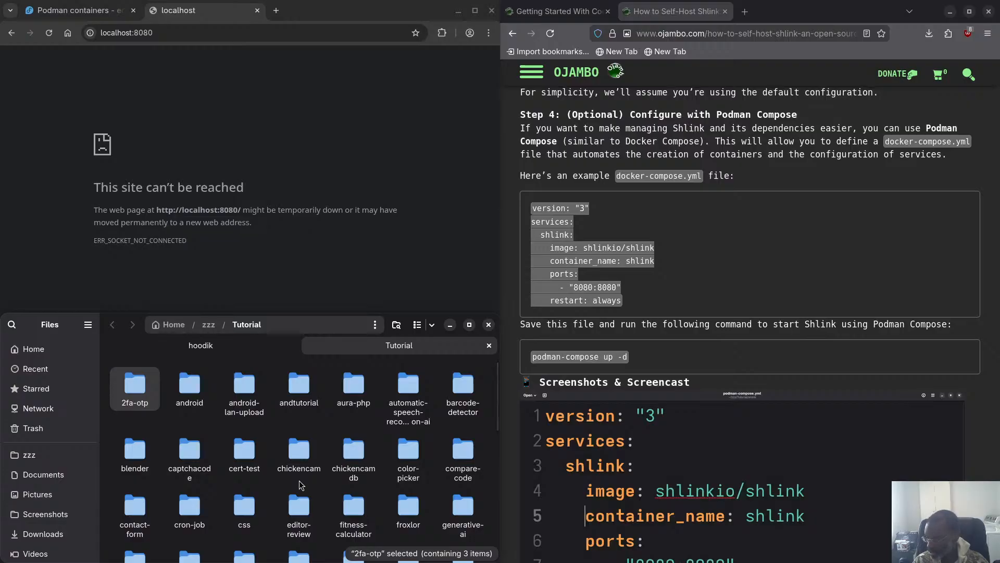
pyautogui.scroll(-5, 301, 484)
pyautogui.scroll(-5, 300, 484)
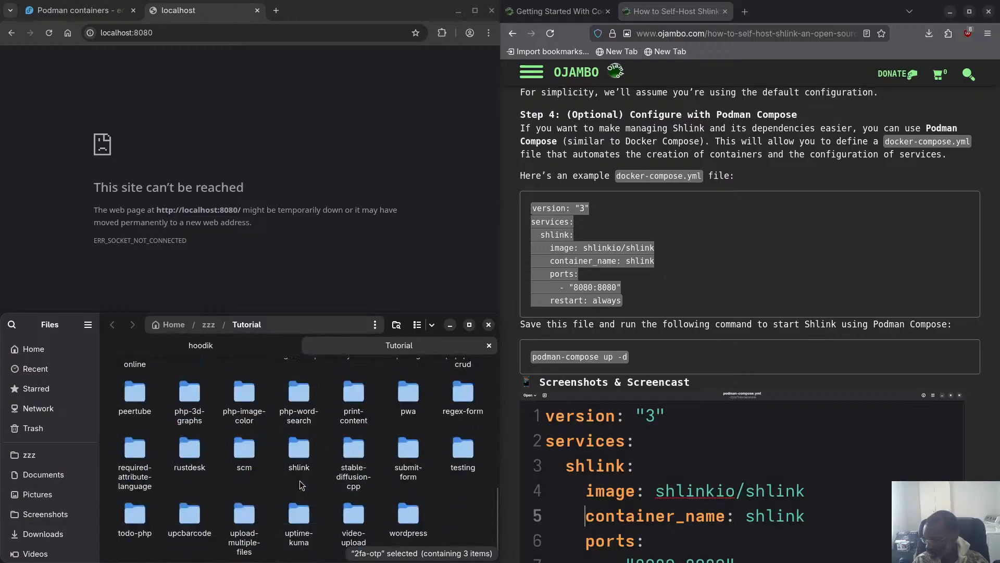
pyautogui.doubleClick(311, 449)
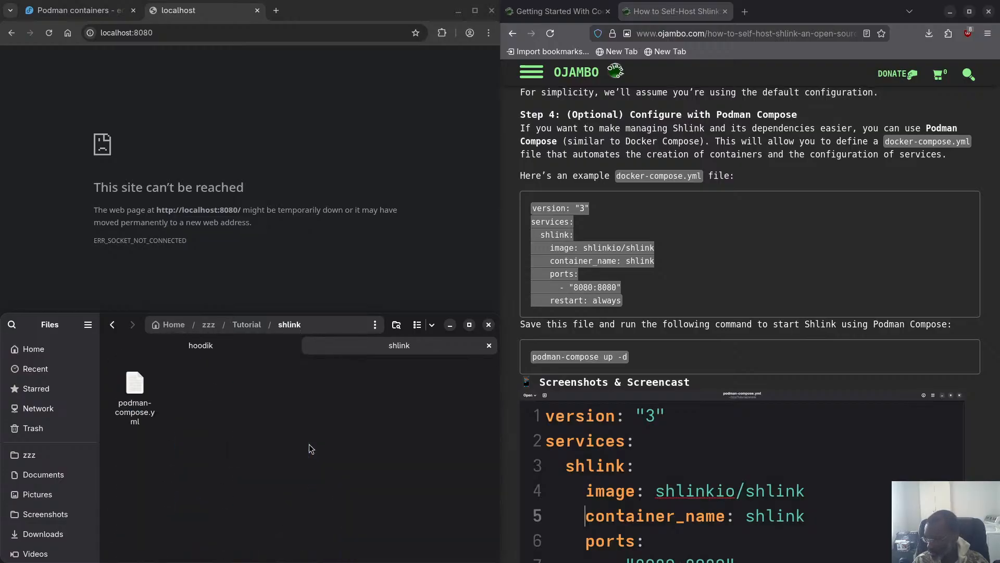
pyautogui.rightClick(140, 400)
pyautogui.click(201, 179)
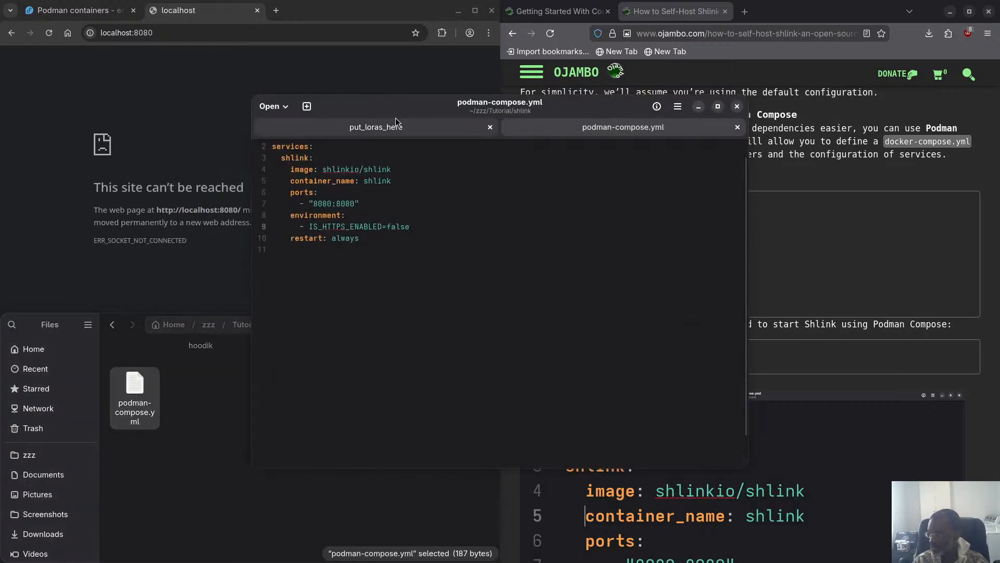
# Step: Close the podman-compose.yml document and the text editor, and close the localhost page in Chromium
pyautogui.moveTo(396, 119); pyautogui.dragTo(177, 67)
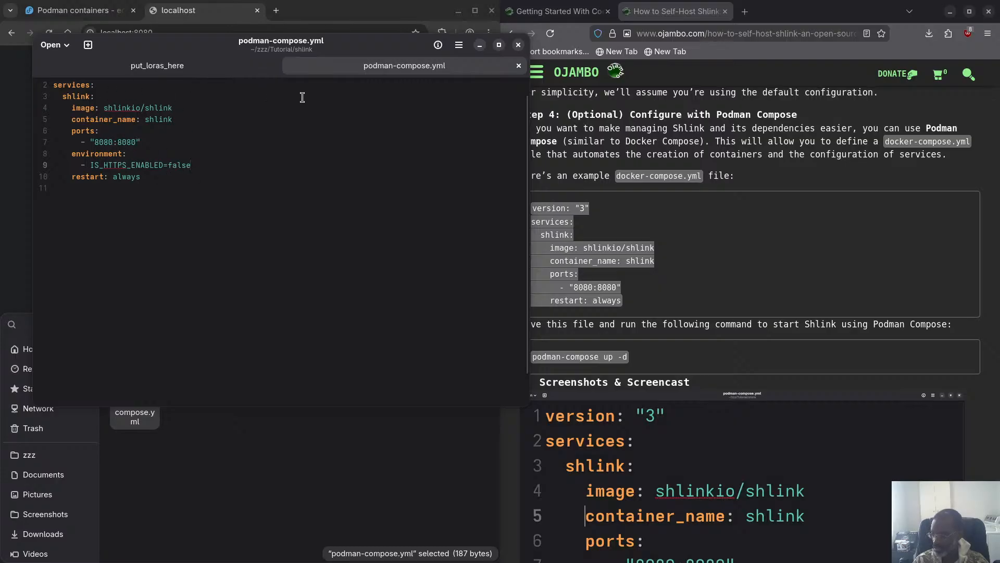
pyautogui.click(519, 66)
pyautogui.click(518, 45)
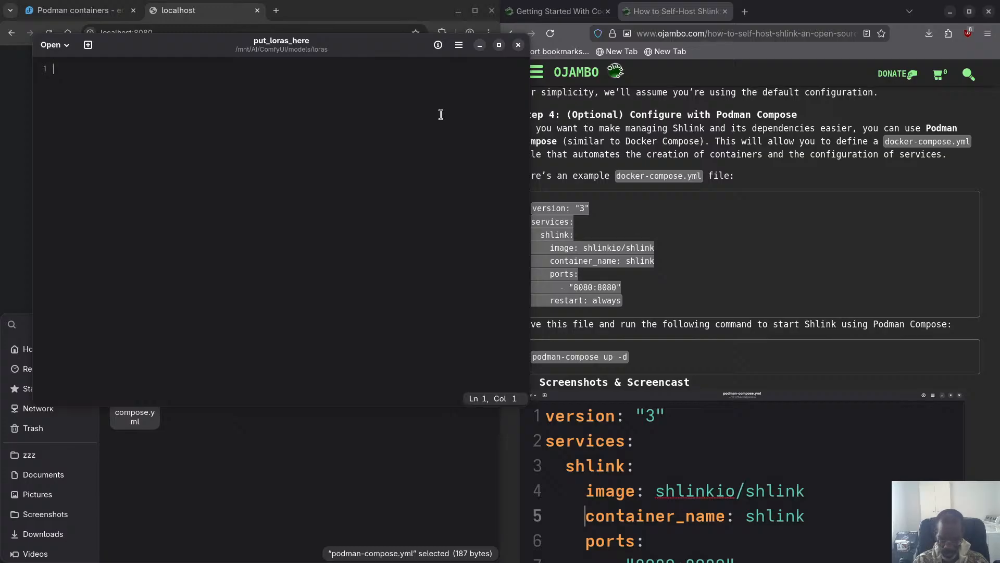
pyautogui.click(518, 46)
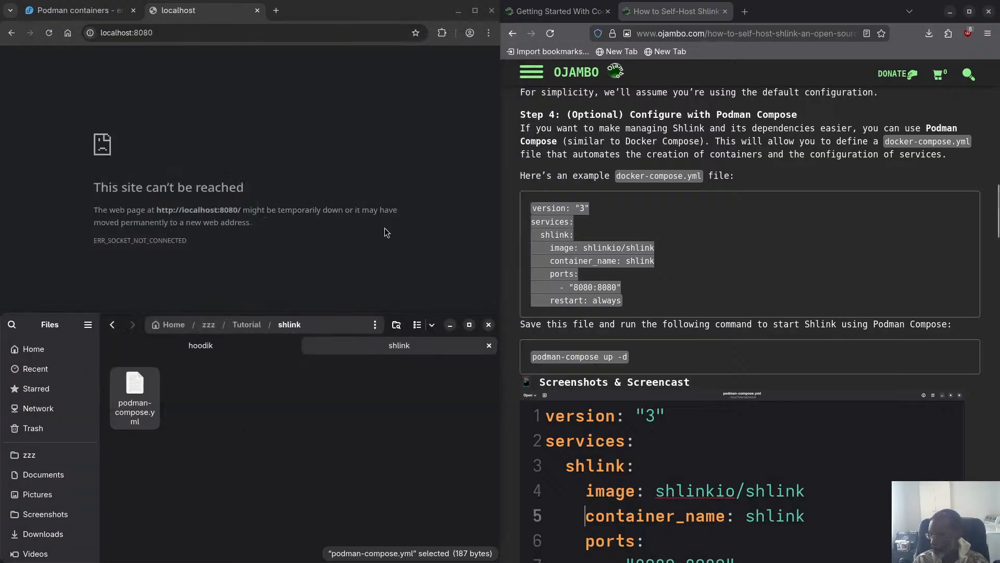
pyautogui.click(364, 223)
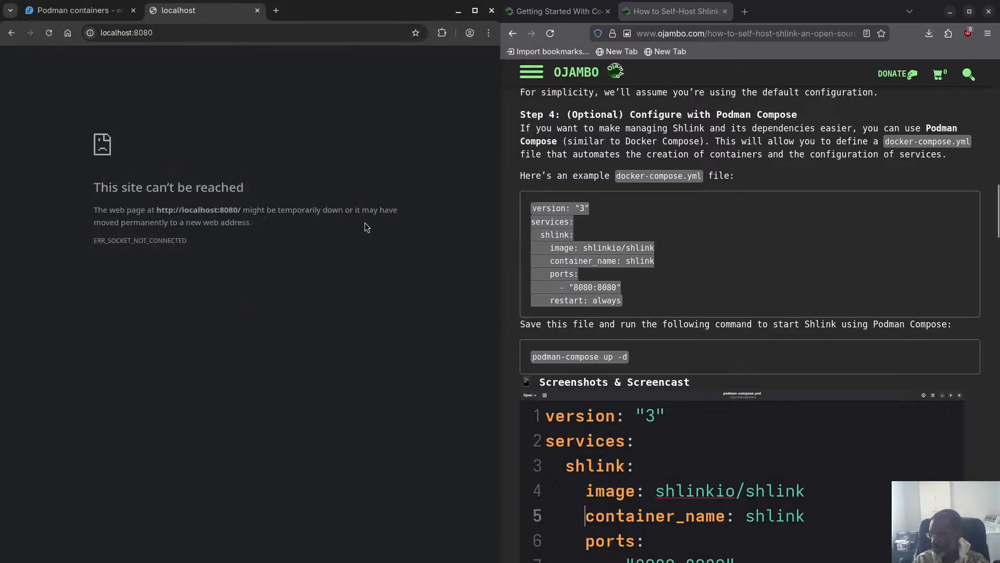
pyautogui.click(258, 11)
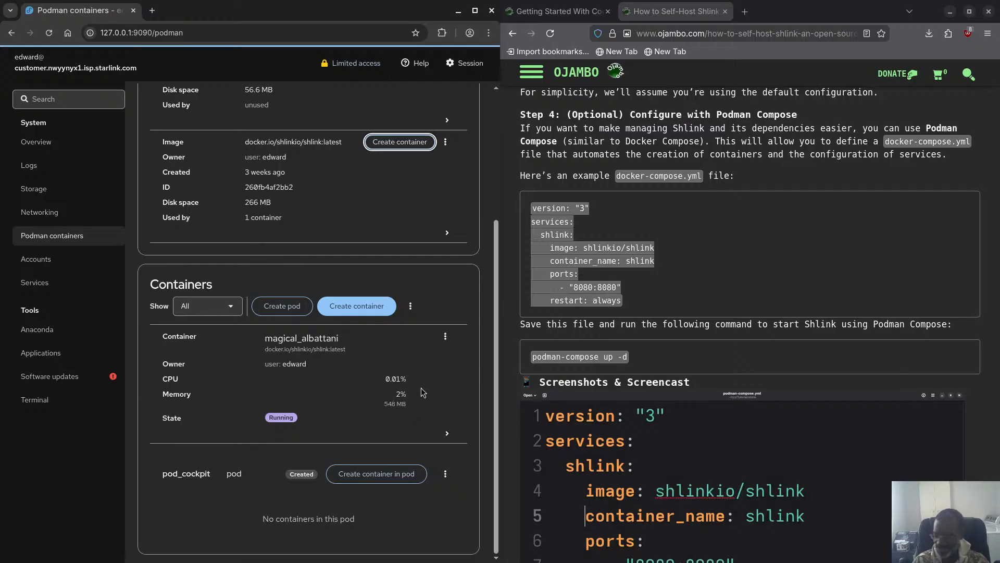
# Step: Switch to the terminal window showing the Shlink server log and clear its output
pyautogui.press('super')
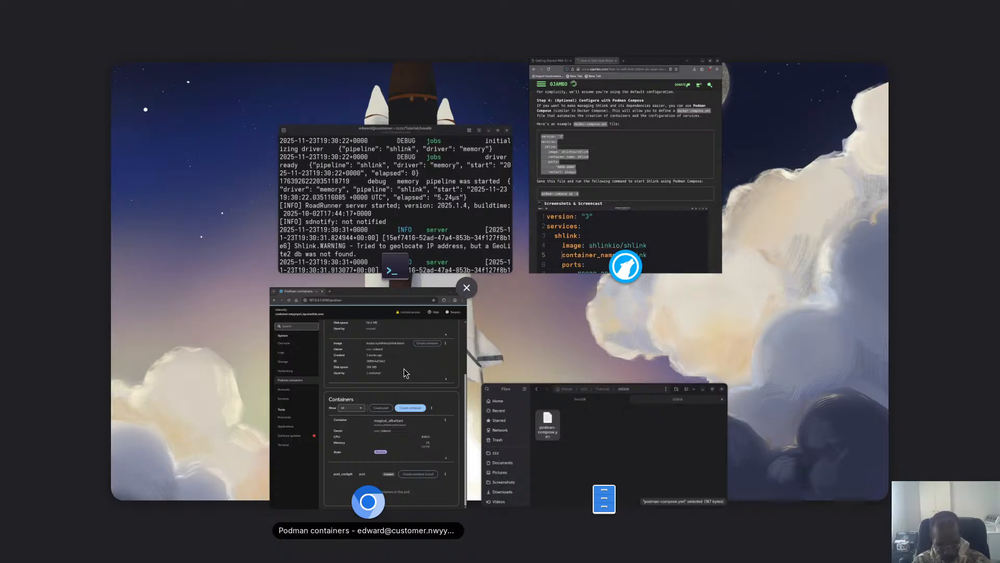
pyautogui.click(377, 328)
pyautogui.press('super')
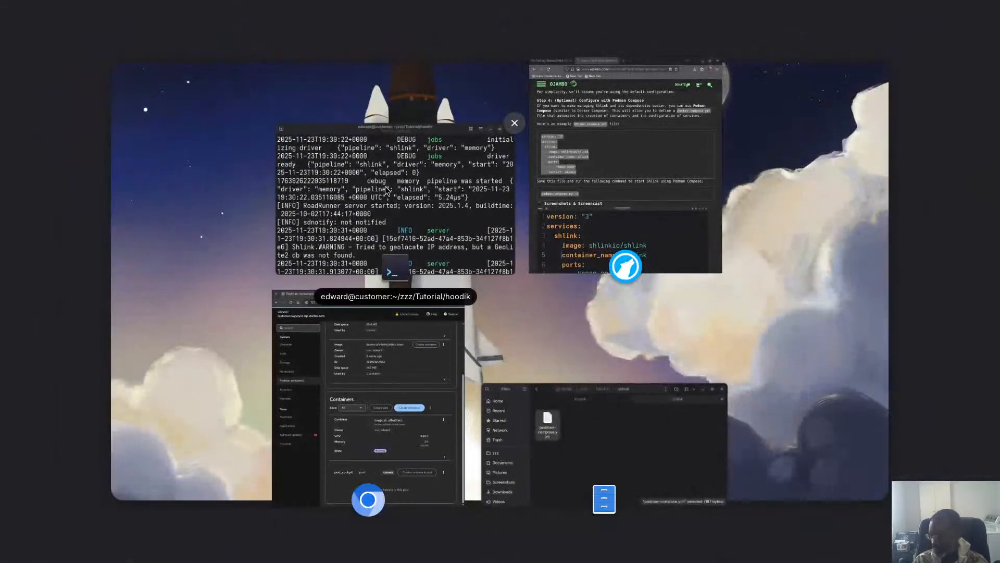
pyautogui.click(387, 191)
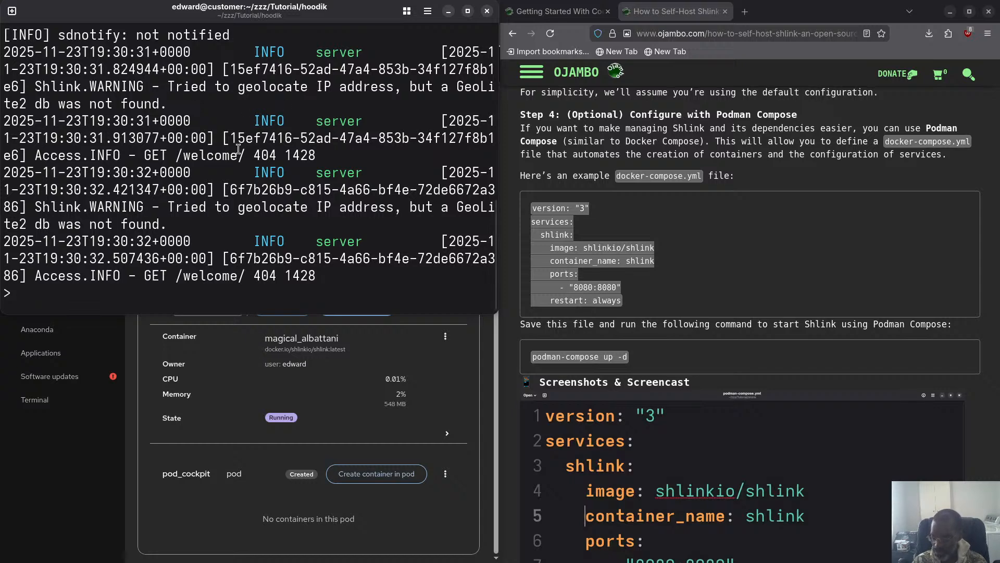
pyautogui.write('clear')
pyautogui.press('Return')
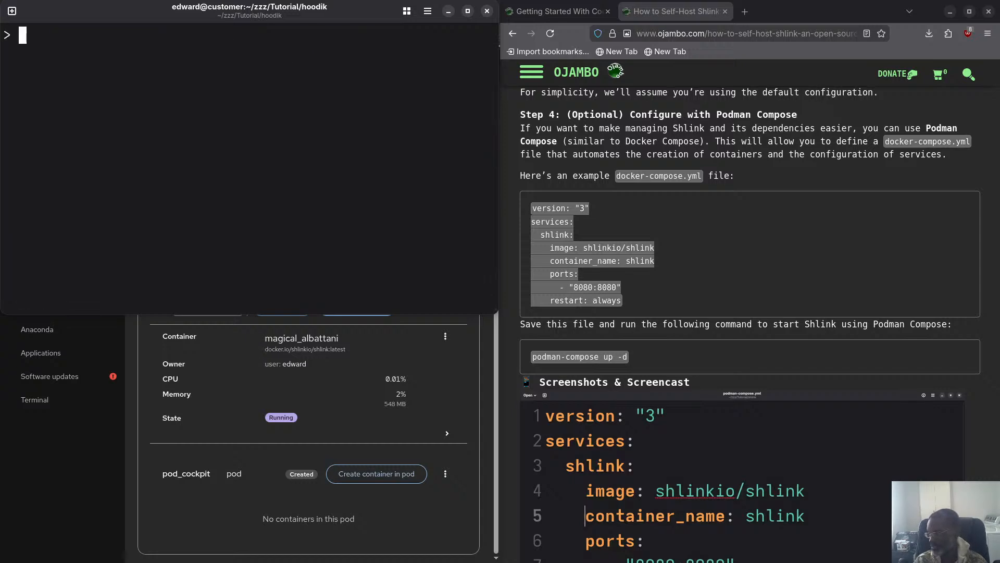
# Step: Show the Getting Started With Cockpit article in the other browser and close the terminal window
pyautogui.click(554, 11)
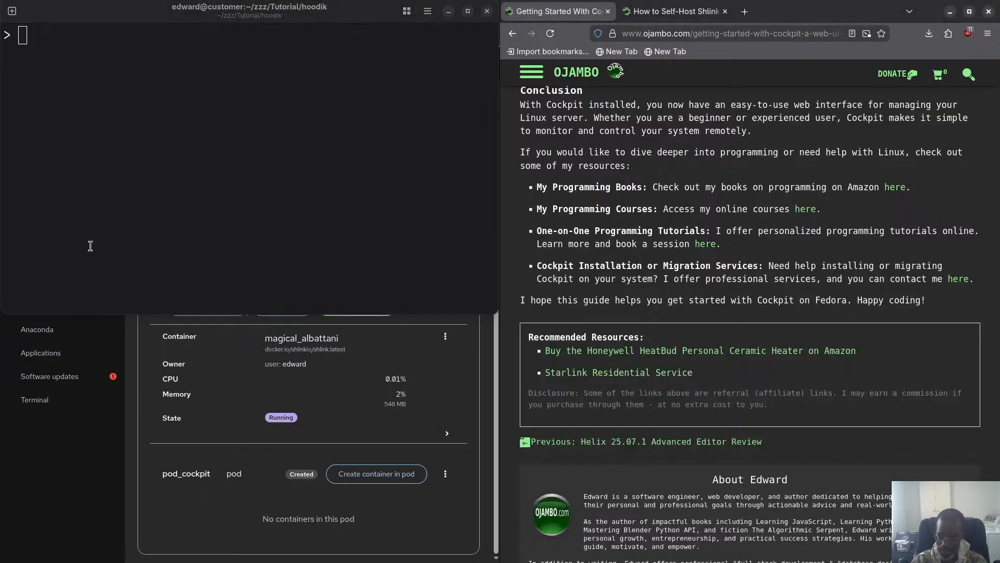
pyautogui.click(53, 112)
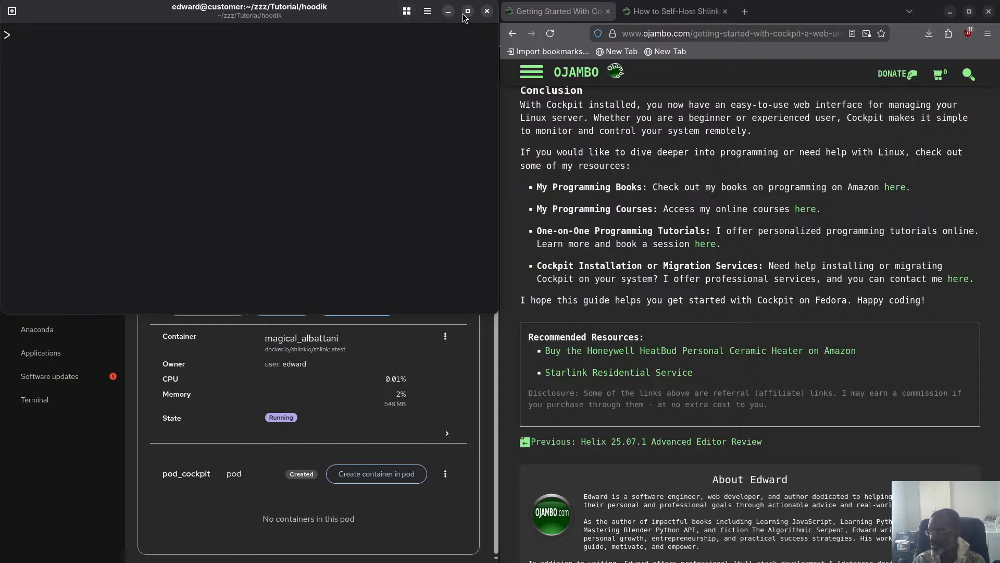
pyautogui.click(486, 11)
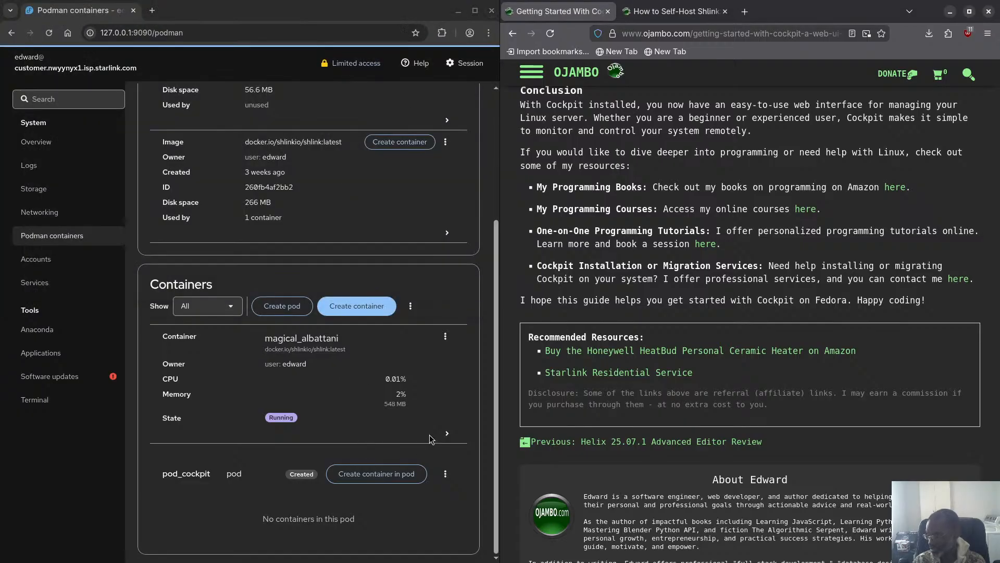
# Step: Expand the magical_albattani container on the Podman containers page and open its console
pyautogui.click(447, 433)
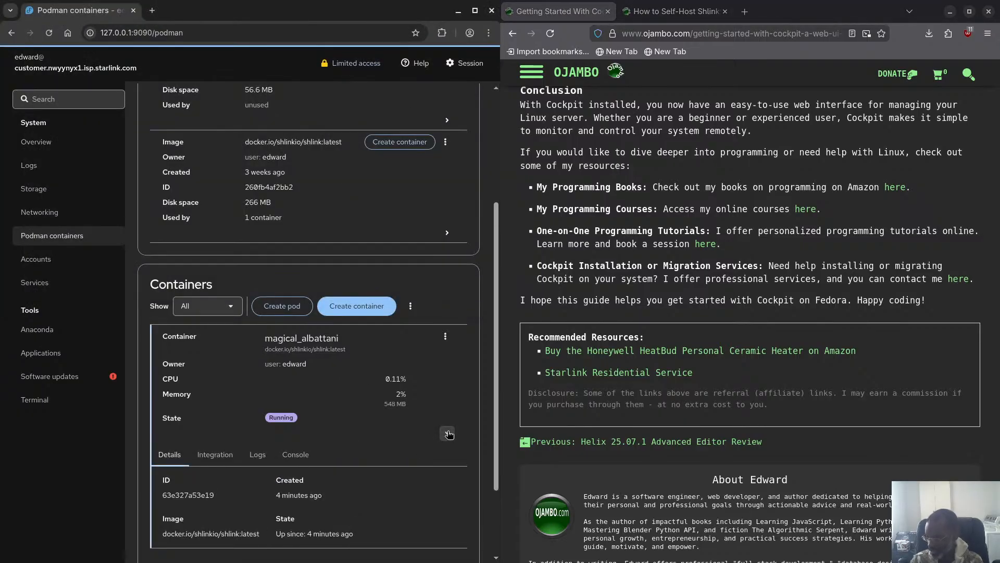
pyautogui.click(297, 456)
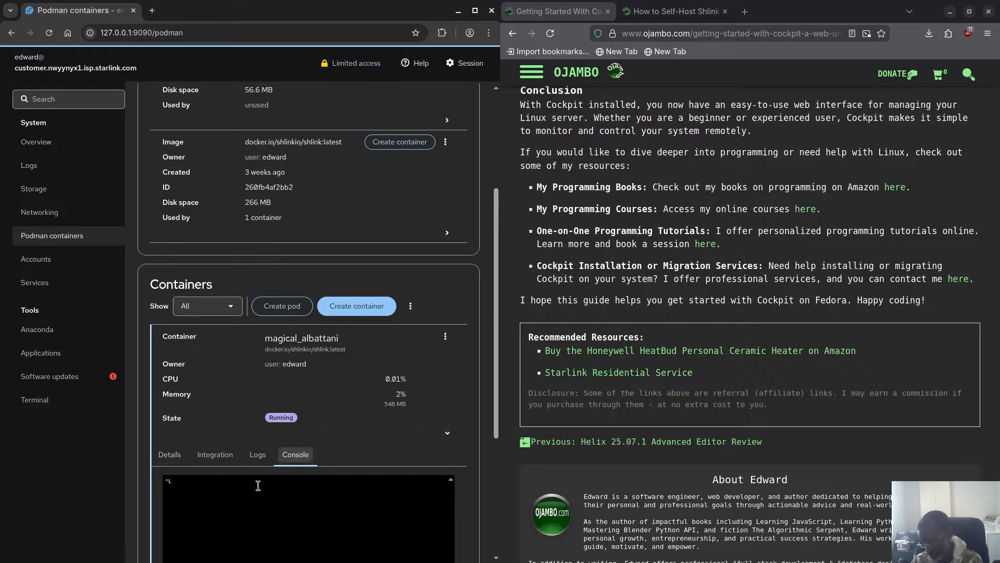
pyautogui.scroll(-4, 258, 481)
pyautogui.click(227, 274)
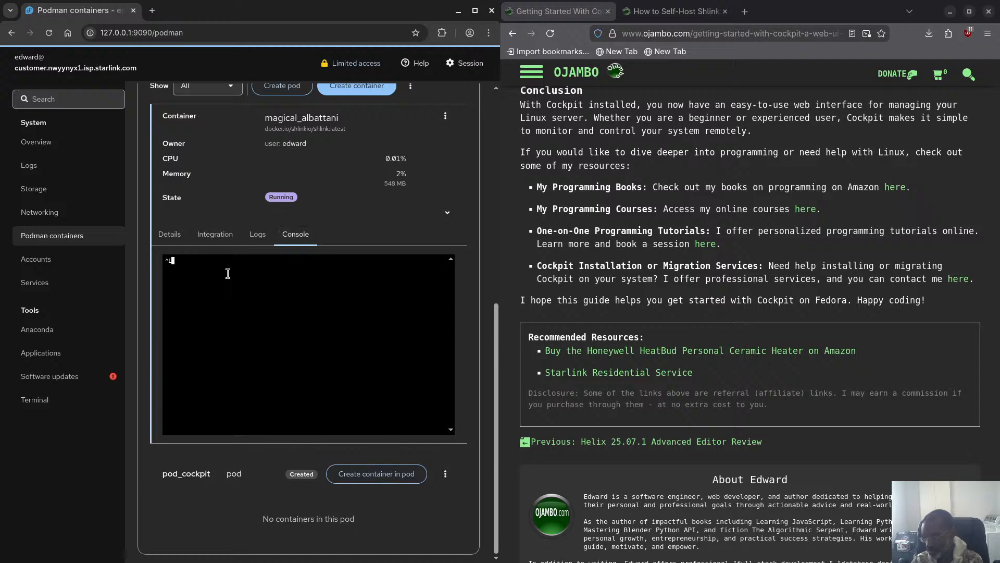
pyautogui.hotkey('ctrl', '+')
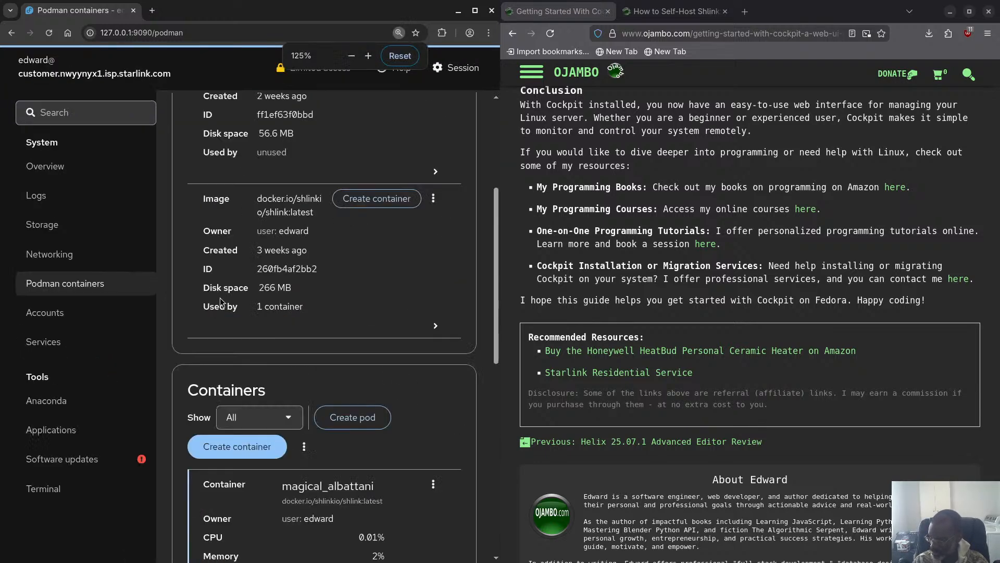
pyautogui.hotkey('ctrl', '-')
pyautogui.scroll(-3, 219, 334)
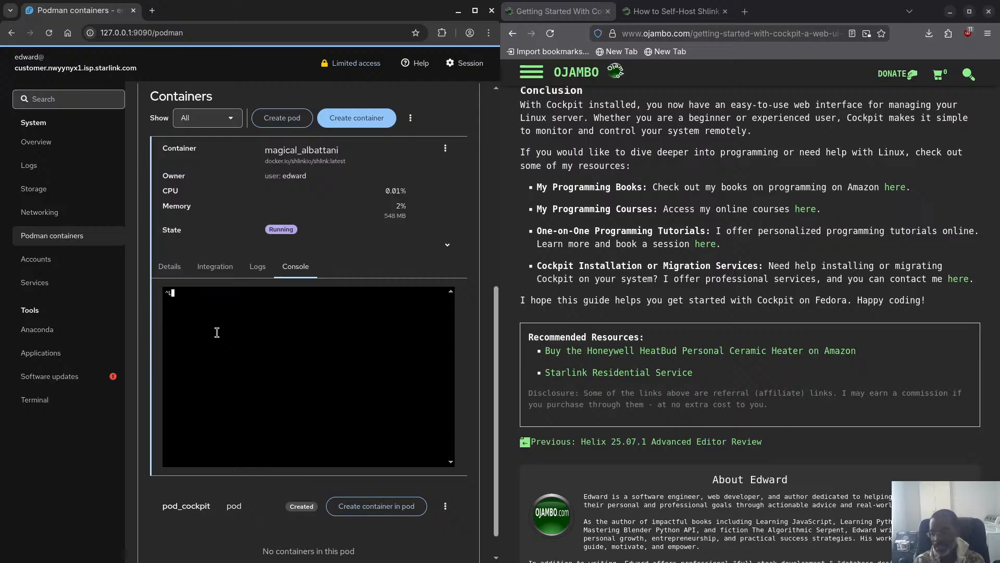
# Step: Run ls in the container's console and check for a response
pyautogui.write('ls')
pyautogui.press('Return')
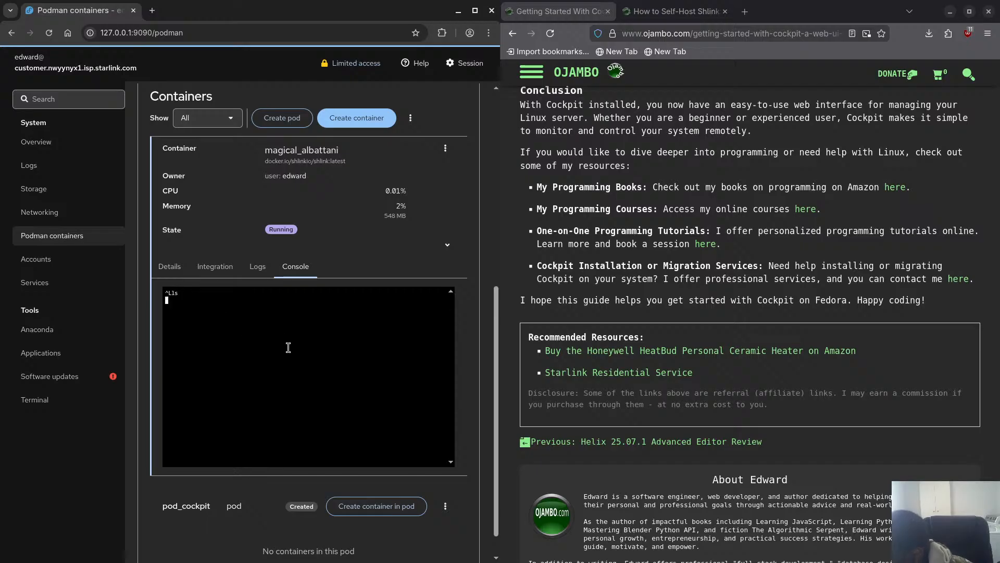
pyautogui.scroll(-1, 288, 346)
pyautogui.scroll(3, 284, 347)
pyautogui.scroll(-3, 281, 349)
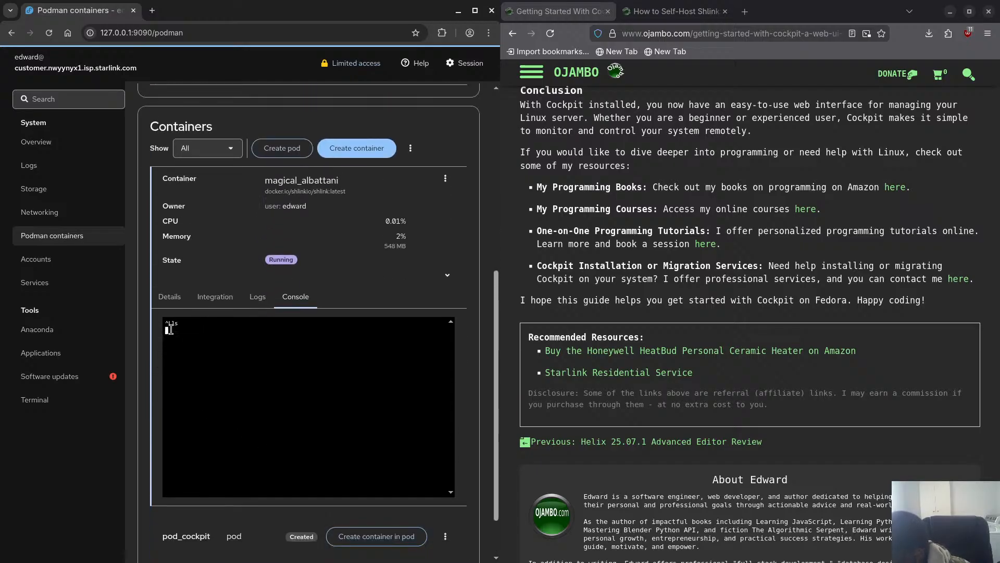
pyautogui.scroll(-2, 313, 412)
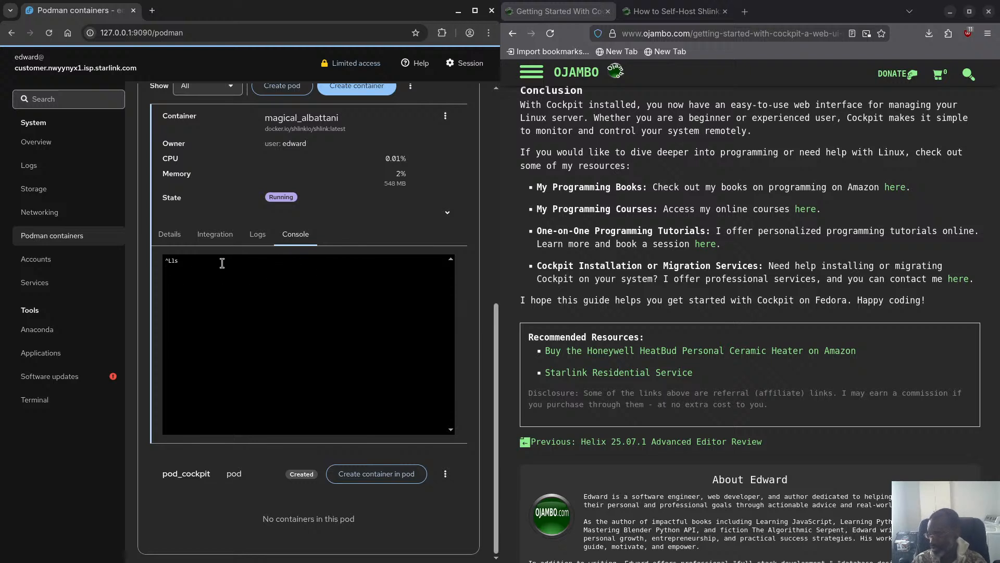
pyautogui.scroll(1, 199, 271)
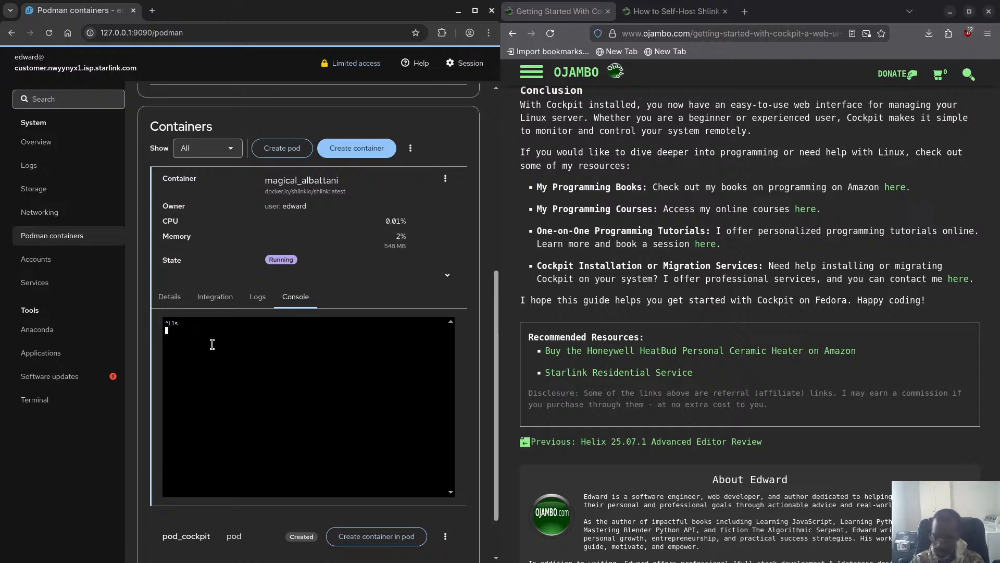
# Step: Run ls /etc in the container's console
pyautogui.write('ls ')
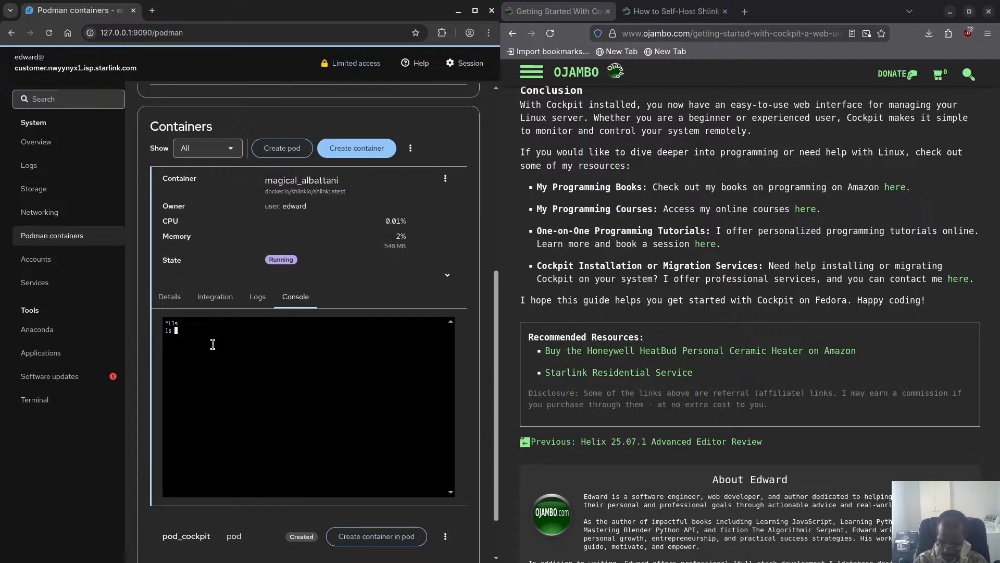
pyautogui.write('/etc')
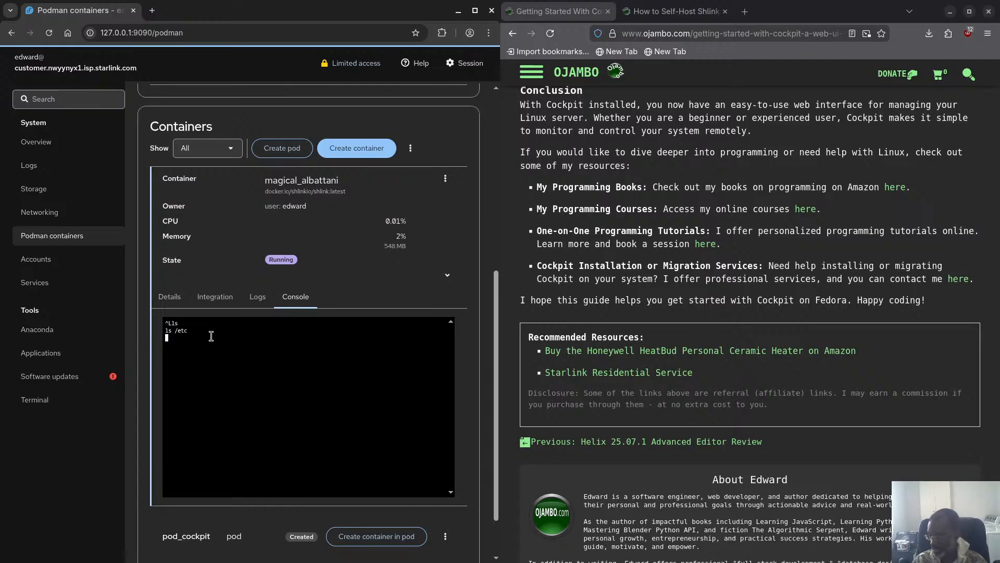
pyautogui.press('Return')
pyautogui.press('Return')
# Step: Enter exit in the container's console, interrupt the running process, and review the console messages
pyautogui.write('e')
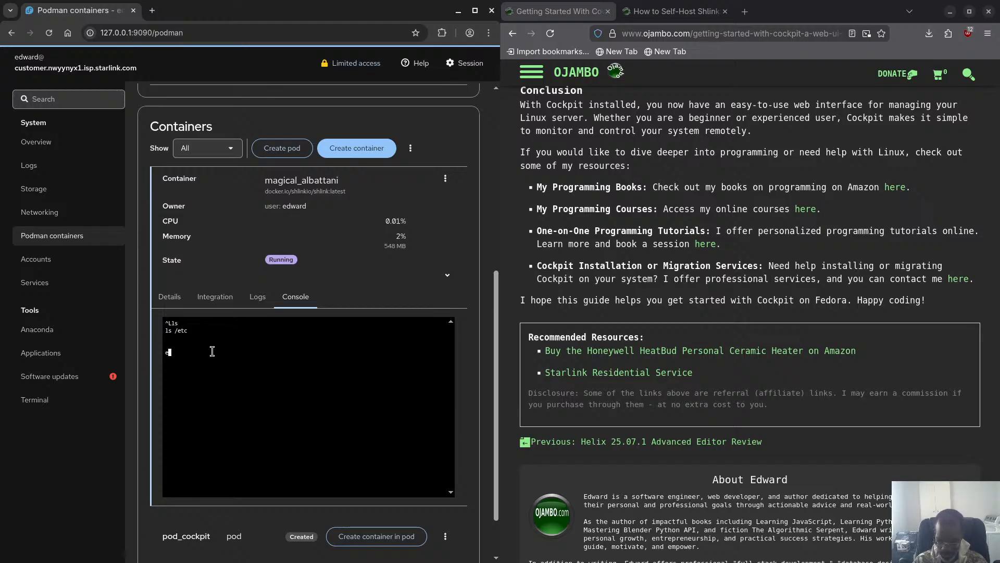
pyautogui.write('xi')
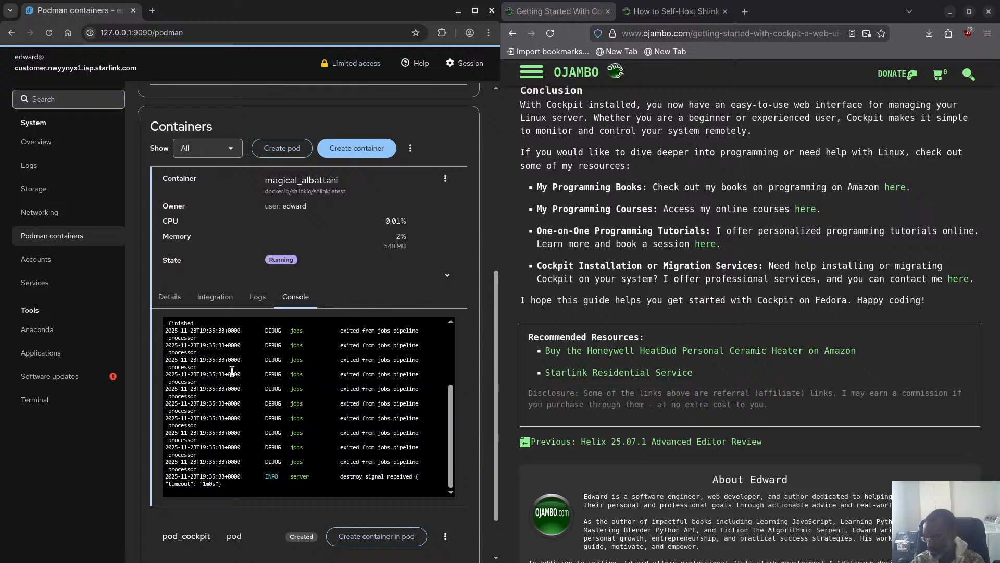
pyautogui.scroll(3, 245, 443)
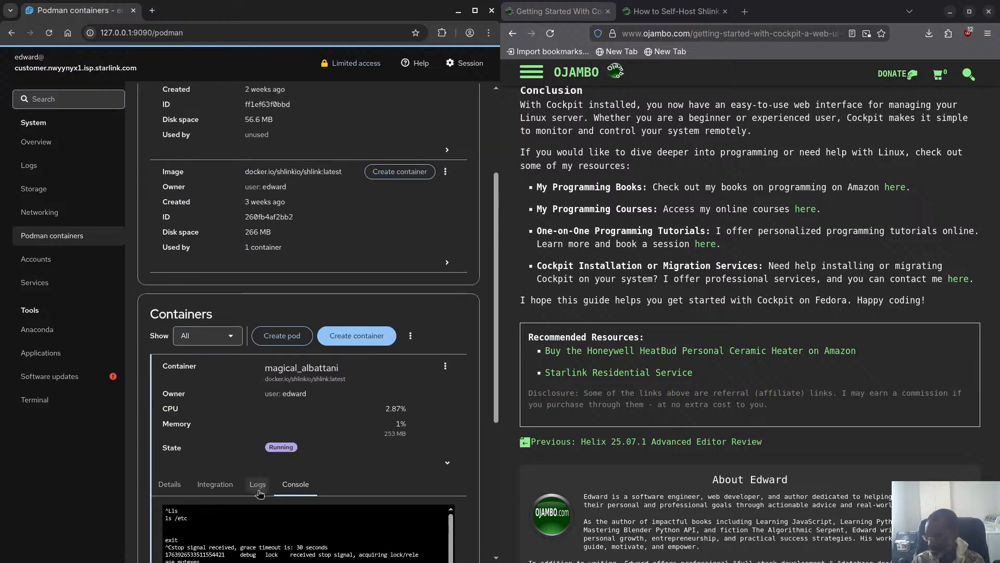
pyautogui.scroll(-2, 259, 493)
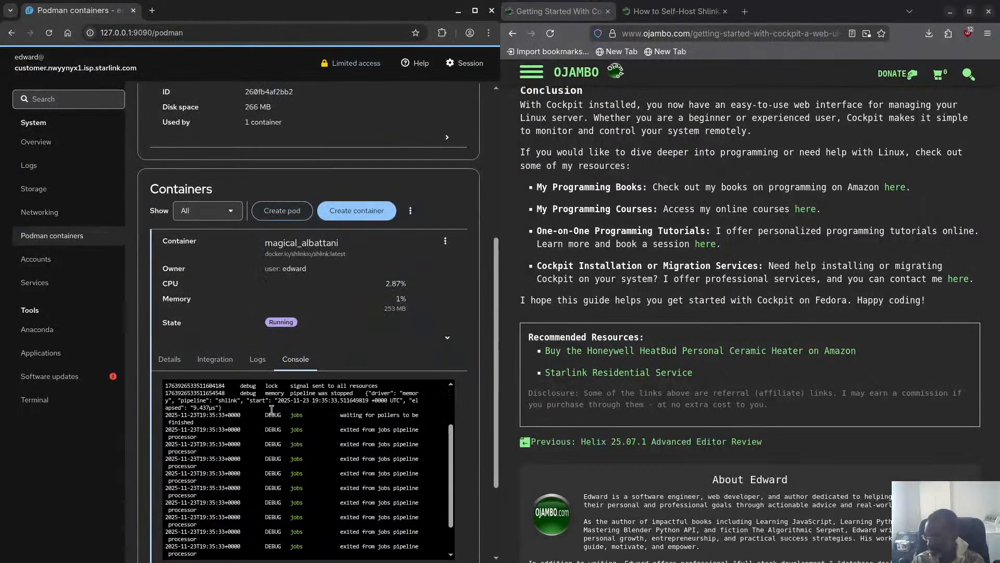
pyautogui.scroll(5, 240, 412)
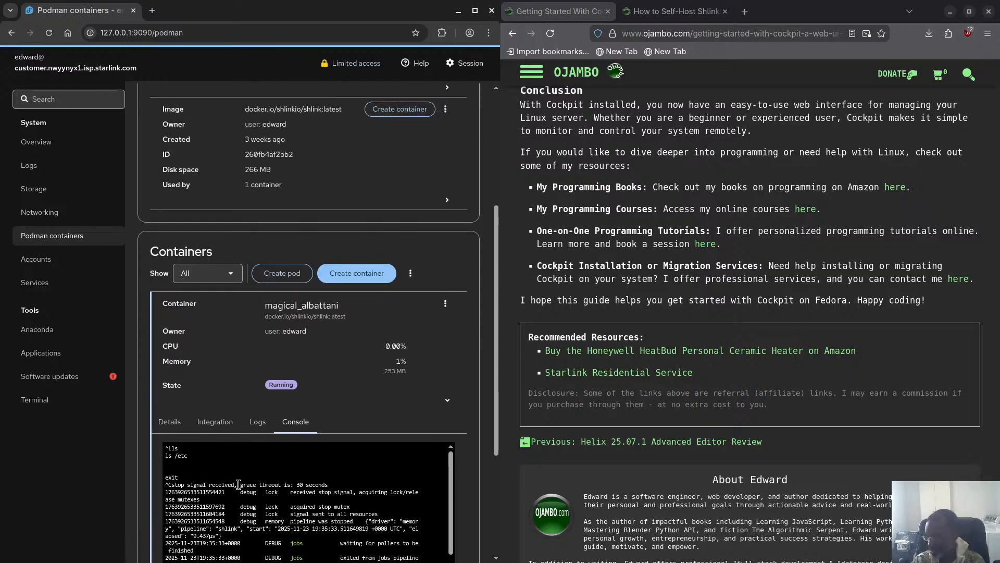
pyautogui.scroll(-5, 215, 478)
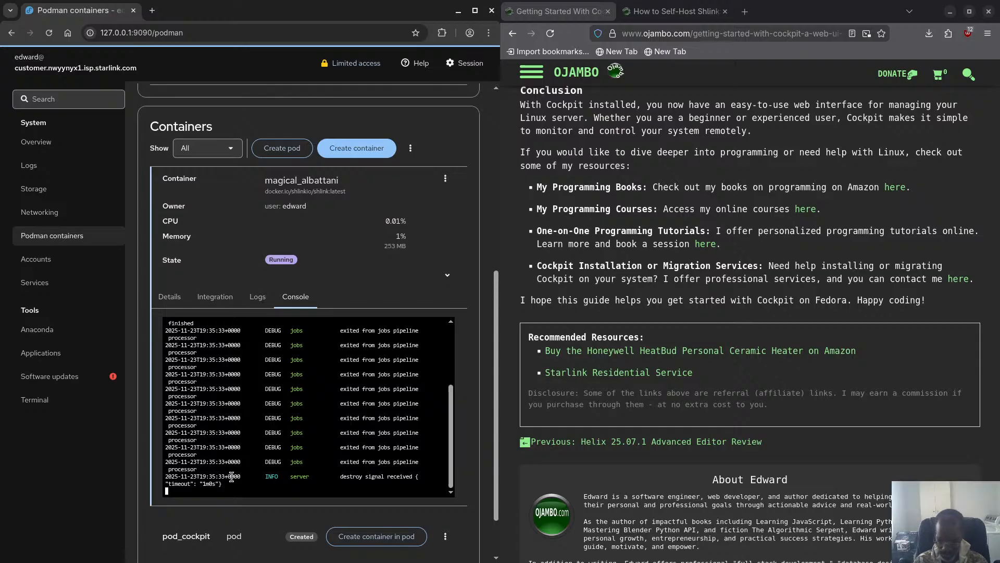
# Step: Run ls in the console again, and check the container's logs and details
pyautogui.write('ls')
pyautogui.press('Return')
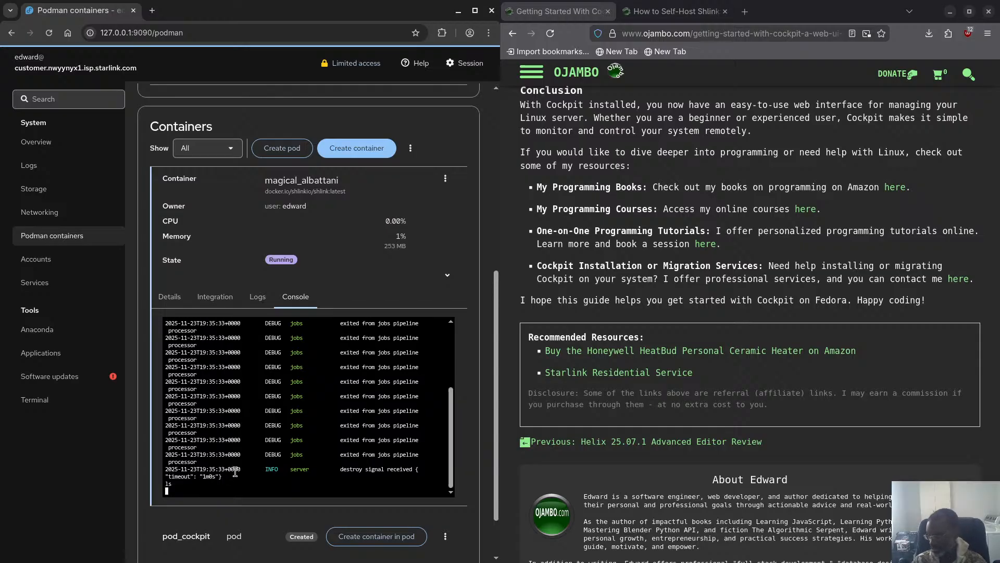
pyautogui.click(258, 295)
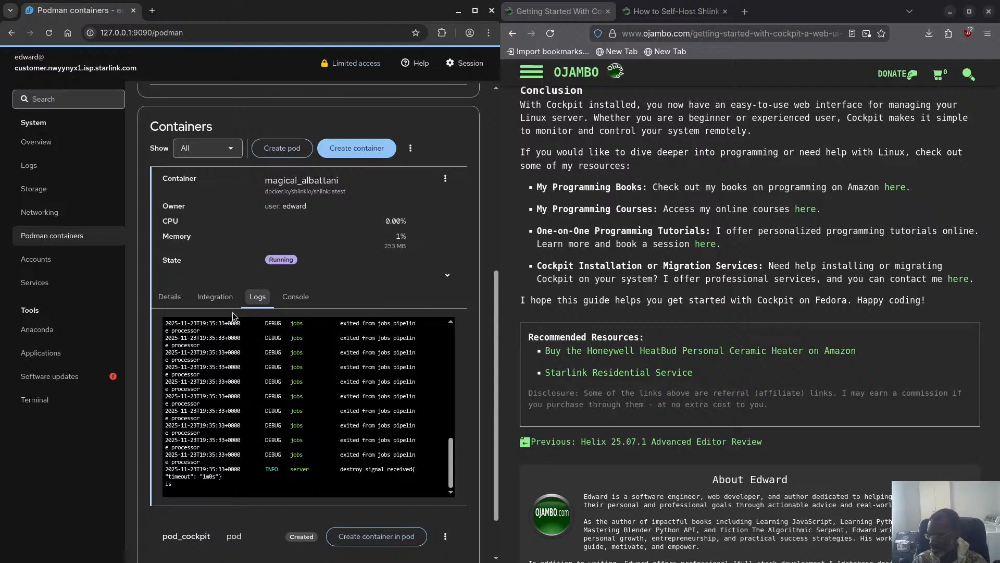
pyautogui.click(169, 296)
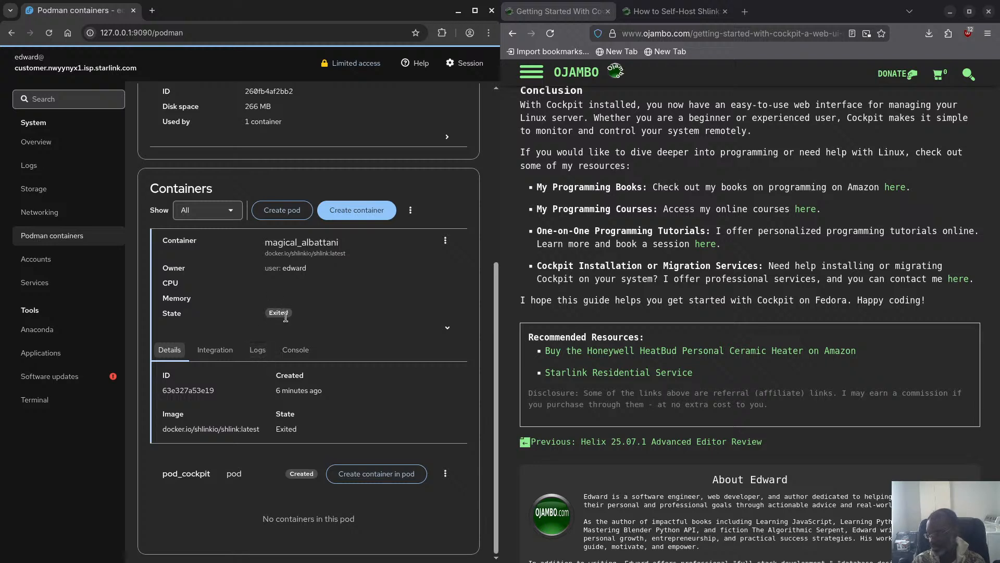
# Step: Collapse the magical_albattani container's details and start the container again
pyautogui.click(447, 328)
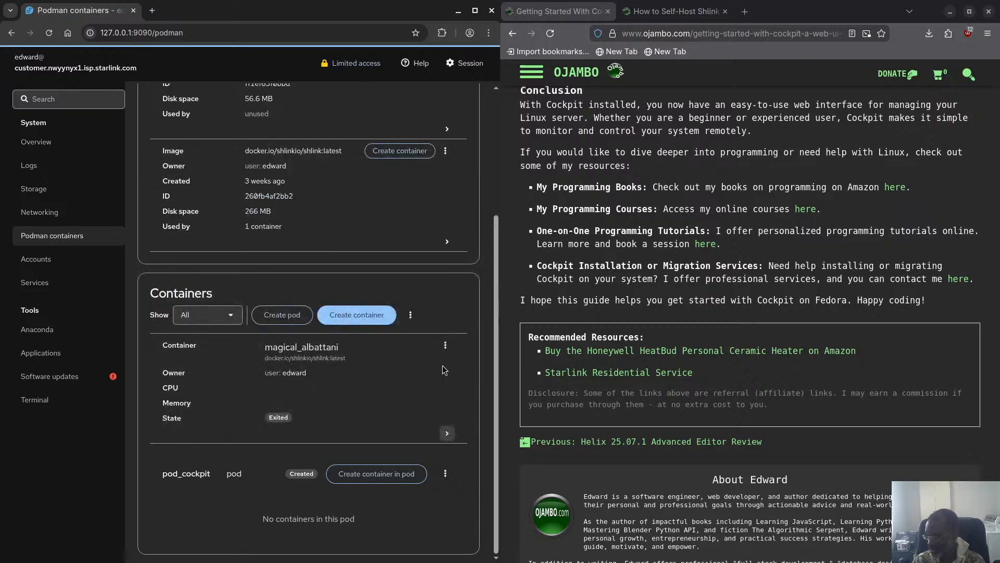
pyautogui.click(446, 346)
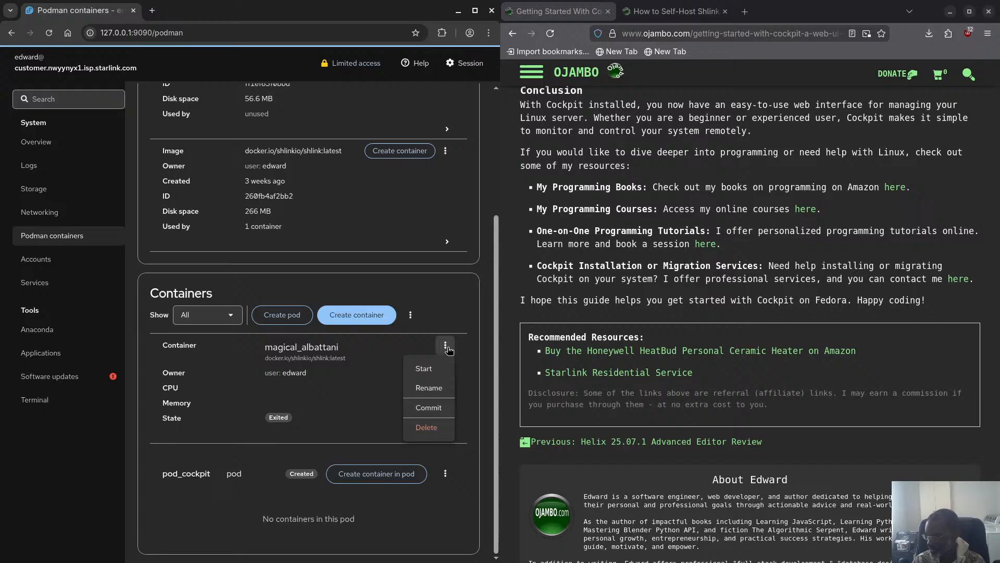
pyautogui.click(434, 373)
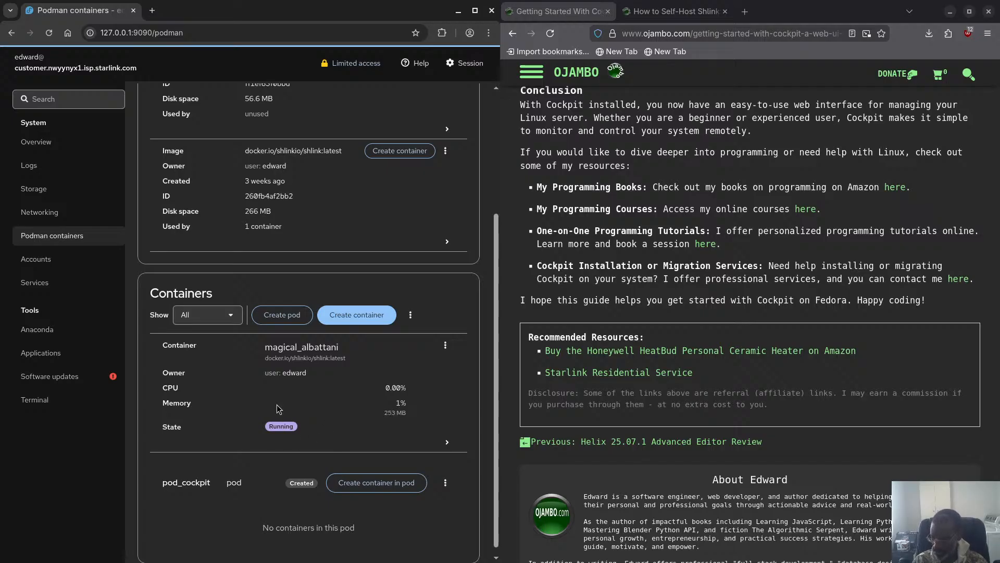
# Step: Open the host's terminal, begin entering a podman command, and increase the terminal's font size to 23
pyautogui.click(36, 400)
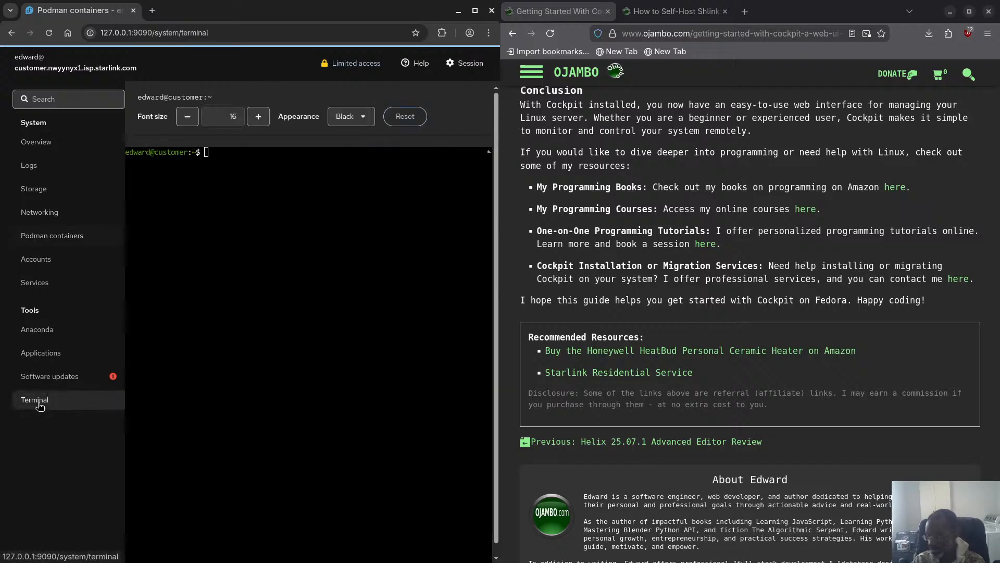
pyautogui.moveTo(242, 182); pyautogui.dragTo(240, 189)
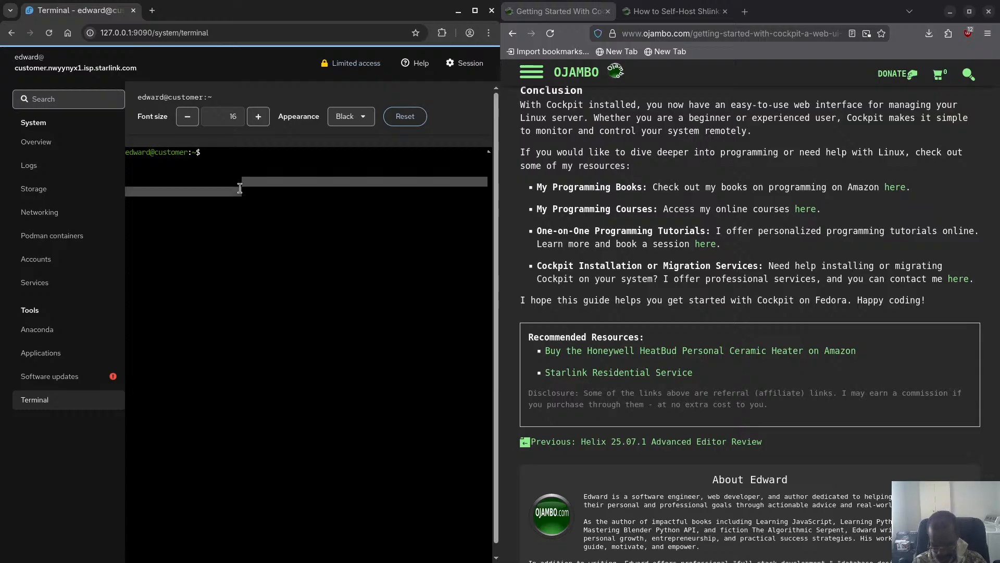
pyautogui.write('podma')
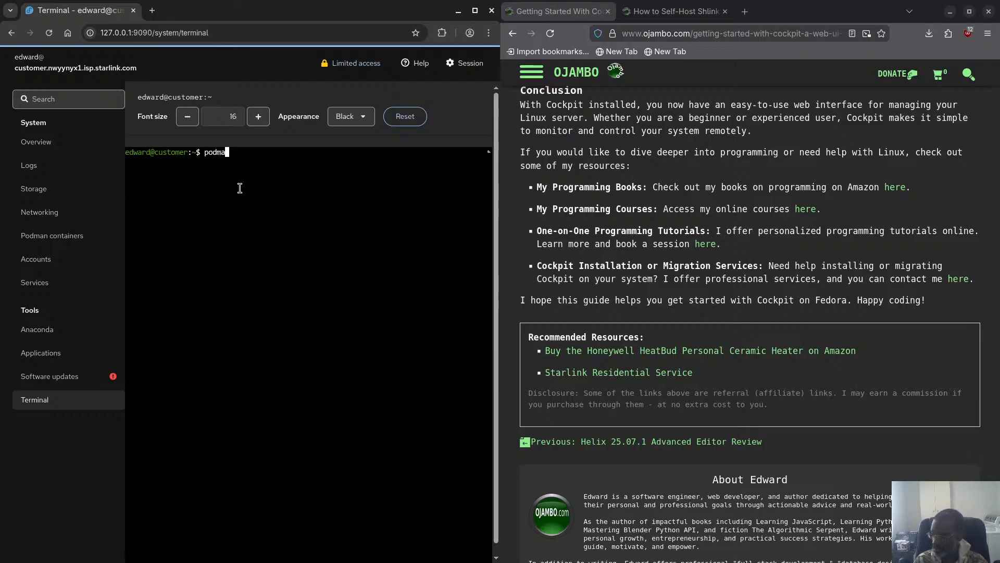
pyautogui.click(258, 116)
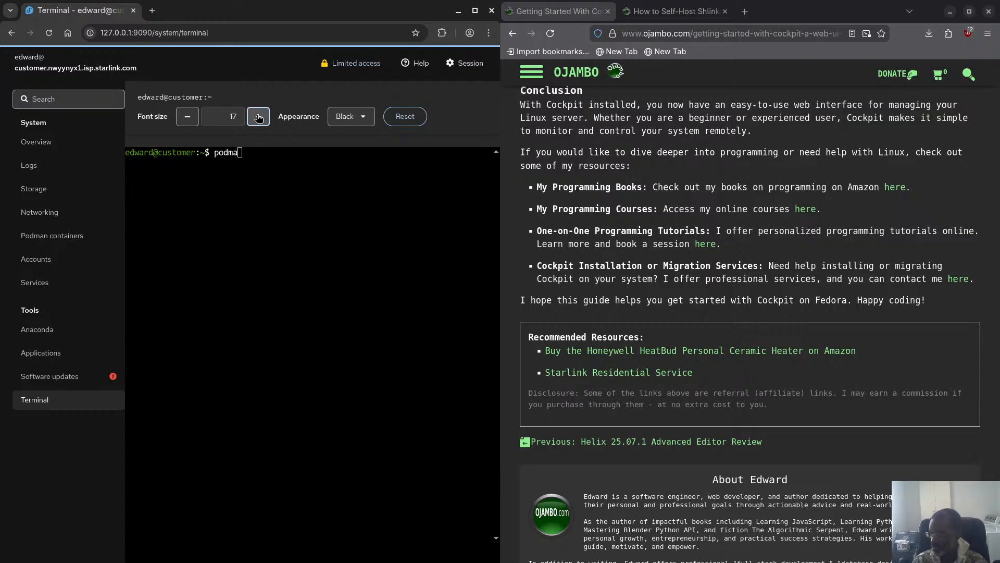
pyautogui.click(257, 117)
pyautogui.click(258, 117)
pyautogui.click(258, 117)
pyautogui.click(258, 117)
pyautogui.click(258, 117)
pyautogui.click(258, 116)
# Step: Complete and run podman ps -a in the terminal to list all containers
pyautogui.write('ma')
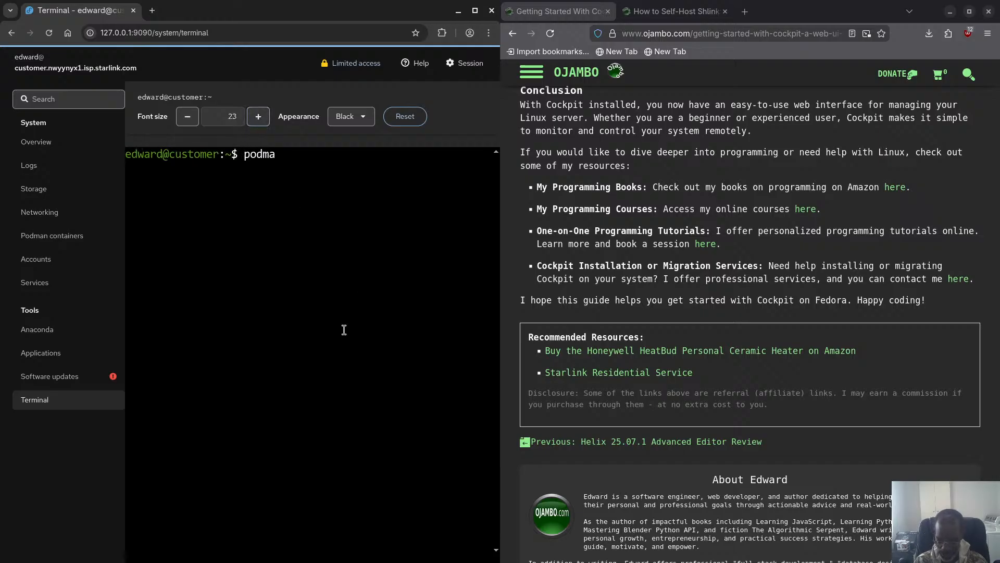
pyautogui.write('n ps -a')
pyautogui.press('Return')
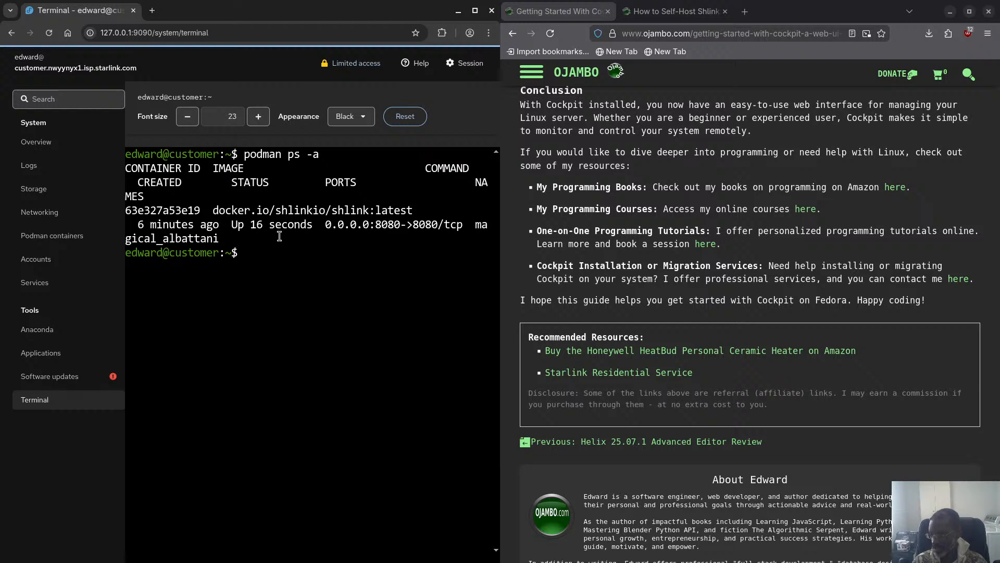
# Step: Run clean-cli in the terminal to shorten the prompt, and clear the screen
pyautogui.write('cle')
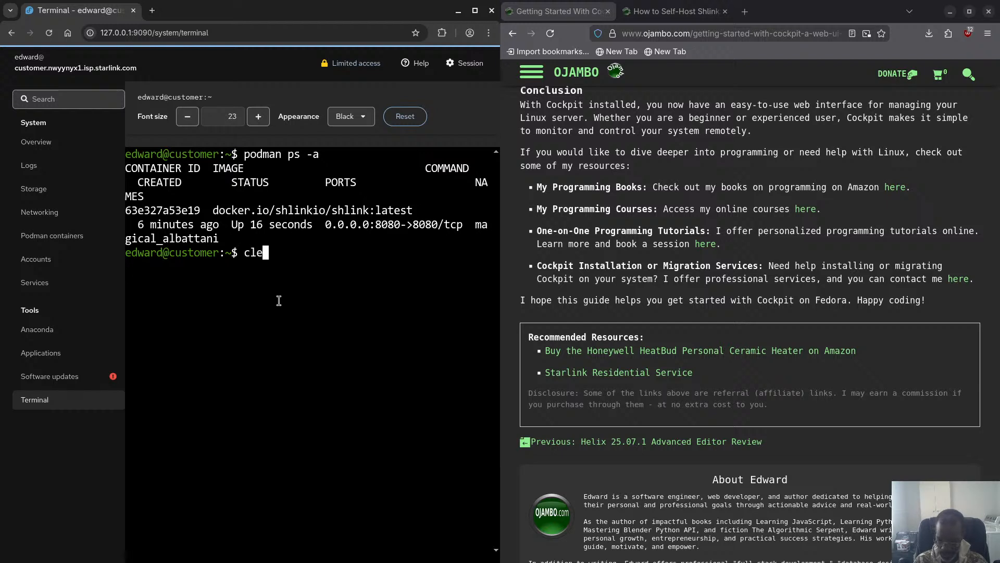
pyautogui.write('an-cli')
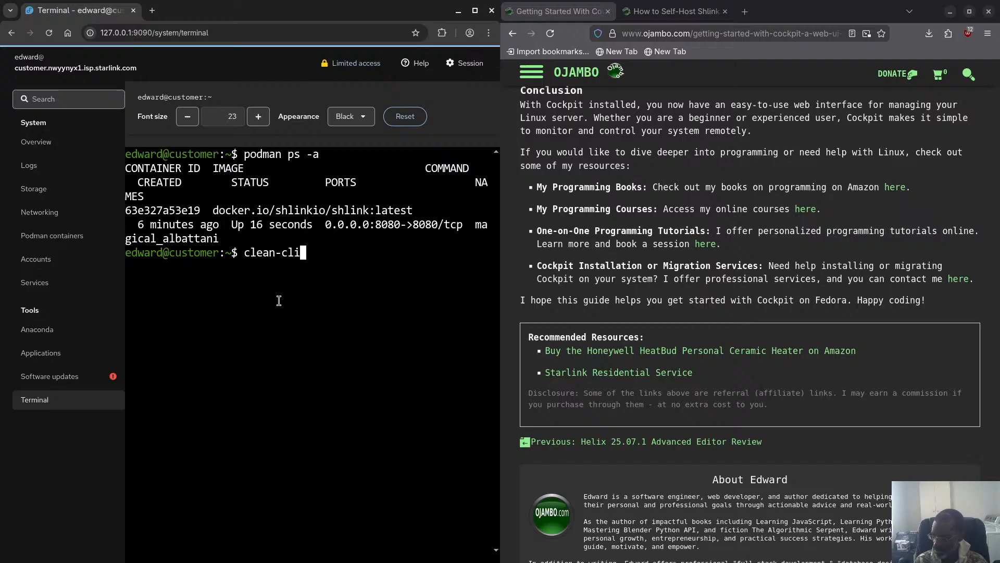
pyautogui.press('Return')
pyautogui.write('clear')
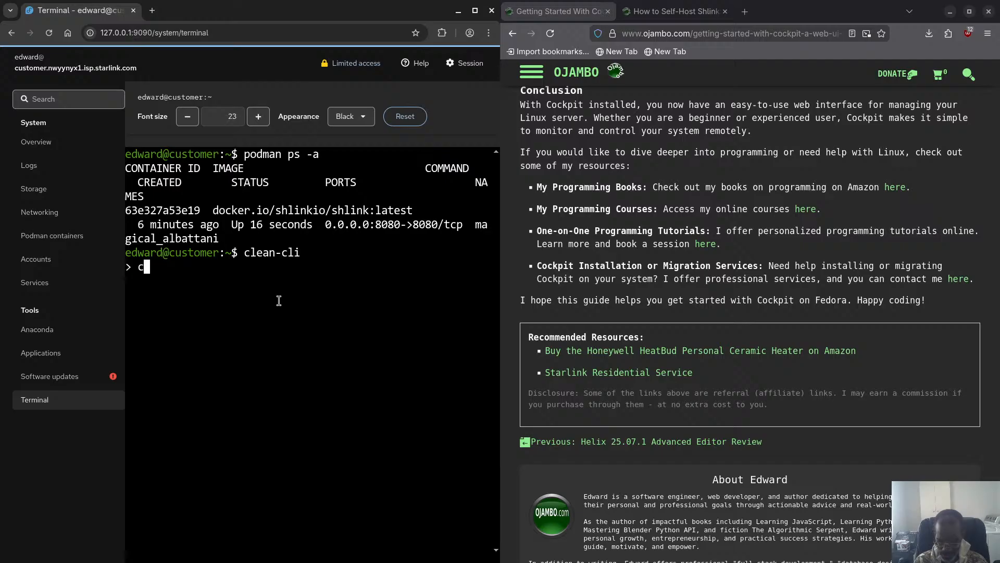
pyautogui.press('Return')
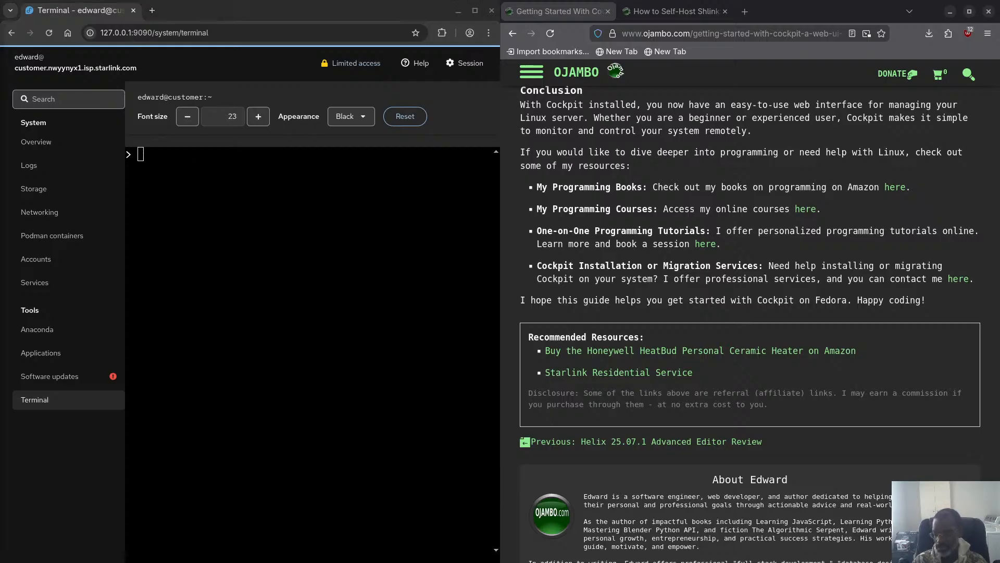
# Step: Allow clipboard access, try the pasted command podman exec -it shlink shlink api-key:generate, and enter podman ps -a without running it
pyautogui.rightClick(178, 186)
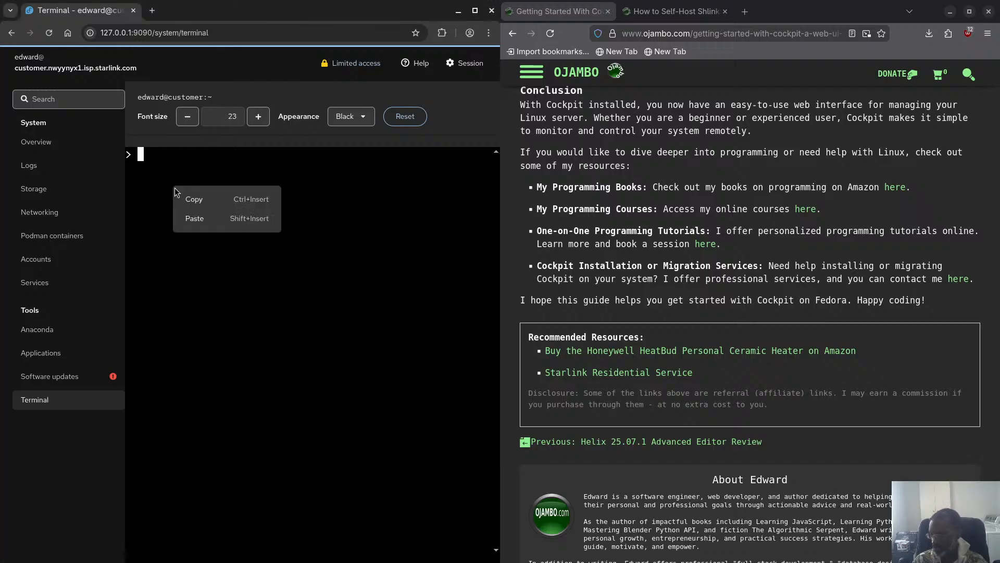
pyautogui.click(197, 218)
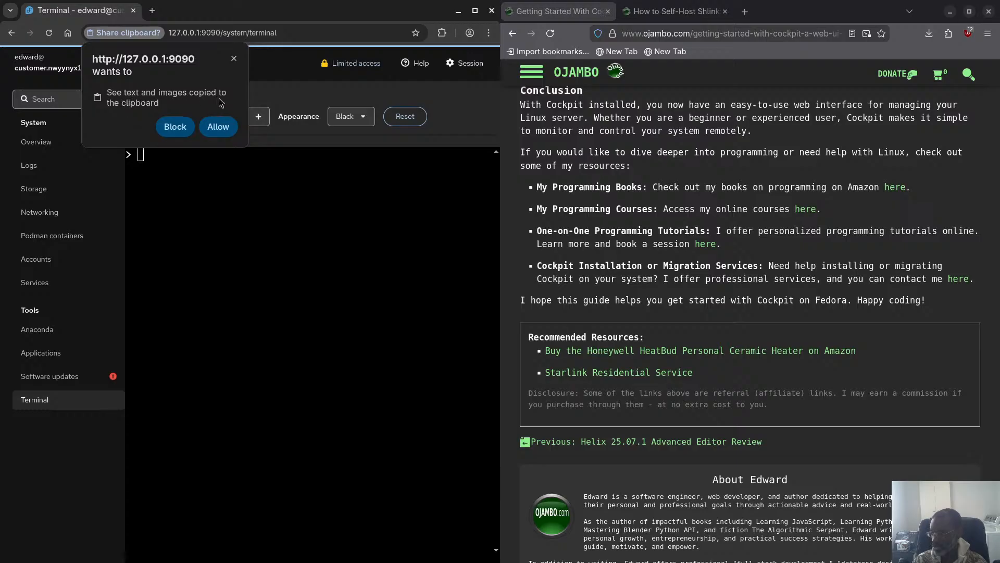
pyautogui.click(217, 126)
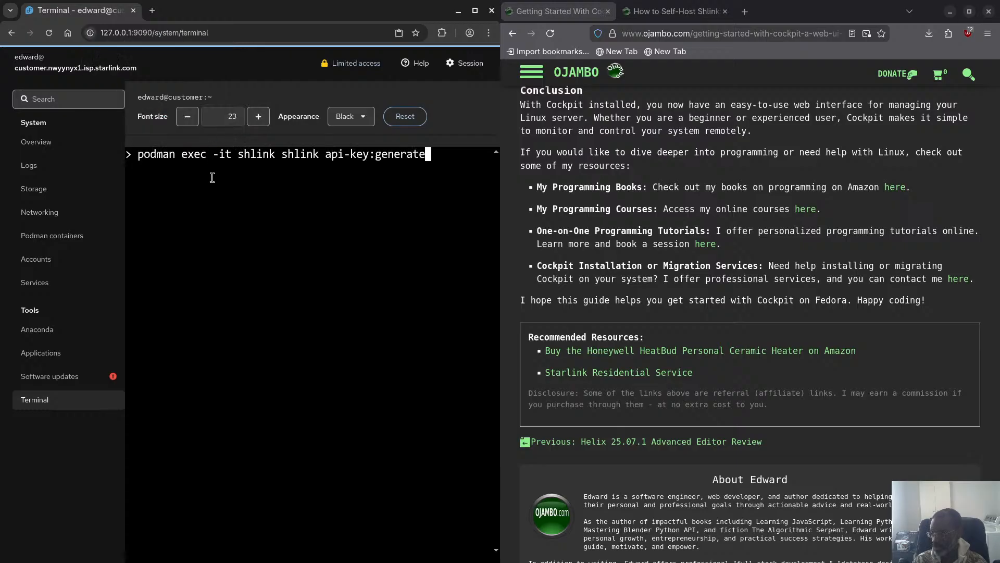
pyautogui.press('Return')
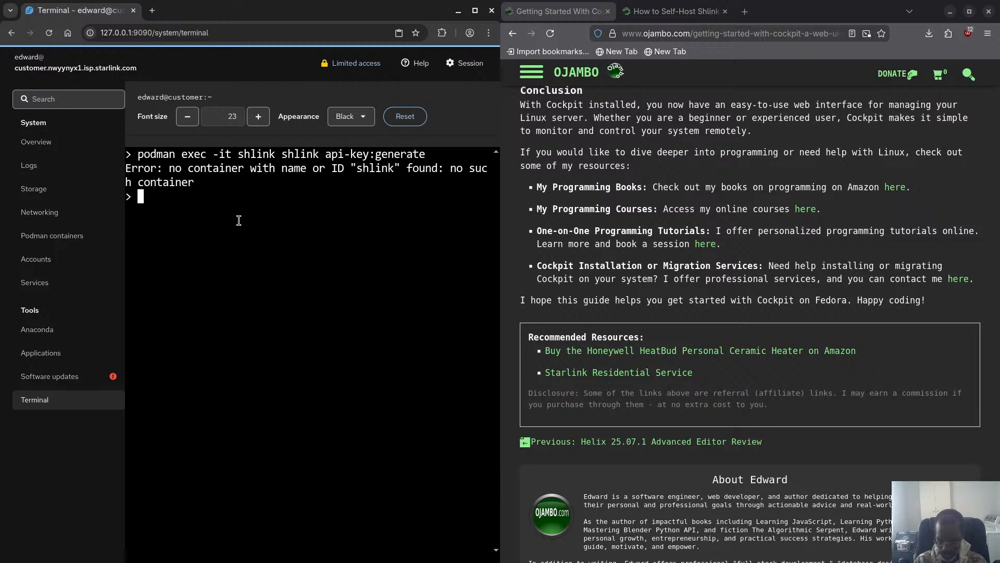
pyautogui.write('podman ps -a')
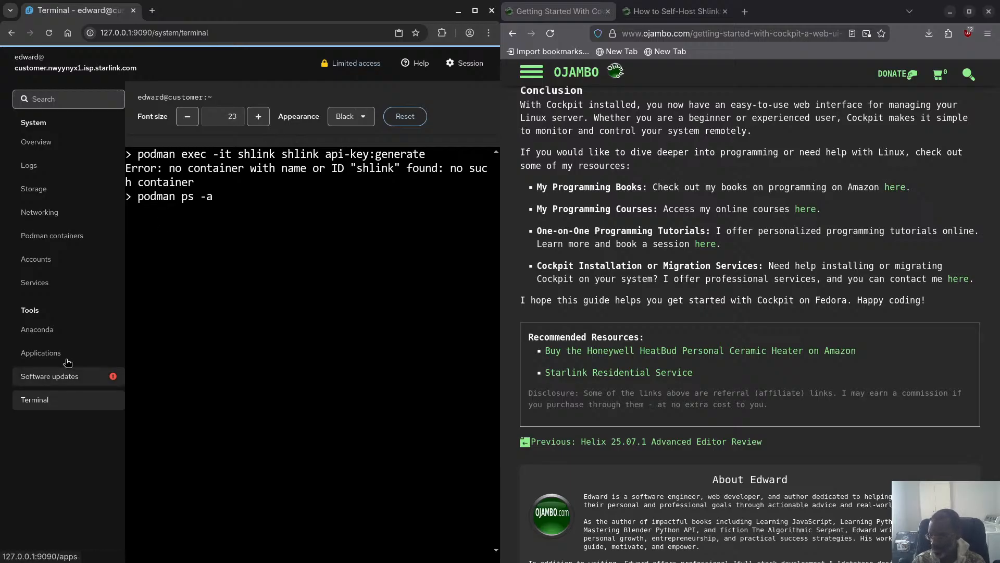
# Step: Return to the Podman containers, try to rename the running magical_albattani container, and stop it
pyautogui.click(55, 235)
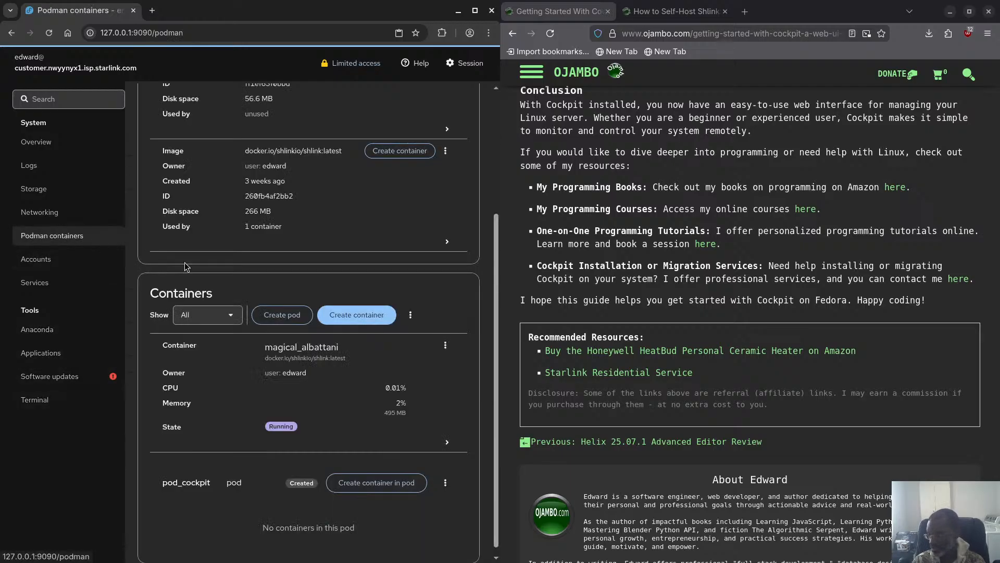
pyautogui.click(445, 345)
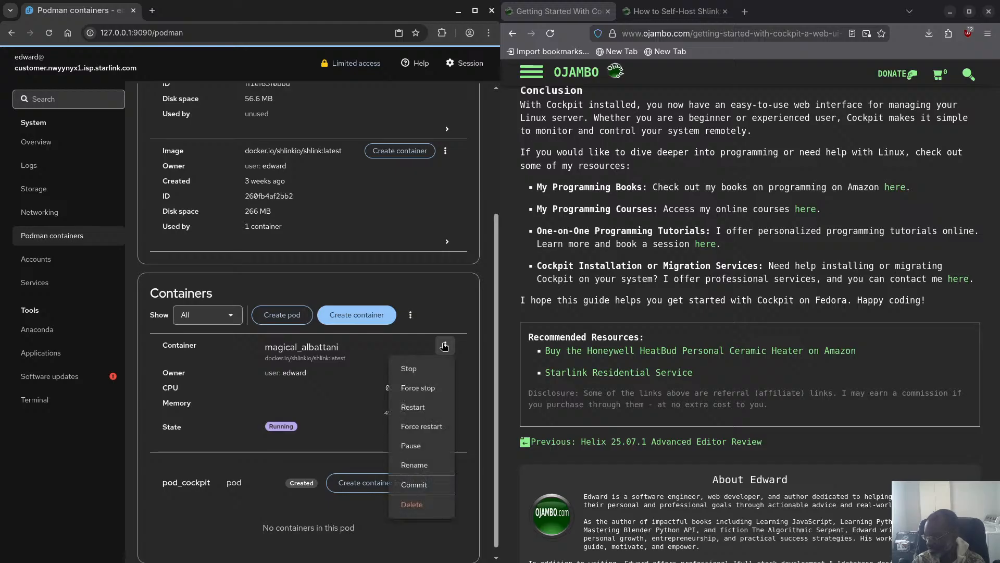
pyautogui.click(433, 469)
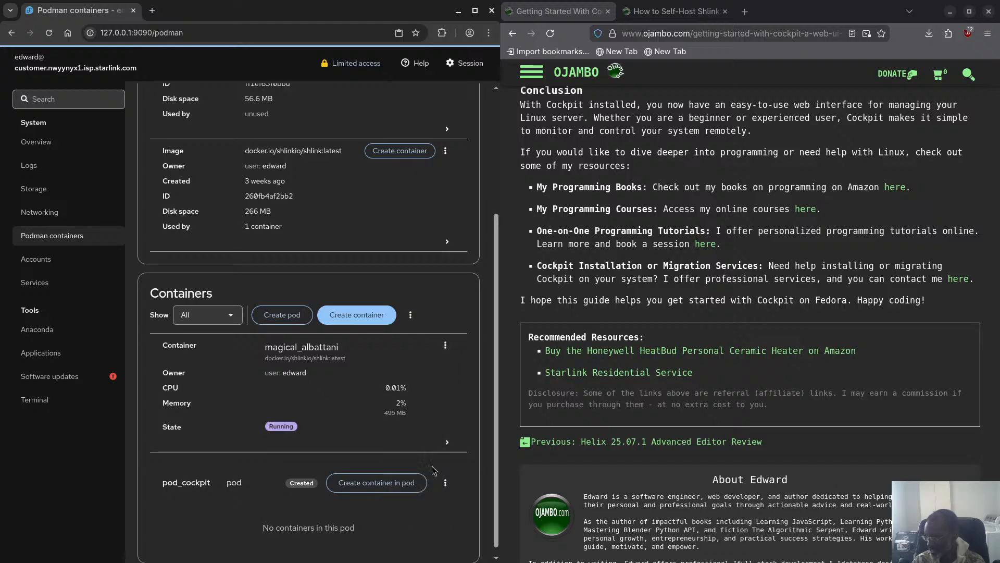
pyautogui.scroll(-1, 392, 352)
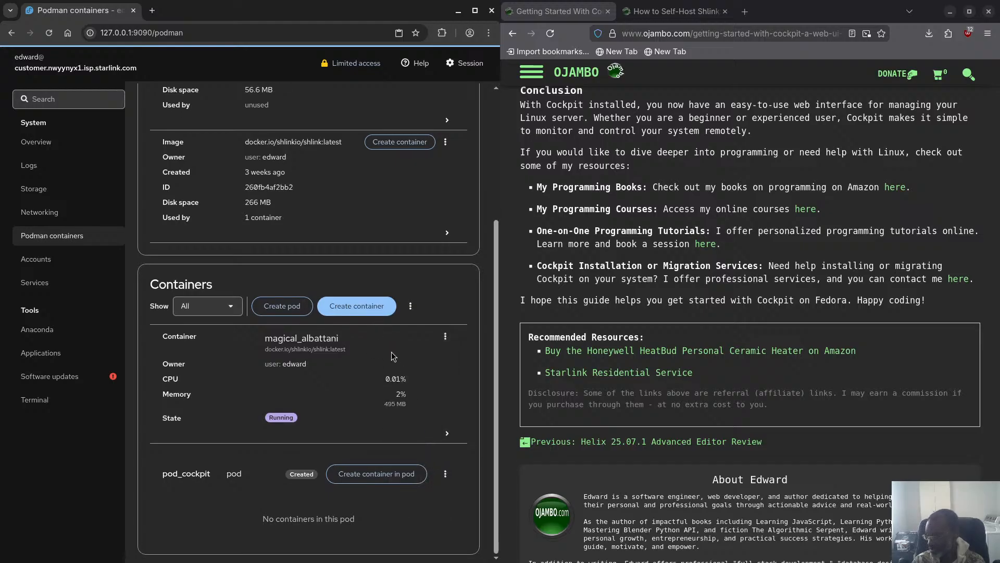
pyautogui.click(445, 336)
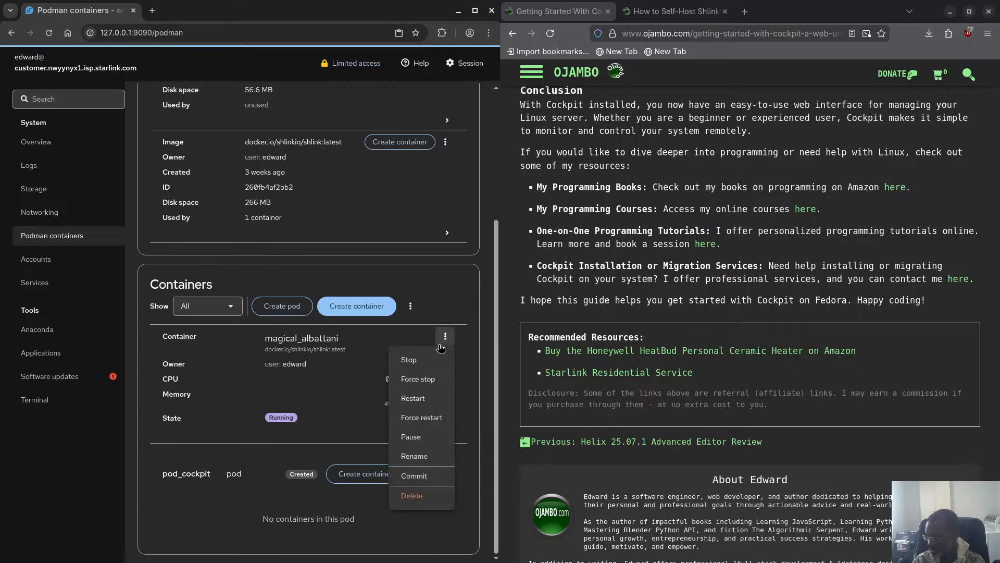
pyautogui.click(423, 365)
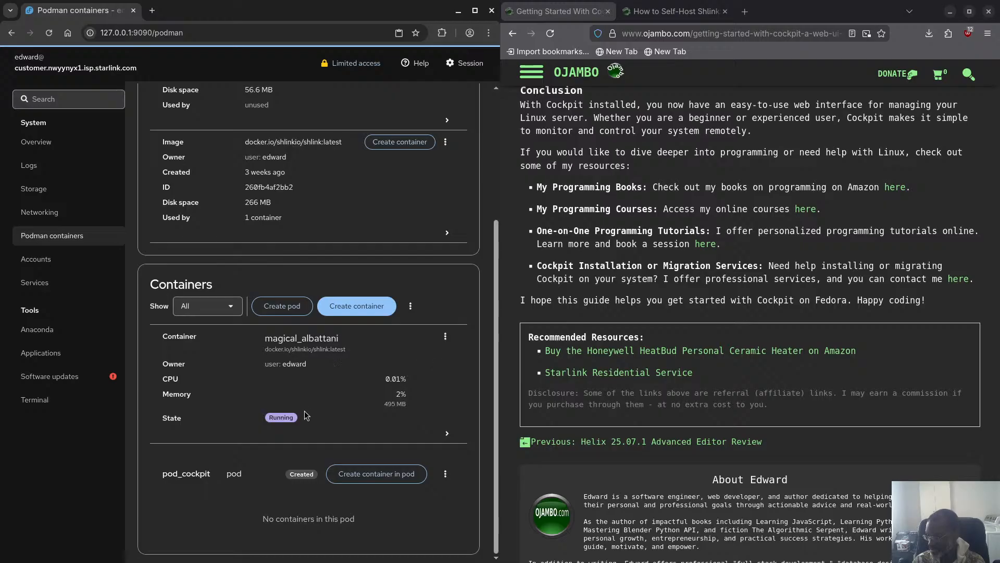
pyautogui.click(445, 337)
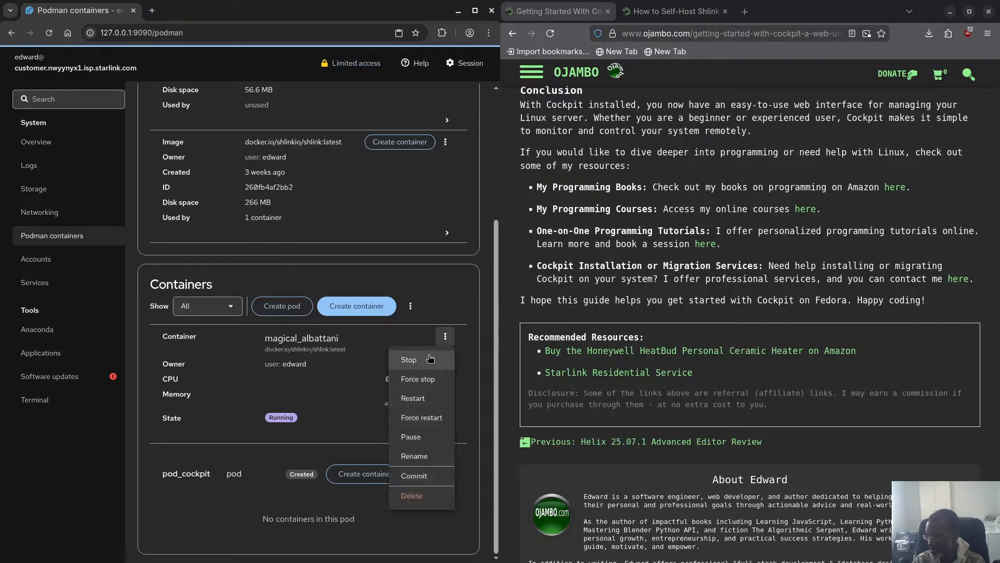
pyautogui.click(430, 359)
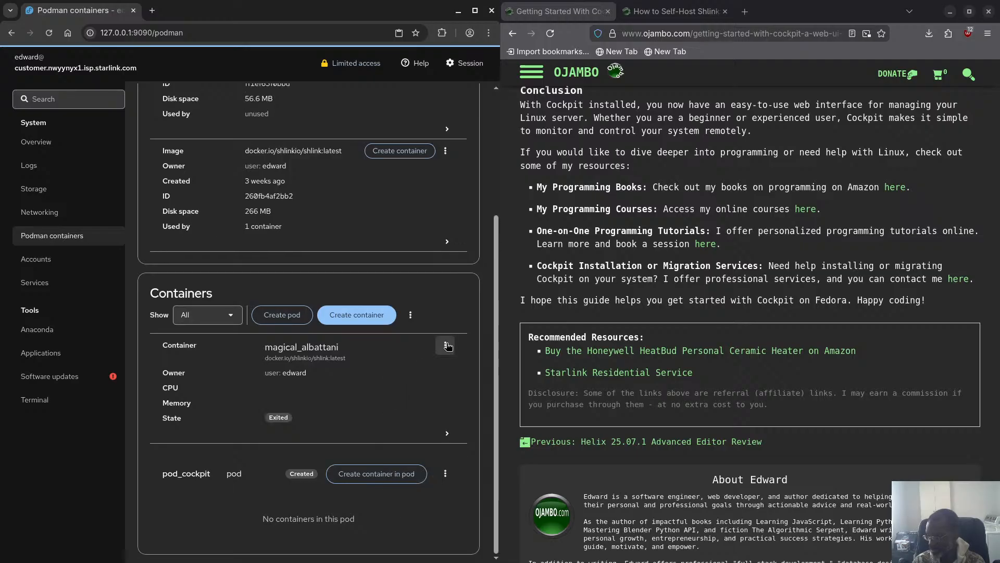
# Step: Rename the stopped magical_albattani container to shlink
pyautogui.click(446, 345)
pyautogui.click(427, 389)
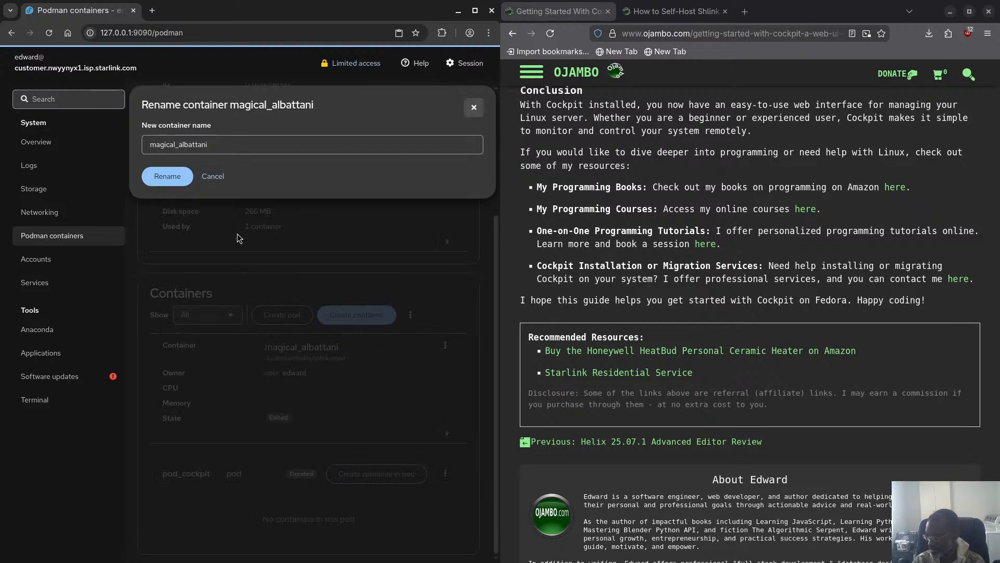
pyautogui.doubleClick(167, 146)
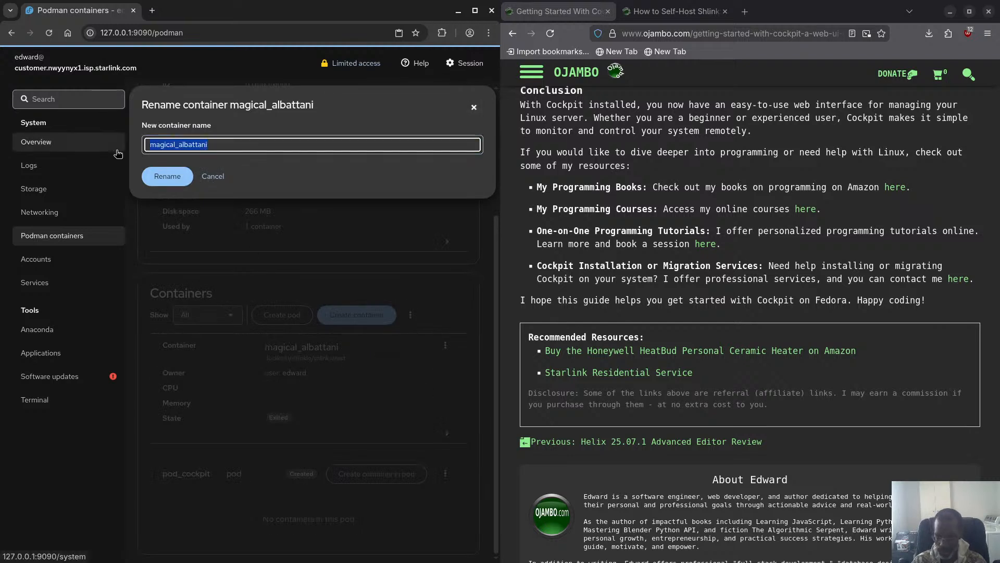
pyautogui.write('shlin')
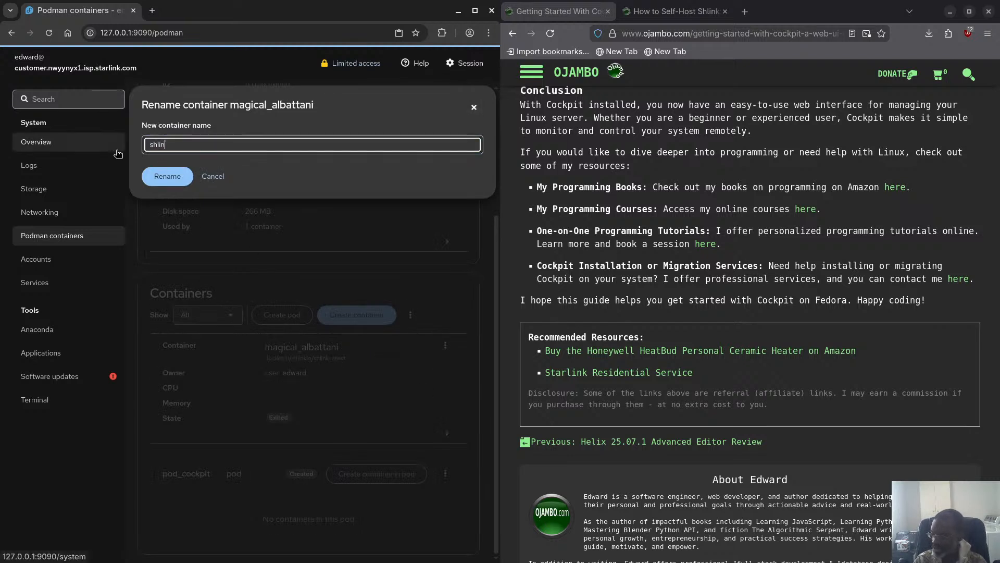
pyautogui.write('k')
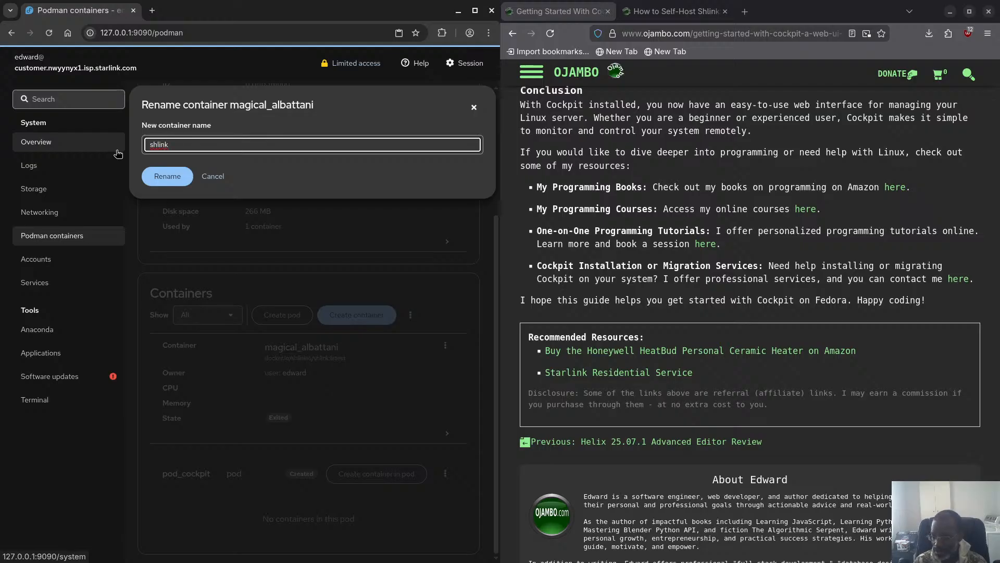
pyautogui.click(168, 176)
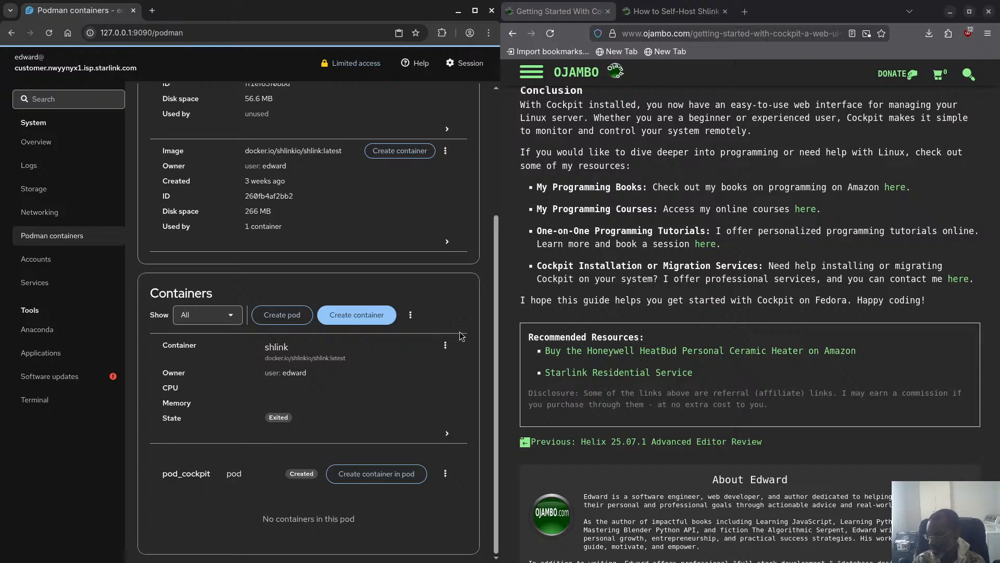
# Step: Start the shlink container and run the pending podman ps -a command in the host's terminal
pyautogui.click(446, 345)
pyautogui.click(437, 371)
pyautogui.click(45, 402)
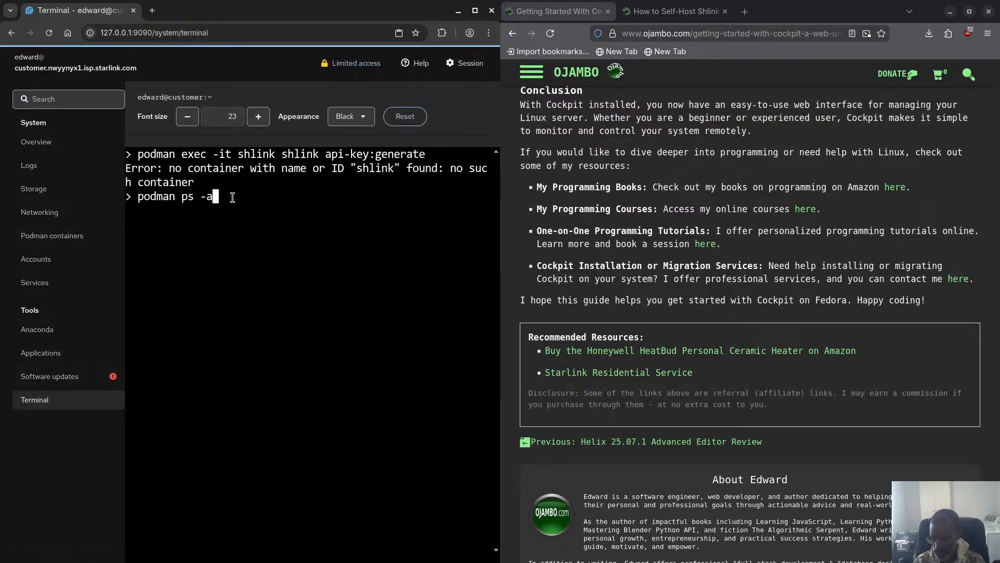
pyautogui.press('Return')
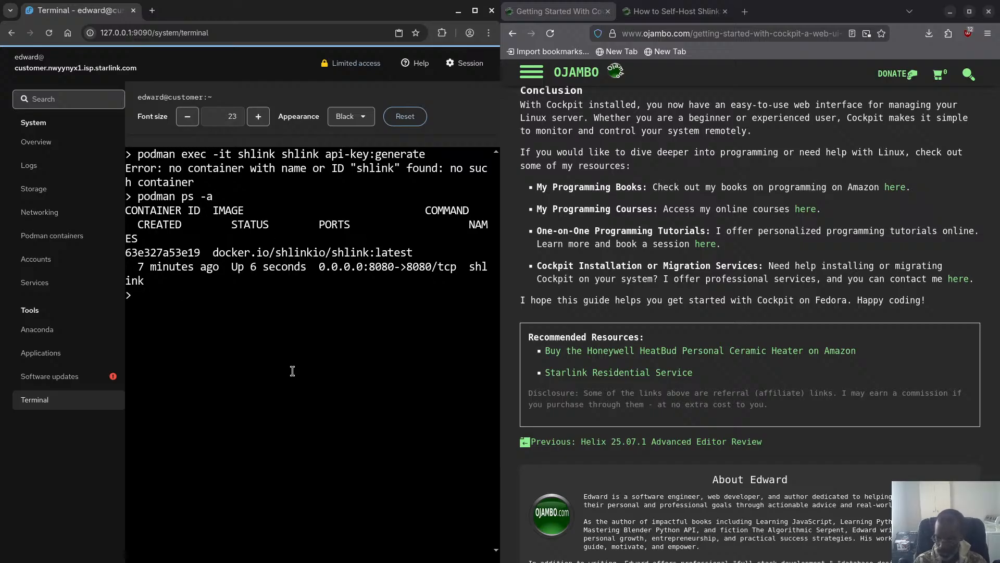
# Step: Clear the terminal and generate a Shlink API key by rerunning podman exec -it shlink shlink api-key:generate
pyautogui.write('clear')
pyautogui.press('Return')
pyautogui.press('Up')
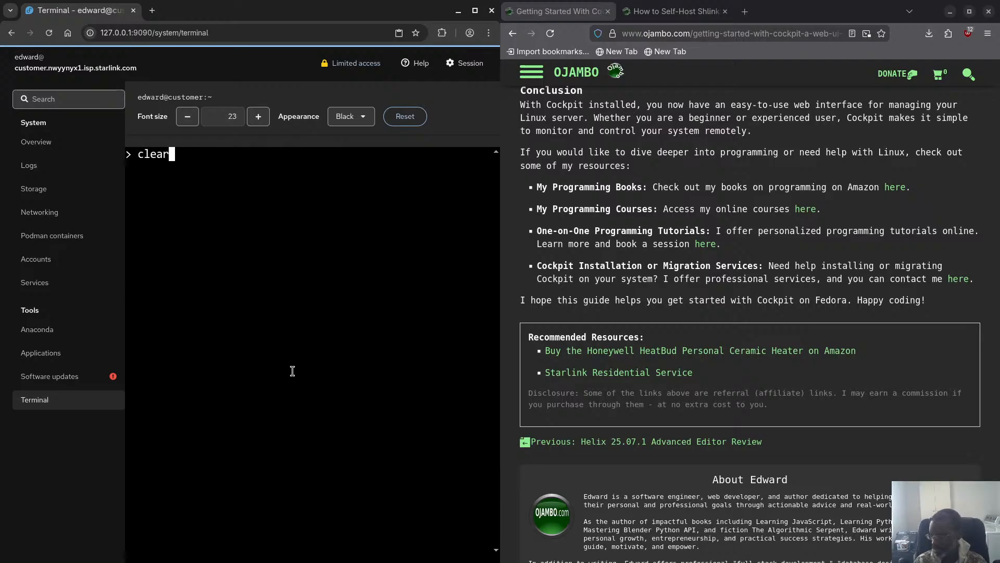
pyautogui.press('Up')
pyautogui.press('Up')
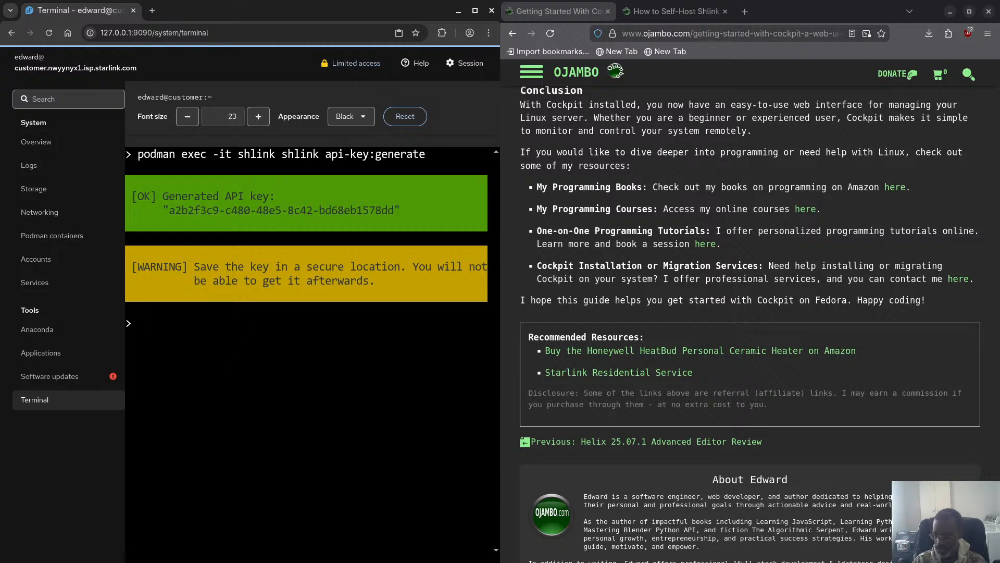
# Step: Clear the terminal and run podman exec -it shlink shlink short-url:create
pyautogui.hotkey('alt', 'Tab')
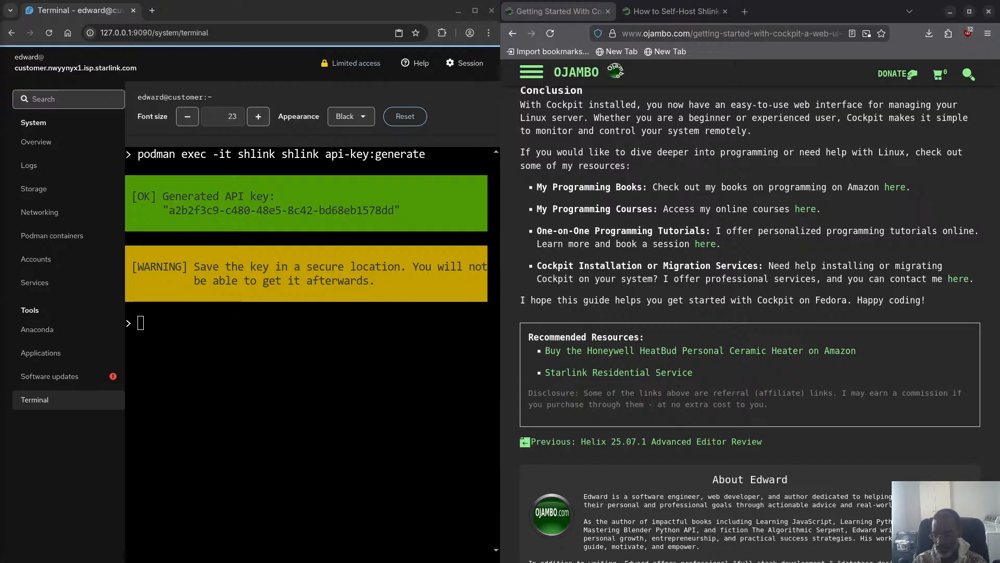
pyautogui.click(251, 341)
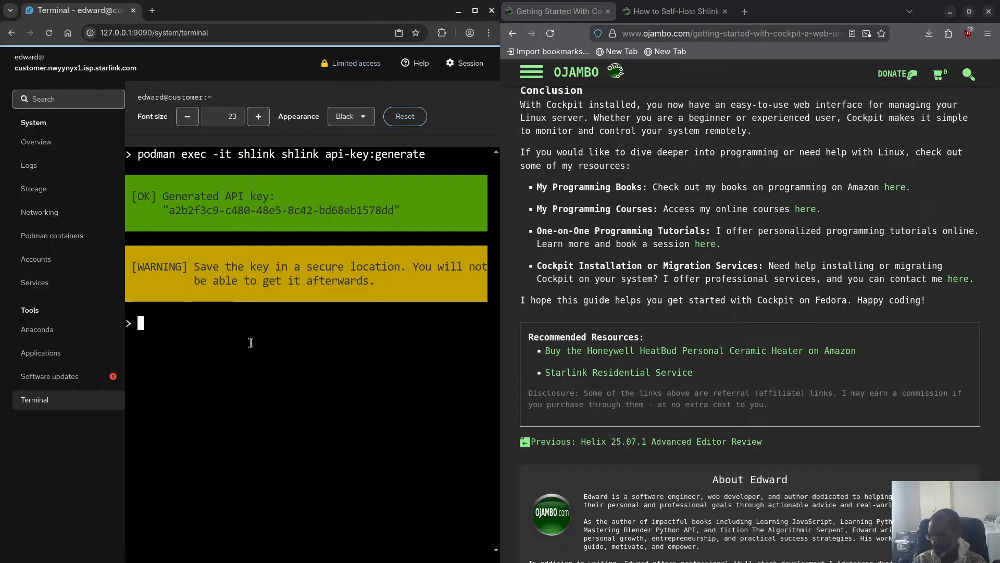
pyautogui.rightClick(250, 342)
pyautogui.press('Escape')
pyautogui.write('clear')
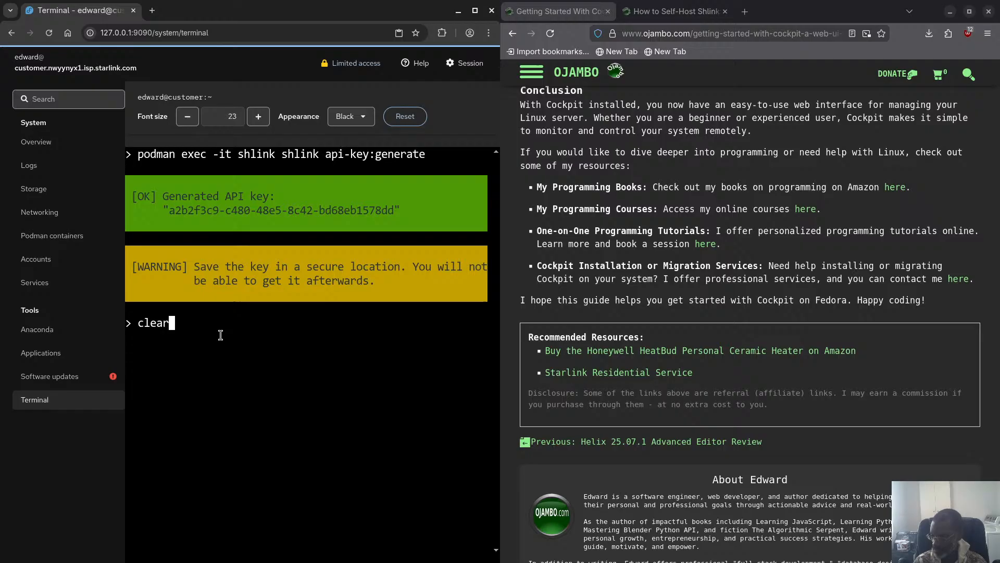
pyautogui.press('Return')
pyautogui.rightClick(231, 233)
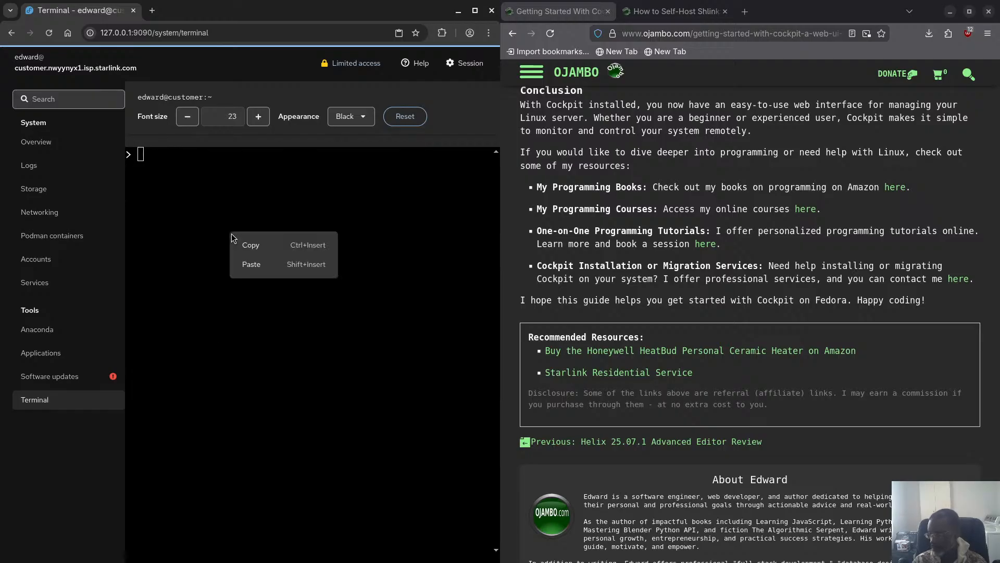
pyautogui.click(247, 263)
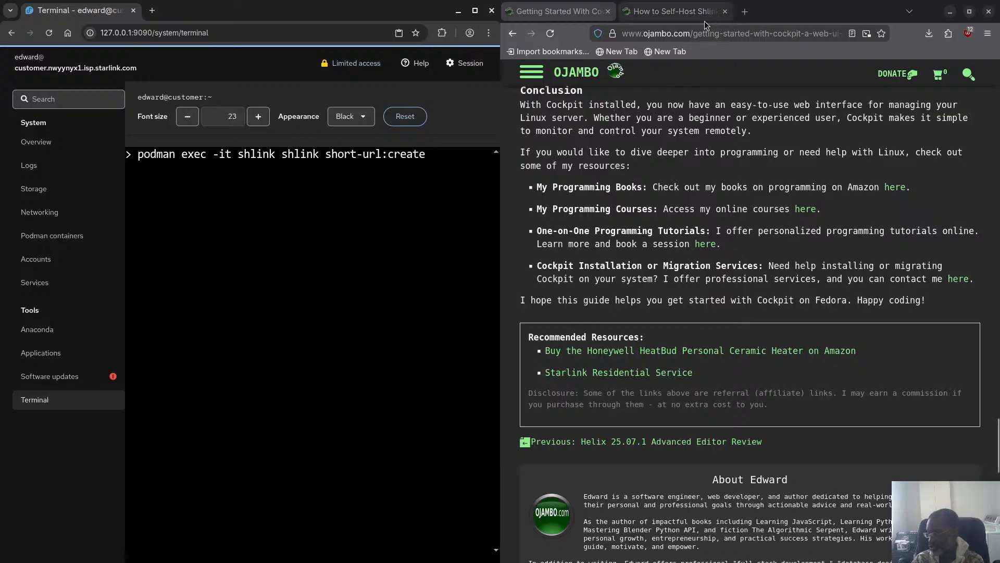
pyautogui.press('Return')
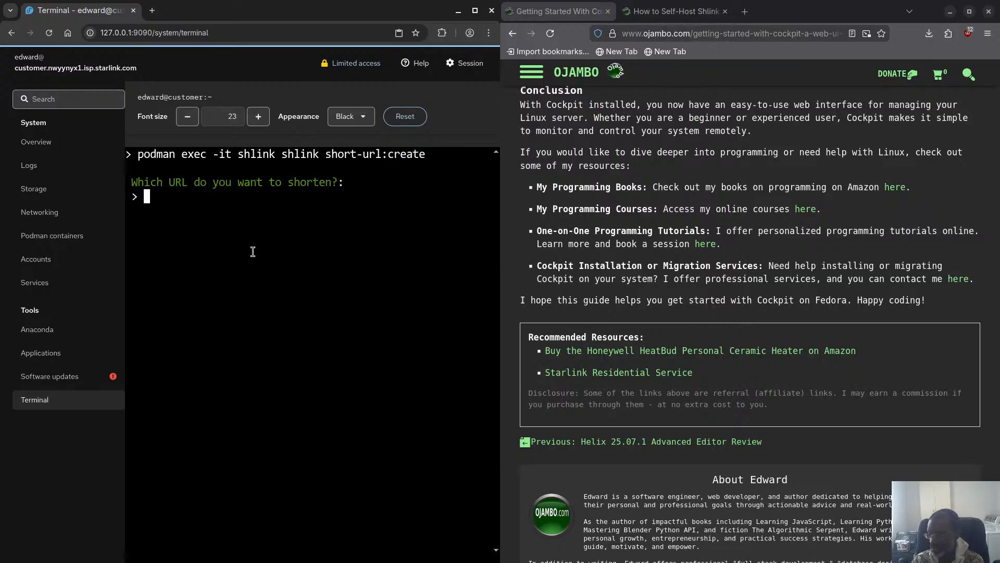
# Step: Copy the open Cockpit article's web address from the other browser and submit it as the URL to shorten
pyautogui.click(660, 35)
pyautogui.rightClick(659, 34)
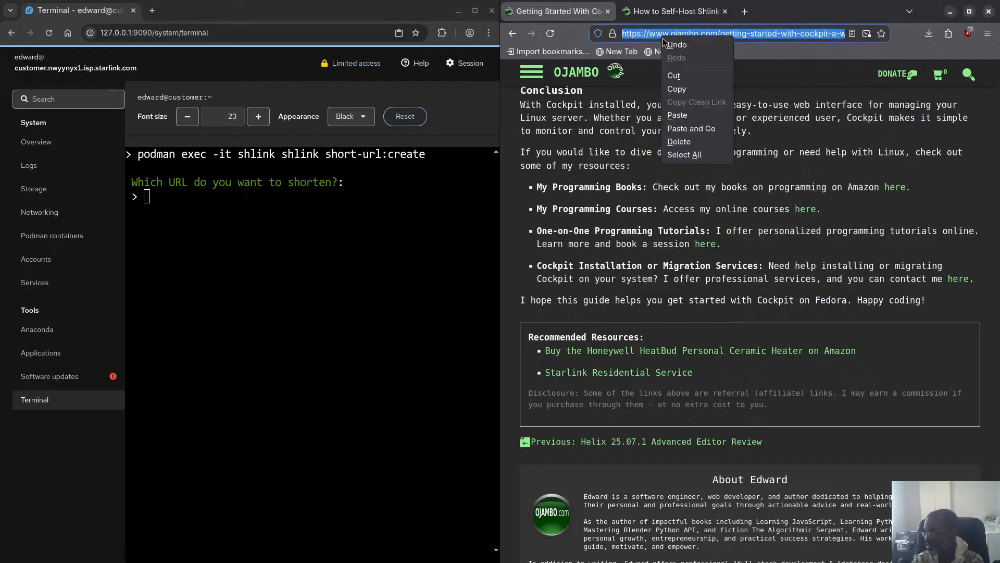
pyautogui.click(686, 87)
pyautogui.rightClick(214, 240)
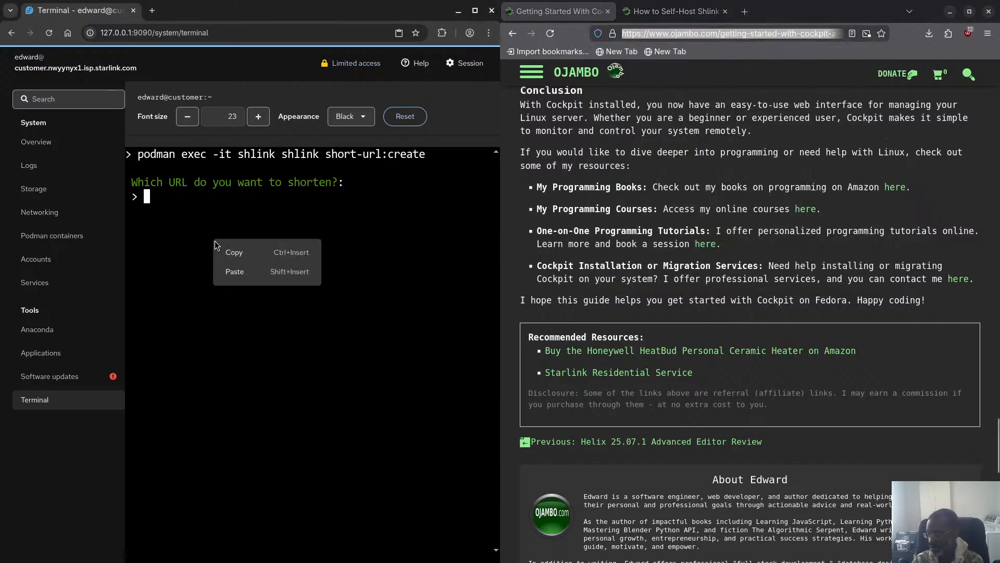
pyautogui.click(232, 269)
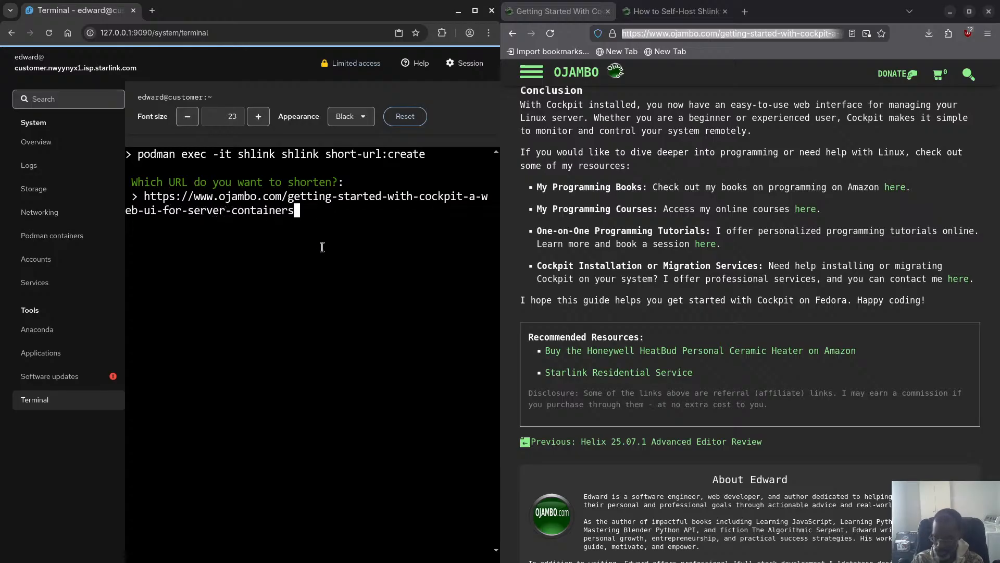
pyautogui.press('Return')
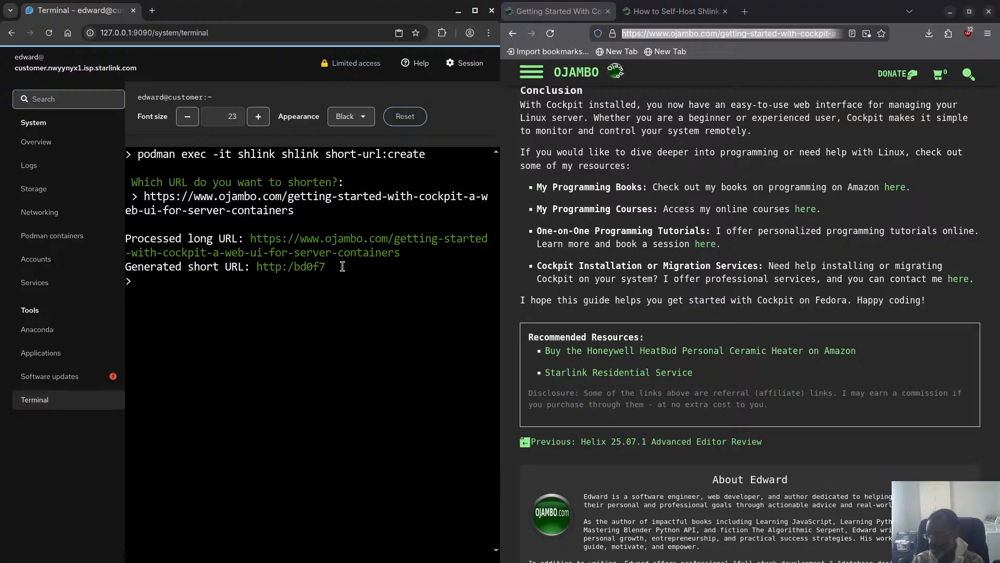
# Step: Copy the generated short URL from the terminal output and try to open it in a new browser tab
pyautogui.moveTo(255, 270); pyautogui.dragTo(332, 268)
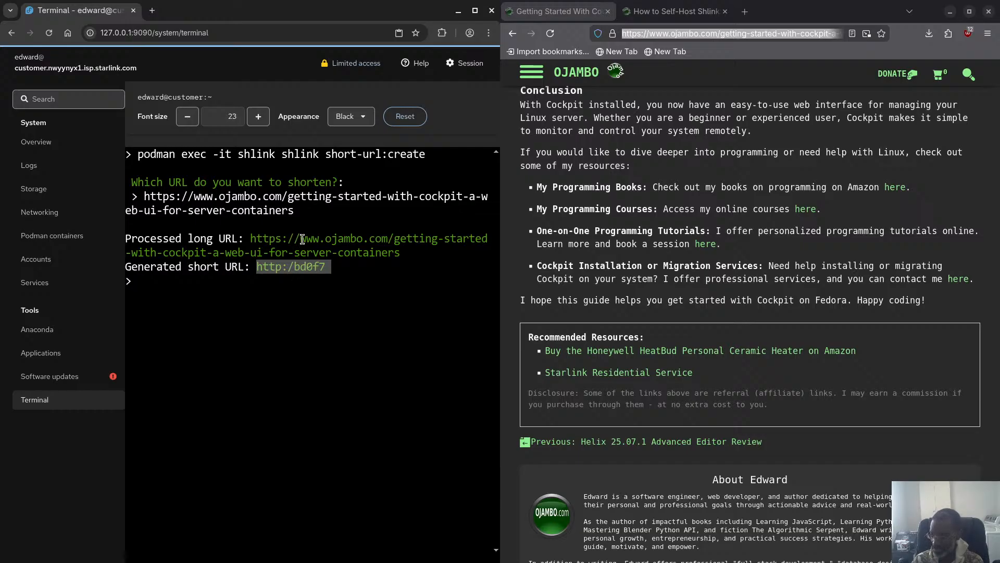
pyautogui.rightClick(304, 271)
pyautogui.click(321, 284)
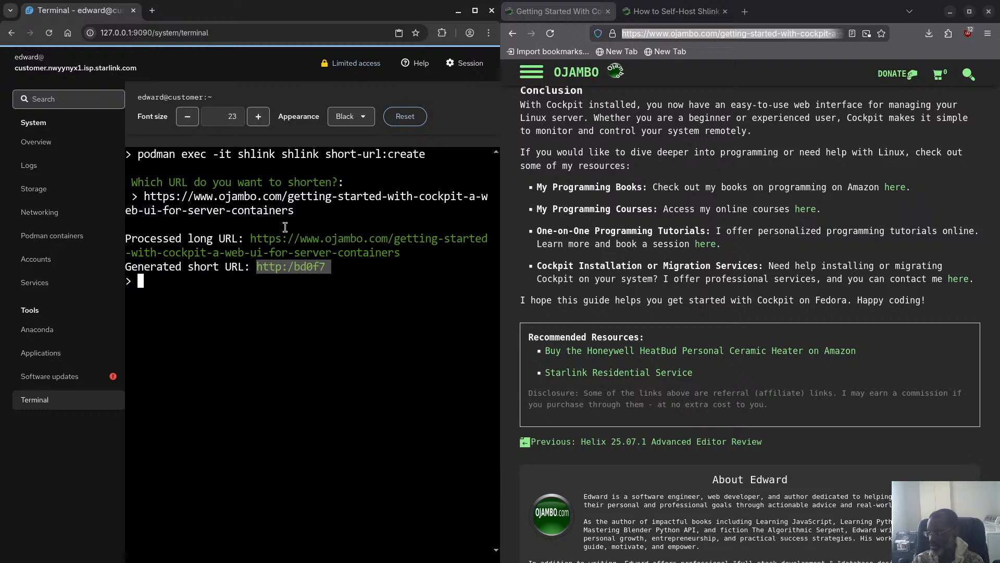
pyautogui.hotkey('ctrl', 't')
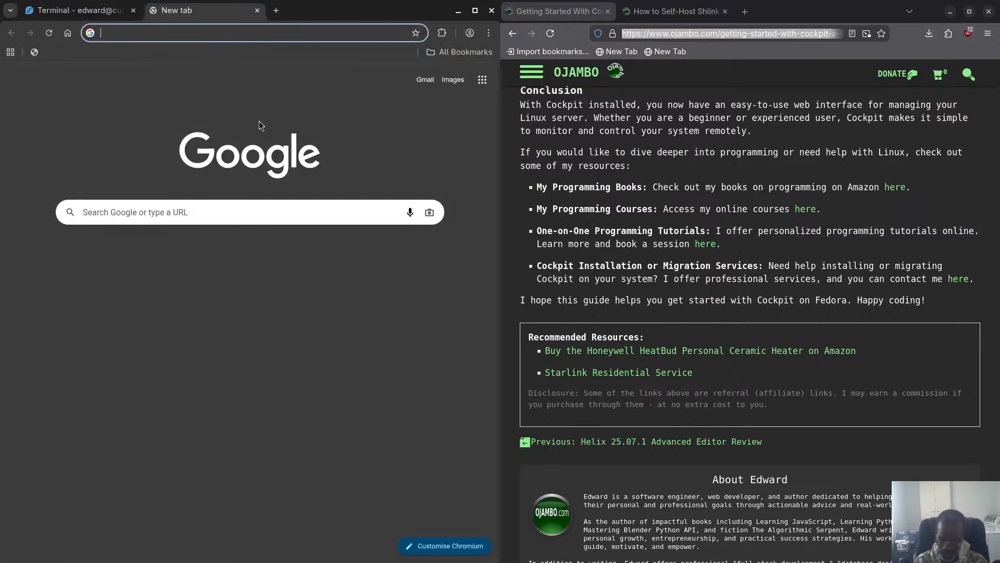
pyautogui.hotkey('ctrl', 'v')
pyautogui.press('Return')
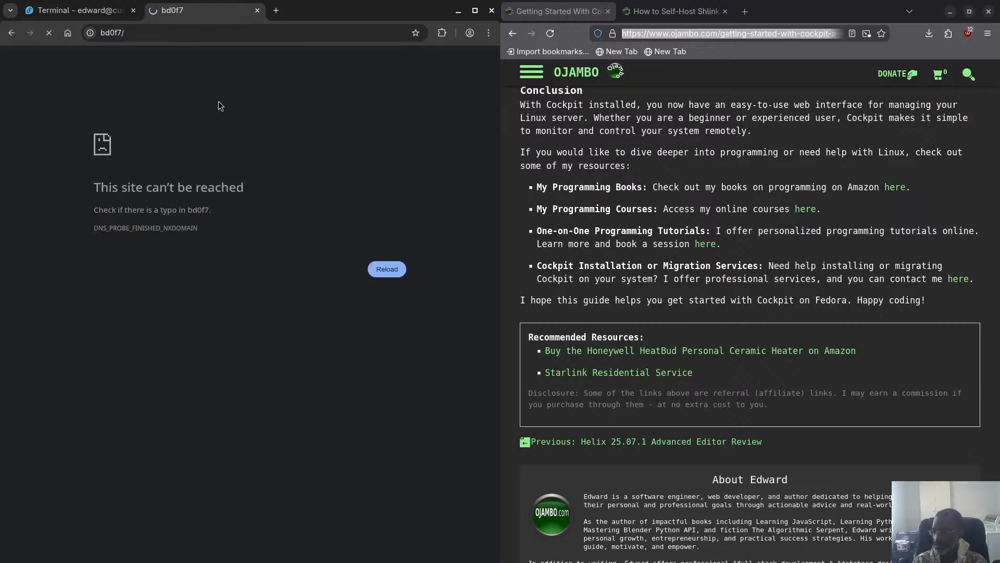
pyautogui.click(142, 31)
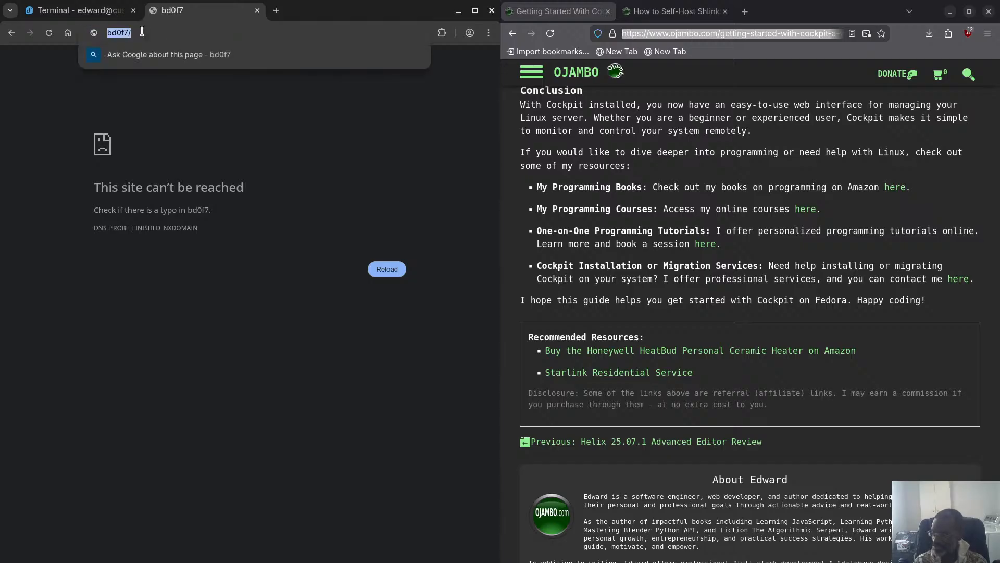
pyautogui.hotkey('ctrl', 'v')
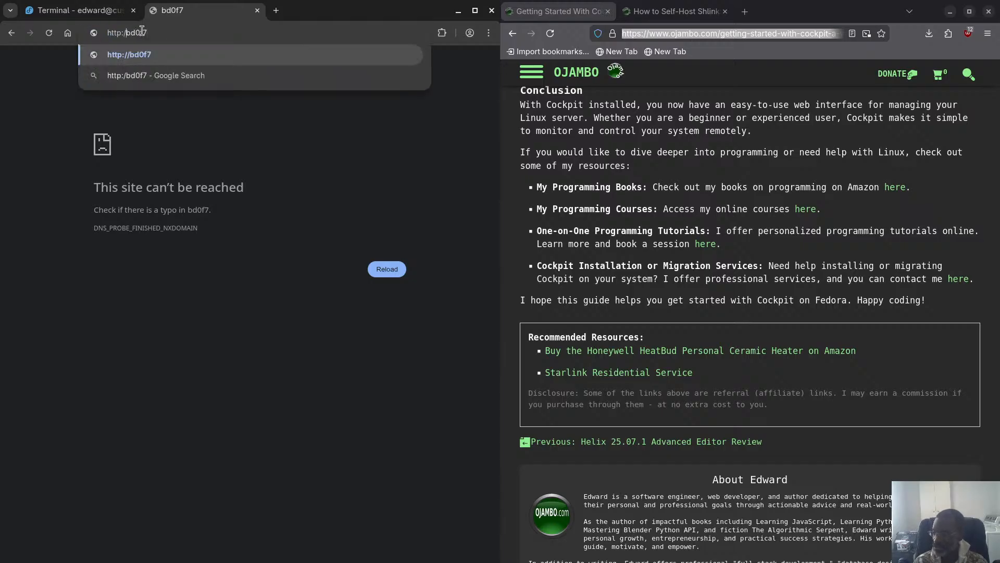
pyautogui.write('/')
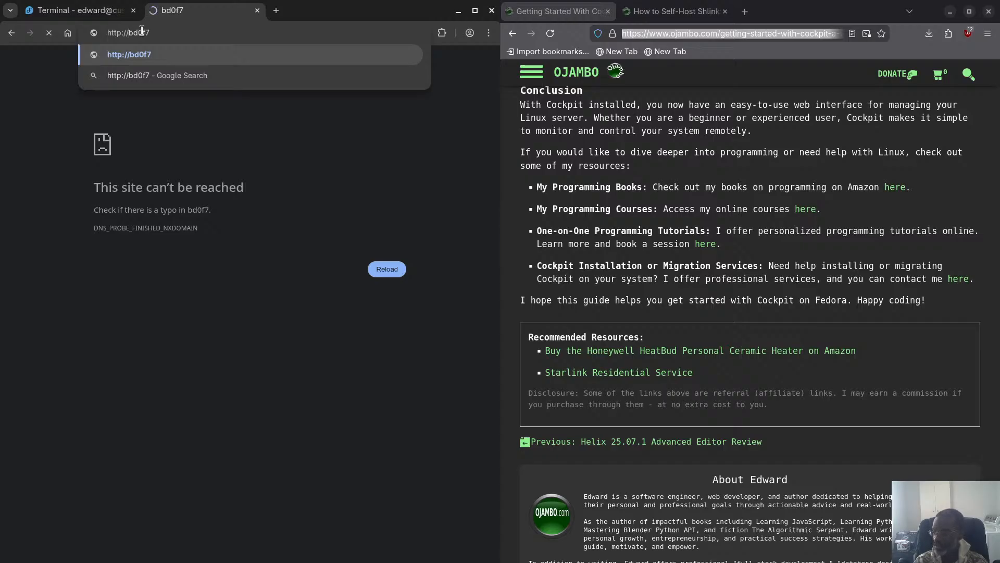
pyautogui.press('Return')
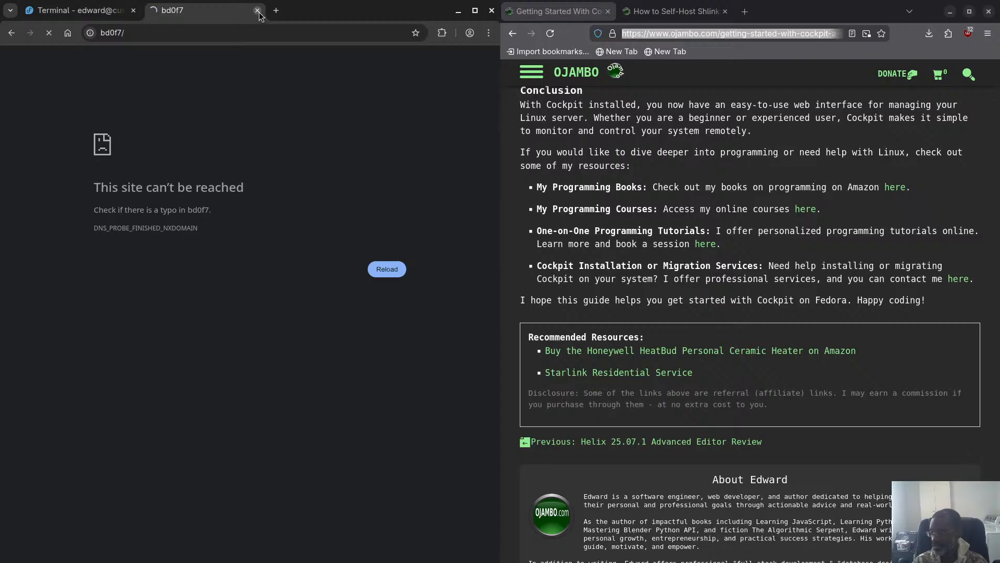
pyautogui.click(257, 10)
pyautogui.click(152, 11)
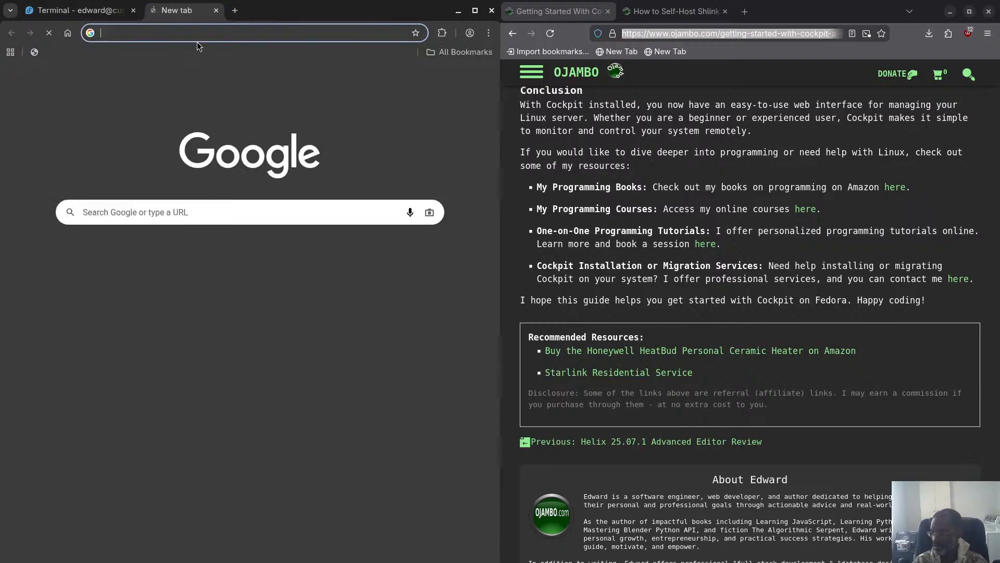
pyautogui.hotkey('ctrl', 'v')
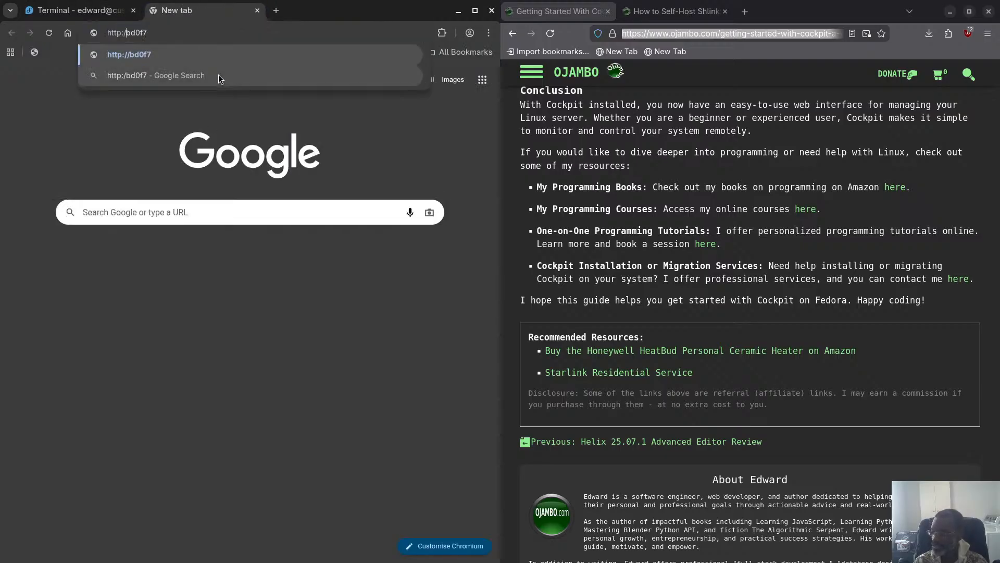
pyautogui.write('/')
pyautogui.press('Return')
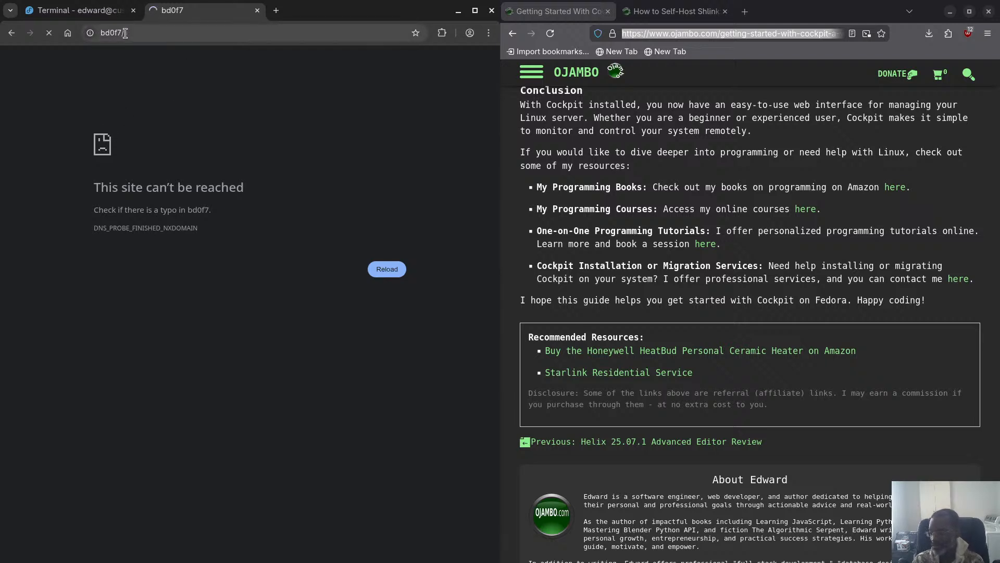
pyautogui.click(257, 10)
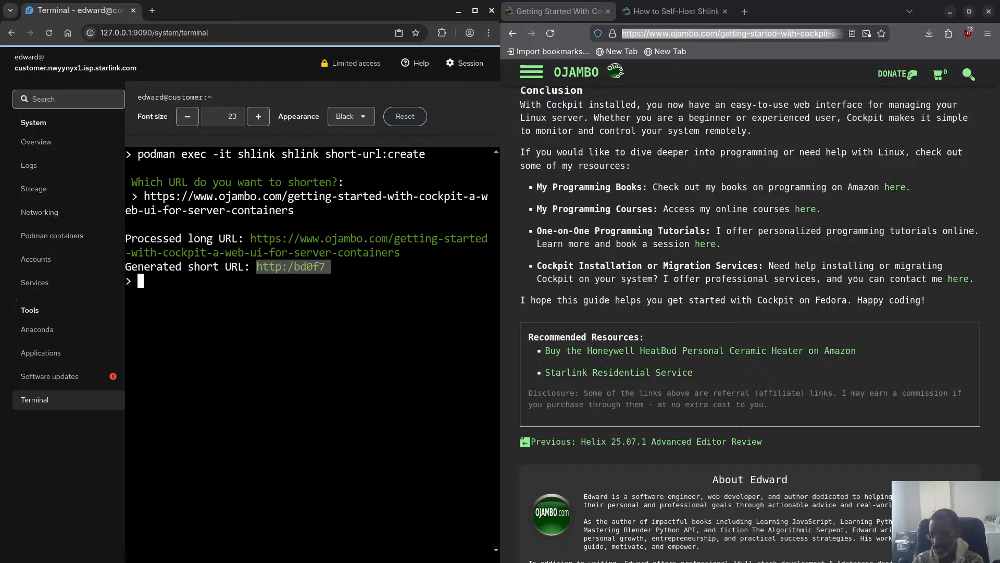
# Step: List the existing short URLs by running podman exec -it shlink shlink short-url:list
pyautogui.hotkey('alt', 'Tab')
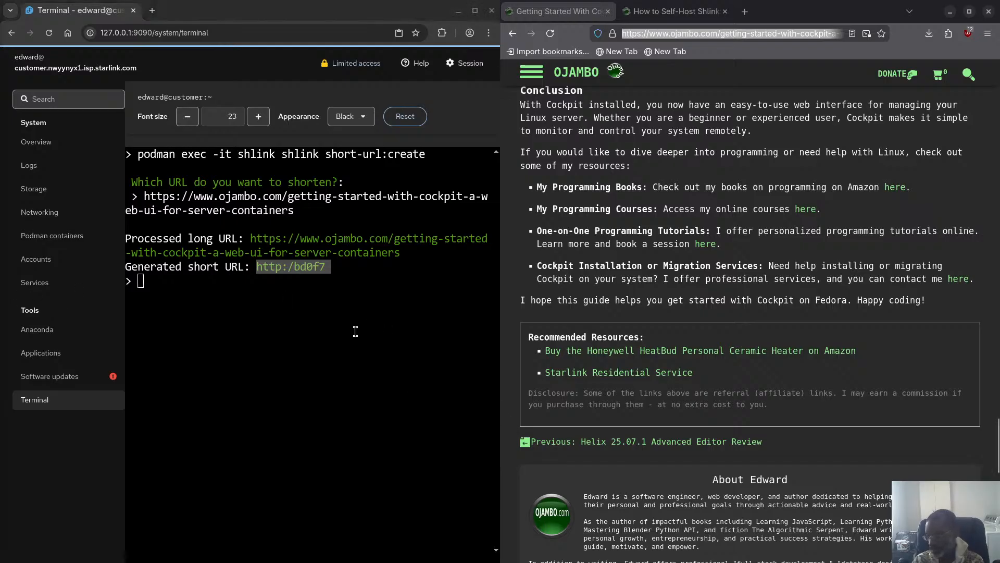
pyautogui.rightClick(262, 334)
pyautogui.click(288, 367)
pyautogui.press('Return')
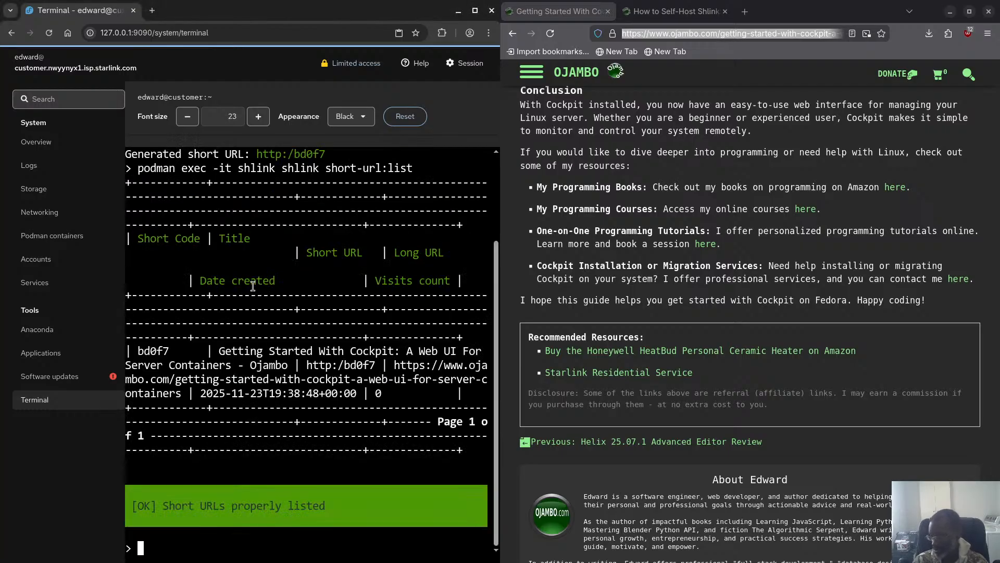
# Step: Reduce the terminal font size to 16 so the short URL table is easier to read
pyautogui.click(186, 117)
pyautogui.click(187, 118)
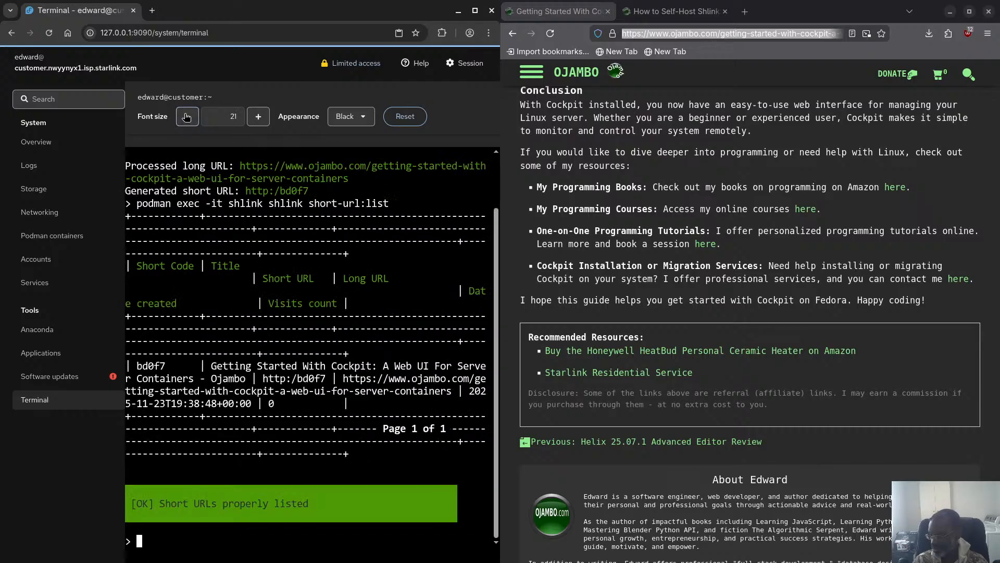
pyautogui.click(187, 117)
pyautogui.click(186, 117)
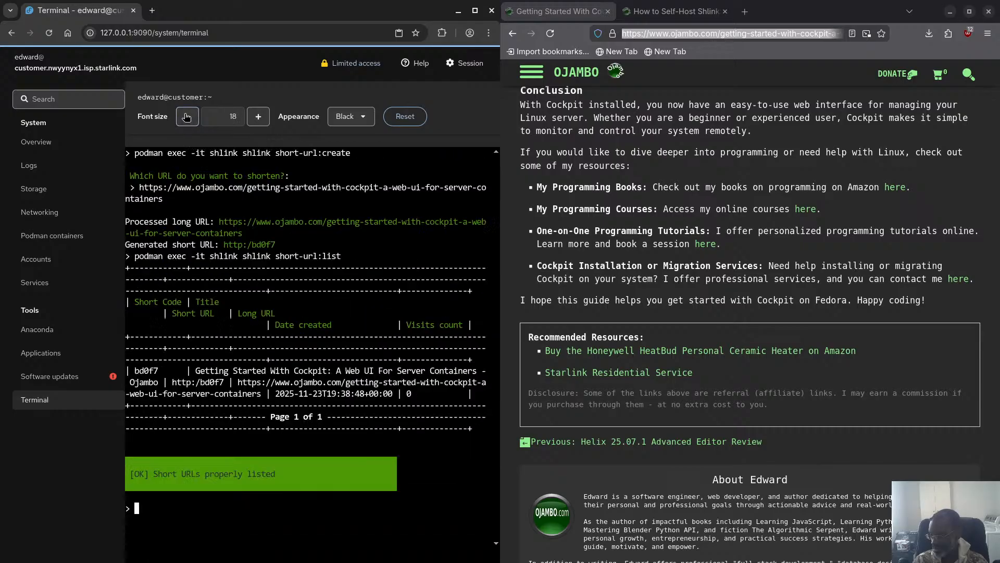
pyautogui.click(186, 118)
pyautogui.click(187, 118)
pyautogui.click(186, 117)
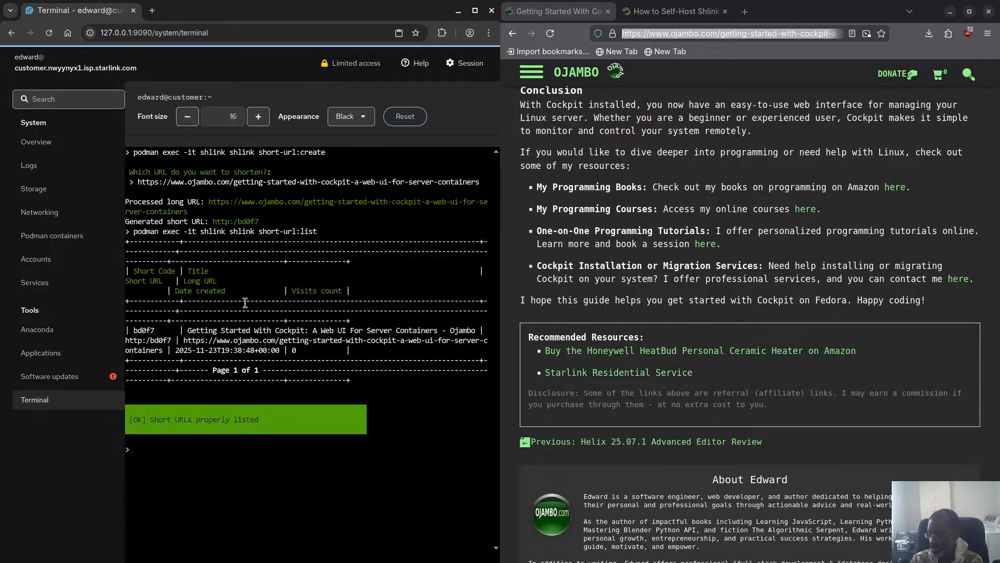
pyautogui.click(147, 269)
# Step: Clear the terminal and run podman exec -it shlink shlink visit:locate
pyautogui.hotkey('alt', 'Tab')
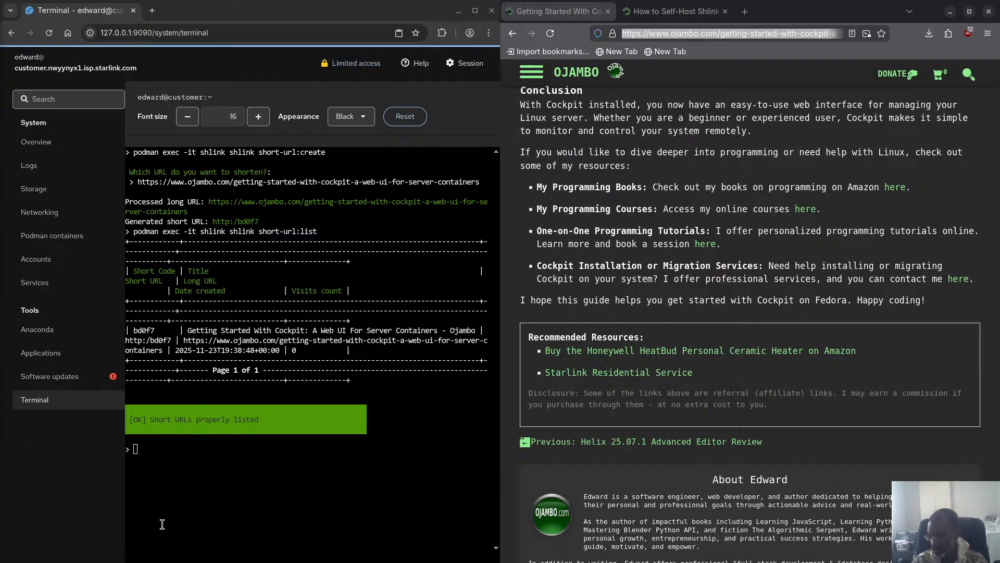
pyautogui.click(188, 480)
pyautogui.write('clea')
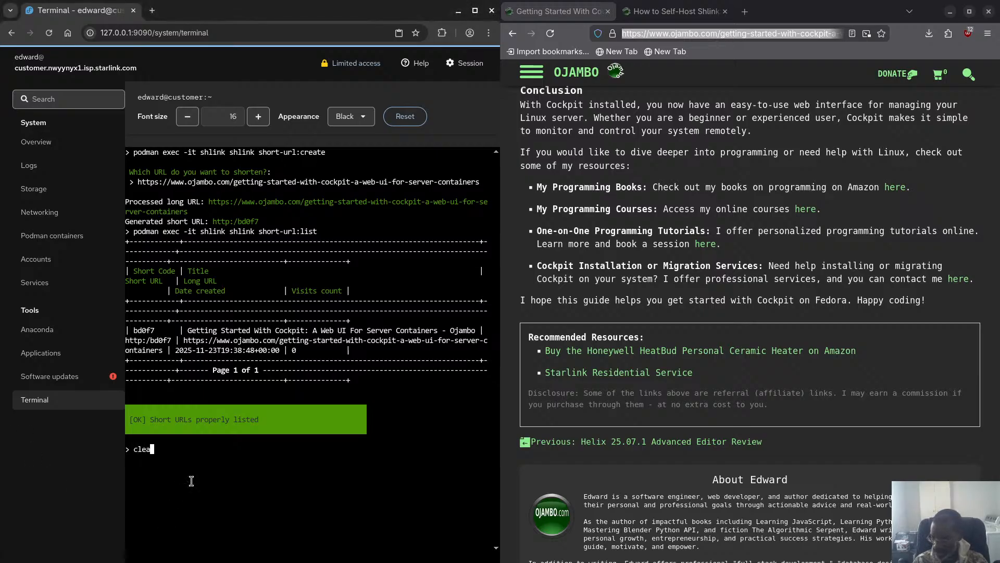
pyautogui.write('r')
pyautogui.press('Return')
pyautogui.rightClick(220, 337)
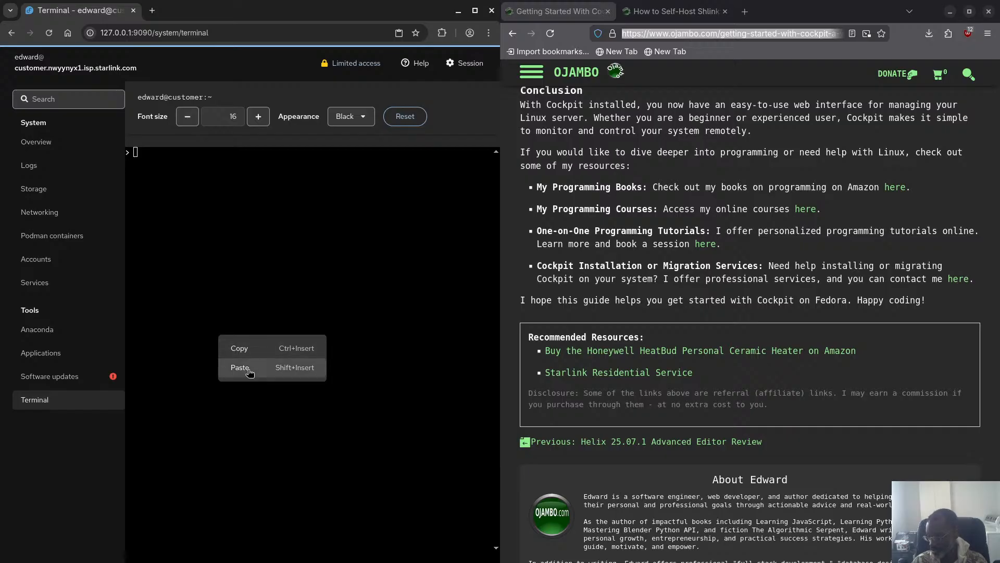
pyautogui.click(240, 368)
pyautogui.press('Return')
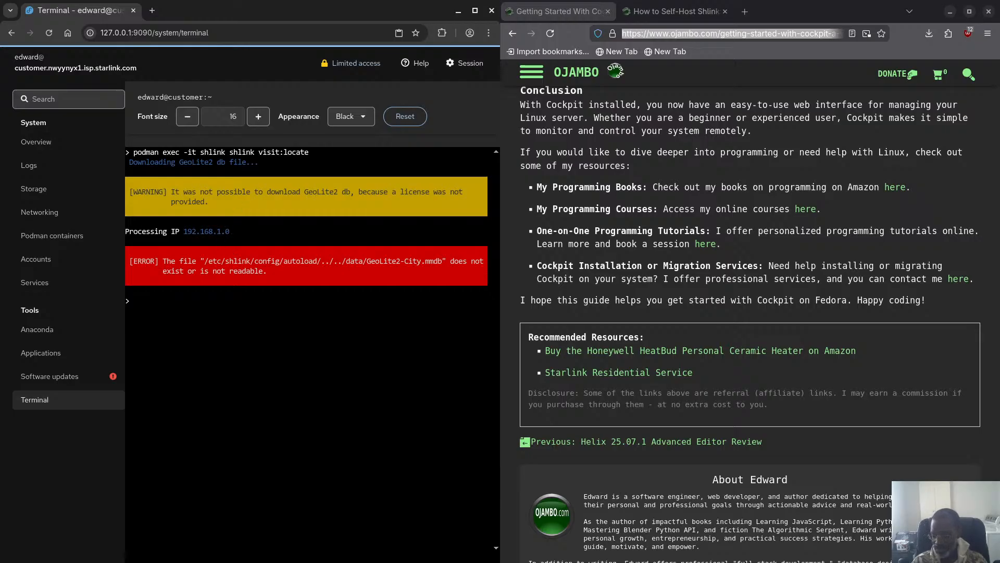
# Step: Clear the terminal and list the API keys by running podman exec -it shlink shlink api-key:list
pyautogui.write('c')
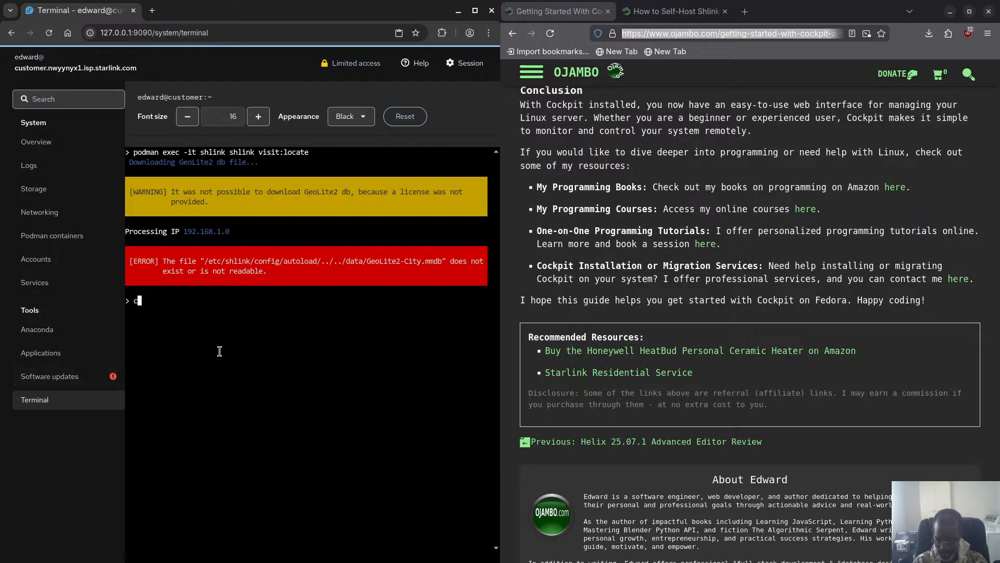
pyautogui.write('lear')
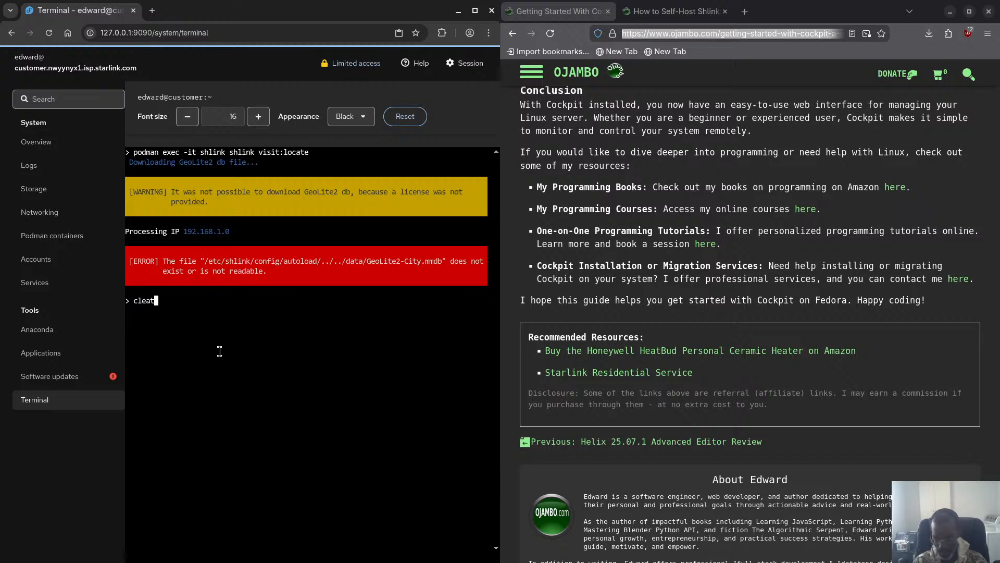
pyautogui.press('Return')
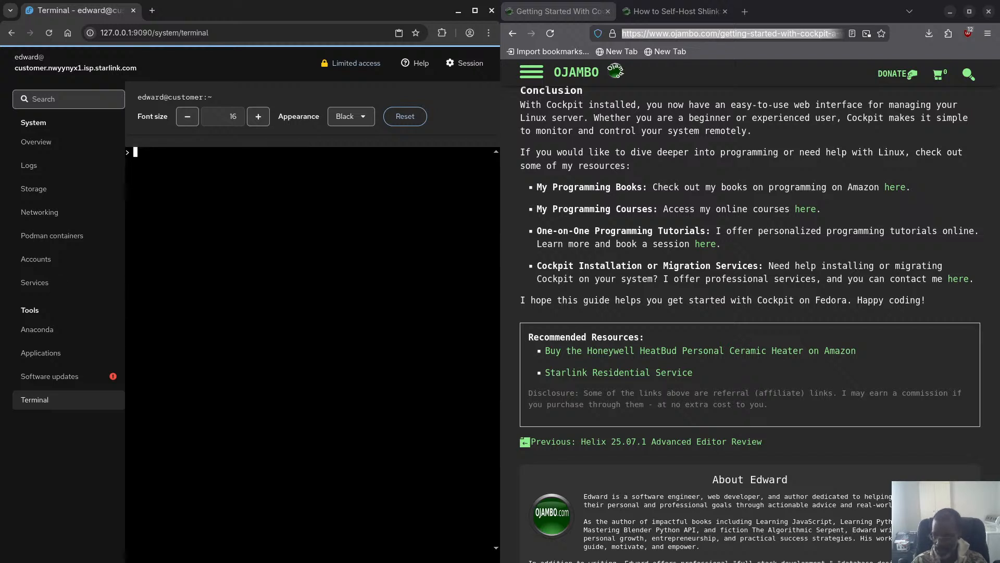
pyautogui.hotkey('alt', 'Tab')
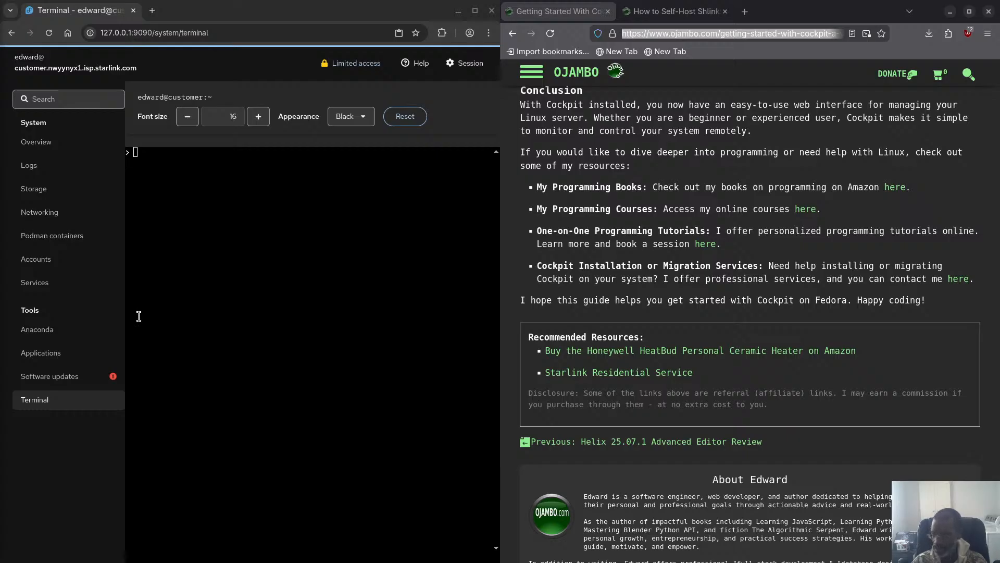
pyautogui.rightClick(192, 230)
pyautogui.click(220, 261)
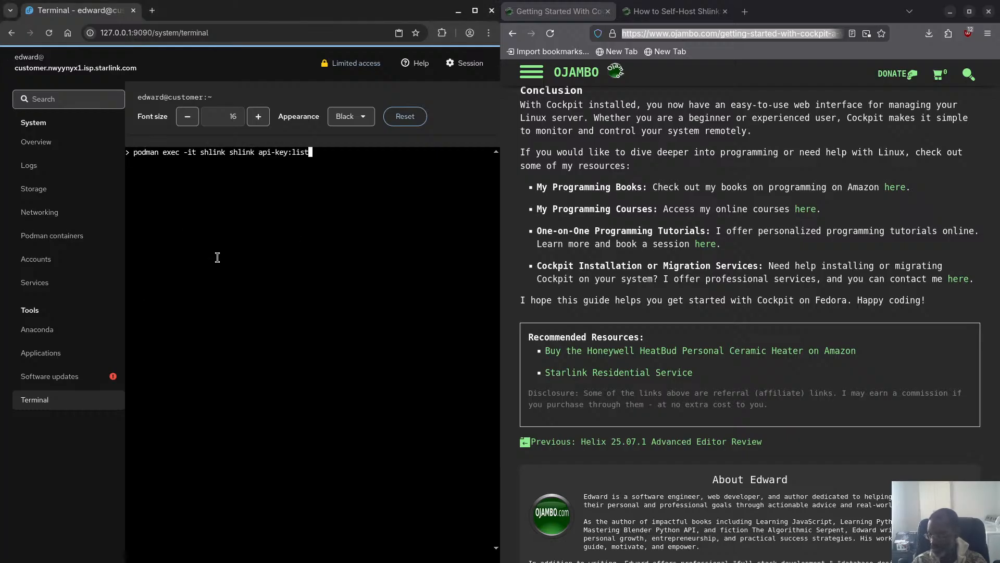
pyautogui.press('Return')
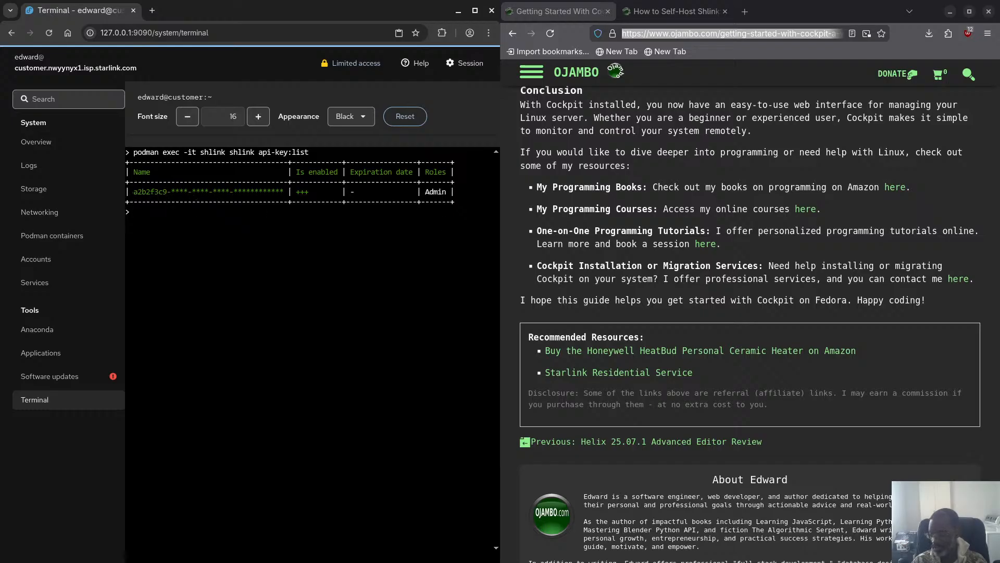
# Step: Run podman exec -it shlink shlink api-key:disable and choose option 0 to disable the API key
pyautogui.hotkey('alt', 'Tab')
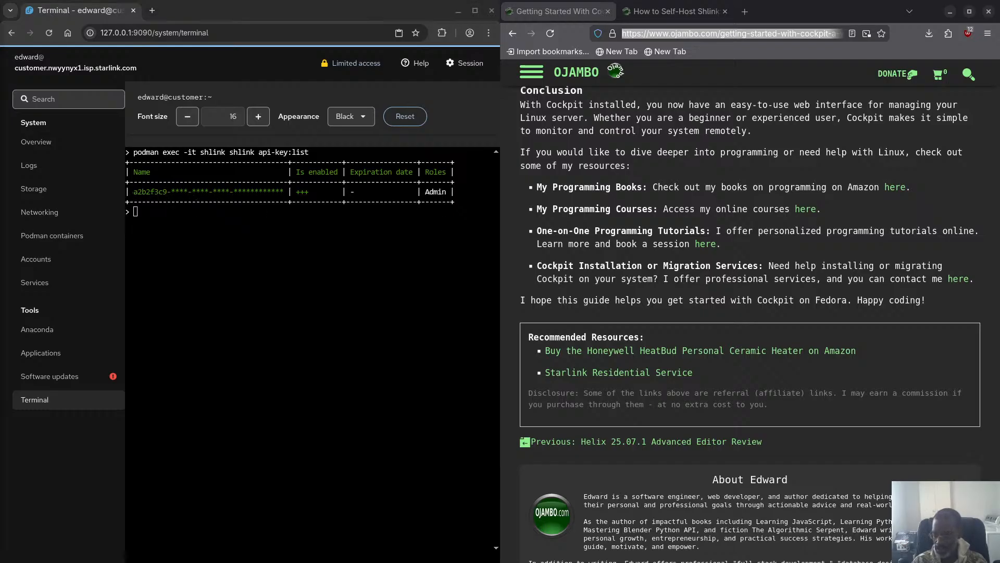
pyautogui.click(188, 228)
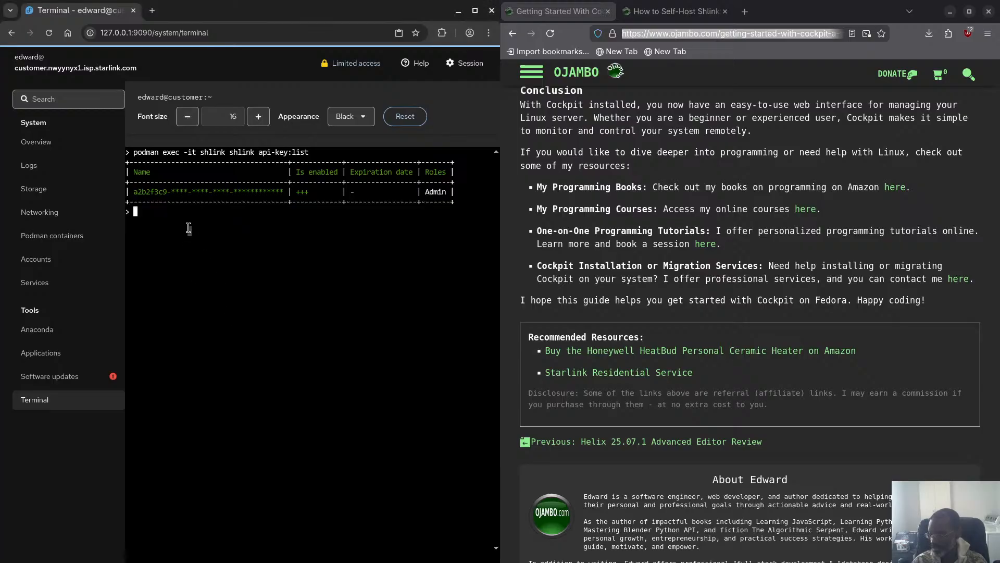
pyautogui.rightClick(188, 239)
pyautogui.click(211, 270)
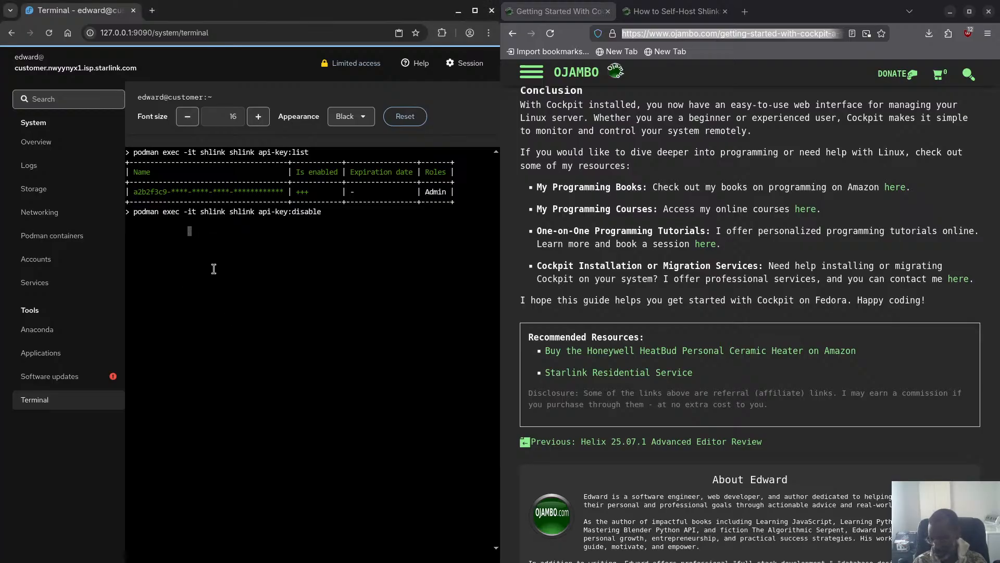
pyautogui.write('0')
pyautogui.press('Return')
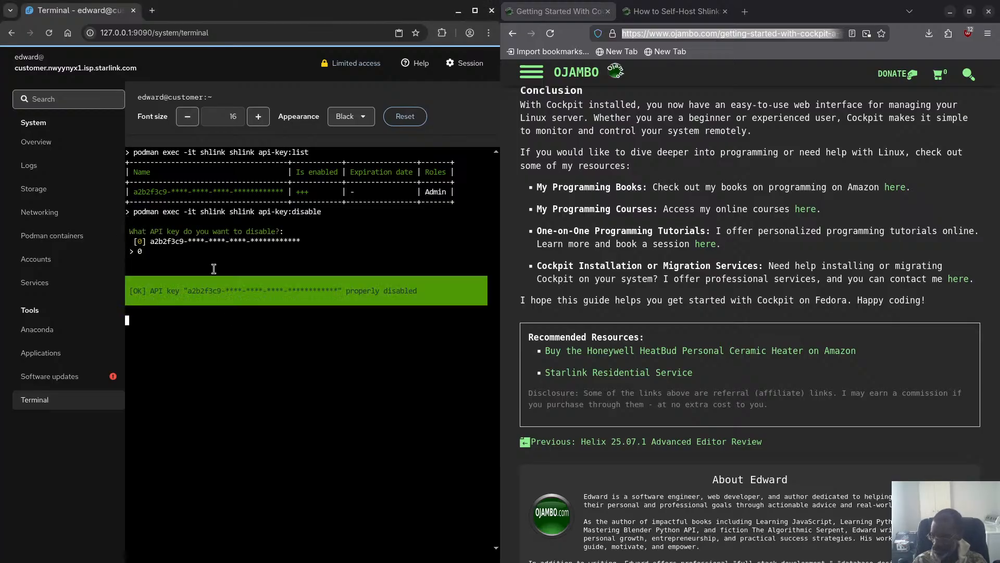
# Step: Rerun podman exec -it shlink shlink api-key:list to check whether the API key is enabled
pyautogui.press('Up')
pyautogui.press('Up')
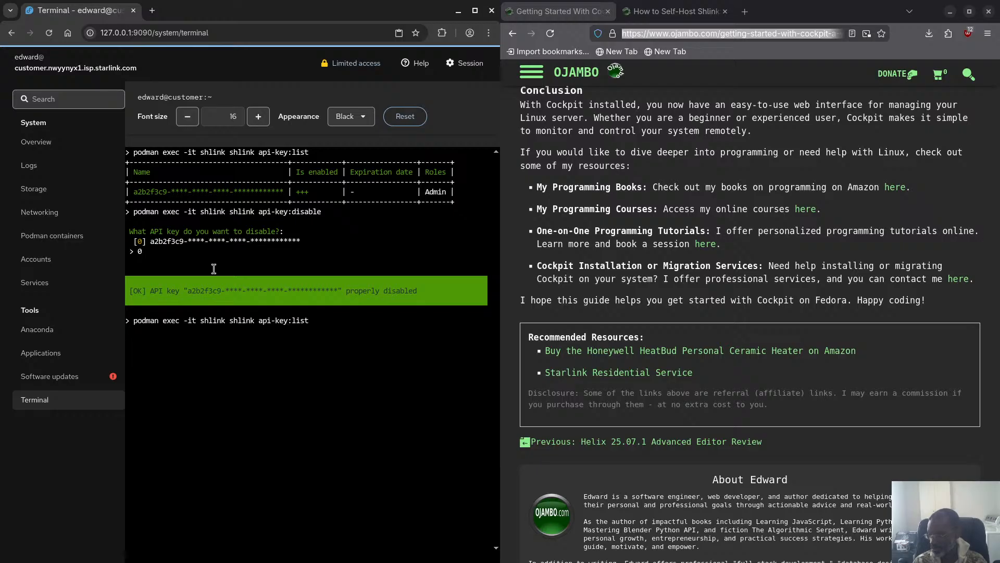
pyautogui.press('Return')
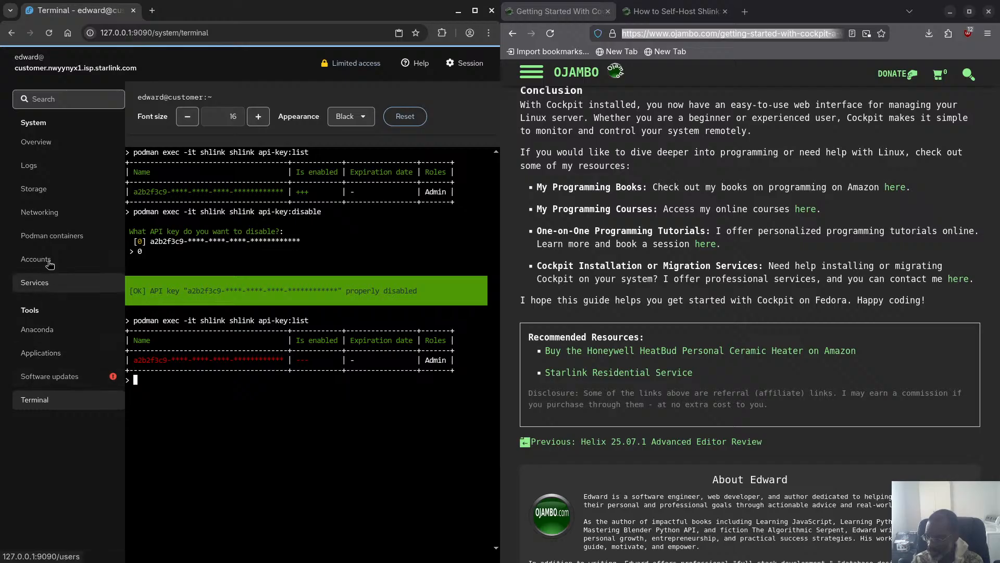
# Step: Stop the shlink container from the Podman containers page
pyautogui.click(52, 243)
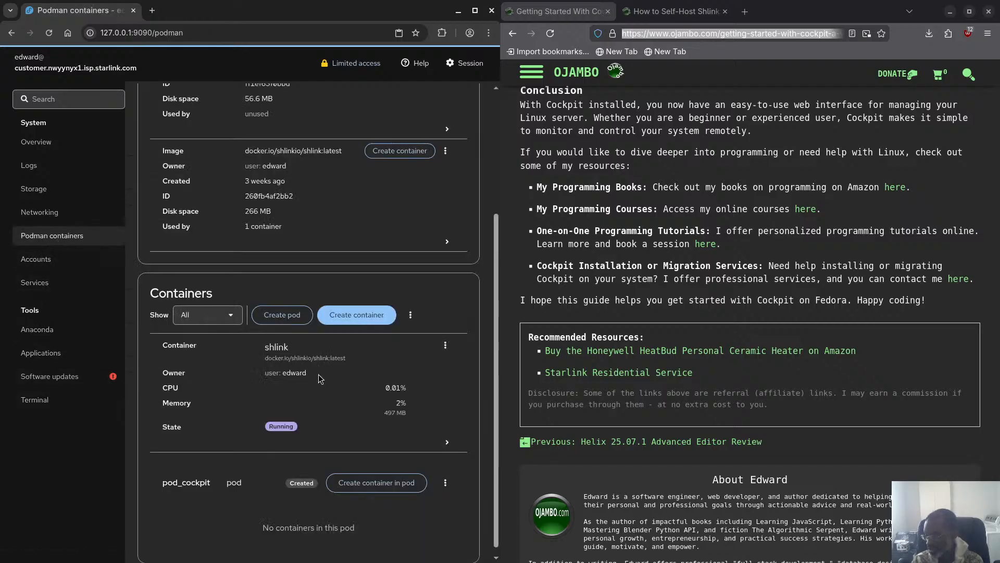
pyautogui.scroll(-1, 320, 376)
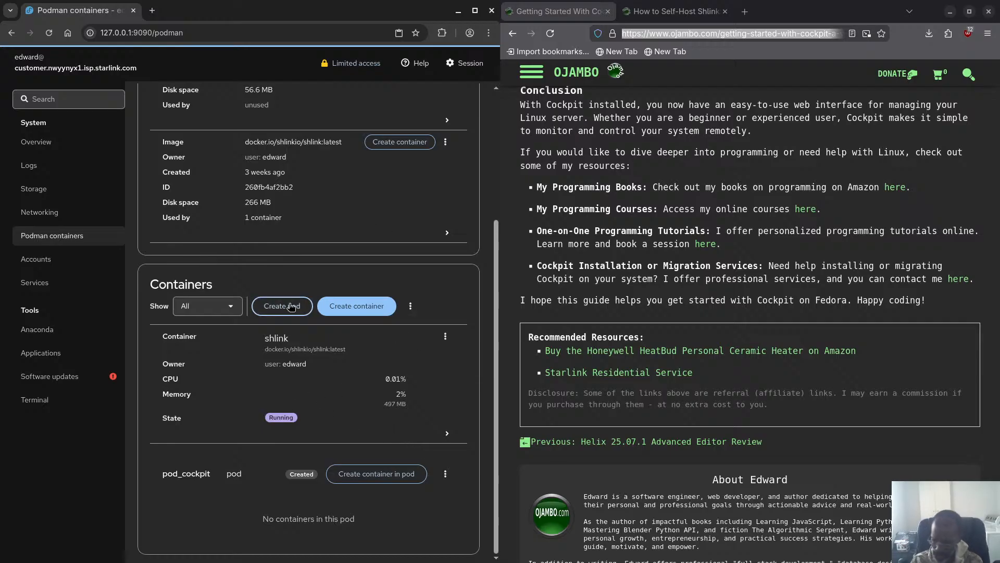
pyautogui.click(445, 336)
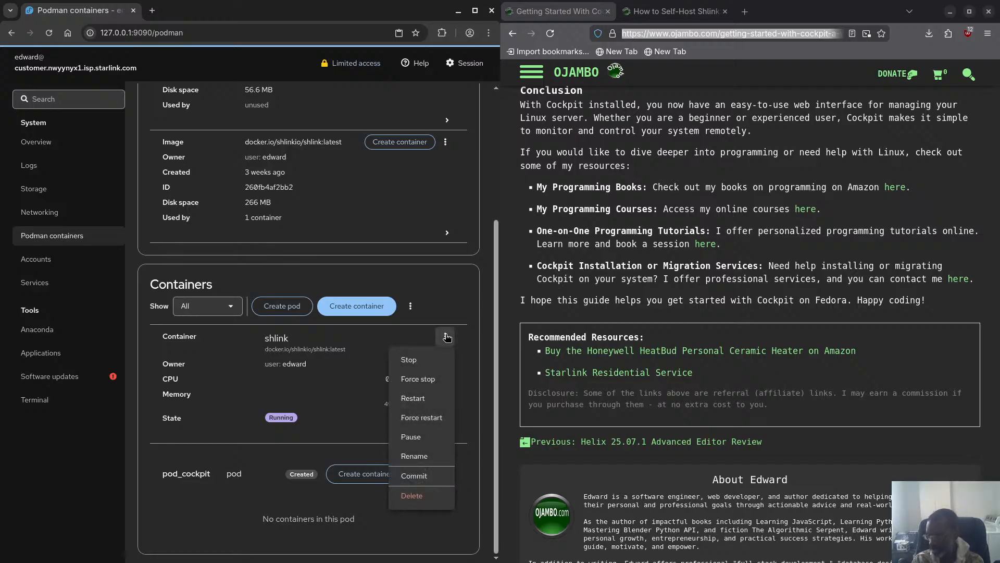
pyautogui.click(425, 359)
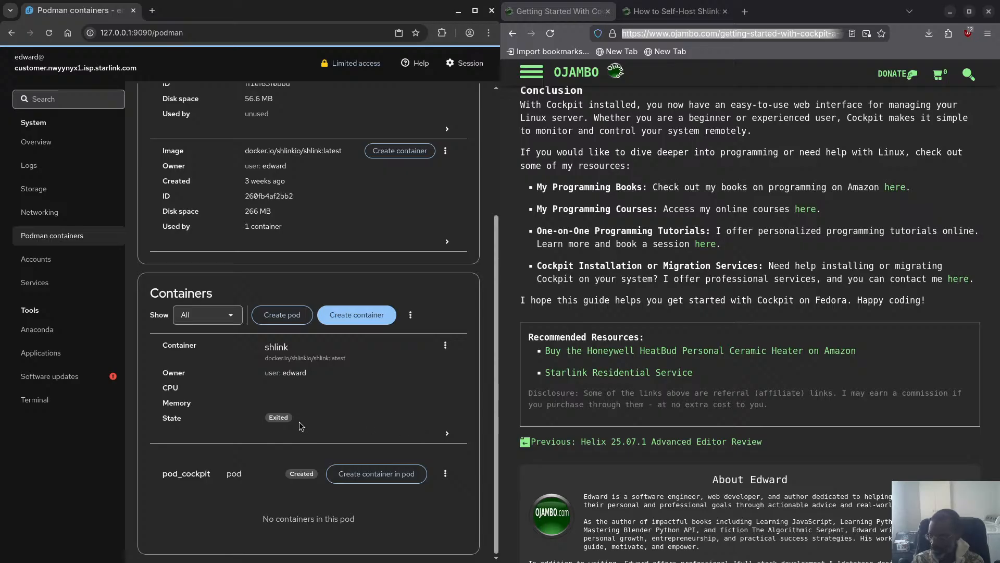
# Step: Delete the shlink container and confirm erasing its data
pyautogui.click(446, 347)
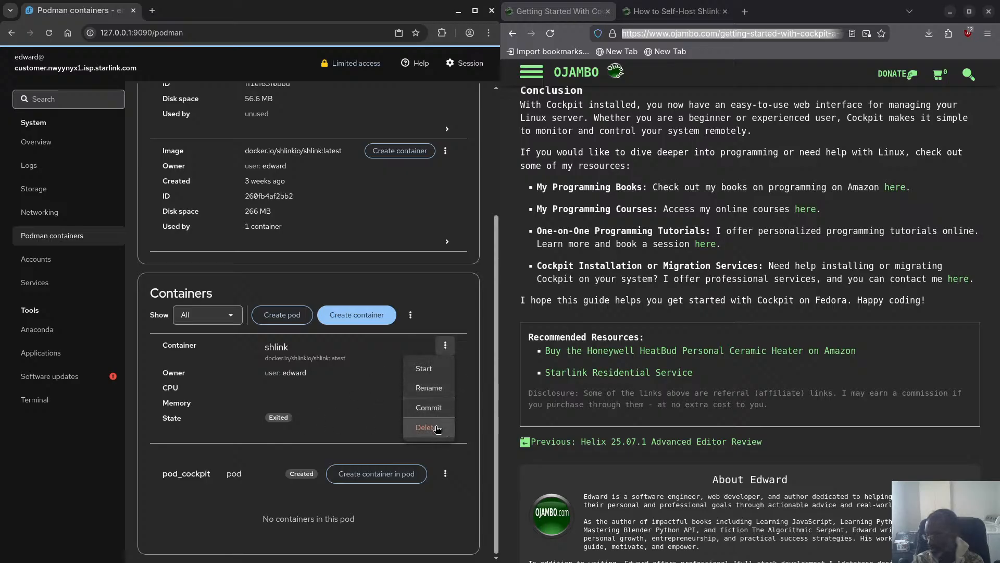
pyautogui.click(427, 427)
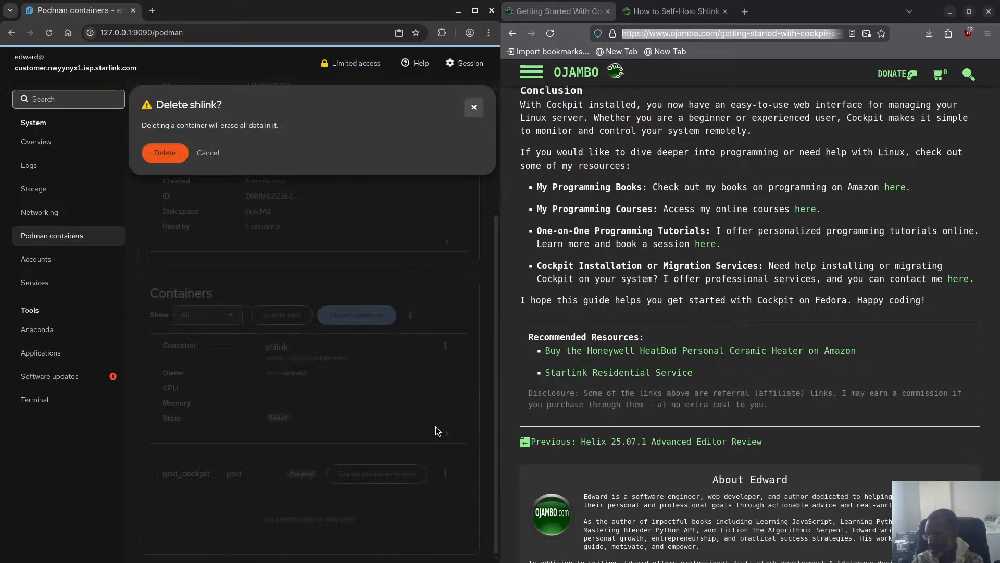
pyautogui.click(179, 155)
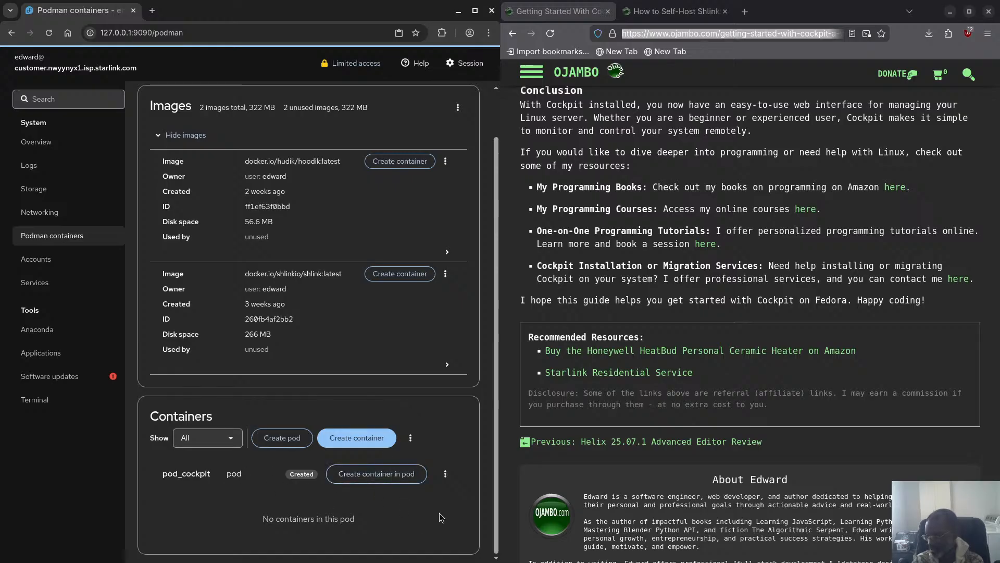
pyautogui.click(411, 440)
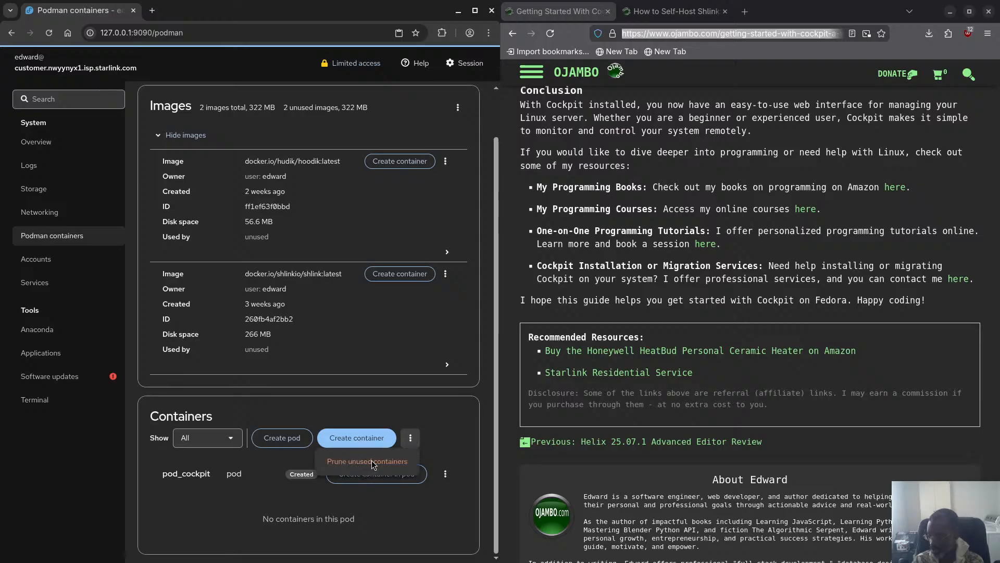
pyautogui.click(420, 463)
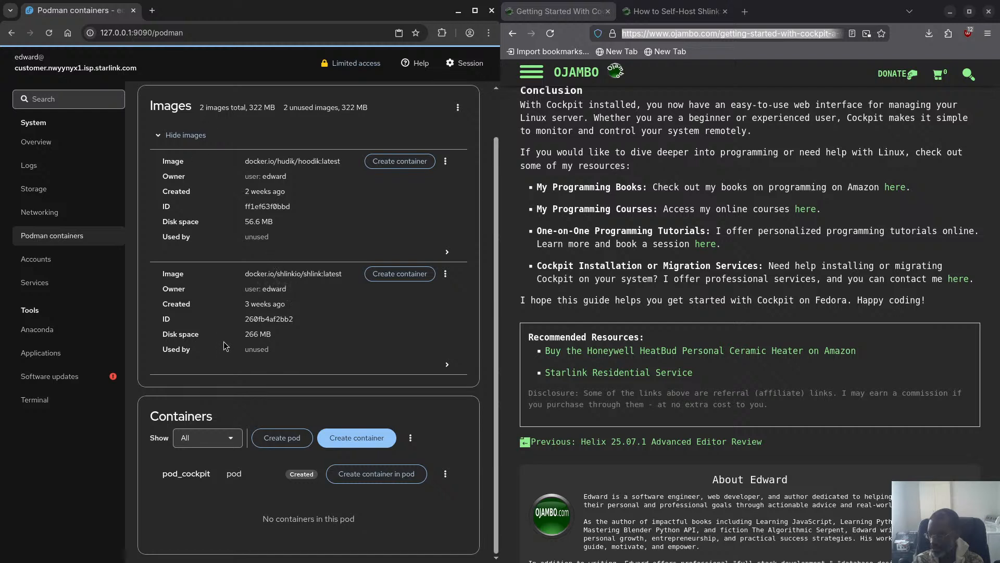
# Step: Delete the docker.io/shlinkio/shlink:latest image, confirming removal of its tagged images
pyautogui.click(445, 274)
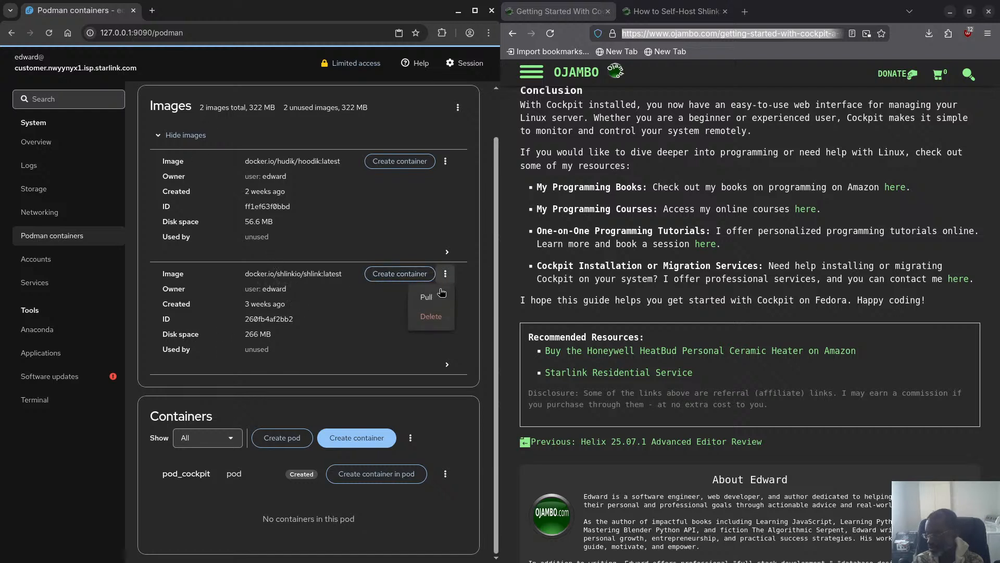
pyautogui.click(437, 318)
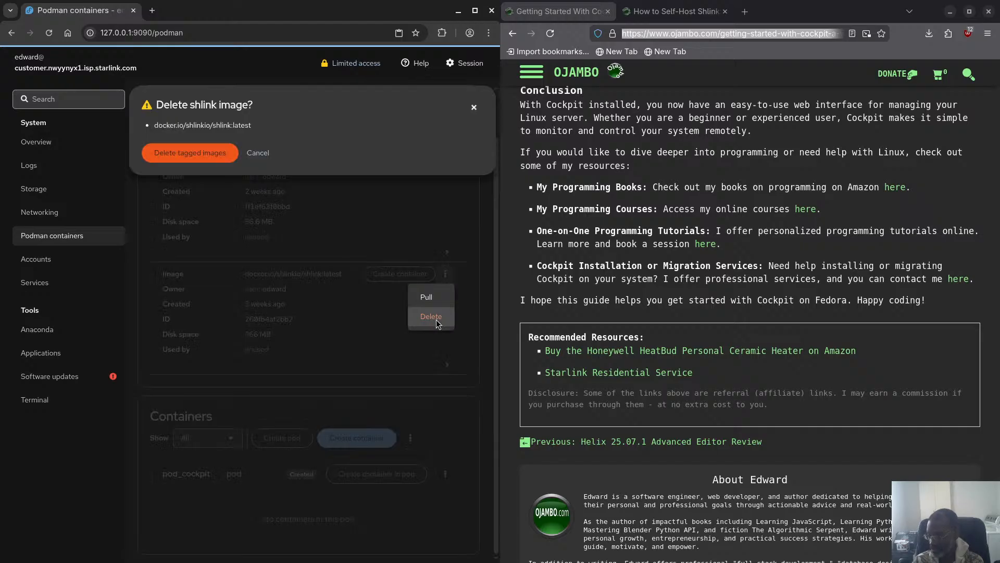
pyautogui.click(196, 156)
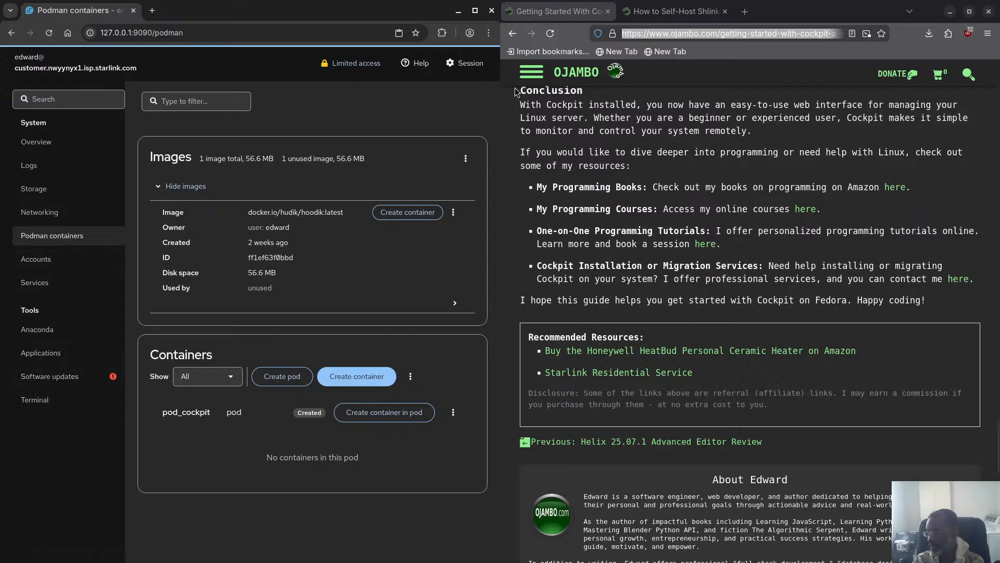
# Step: Preview the Light interface style for the session and restore the Default style
pyautogui.click(471, 65)
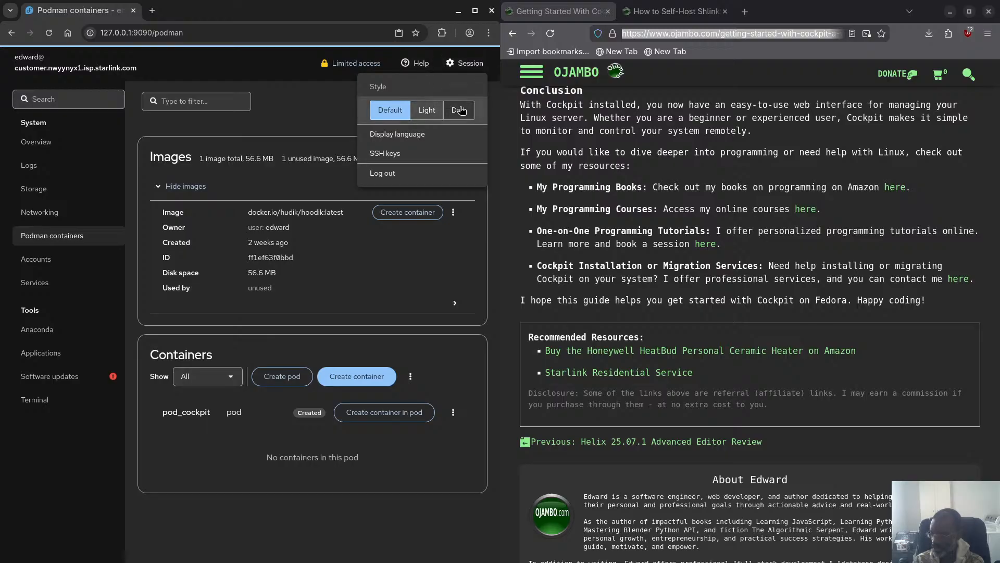
pyautogui.click(434, 113)
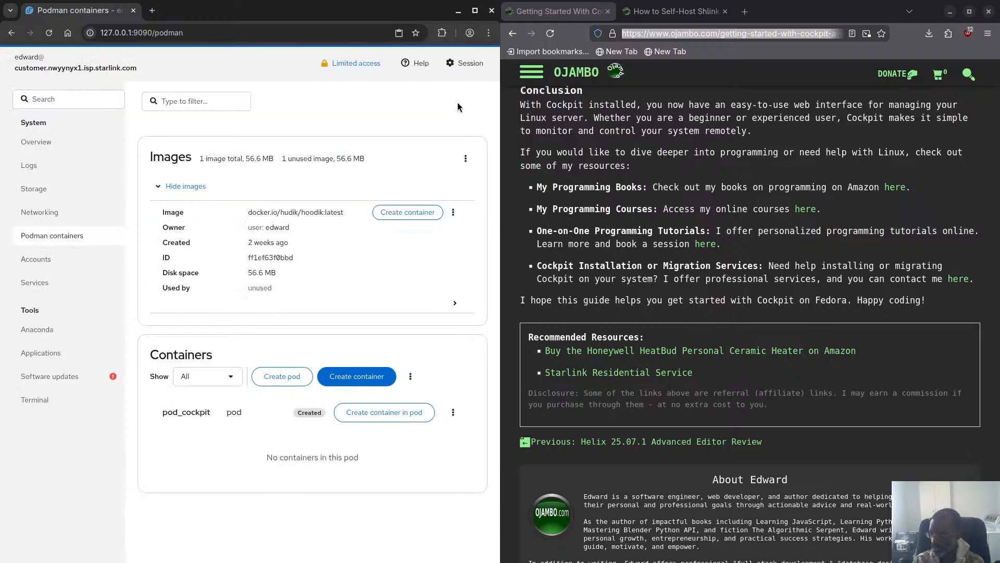
pyautogui.click(469, 63)
pyautogui.click(397, 111)
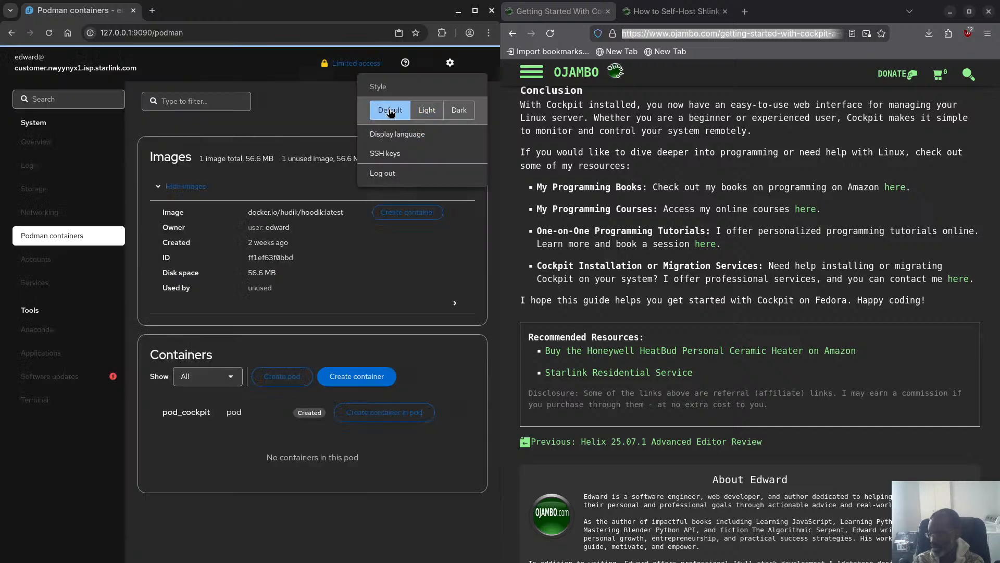
pyautogui.click(465, 70)
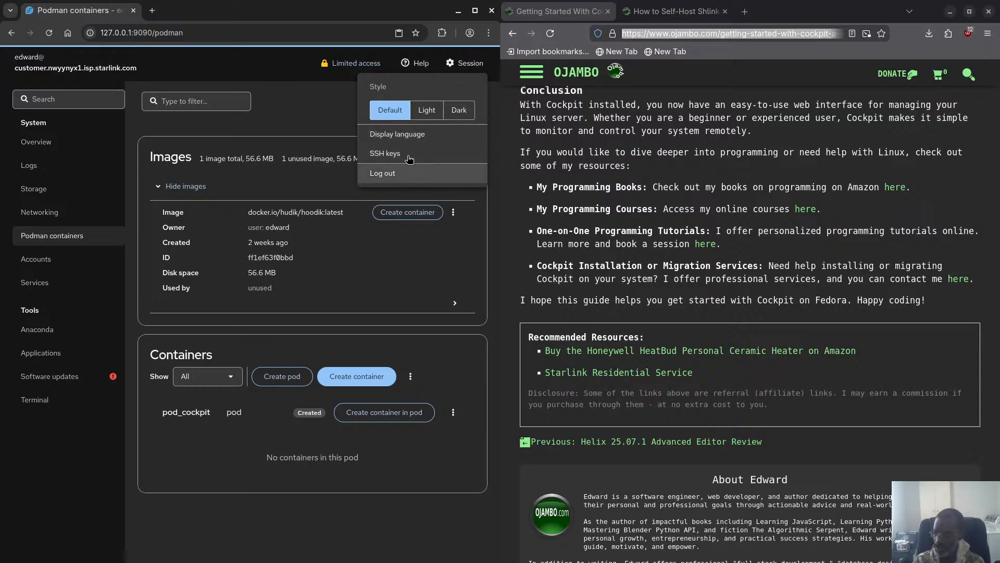
pyautogui.click(321, 107)
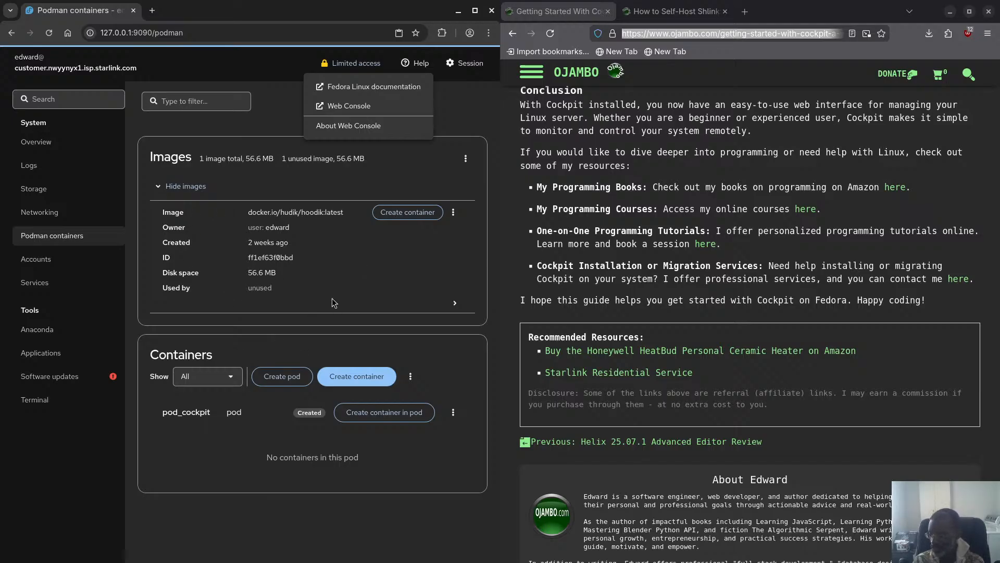
pyautogui.click(314, 293)
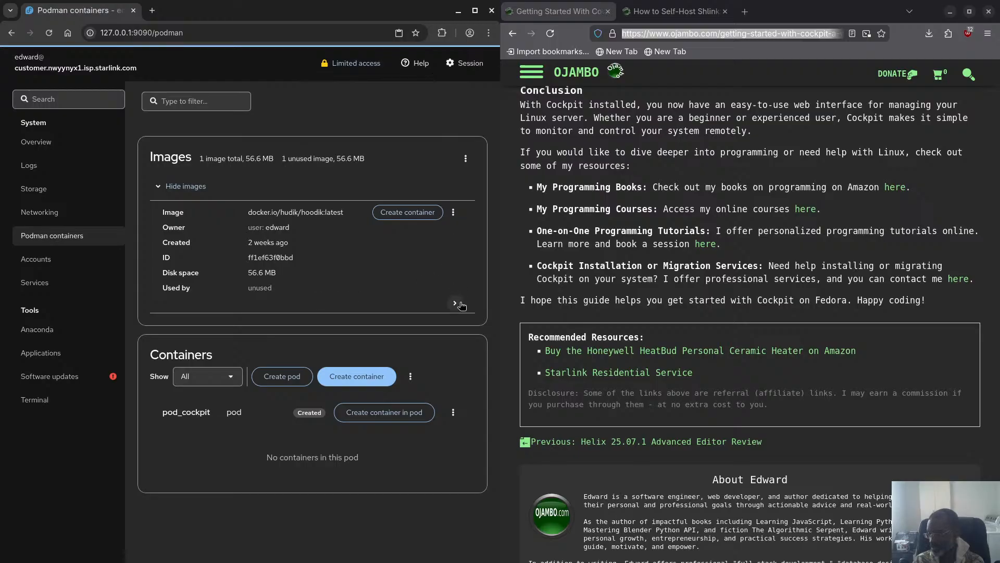
pyautogui.click(412, 377)
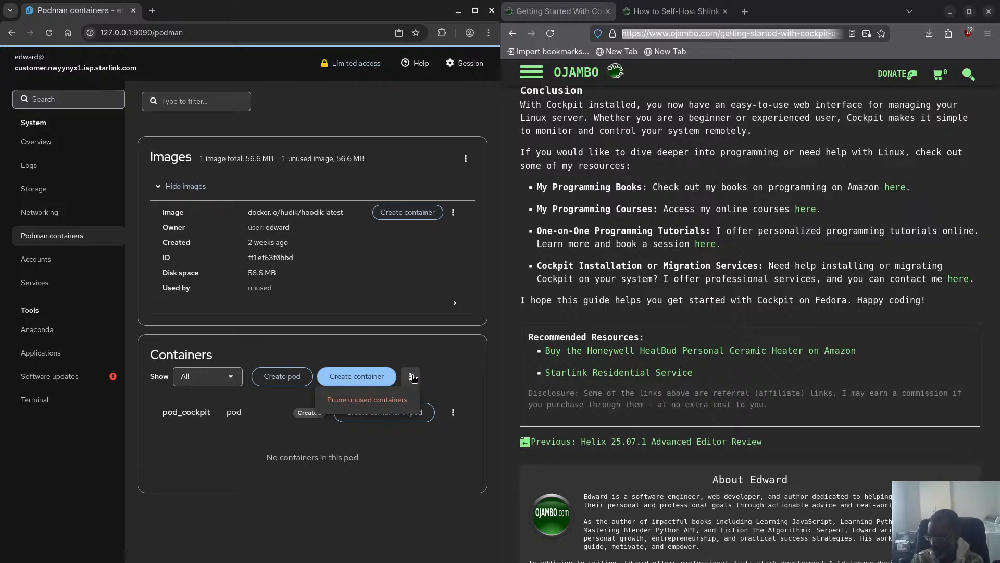
pyautogui.click(389, 309)
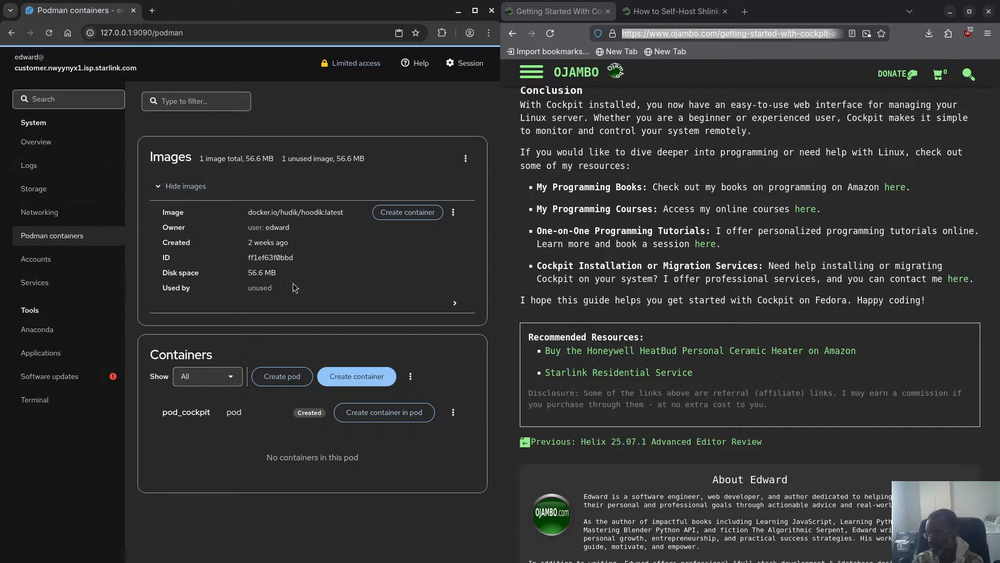
# Step: View the Web Console's version information and open the Cockpit project website from it
pyautogui.click(416, 63)
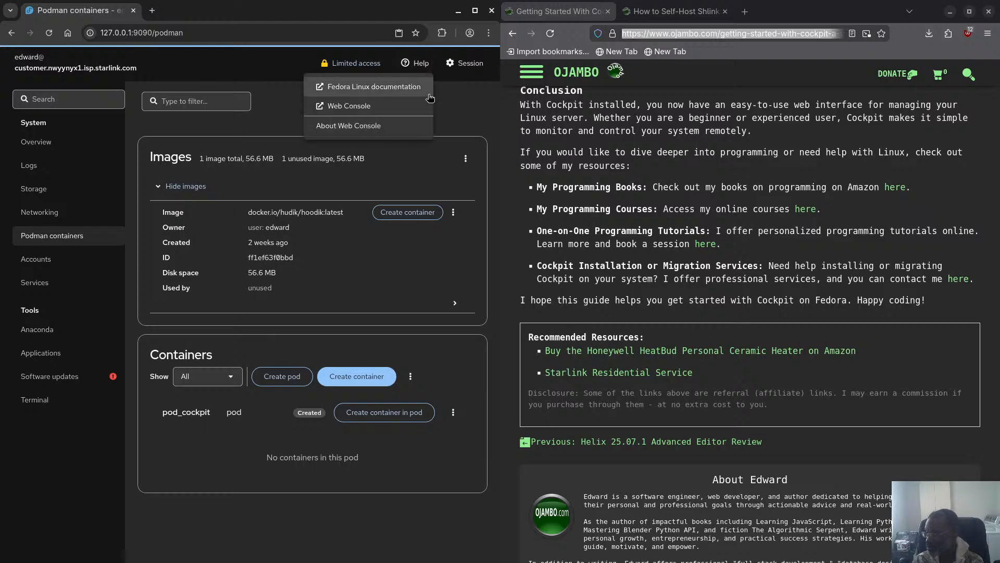
pyautogui.click(370, 126)
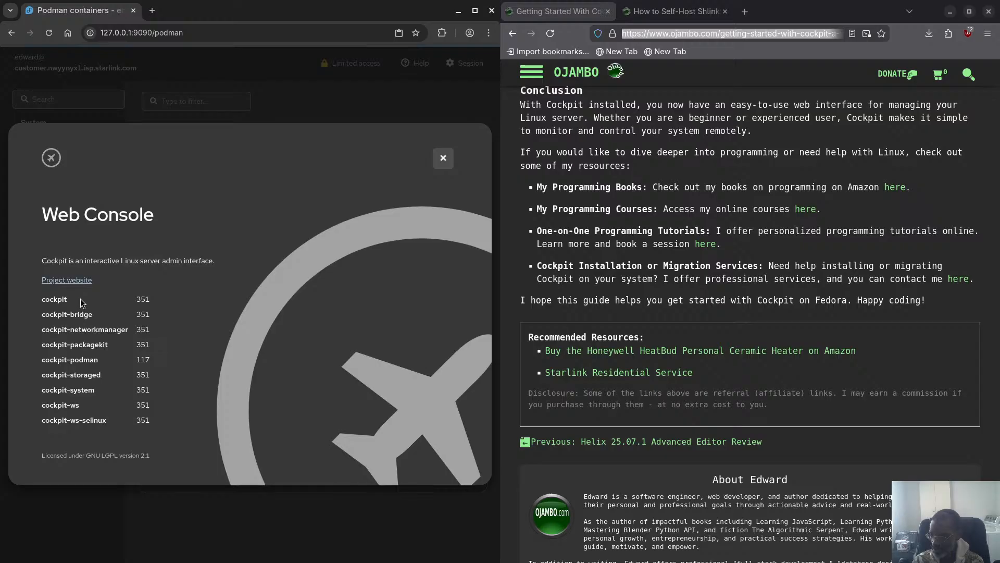
pyautogui.click(78, 281)
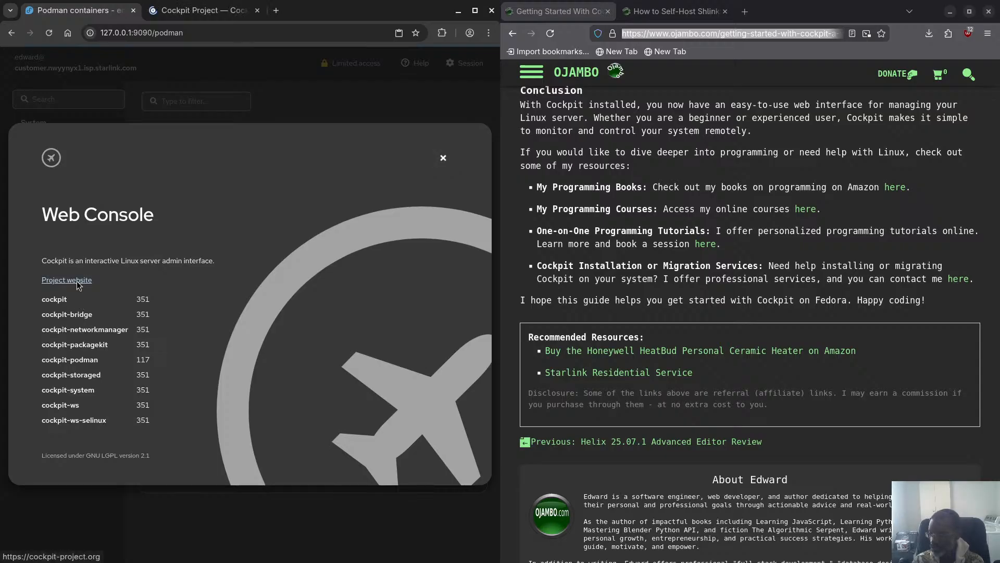
# Step: Review the Cockpit project website's homepage, examining its features, supported Linux distributions, release schedule and getting-started information
pyautogui.click(193, 11)
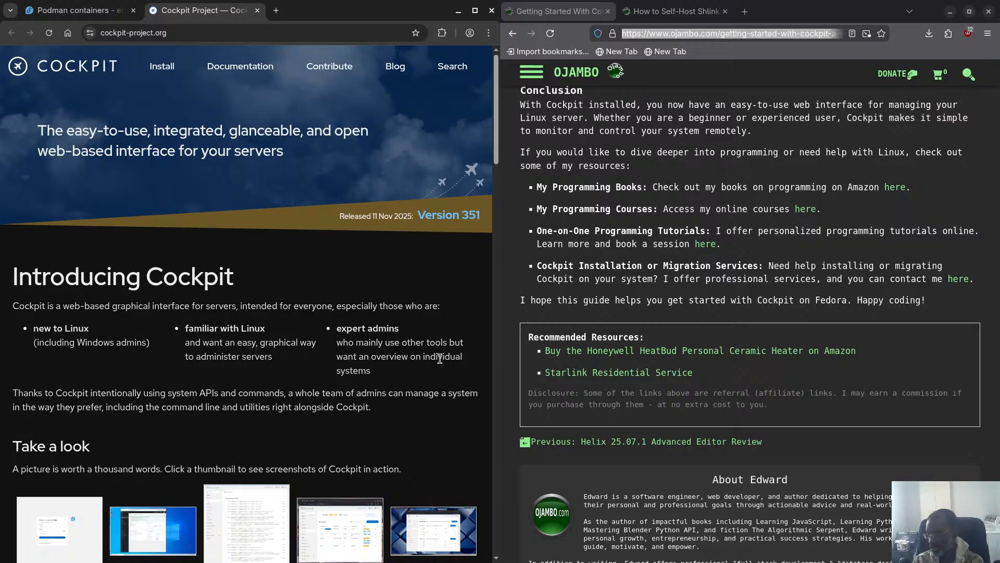
pyautogui.scroll(-7, 417, 369)
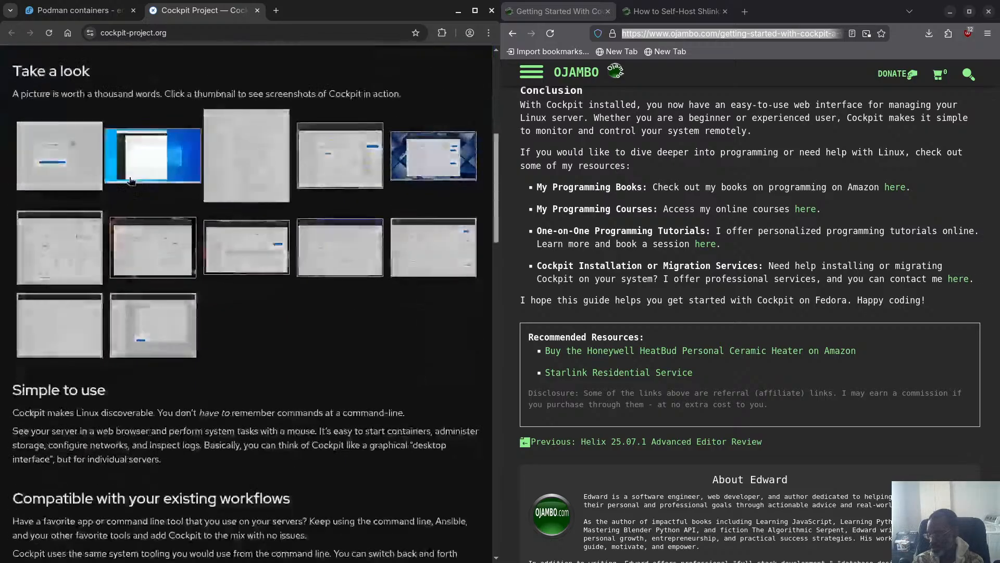
pyautogui.scroll(-12, 147, 398)
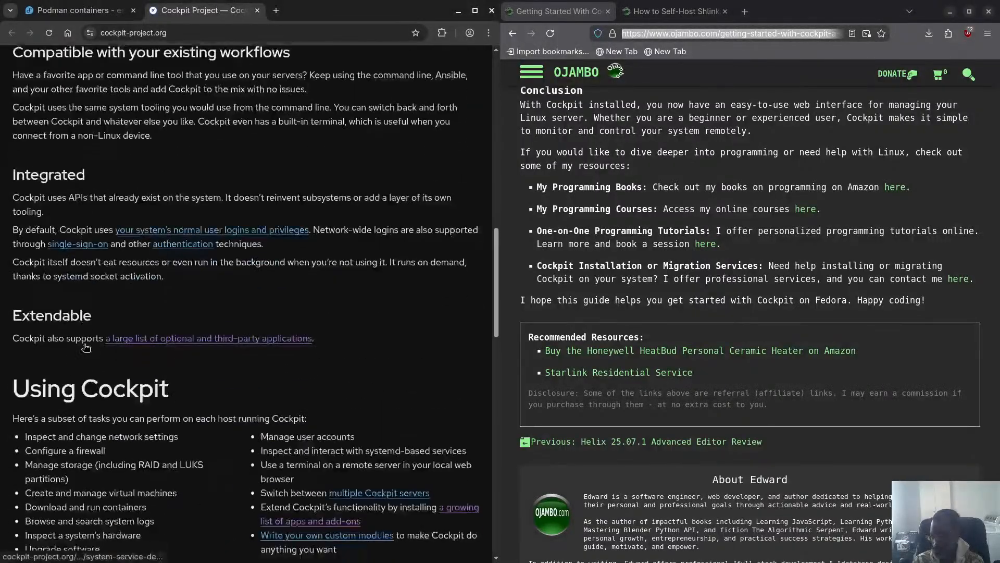
pyautogui.scroll(-4, 86, 347)
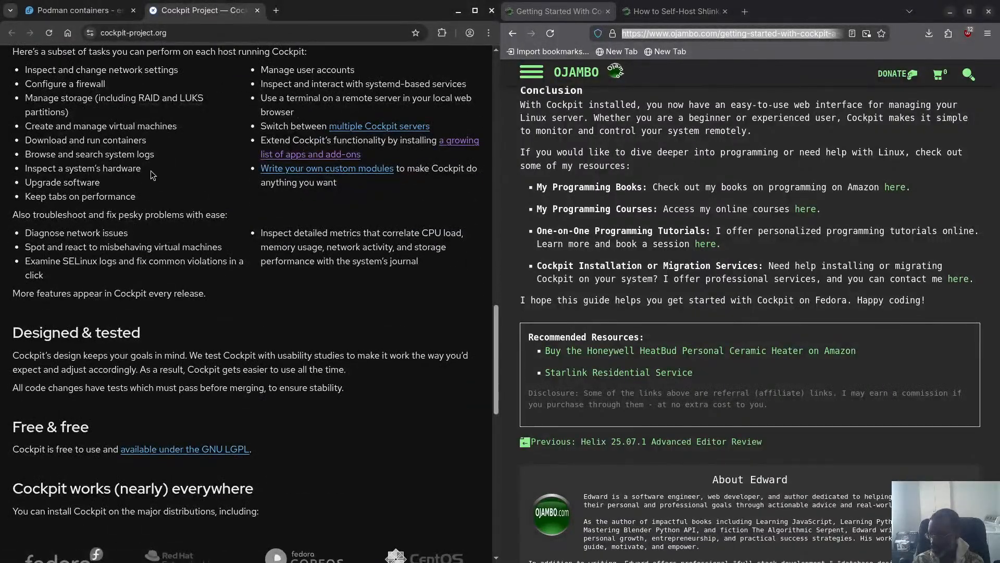
pyautogui.scroll(-6, 232, 352)
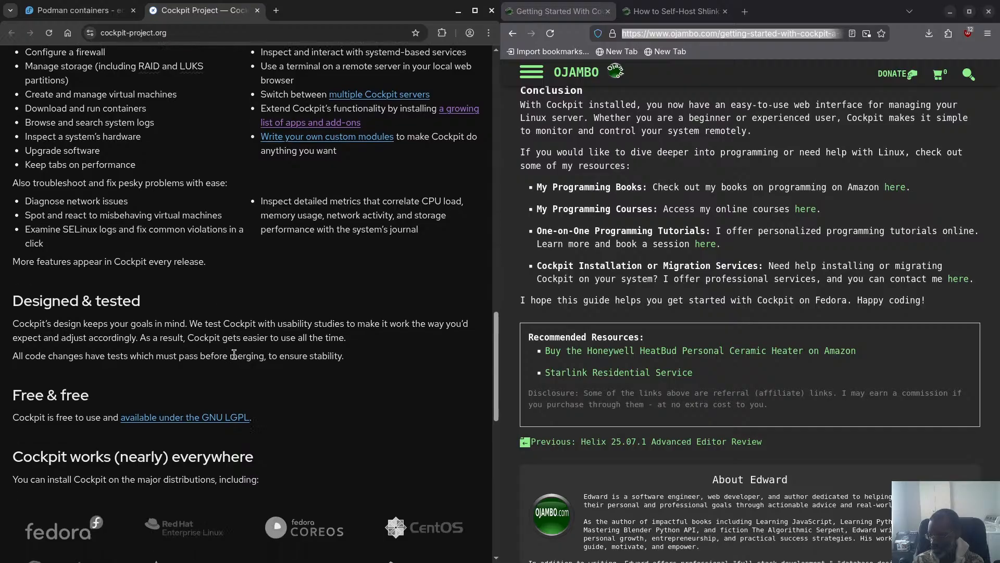
pyautogui.scroll(-8, 234, 354)
pyautogui.scroll(8, 233, 354)
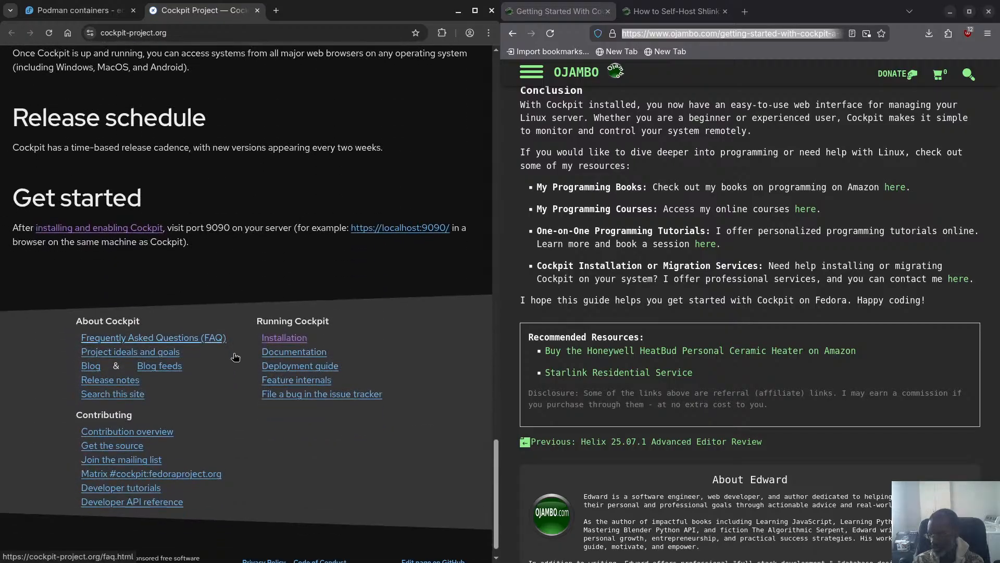
pyautogui.scroll(8, 235, 356)
pyautogui.scroll(-8, 235, 357)
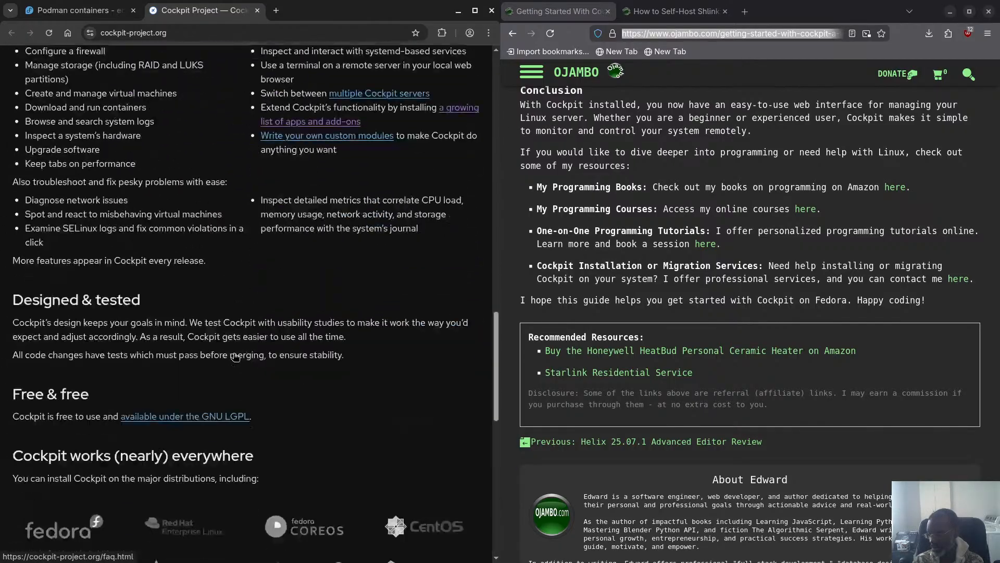
pyautogui.scroll(-2, 236, 357)
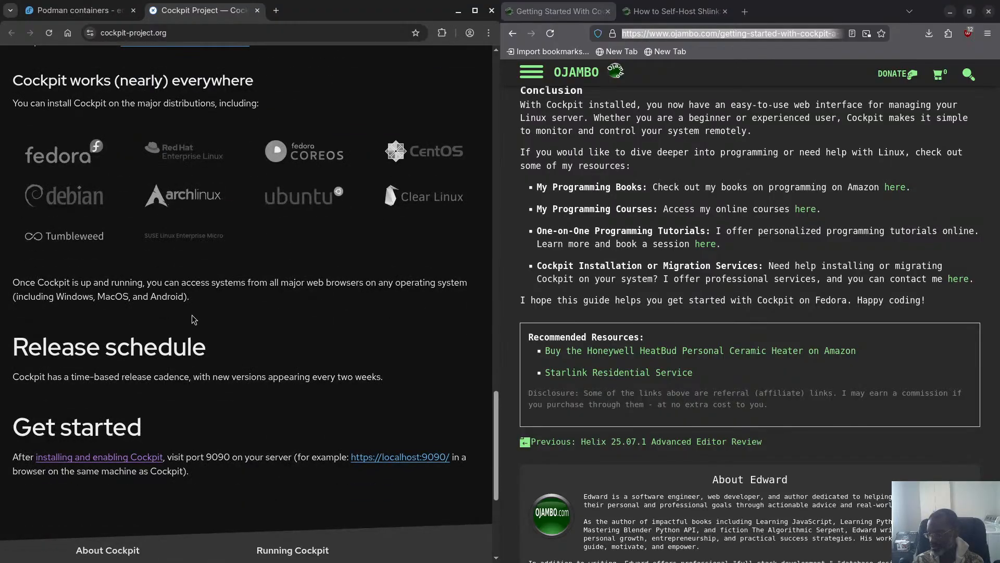
pyautogui.scroll(4, 194, 319)
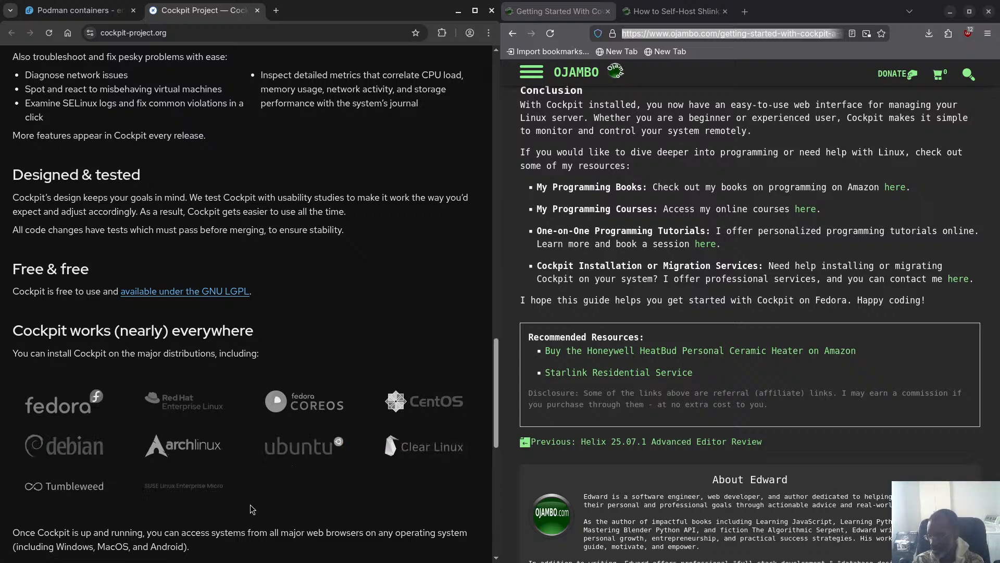
pyautogui.scroll(-2, 250, 509)
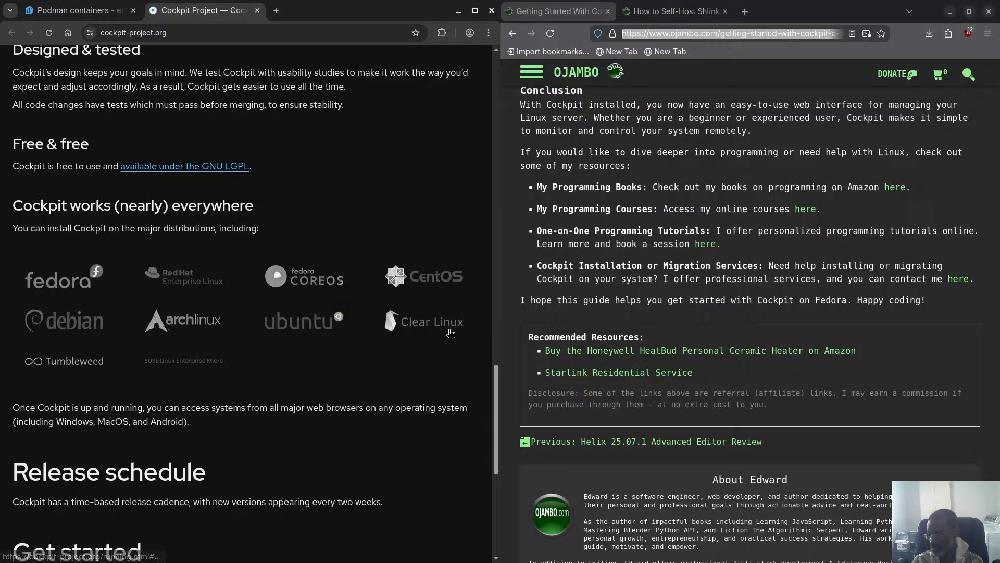
pyautogui.scroll(15, 406, 264)
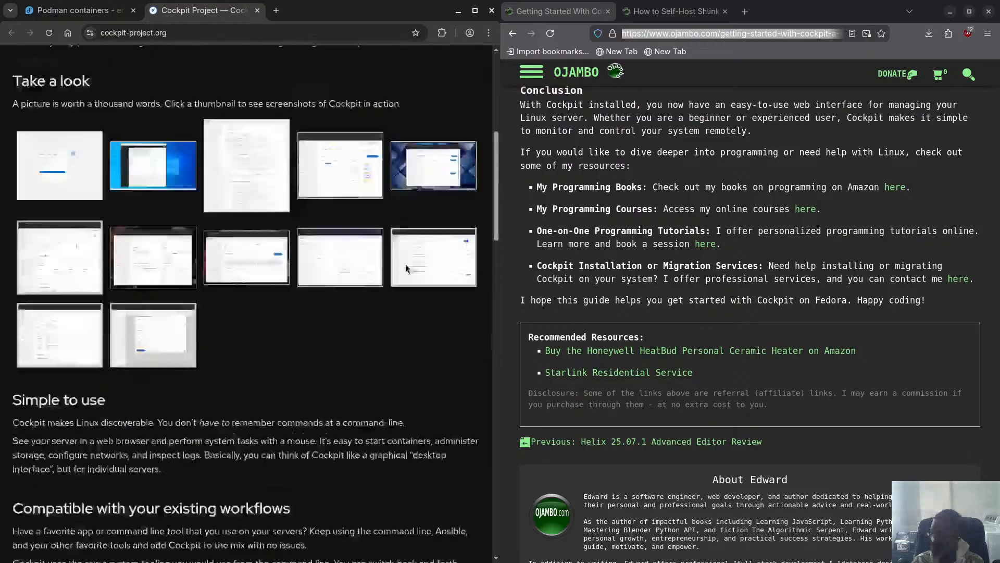
pyautogui.scroll(7, 405, 264)
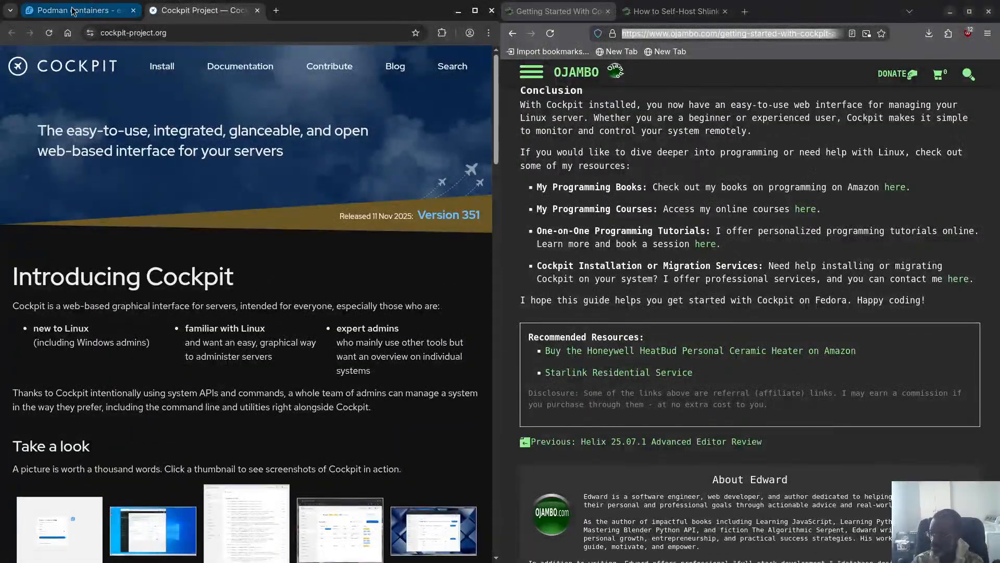
# Step: Return to the Podman containers page, close the Web Console version information and check the hoodik image's creation date
pyautogui.click(73, 12)
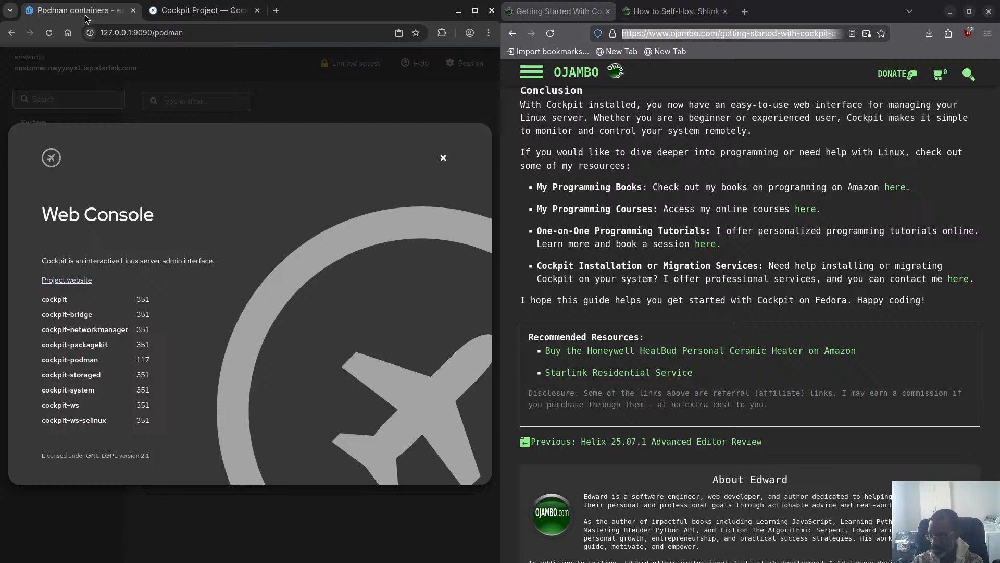
pyautogui.click(451, 157)
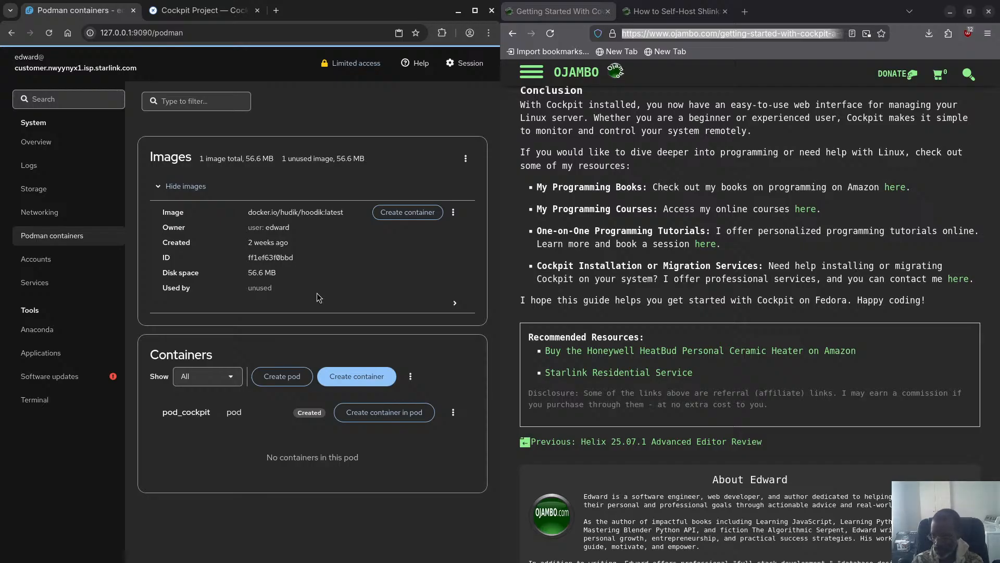
pyautogui.moveTo(334, 242)
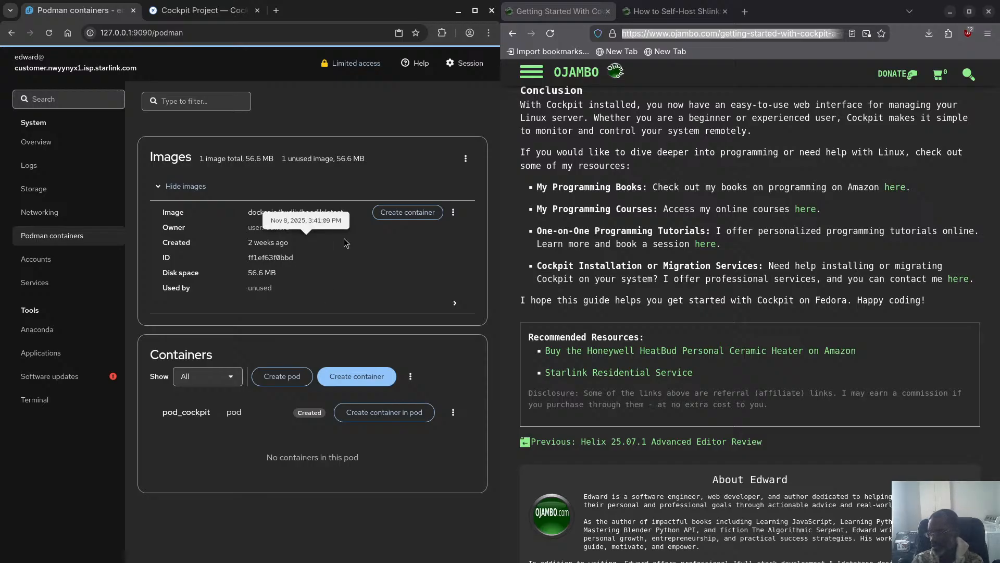